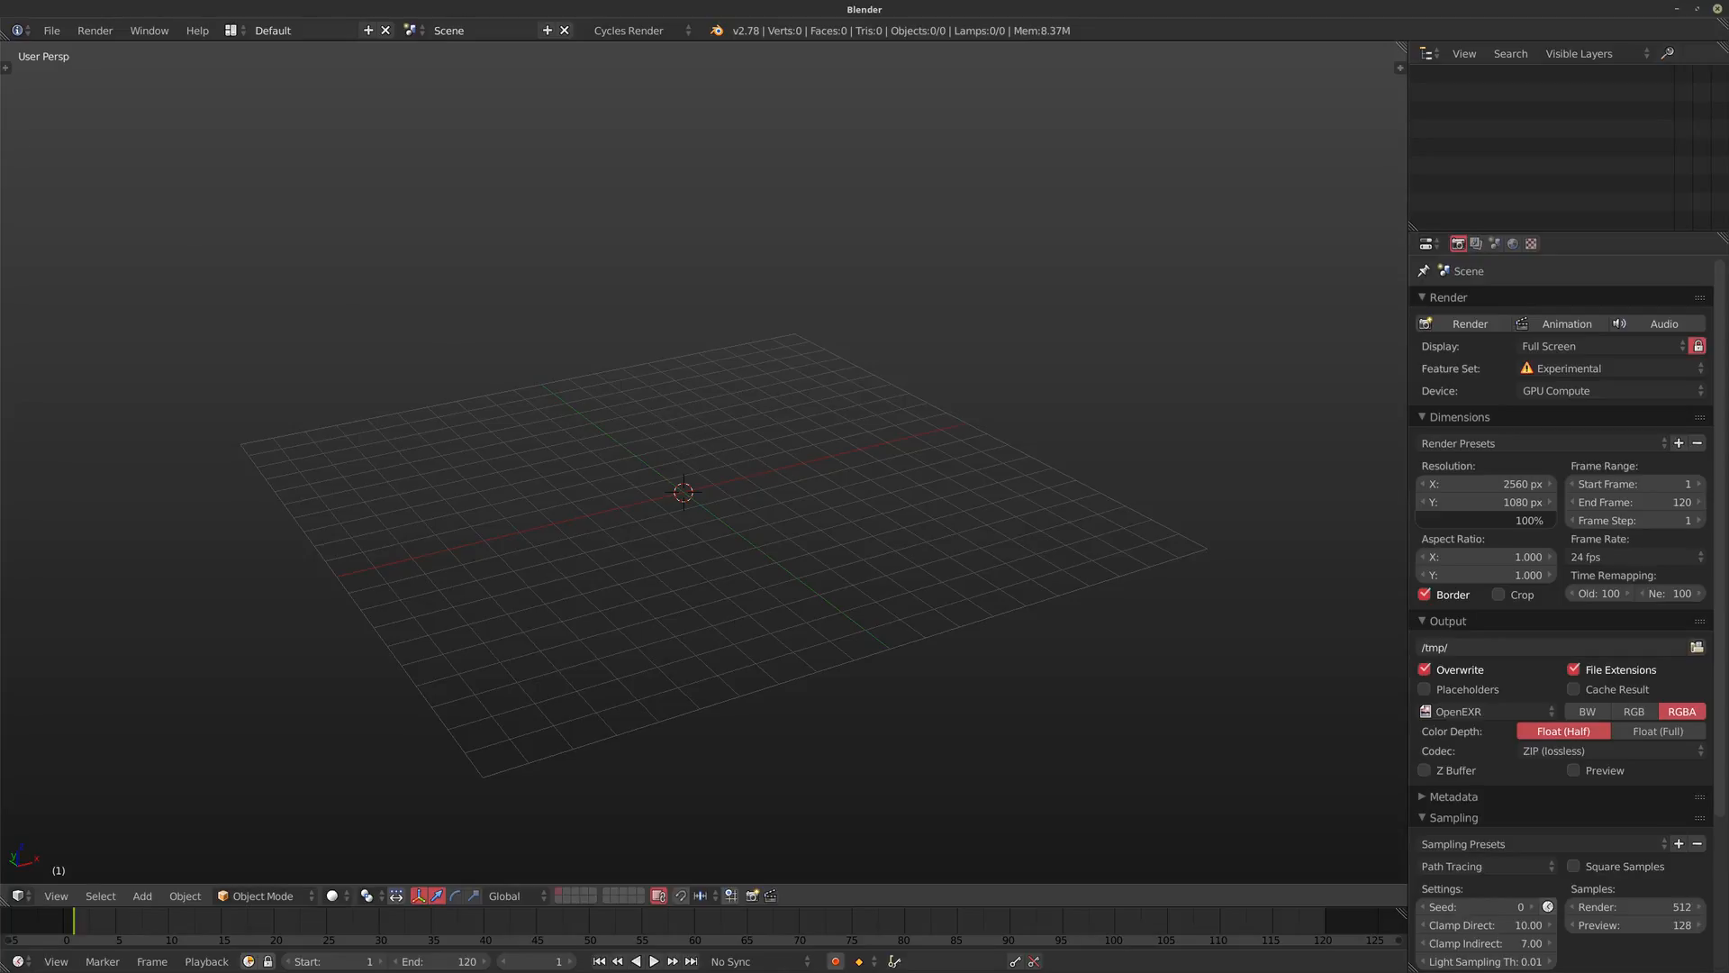
Step: Open the recent project file BMG_Shot_009.blend
{"action": "left_click", "coordinate": [52, 31]}
{"action": "mouse_move", "coordinate": [90, 89]}
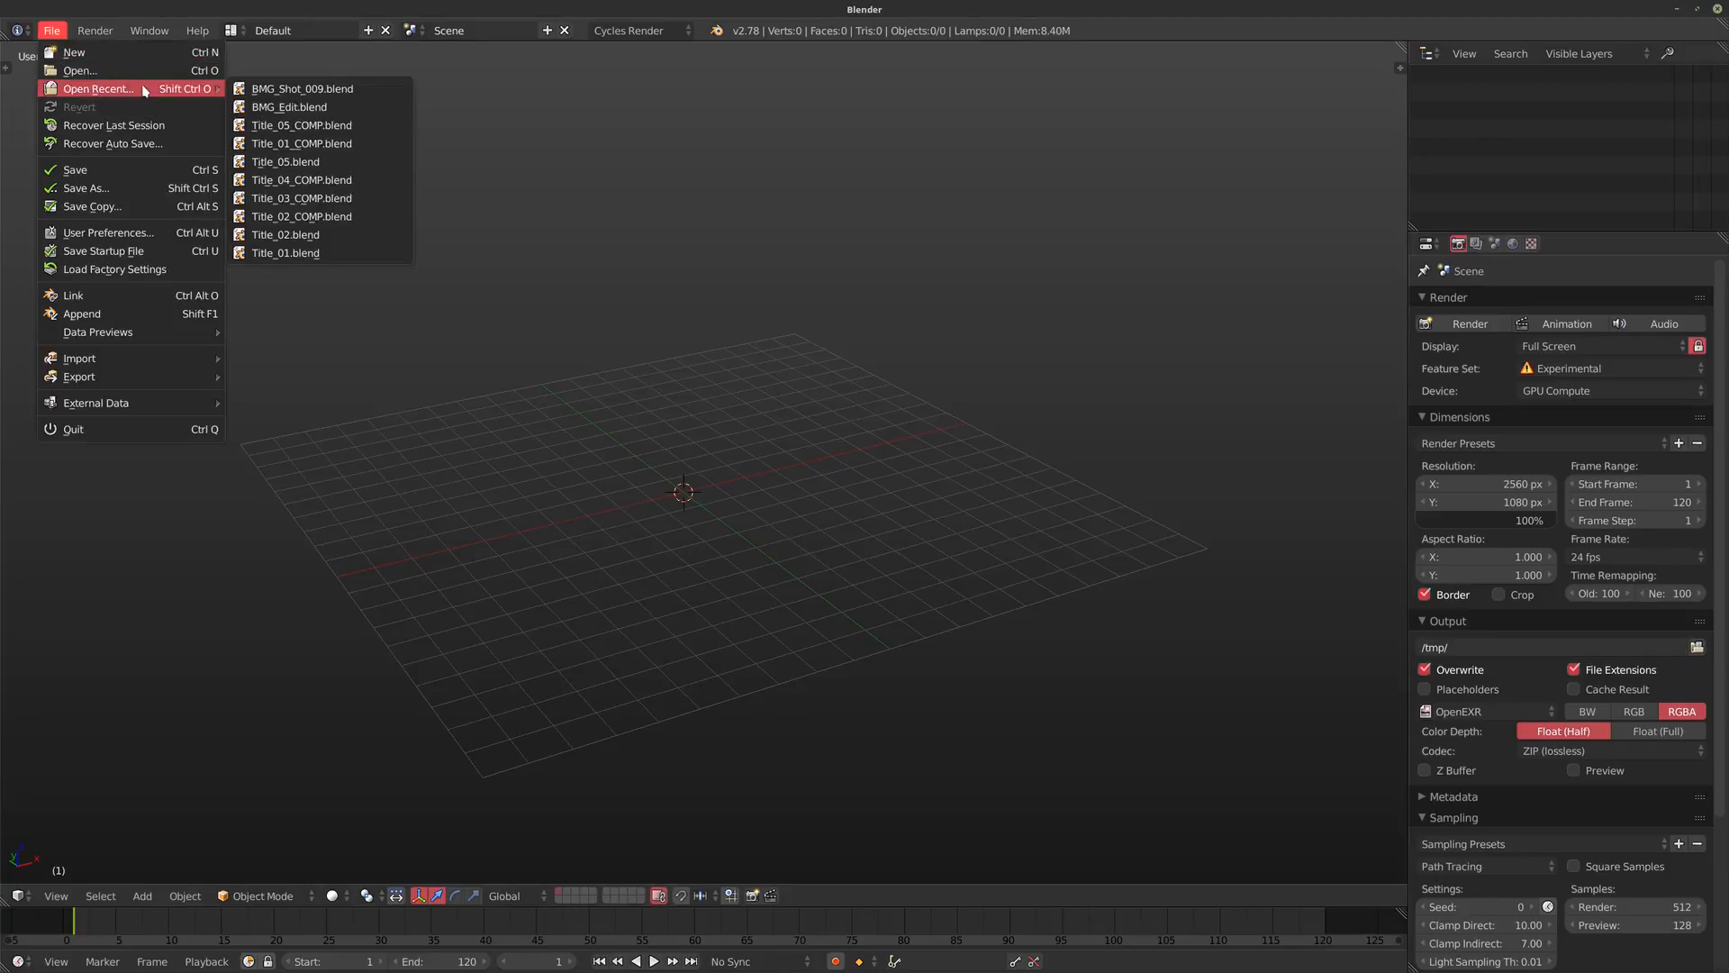
{"action": "left_click", "coordinate": [357, 90]}
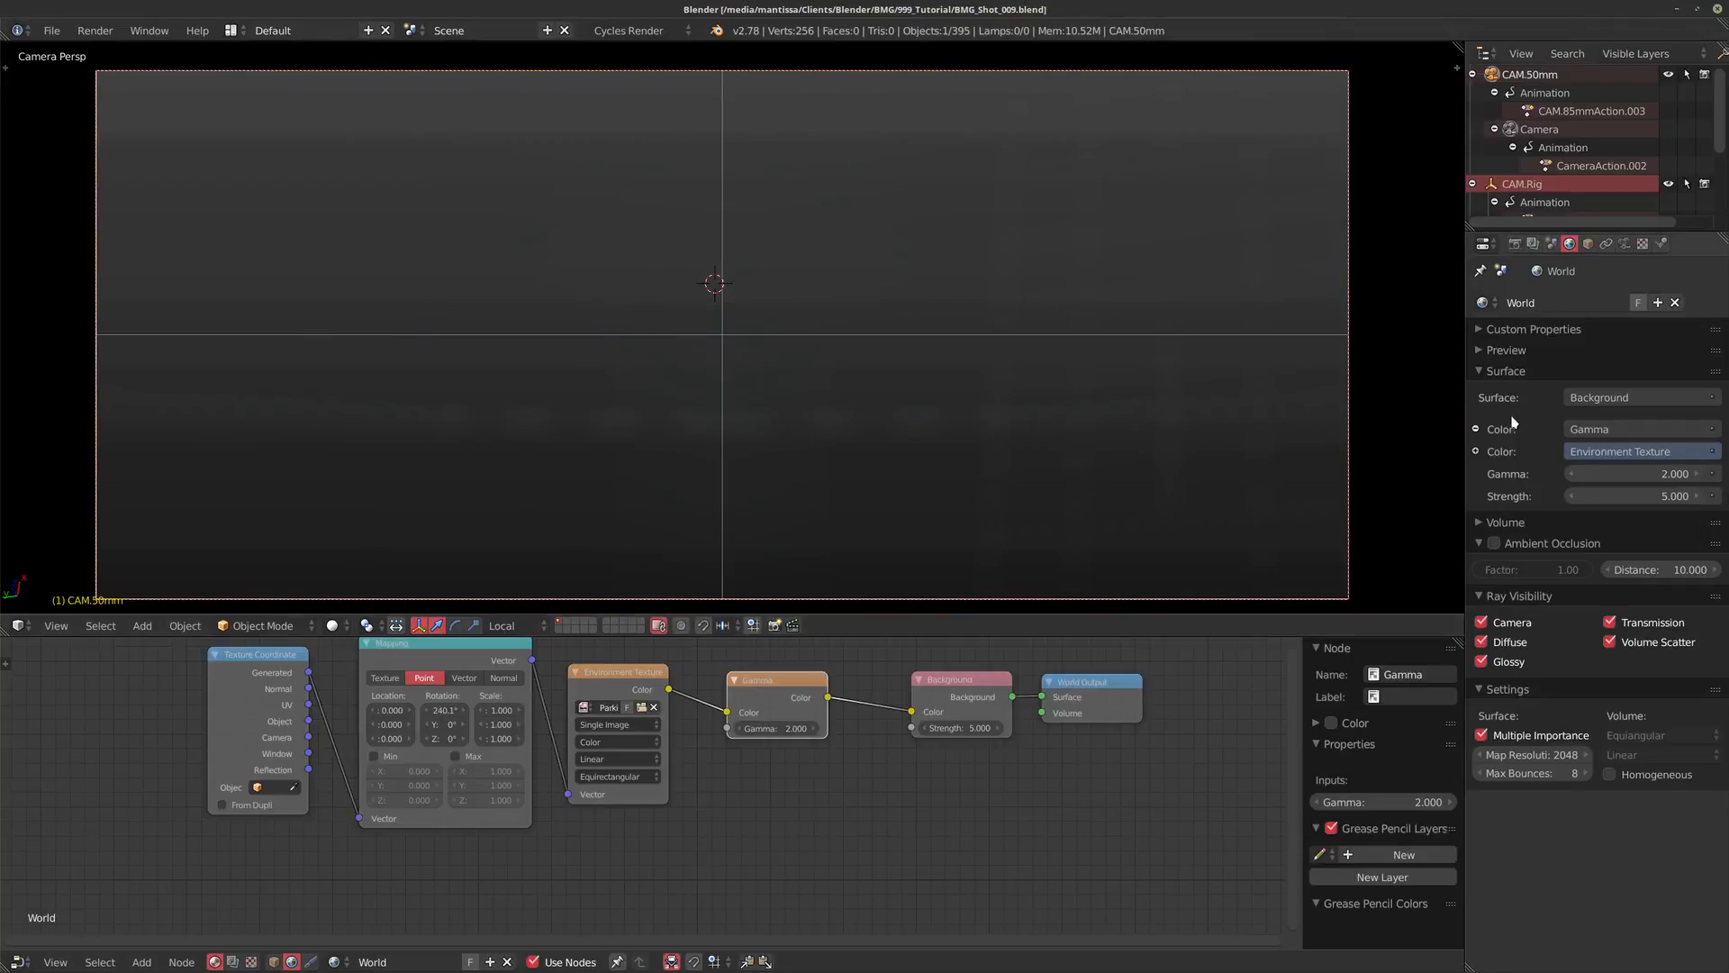
Step: Widen the outliner area, set its display mode to Blender File and clear the CAM search filter
{"action": "left_click_drag", "start_coordinate": [1469, 412], "coordinate": [1416, 414]}
{"action": "left_click", "coordinate": [1606, 56]}
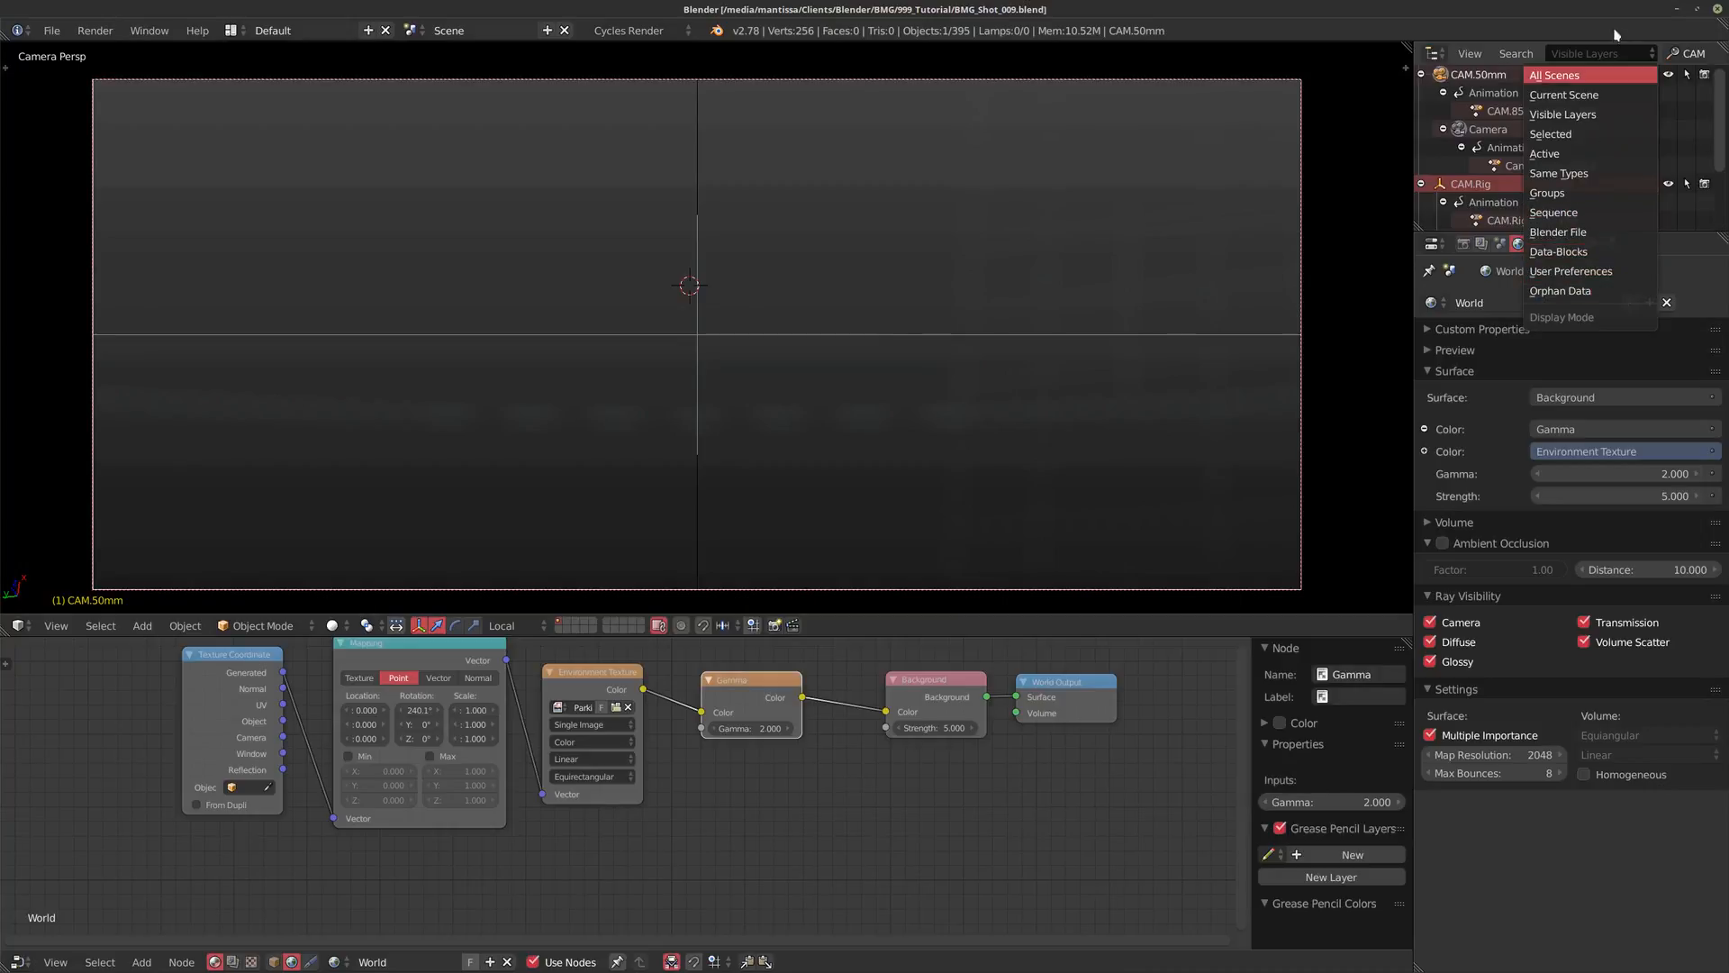
{"action": "left_click", "coordinate": [1581, 233]}
{"action": "scroll", "coordinate": [1526, 176], "scroll_direction": "down", "scroll_amount": 4}
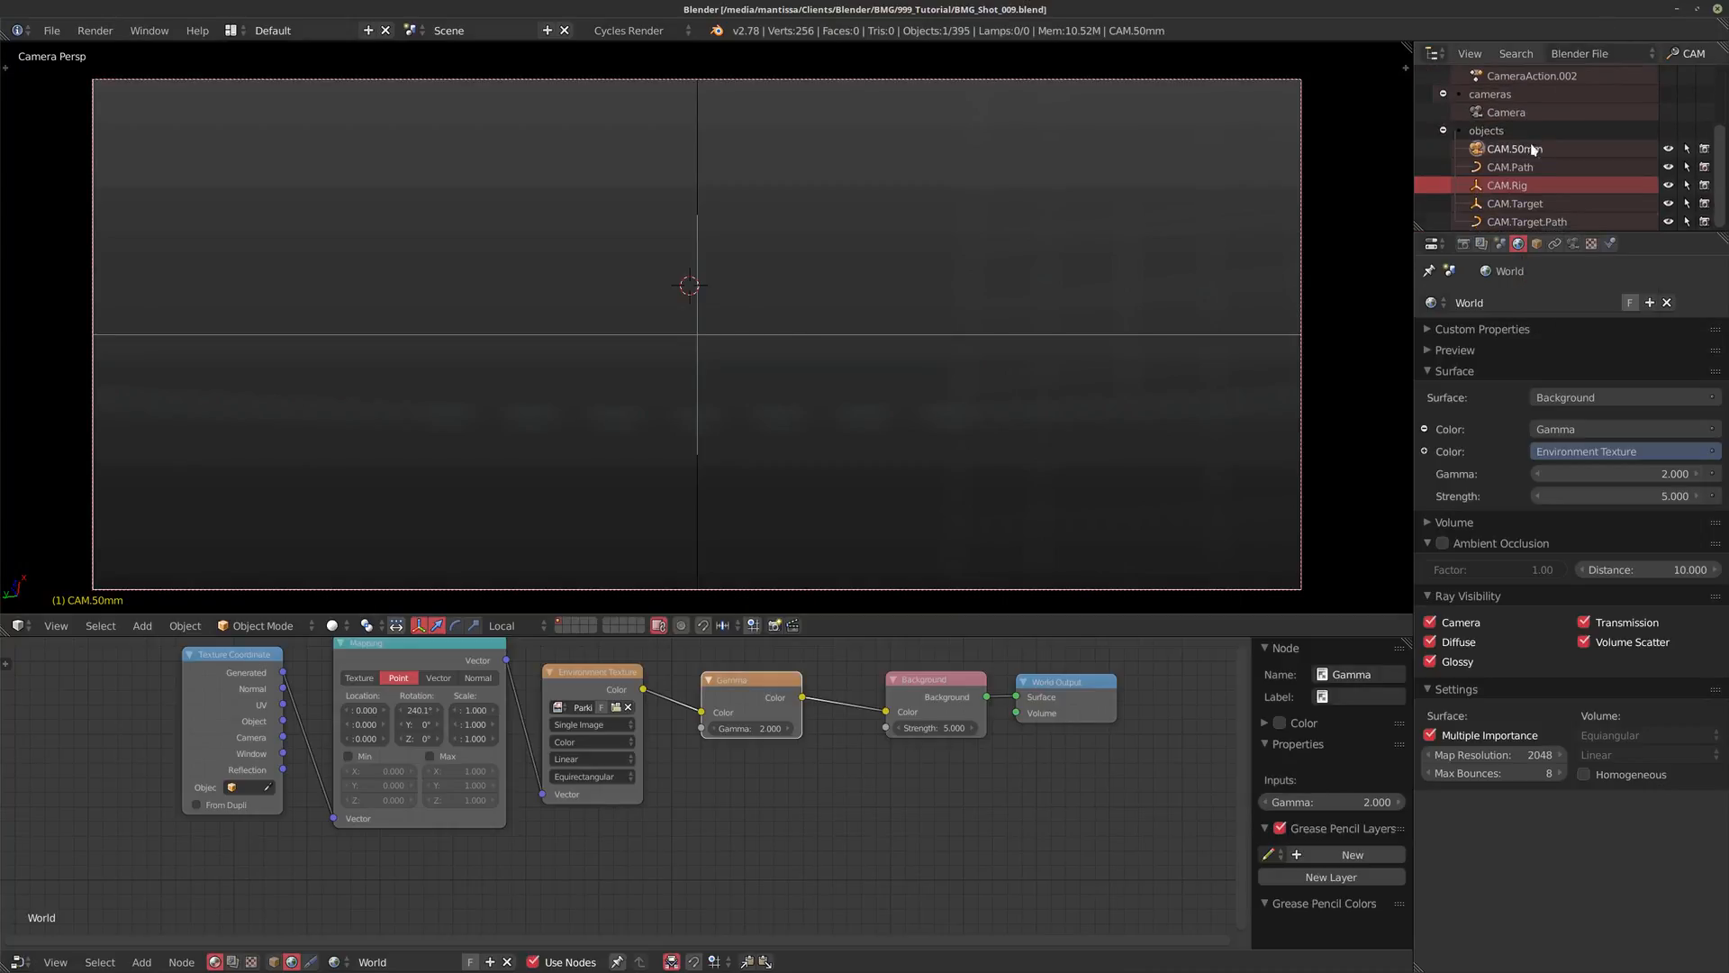
{"action": "scroll", "coordinate": [1533, 155], "scroll_direction": "up", "scroll_amount": 4}
{"action": "left_click", "coordinate": [1705, 57]}
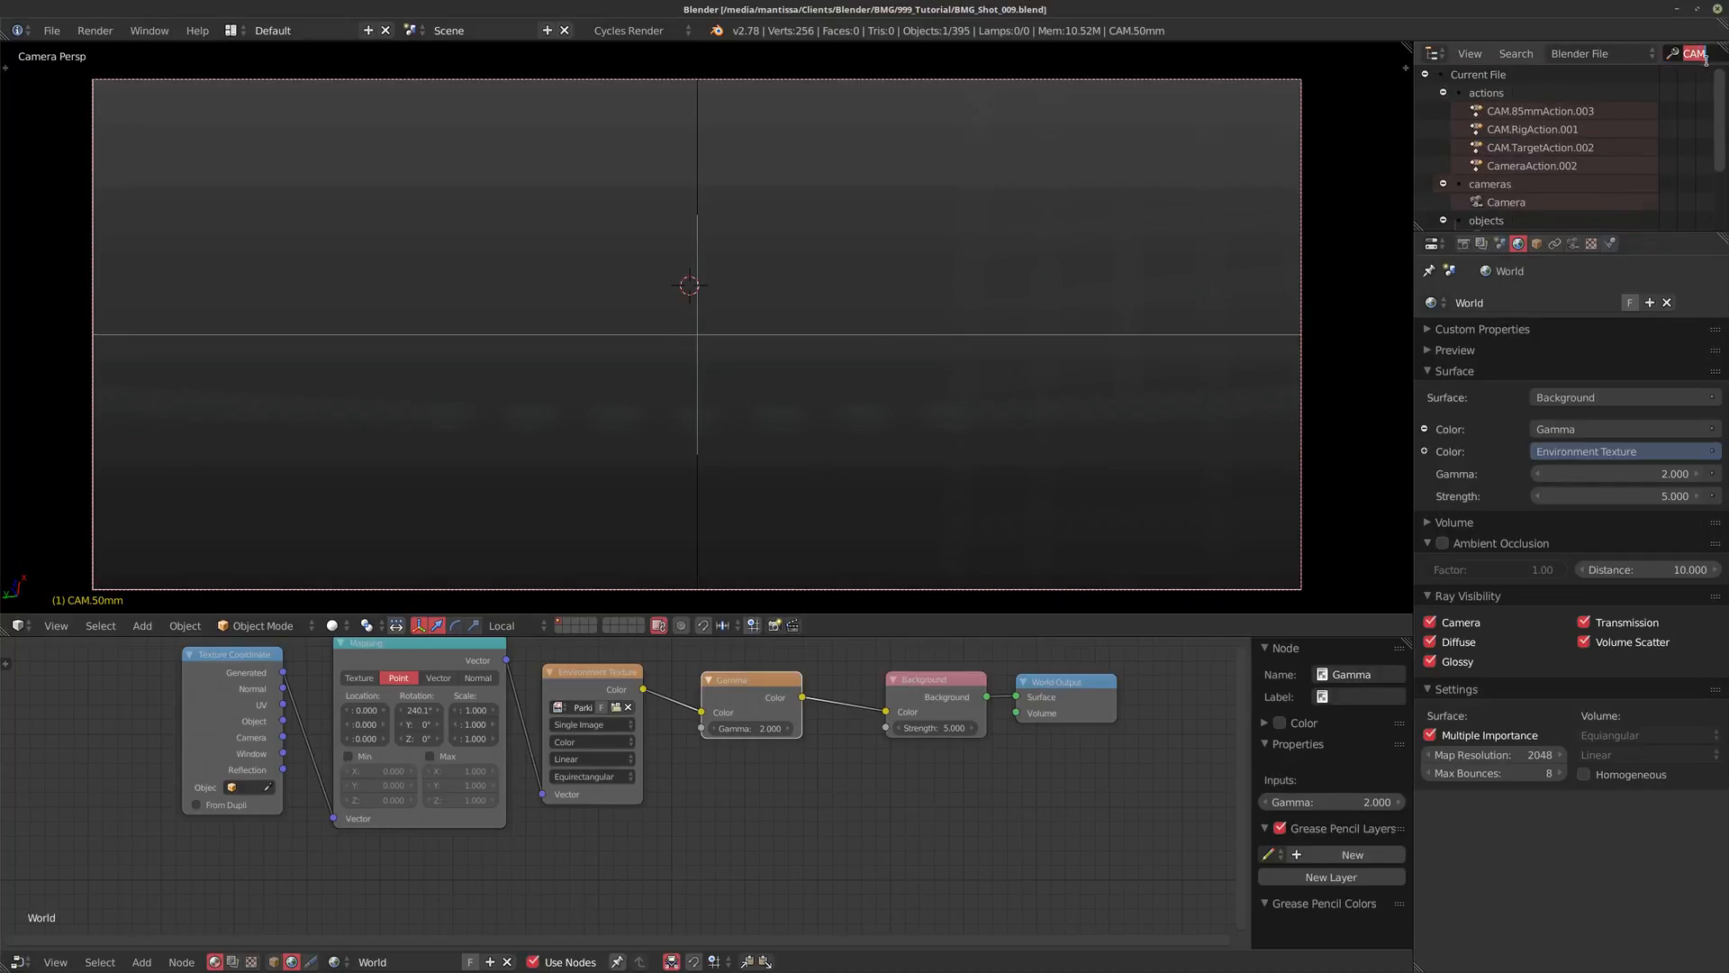
{"action": "key", "text": "BackSpace"}
Step: Relocate the linked library in the outliner to Blenderman_IMPORT.blend in the Clients/Blender/BMG/00_Assets folder
{"action": "left_click", "coordinate": [1491, 184]}
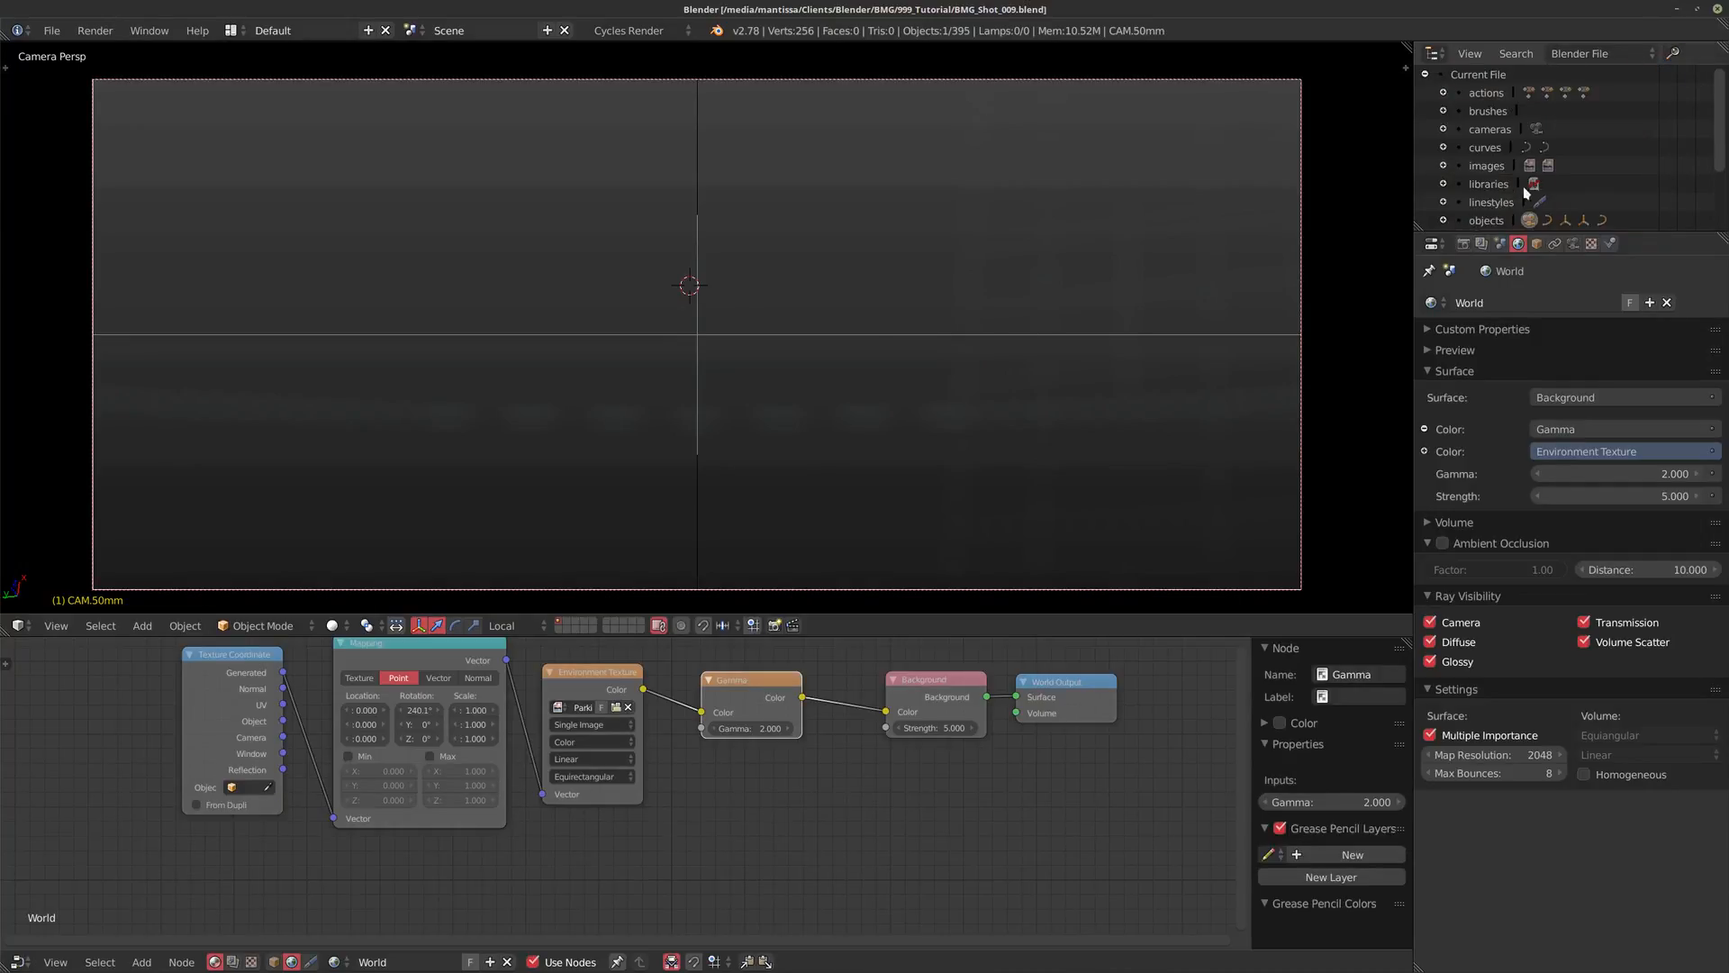
{"action": "left_click", "coordinate": [1443, 184]}
{"action": "scroll", "coordinate": [1566, 162], "scroll_direction": "down", "scroll_amount": 2}
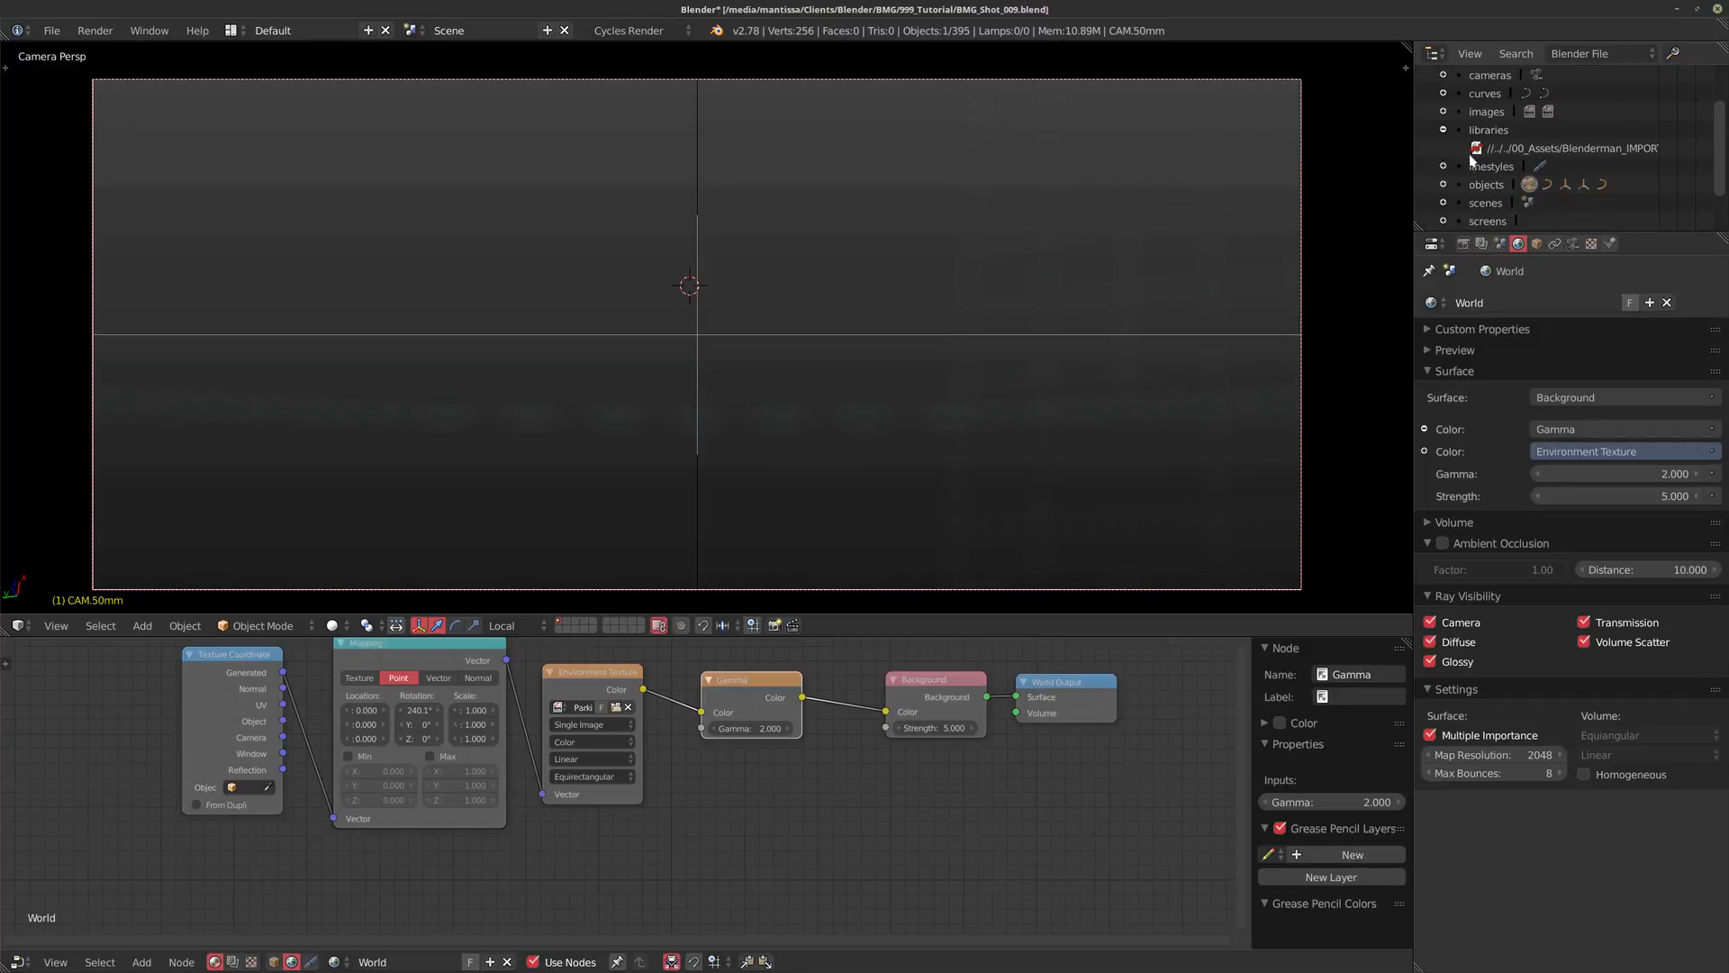
{"action": "right_click", "coordinate": [1572, 150]}
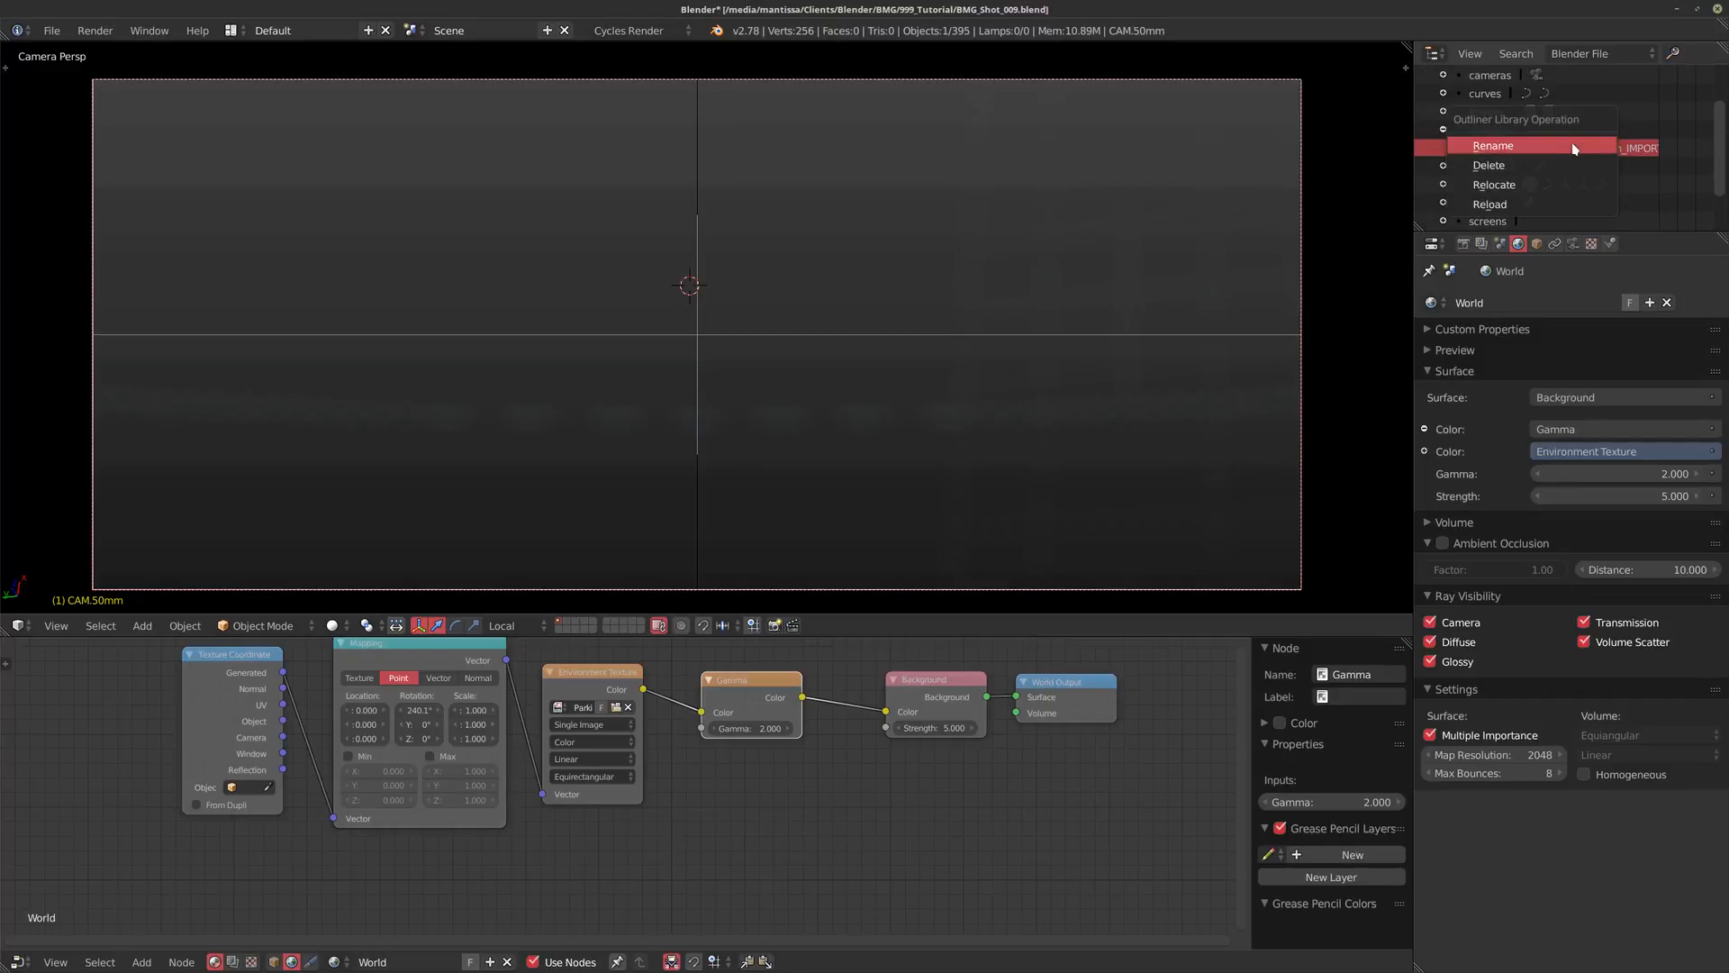
{"action": "left_click", "coordinate": [1531, 185]}
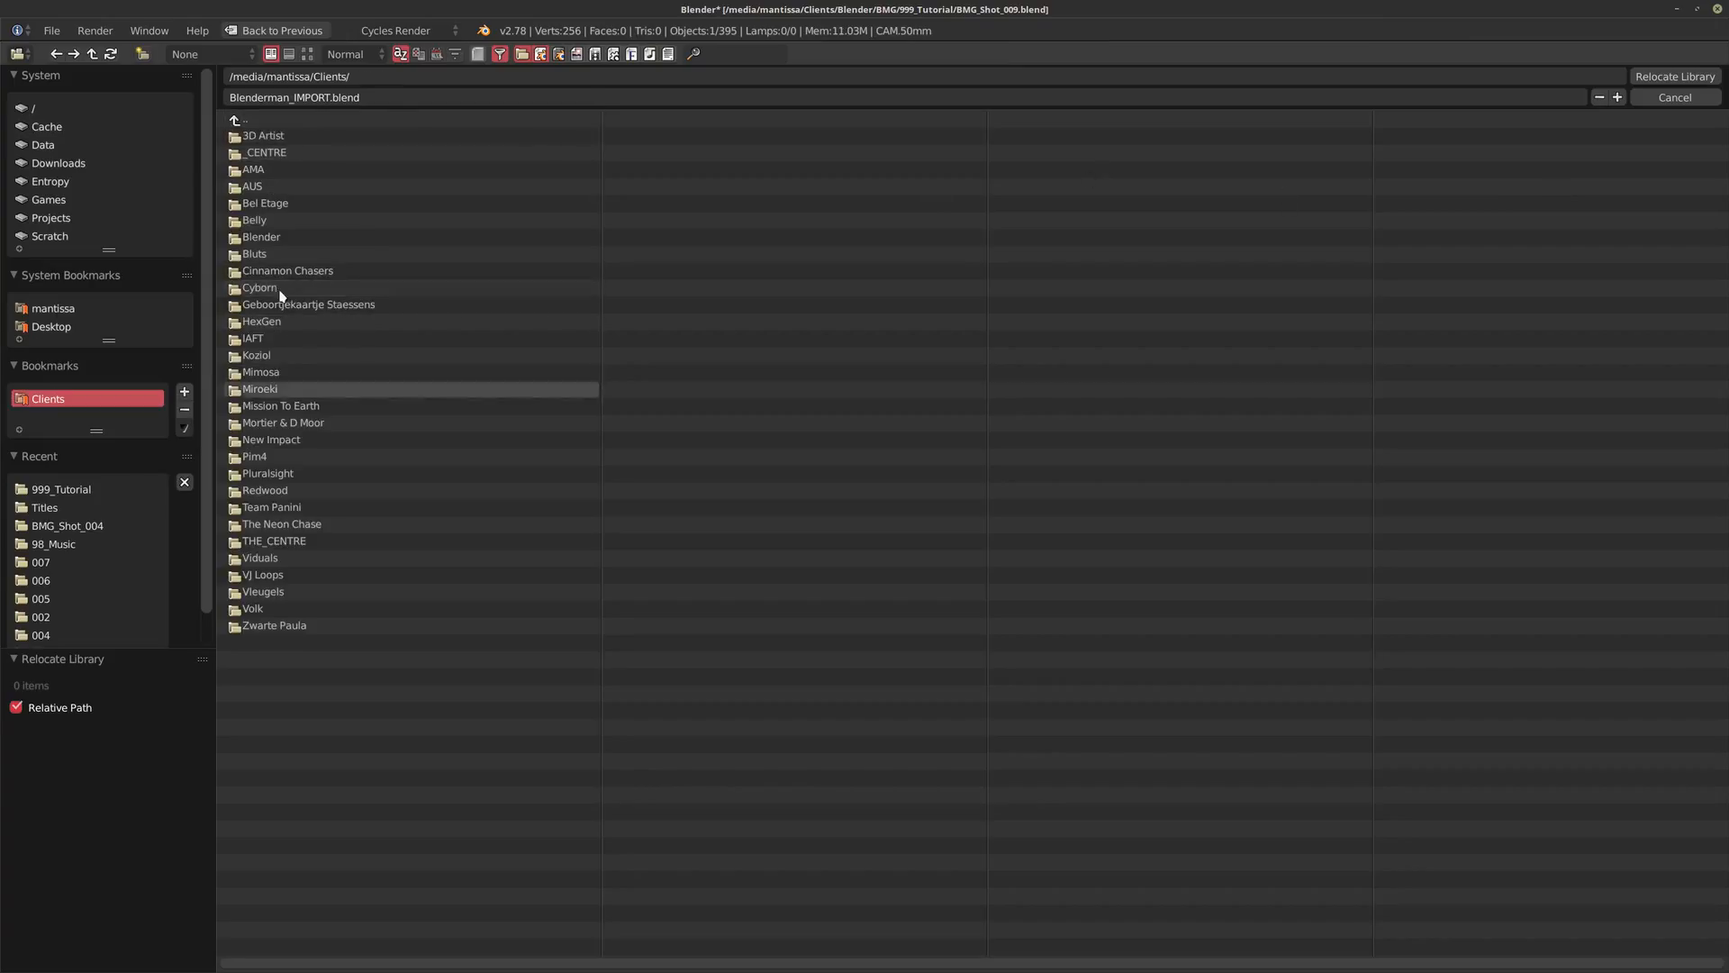
{"action": "left_click", "coordinate": [281, 235]}
{"action": "left_click", "coordinate": [285, 134]}
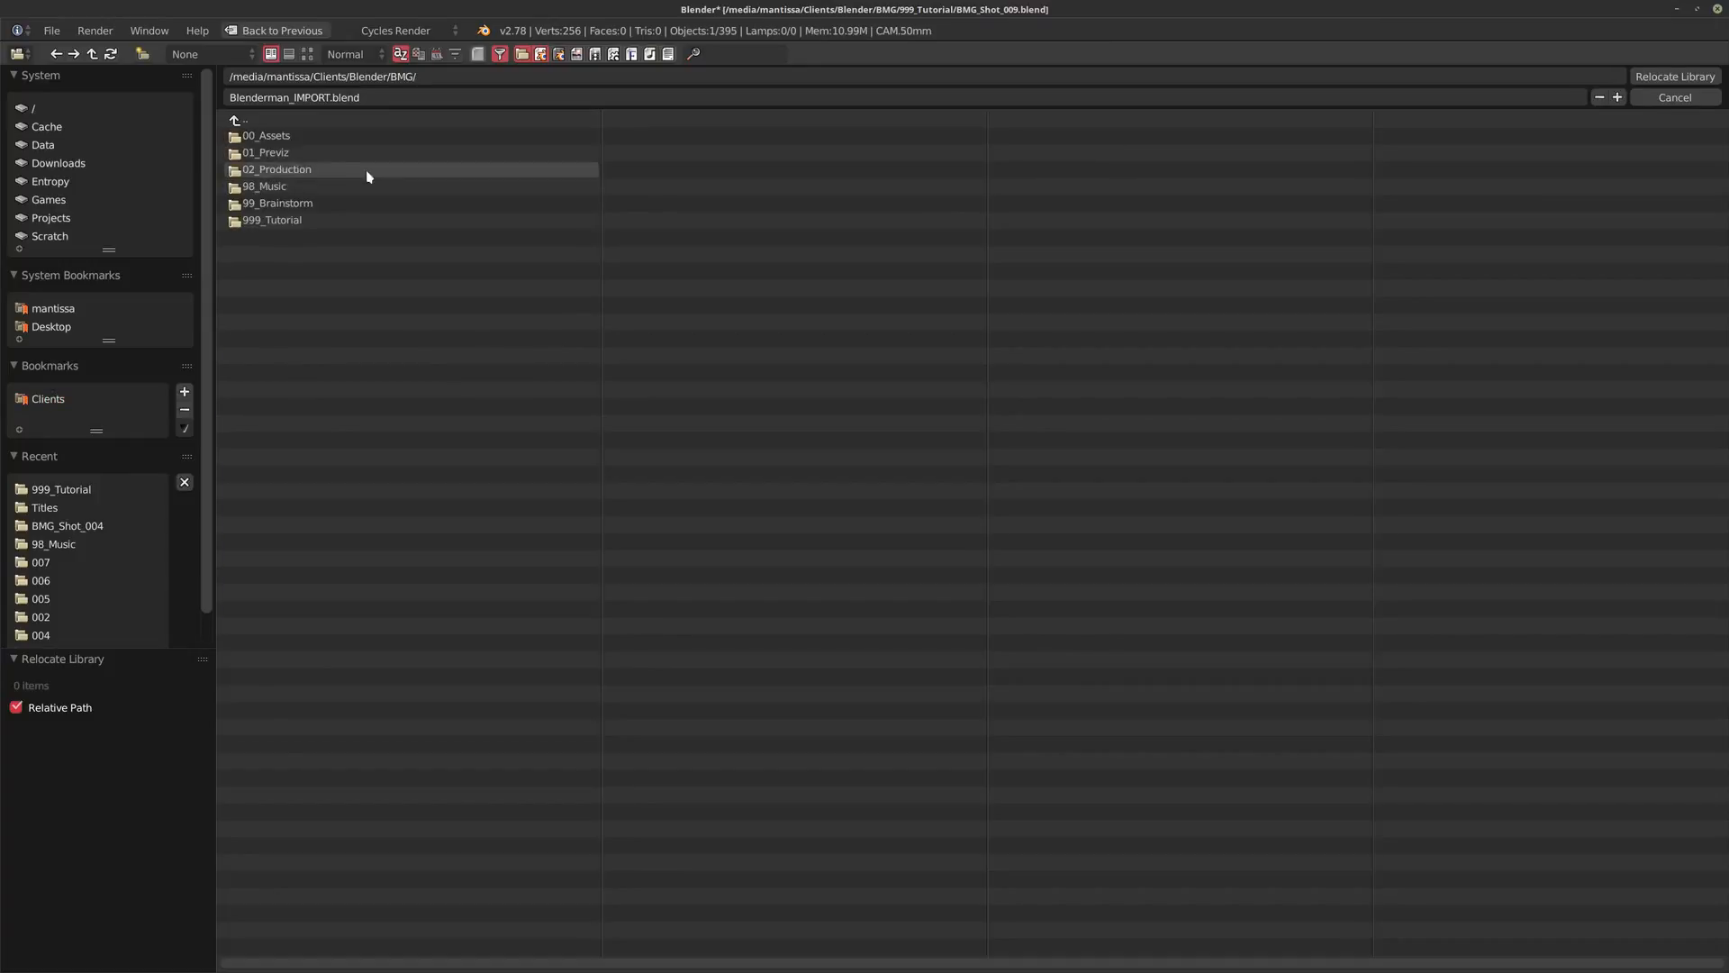
{"action": "left_click", "coordinate": [305, 138]}
{"action": "left_click", "coordinate": [337, 155]}
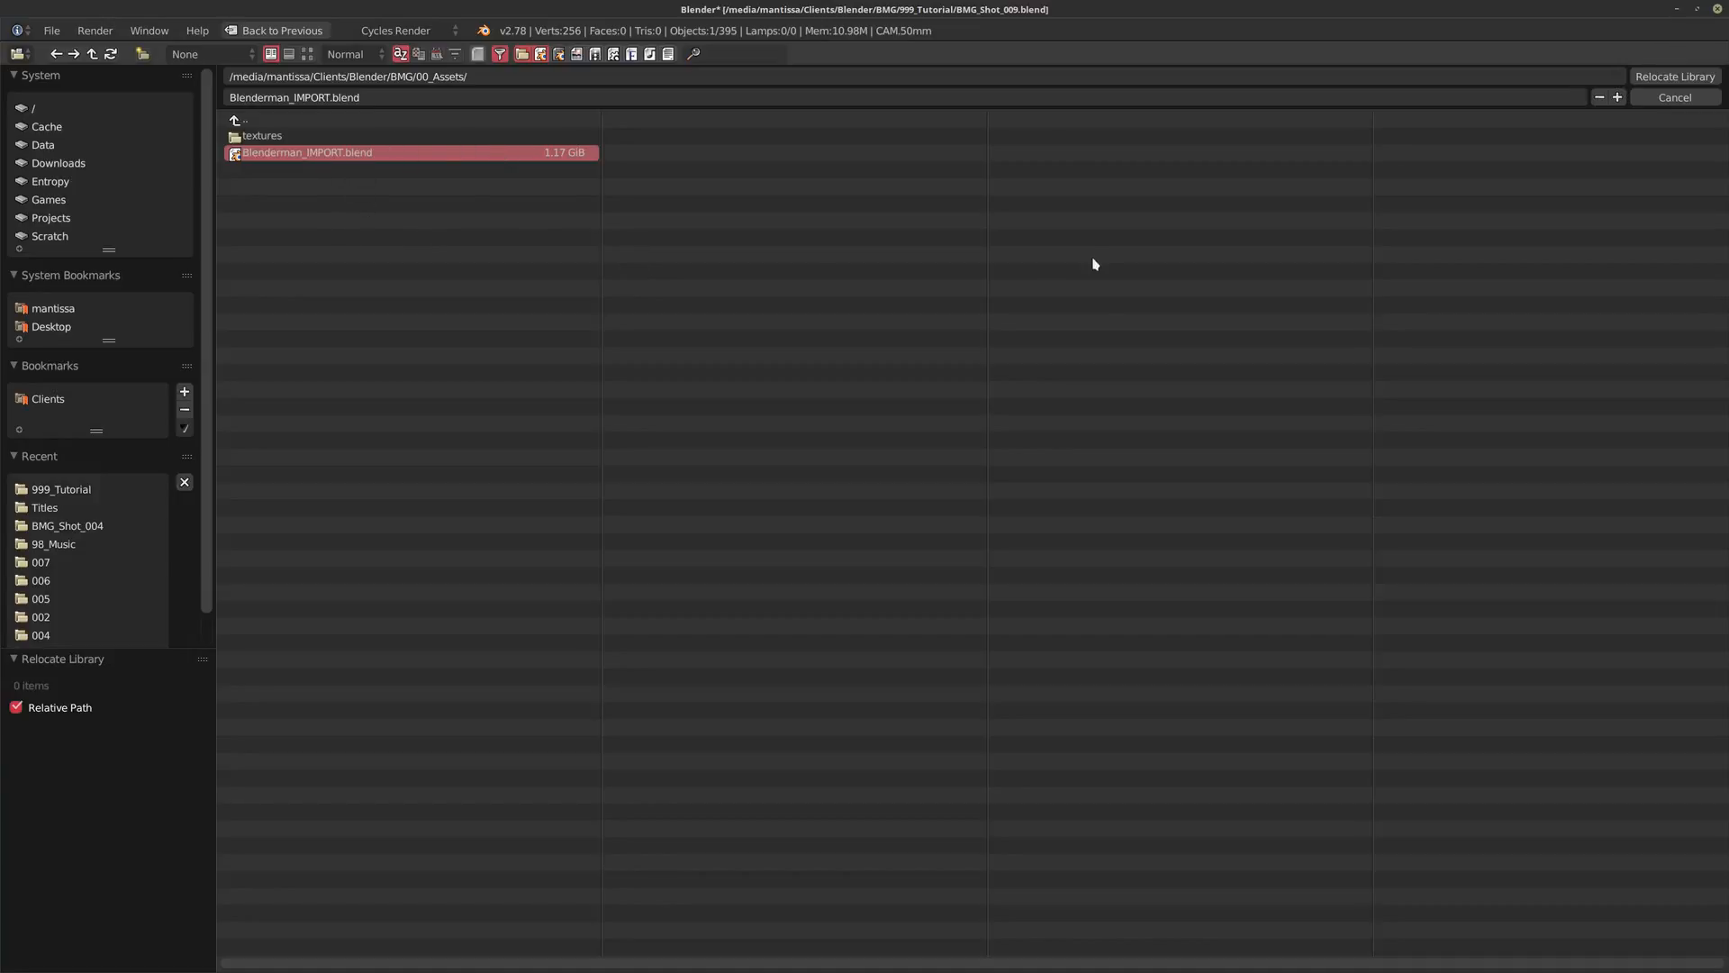
{"action": "double_click", "coordinate": [288, 154]}
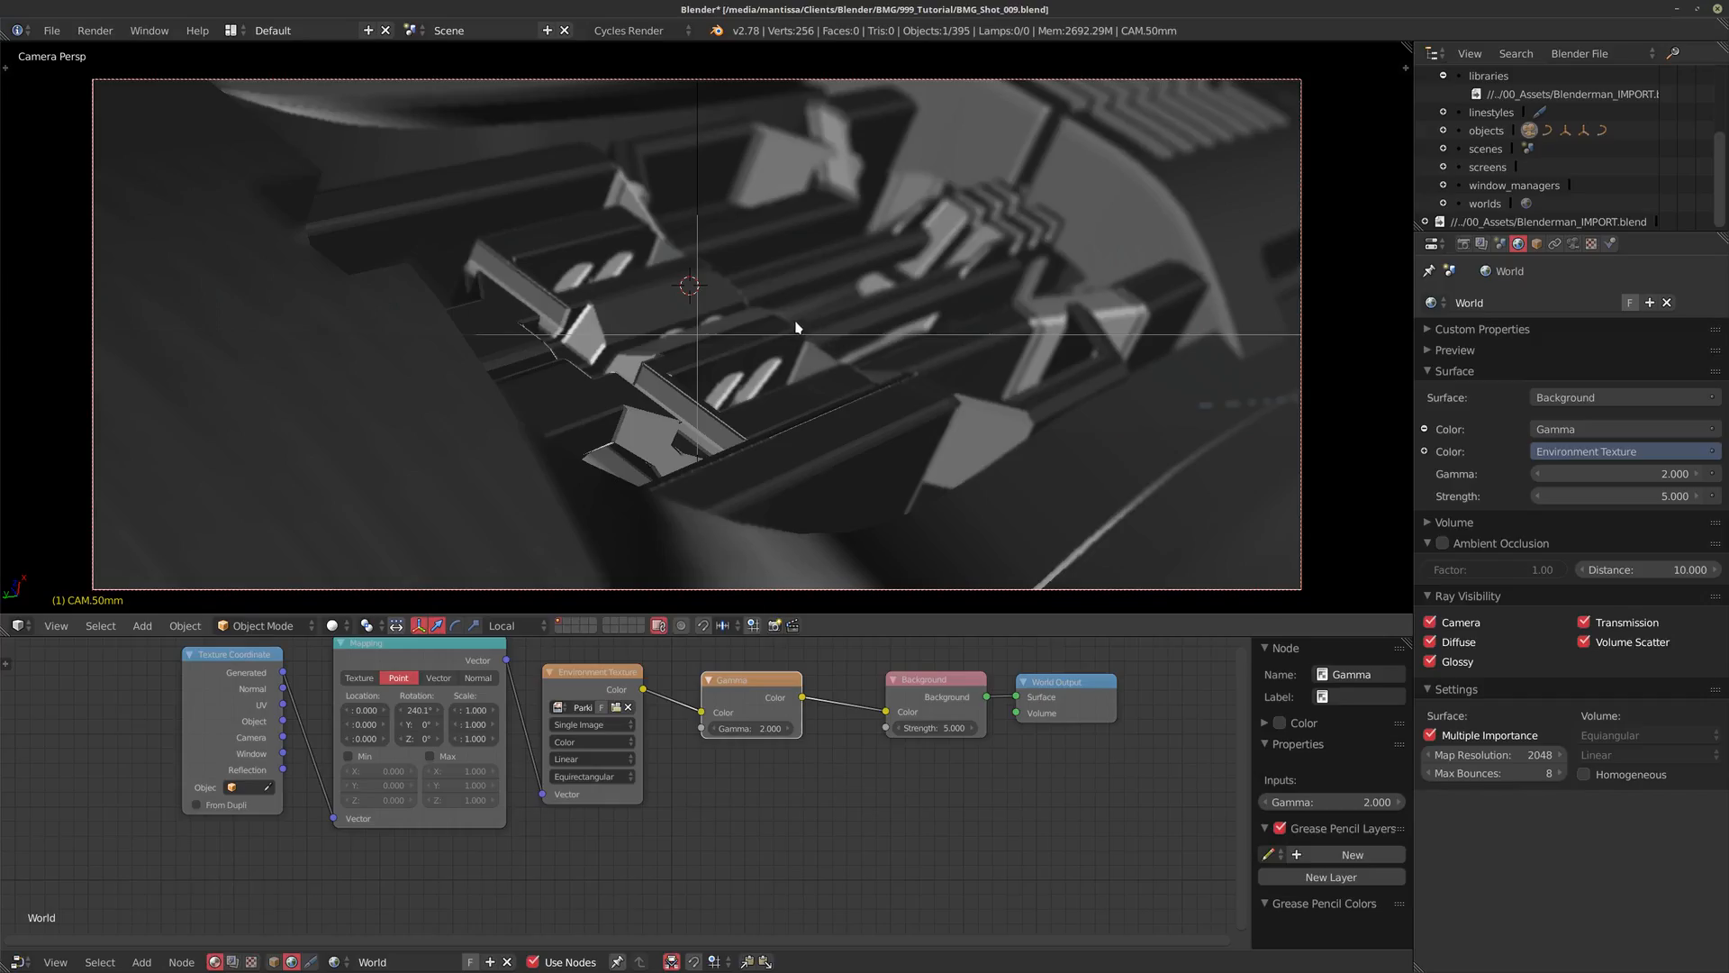
Step: Preview the shot in rendered shading, play back the camera animation and return to the first frame
{"action": "key", "text": "shift+z"}
{"action": "key", "text": "shift+z"}
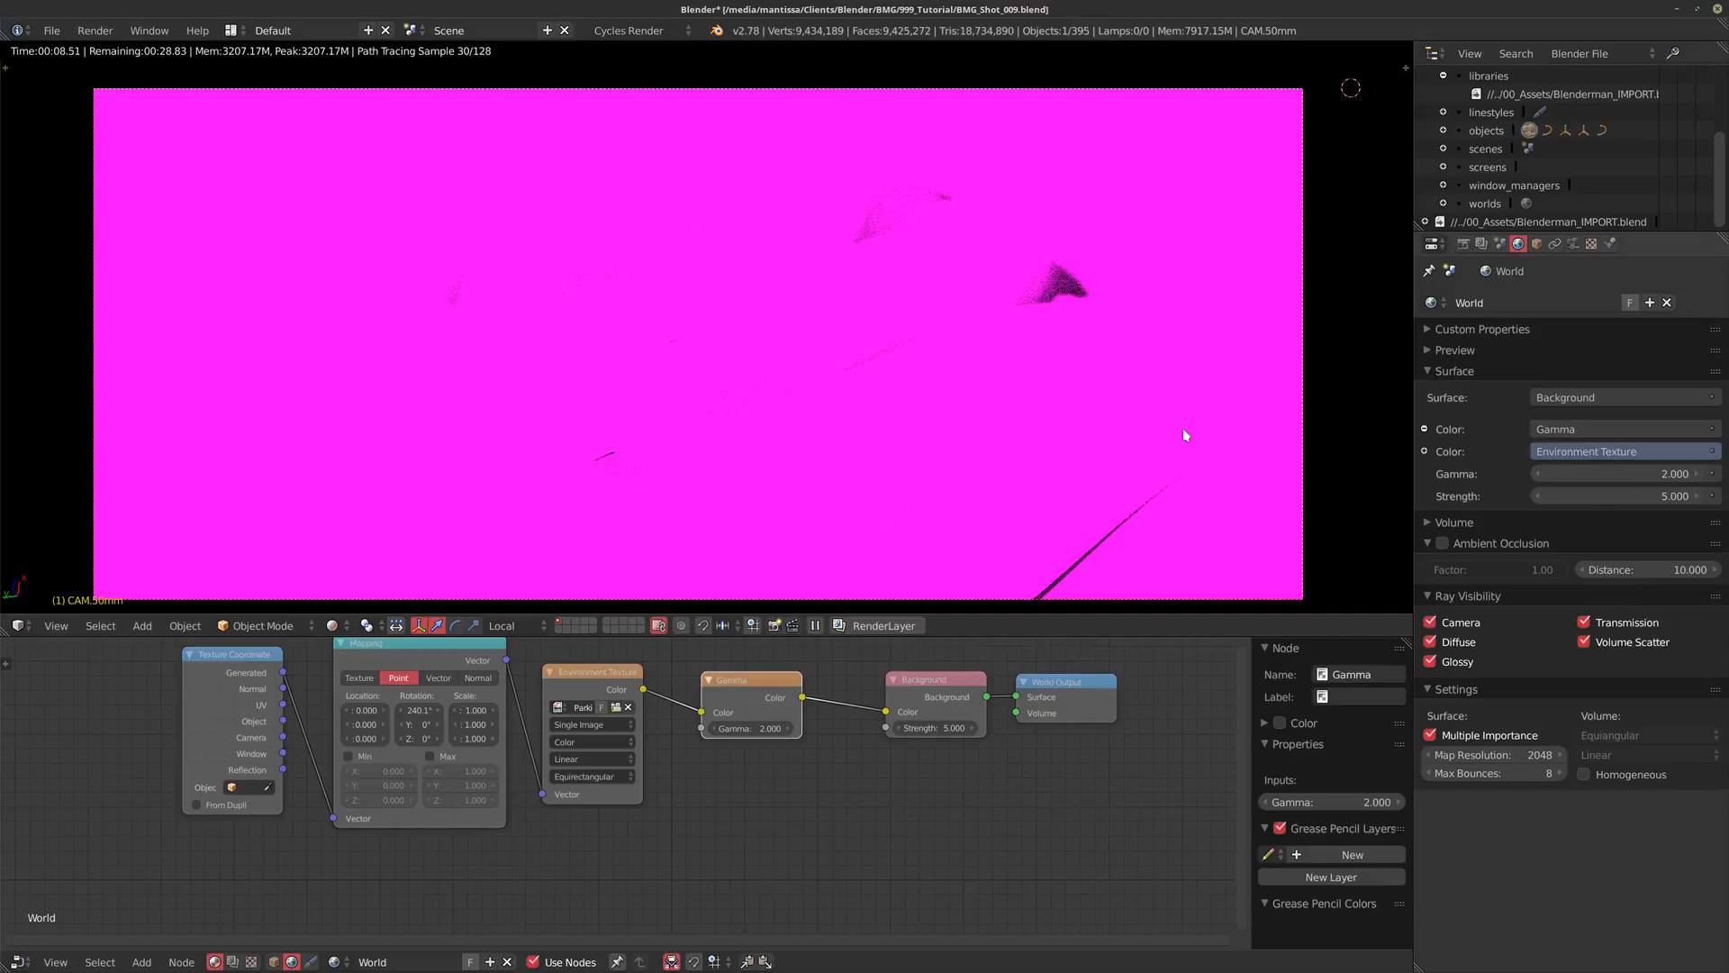
{"action": "key", "text": "shift+z"}
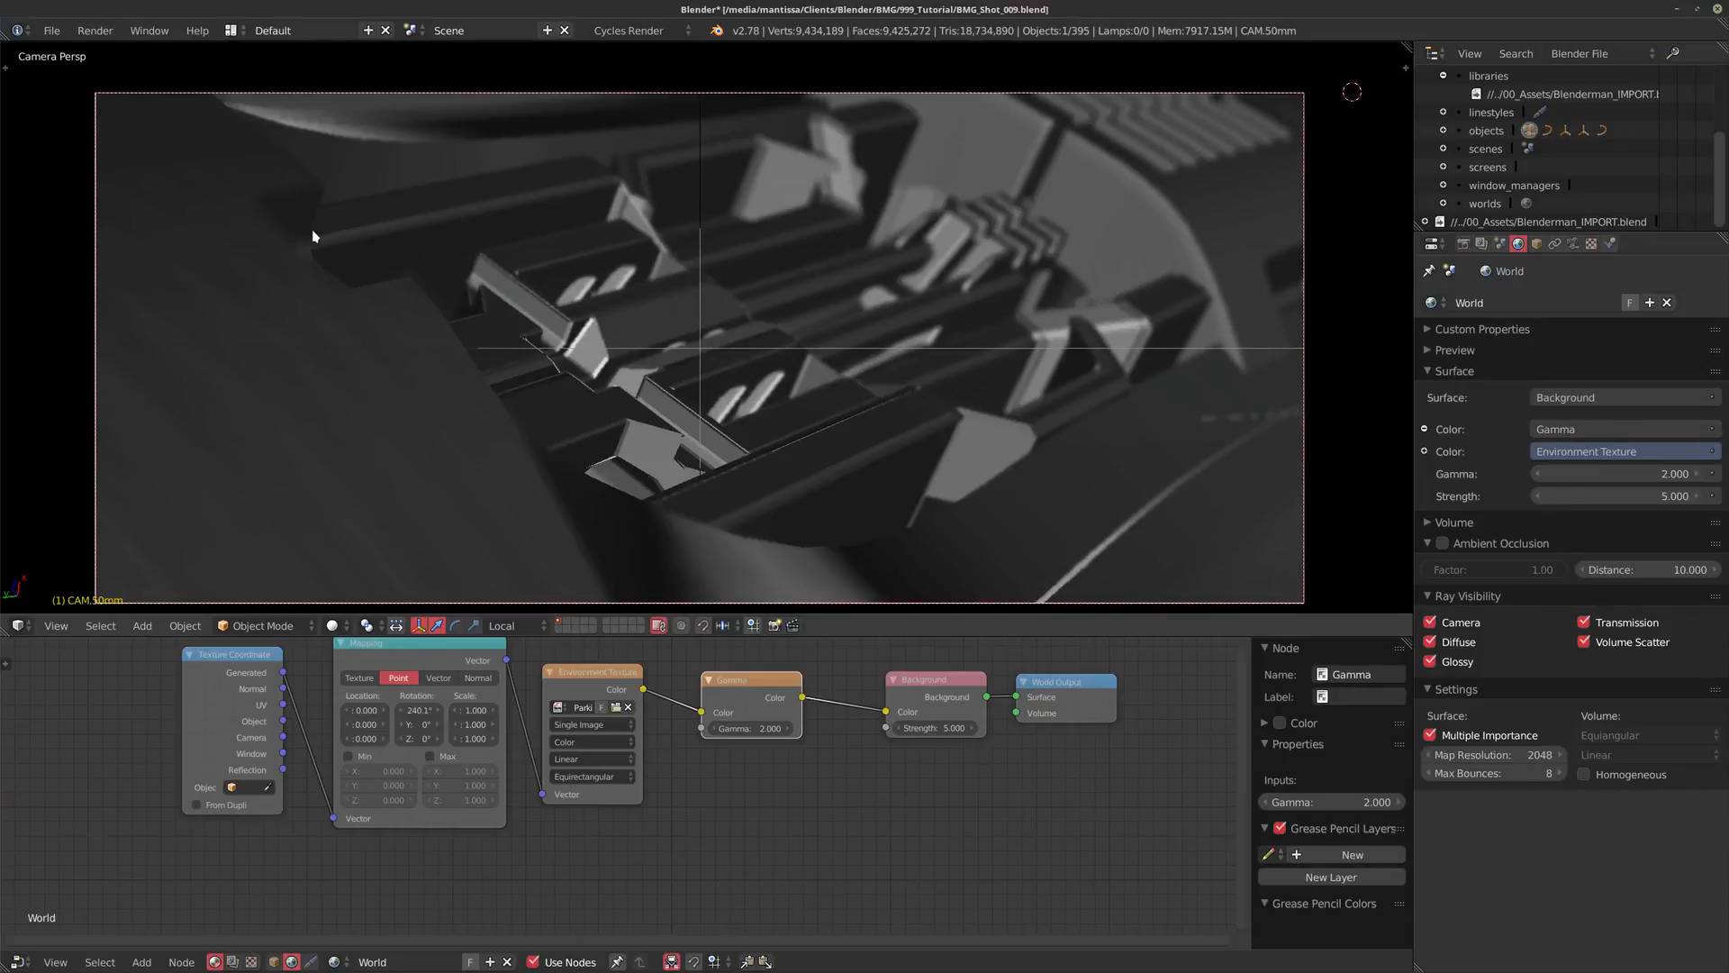
{"action": "key", "text": "alt+a"}
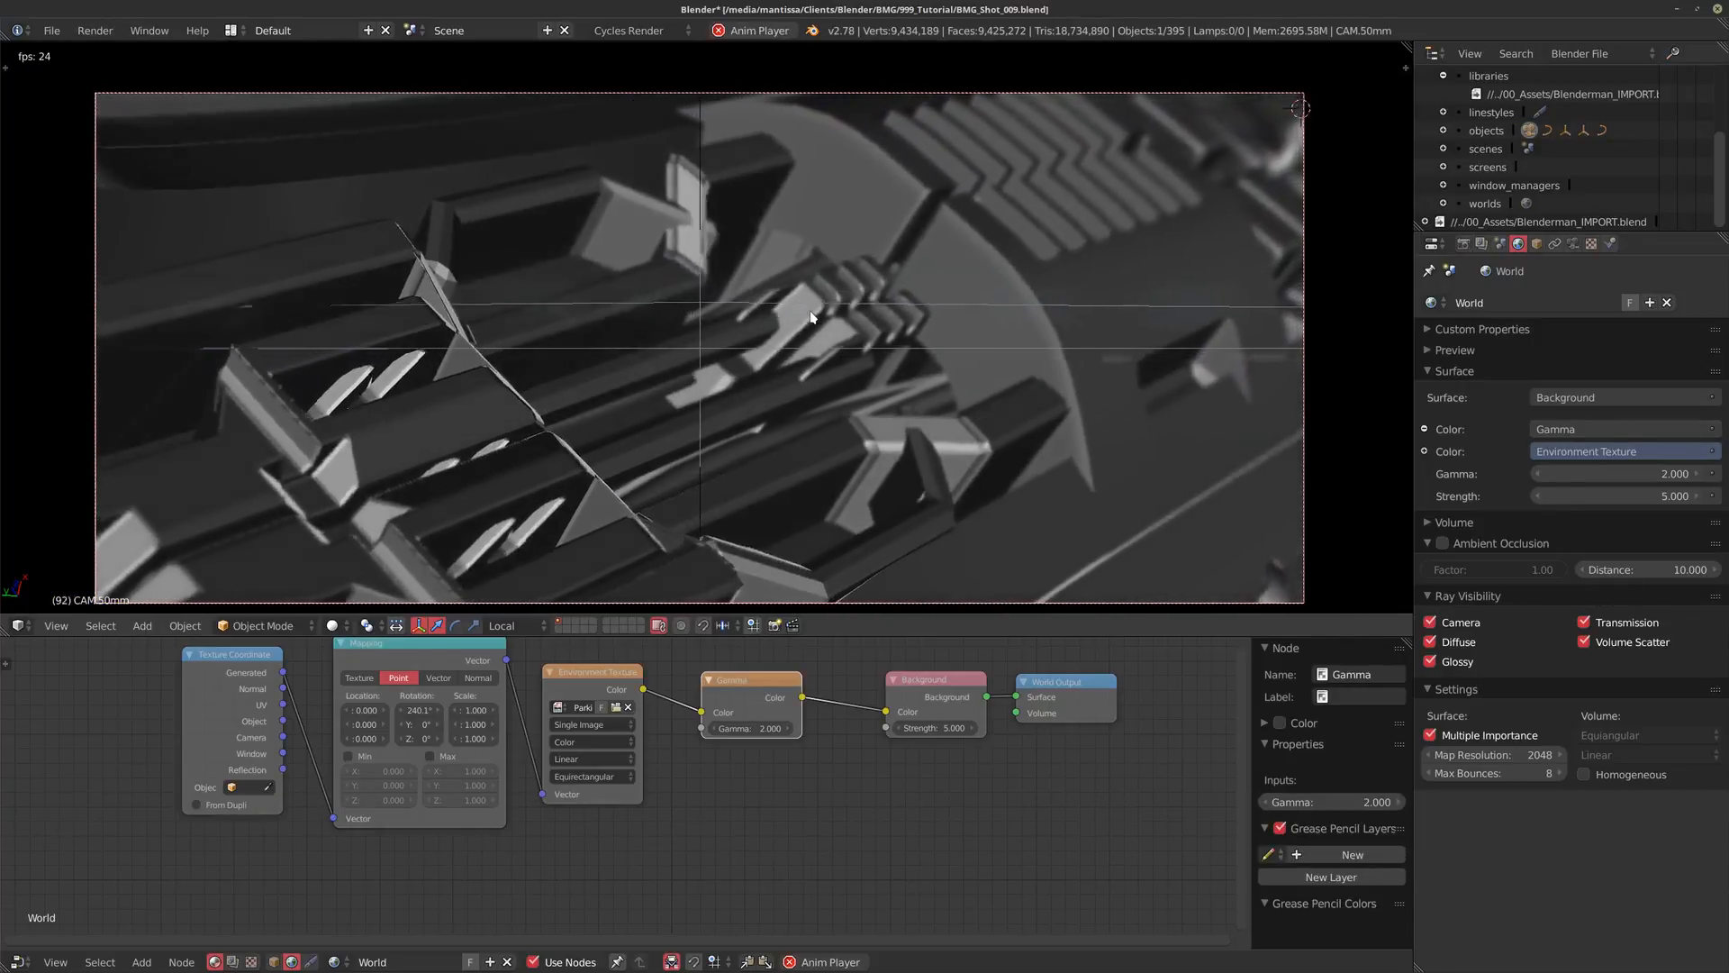
{"action": "key", "text": "alt+a"}
{"action": "key", "text": "shift+Left"}
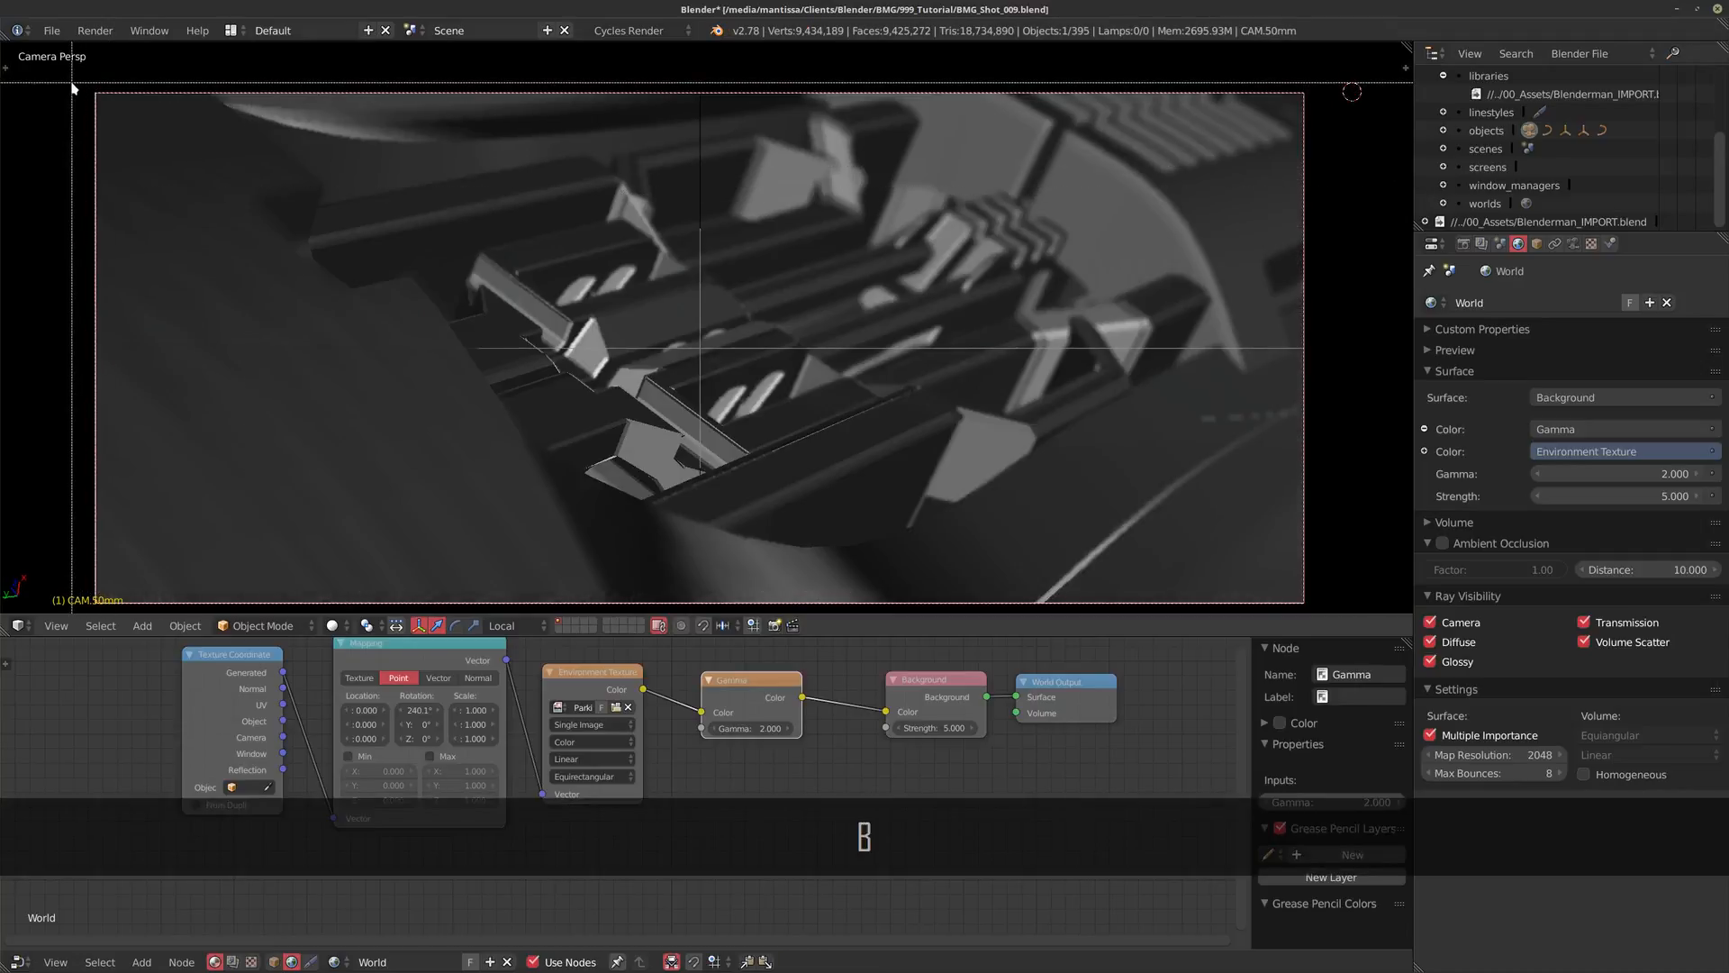
Step: Set the outliner to Current Scene and box-select everything inside the camera view on the first frame
{"action": "right_click", "coordinate": [556, 194]}
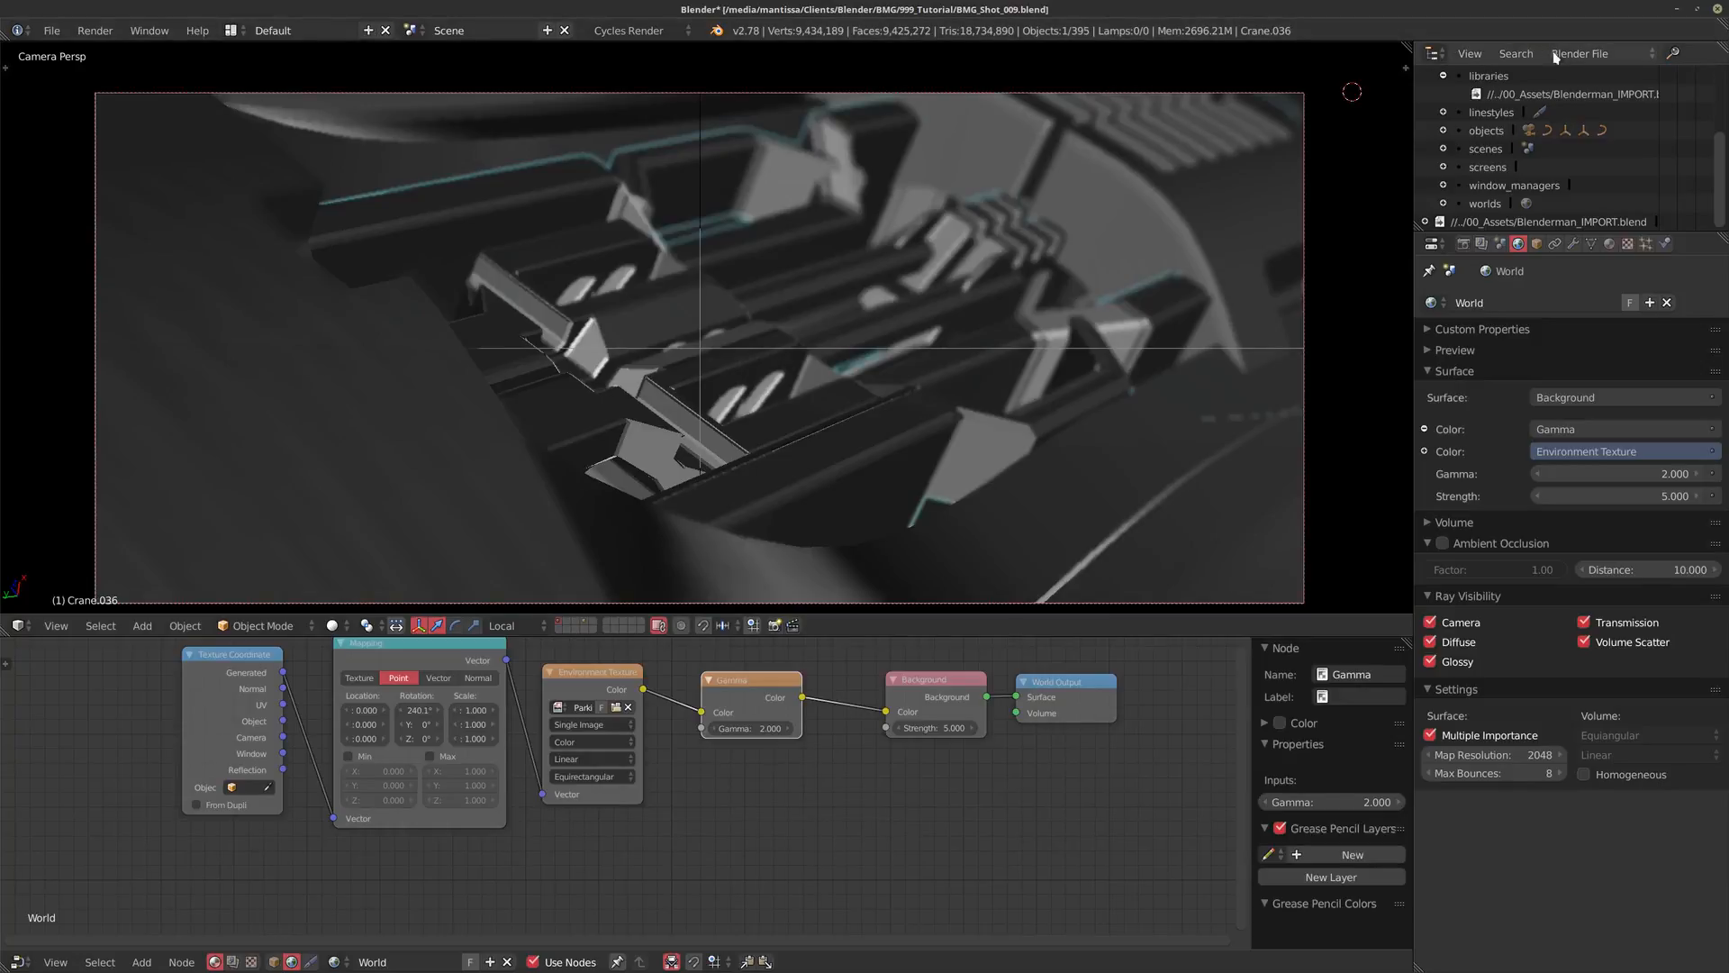
{"action": "left_click", "coordinate": [1587, 54]}
{"action": "left_click", "coordinate": [1568, 95]}
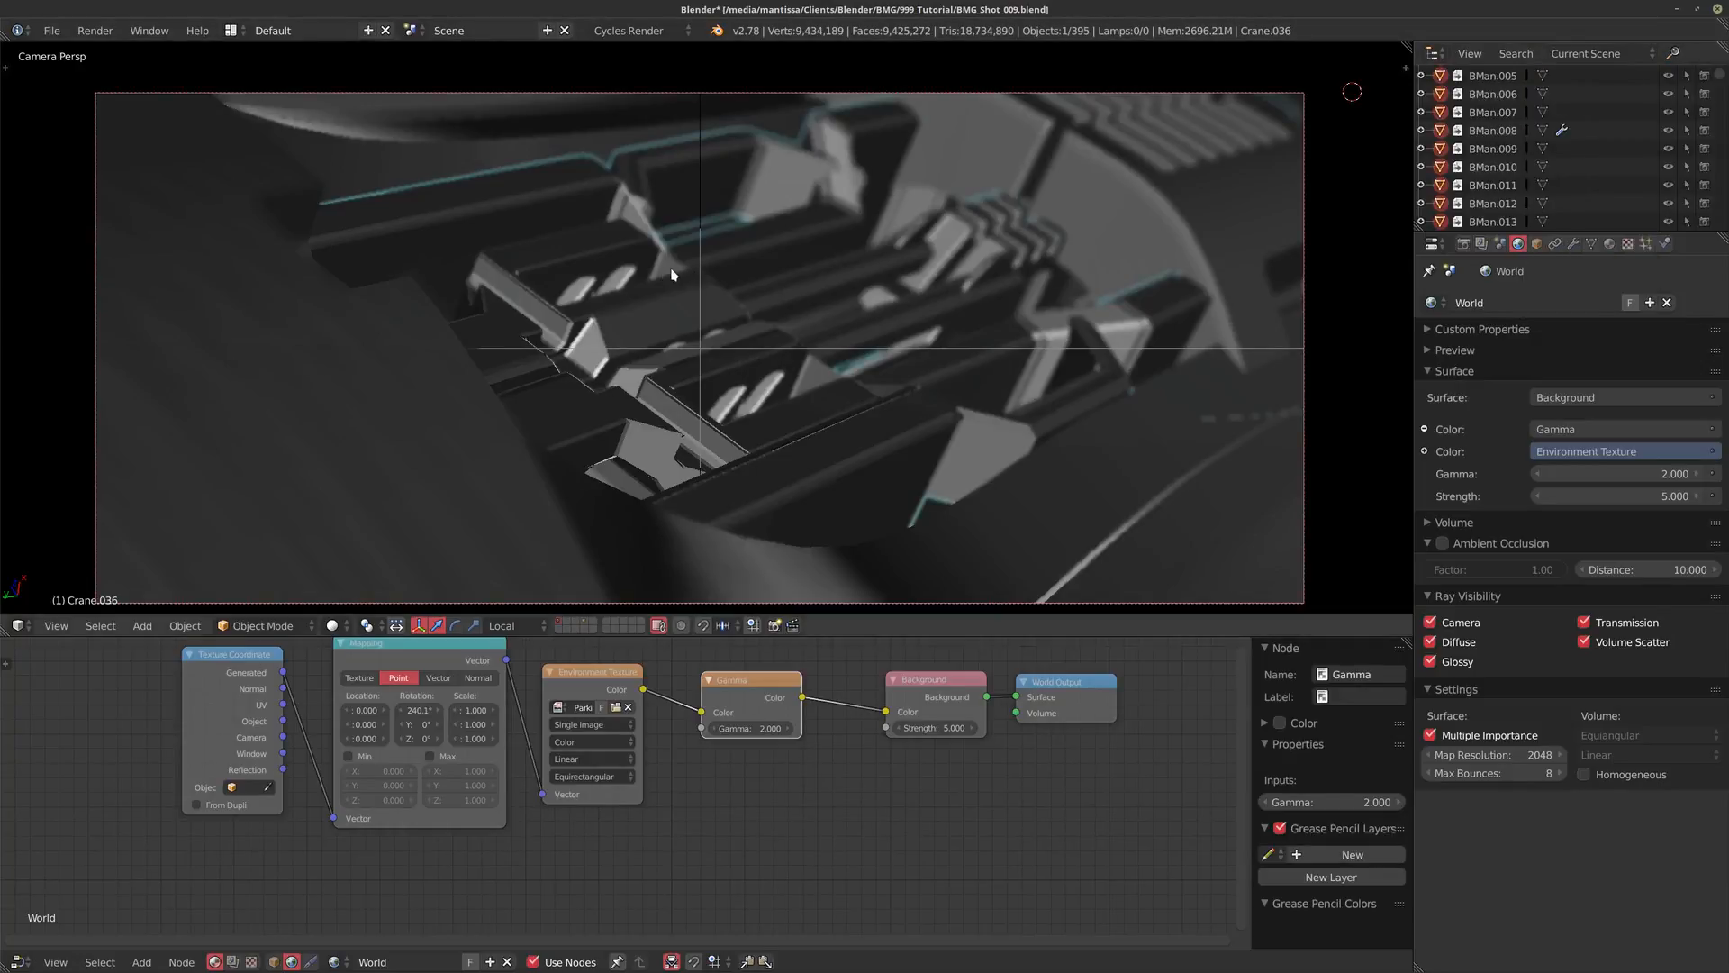
{"action": "key", "text": "a"}
{"action": "key", "text": "ctrl+b"}
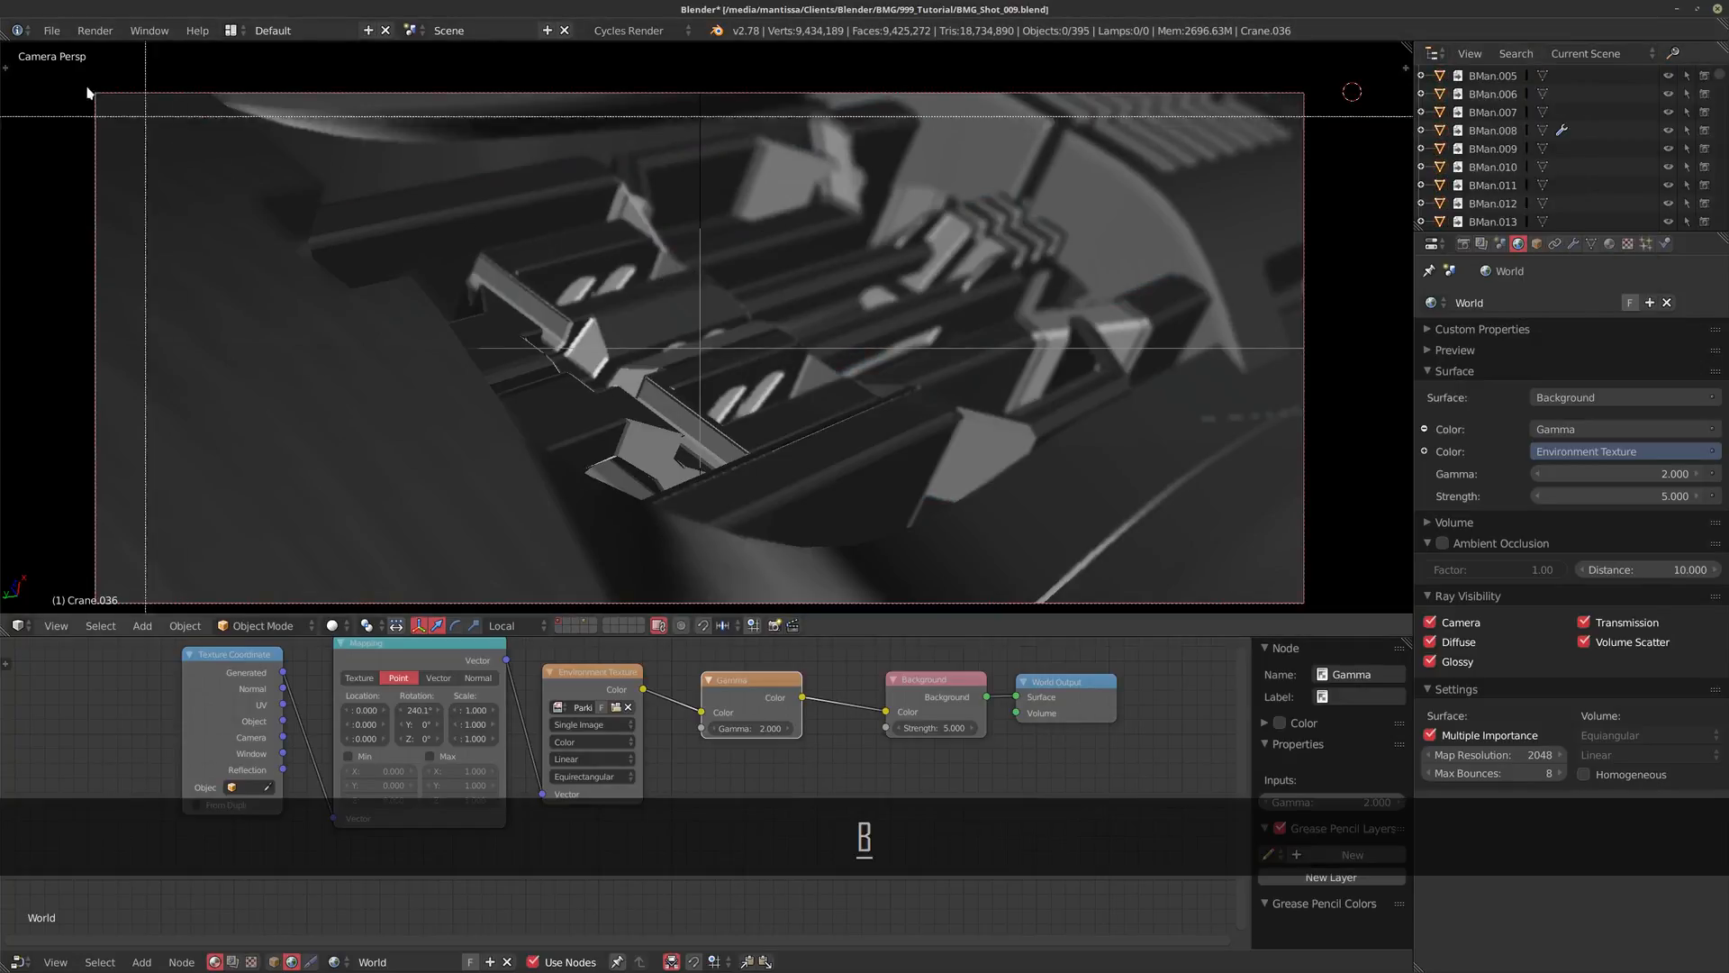
{"action": "left_click_drag", "start_coordinate": [65, 76], "coordinate": [1040, 541]}
{"action": "left_click_drag", "start_coordinate": [1132, 574], "coordinate": [1333, 620]}
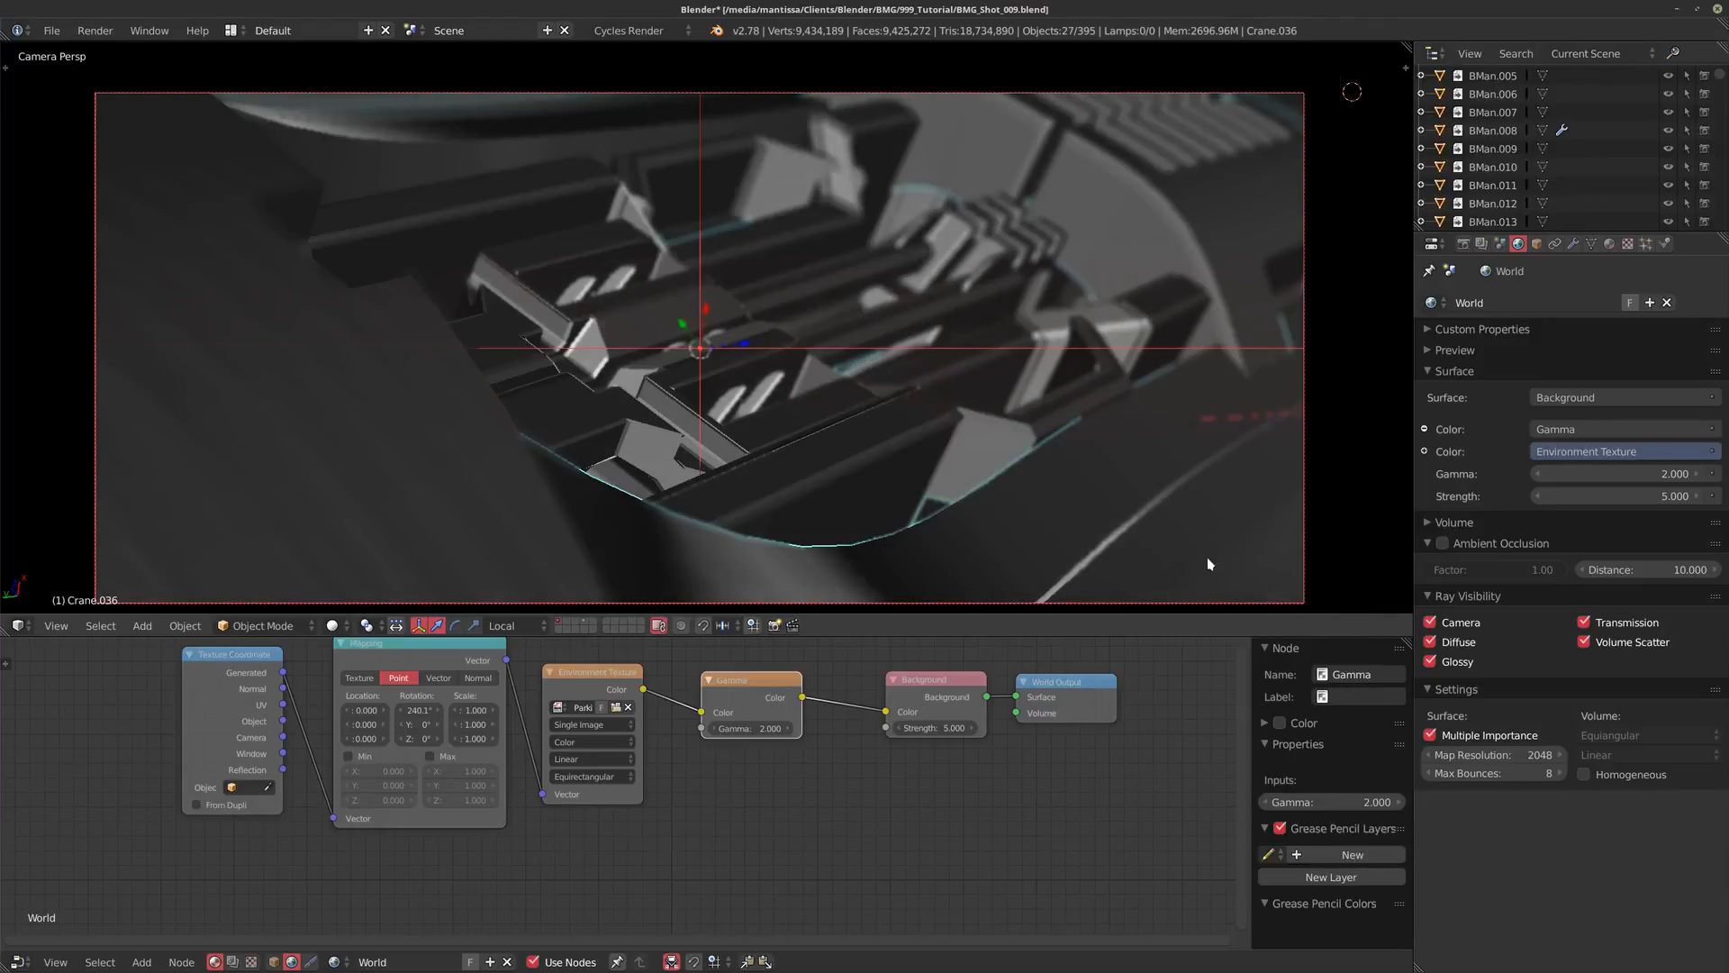
Step: Jump to the last frame and add everything inside the camera view there to the selection
{"action": "middle_click_drag", "start_coordinate": [901, 452], "coordinate": [856, 490]}
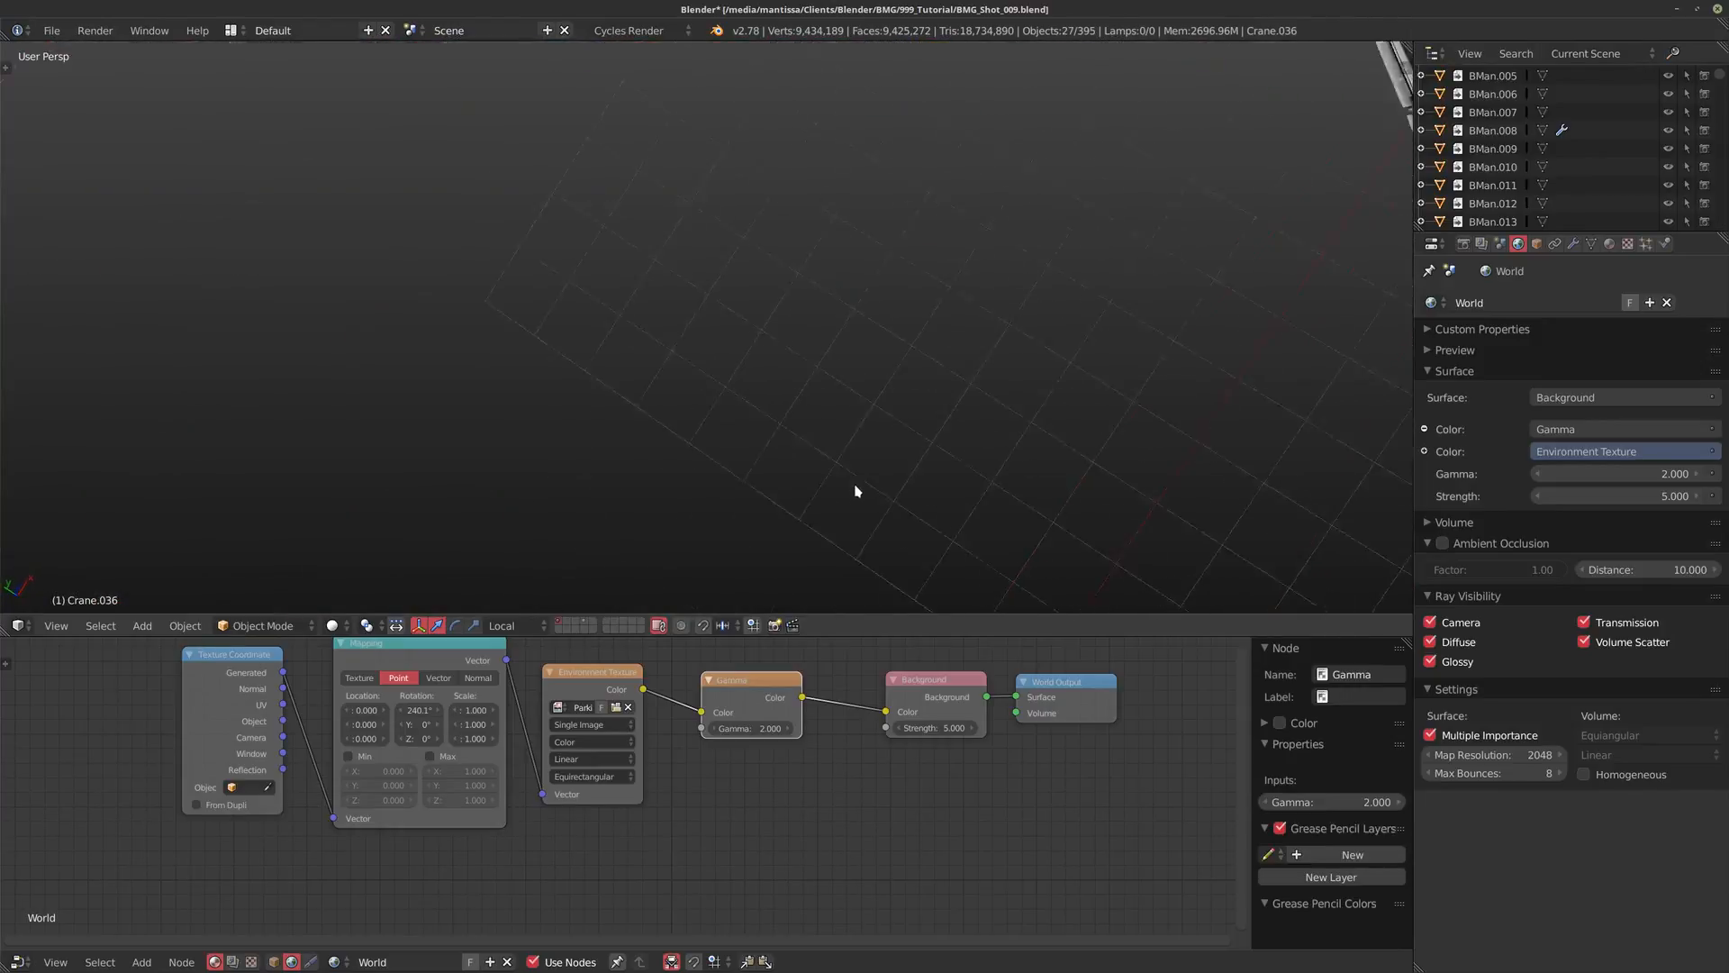
{"action": "scroll", "coordinate": [846, 450], "scroll_direction": "down", "scroll_amount": 4}
{"action": "middle_click_drag", "start_coordinate": [824, 360], "coordinate": [792, 490], "text": "shift"}
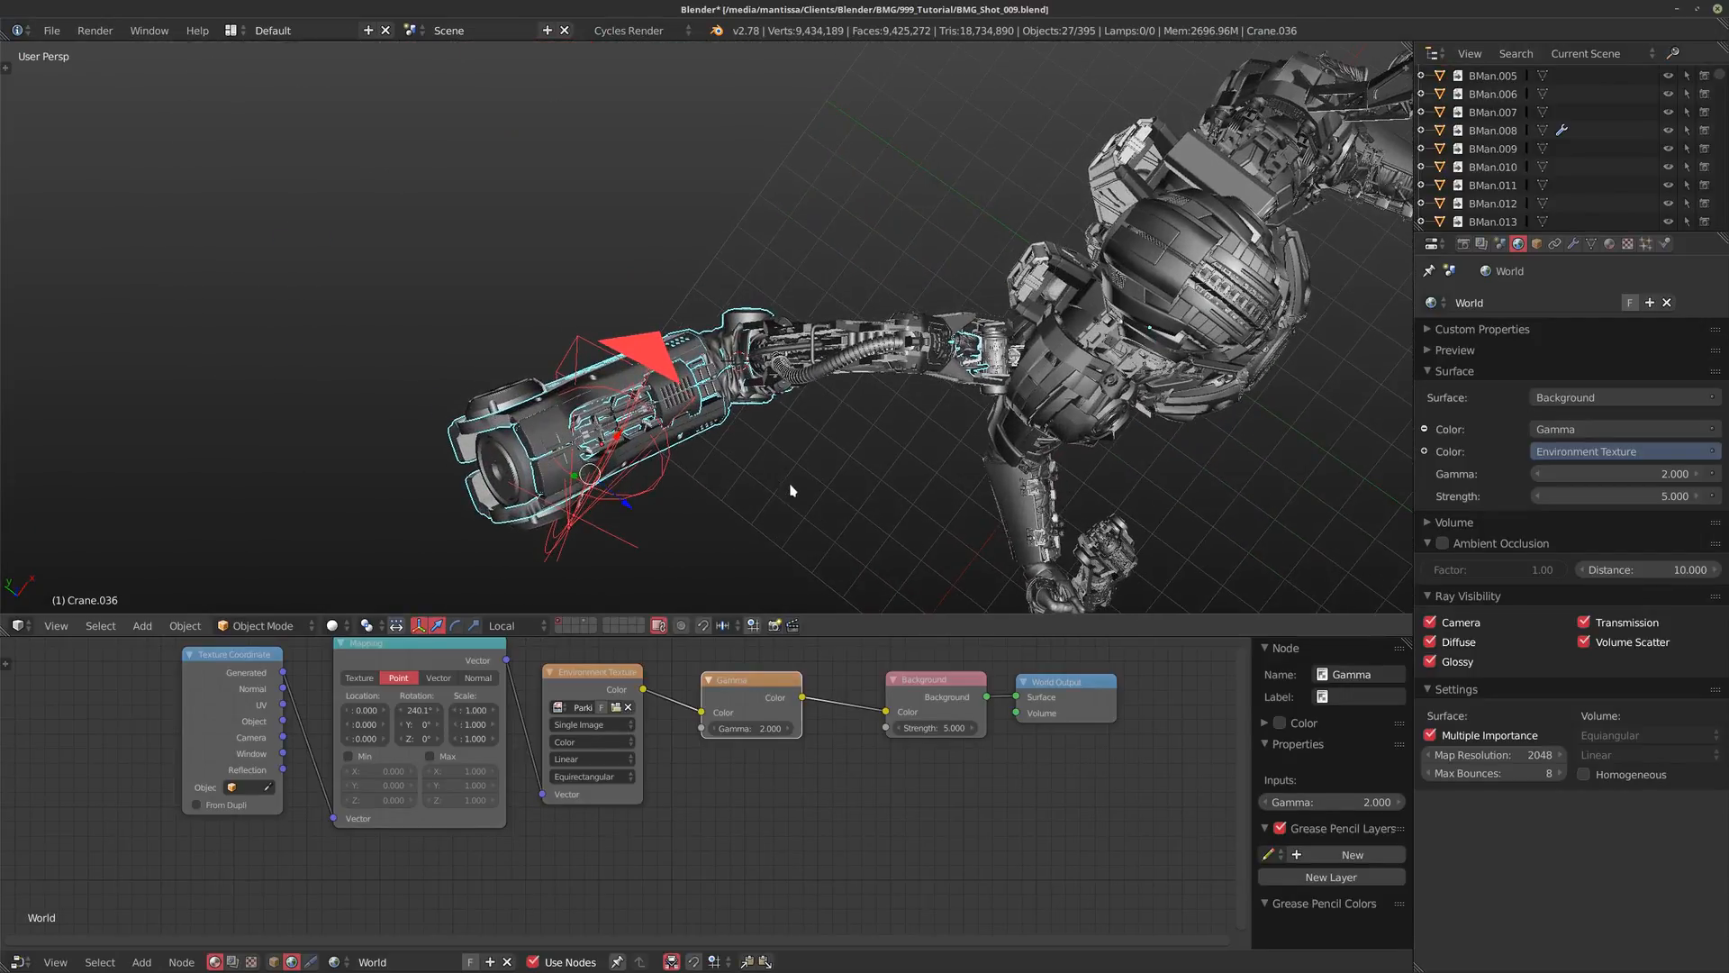
{"action": "key", "text": "KP_0"}
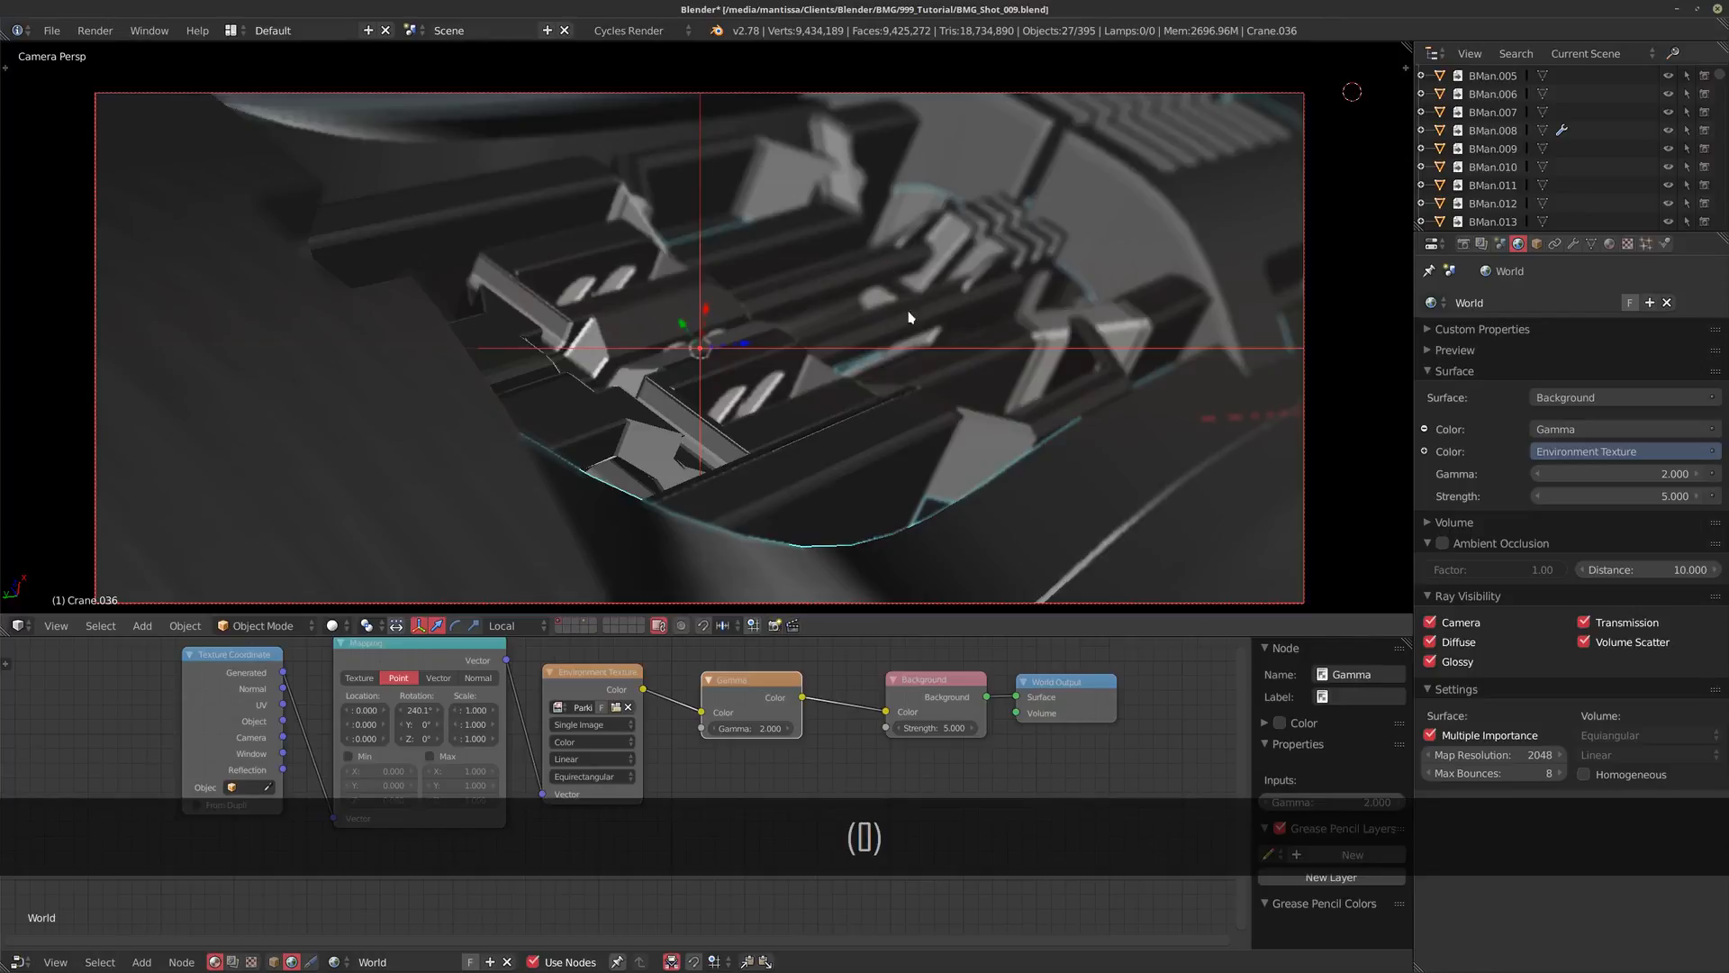
{"action": "key", "text": "shift+Right"}
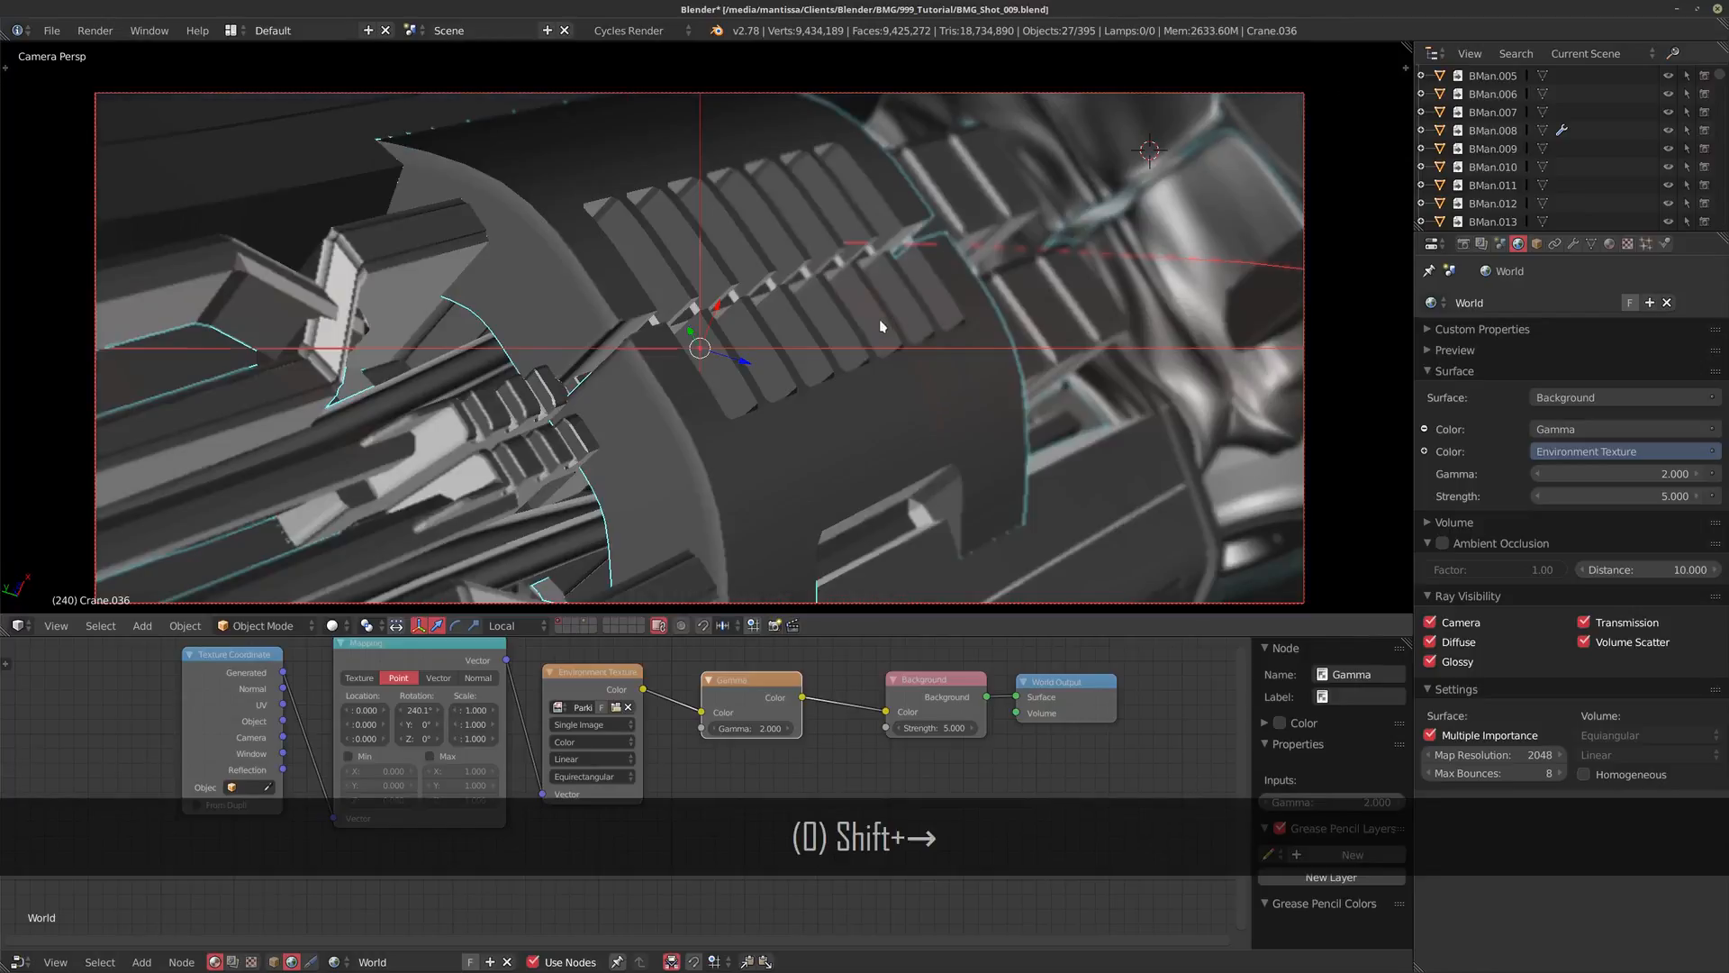
{"action": "key", "text": "b"}
{"action": "left_click_drag", "start_coordinate": [53, 78], "coordinate": [1336, 645]}
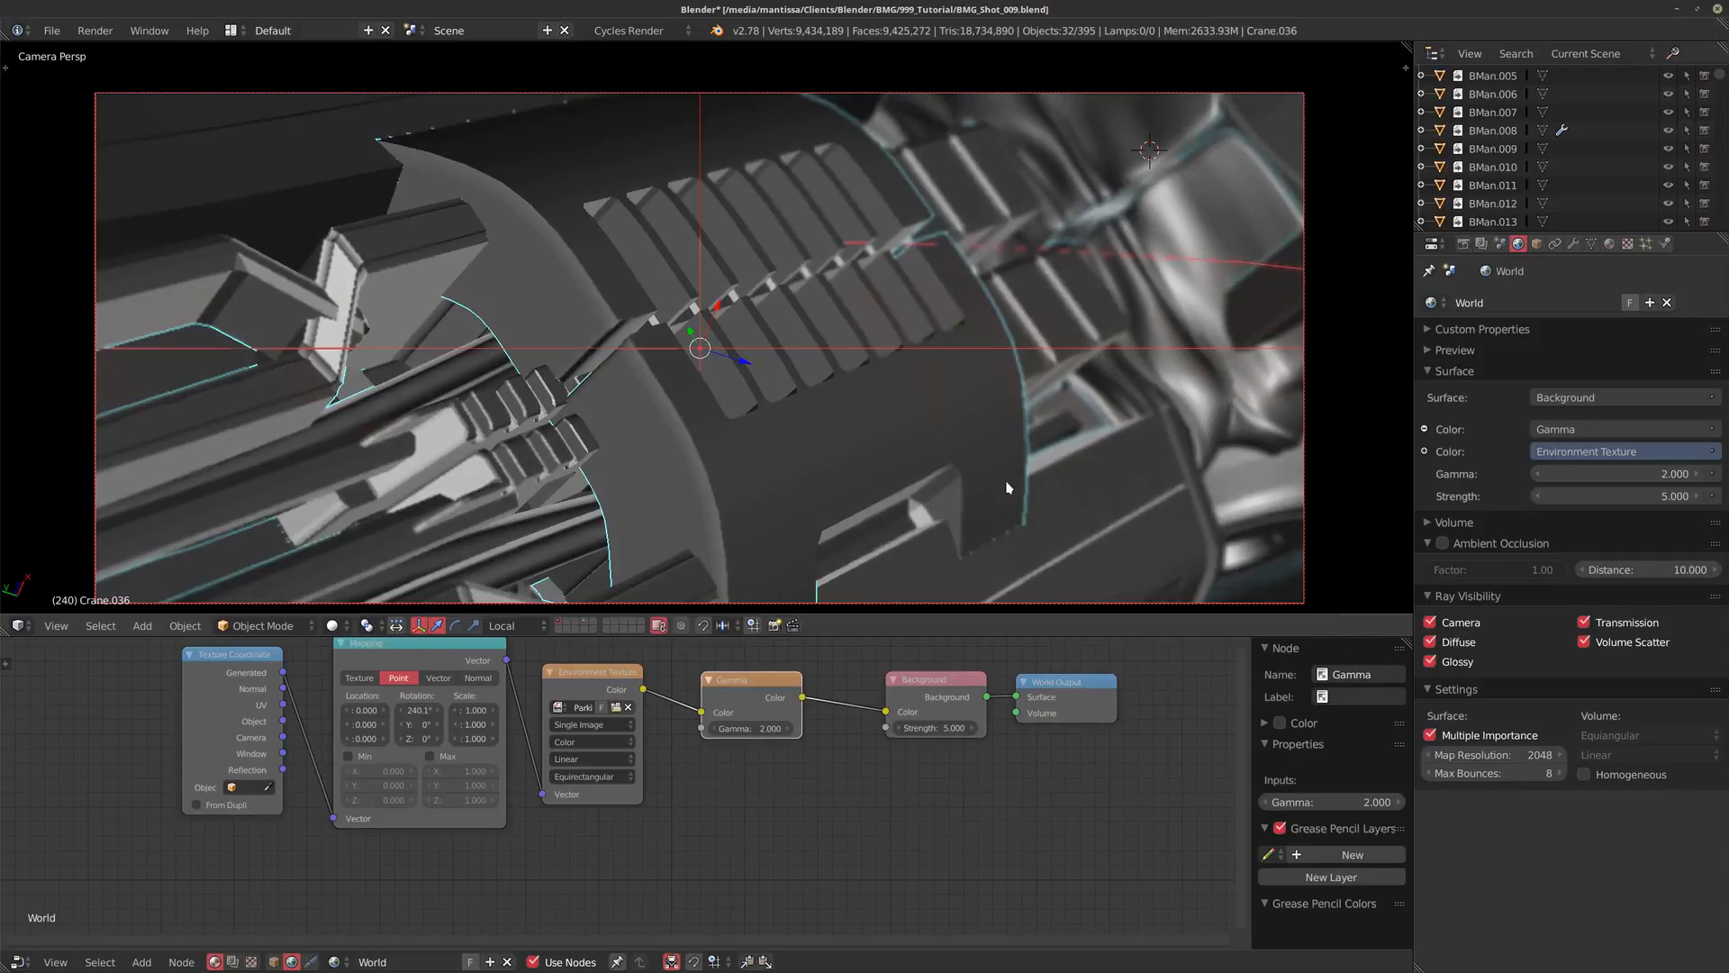
Step: Invert the selection and delete all objects outside the set chosen through the camera
{"action": "key", "text": "KP_Decimal"}
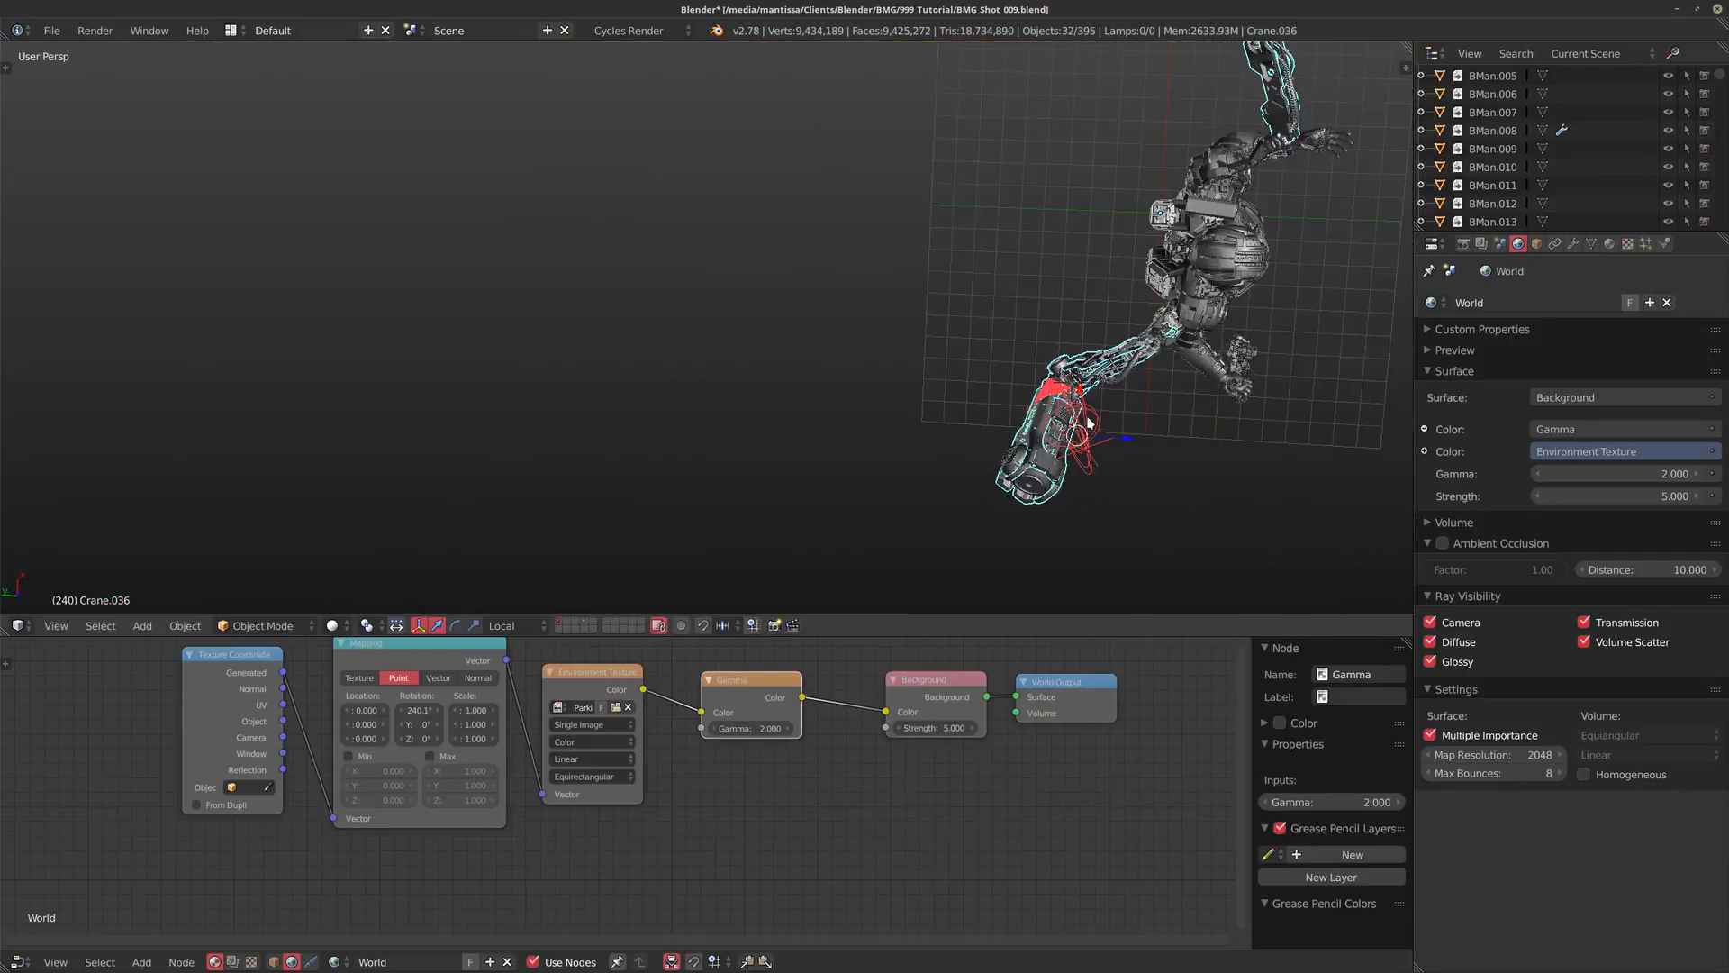
{"action": "middle_click_drag", "start_coordinate": [1101, 433], "coordinate": [937, 400]}
{"action": "scroll", "coordinate": [841, 390], "scroll_direction": "up", "scroll_amount": 4}
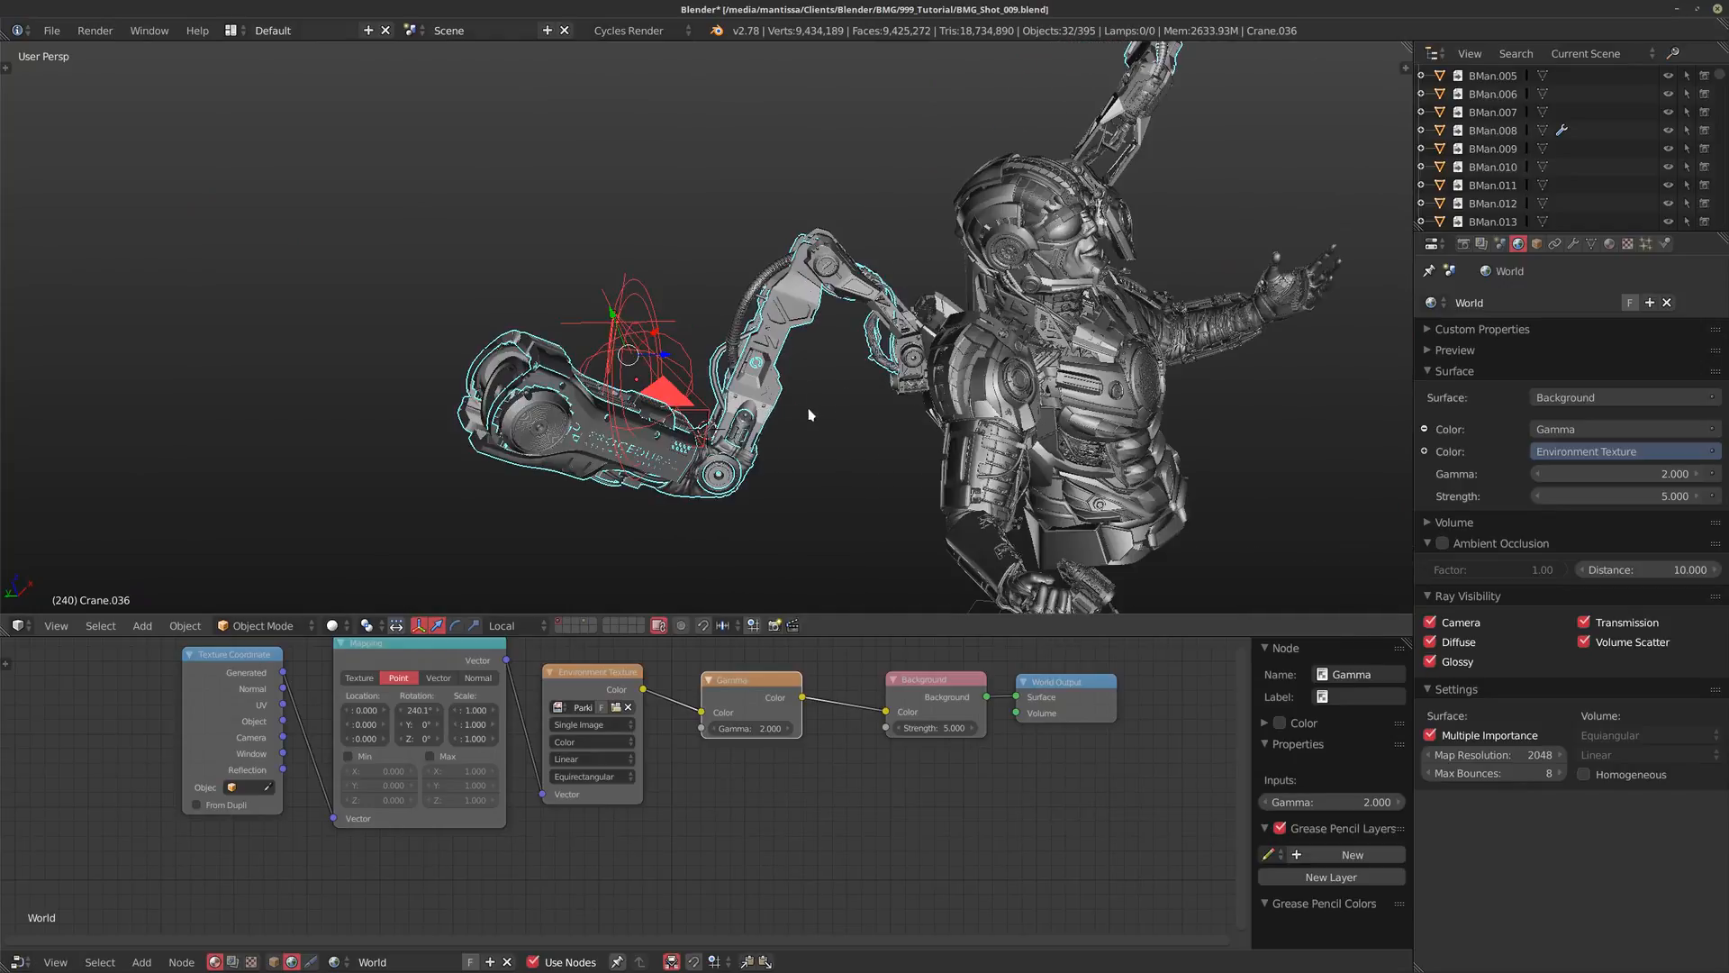
{"action": "key", "text": "ctrl+i"}
{"action": "middle_click_drag", "start_coordinate": [813, 415], "coordinate": [775, 375]}
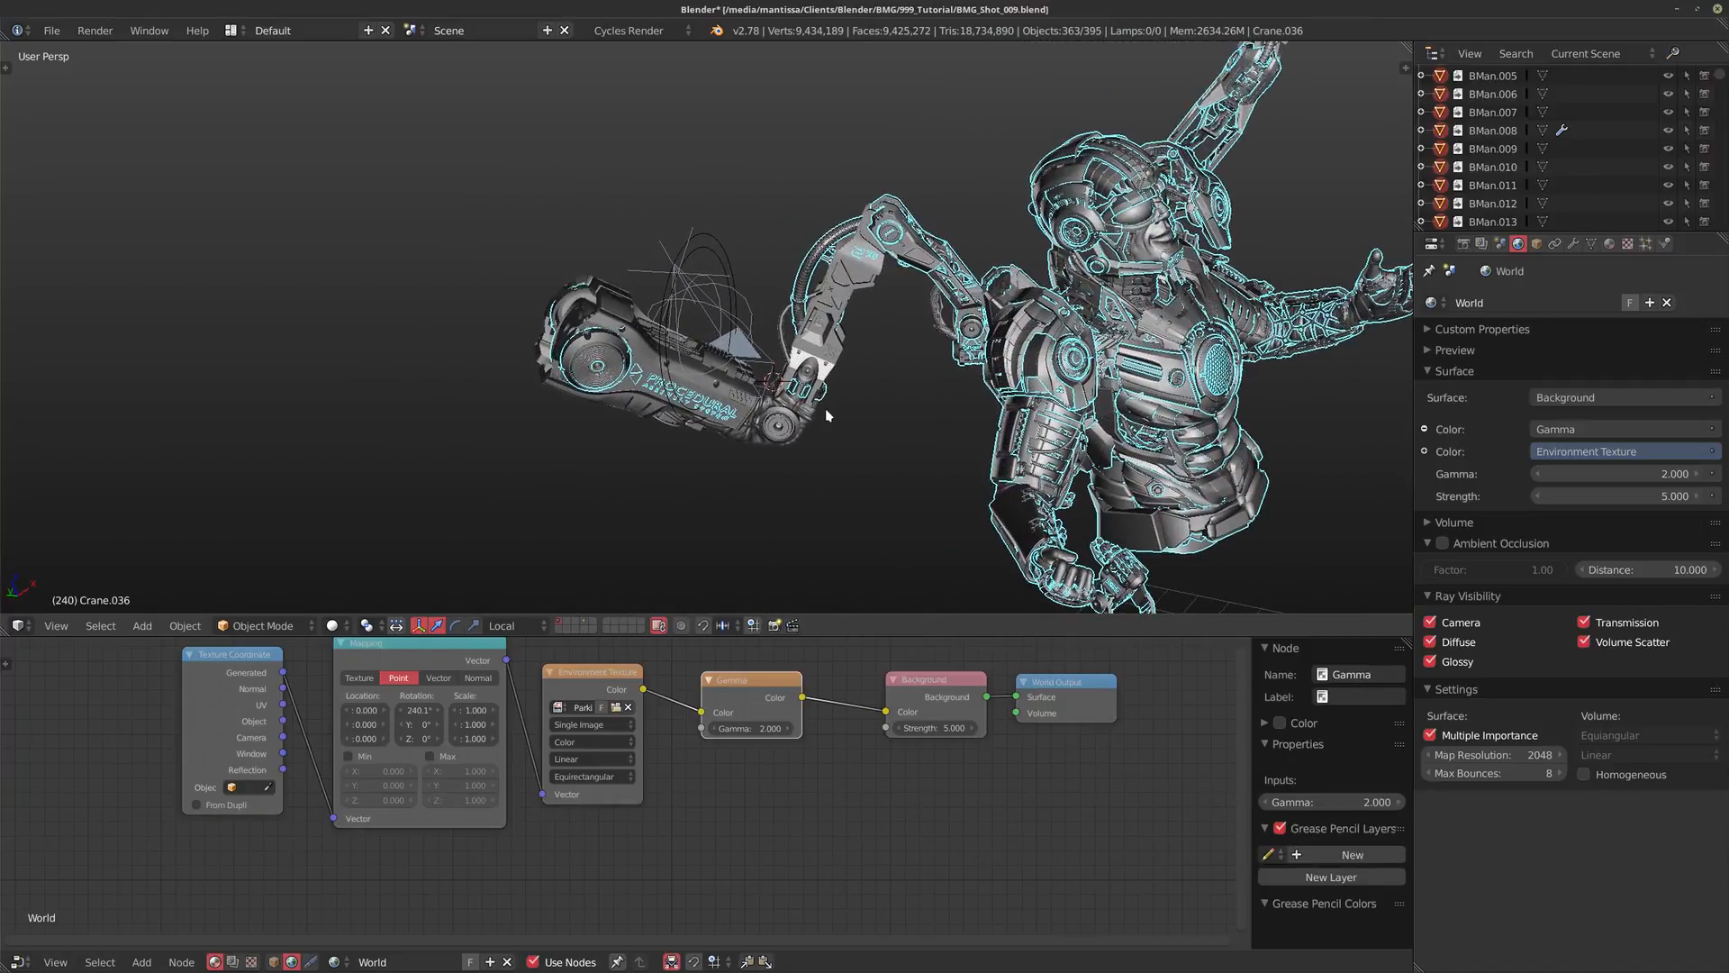
{"action": "key", "text": "x"}
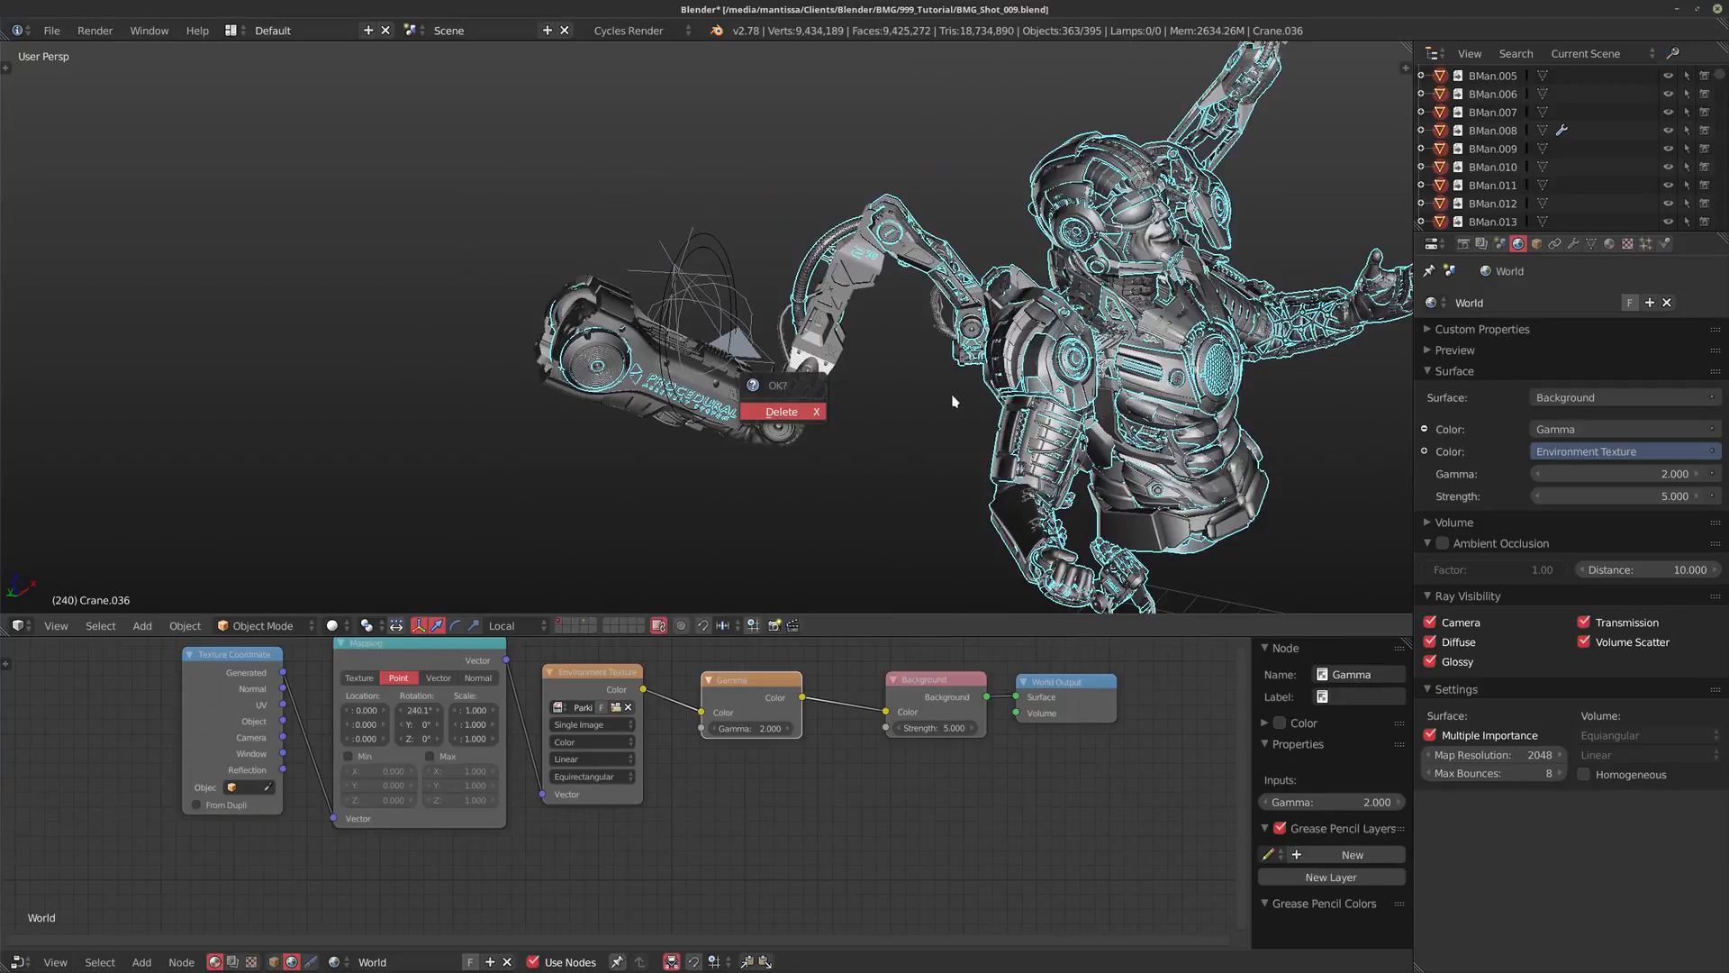
{"action": "key", "text": "Return"}
Step: Play back the reduced scene through the camera and check it in rendered shading
{"action": "key", "text": "KP_0"}
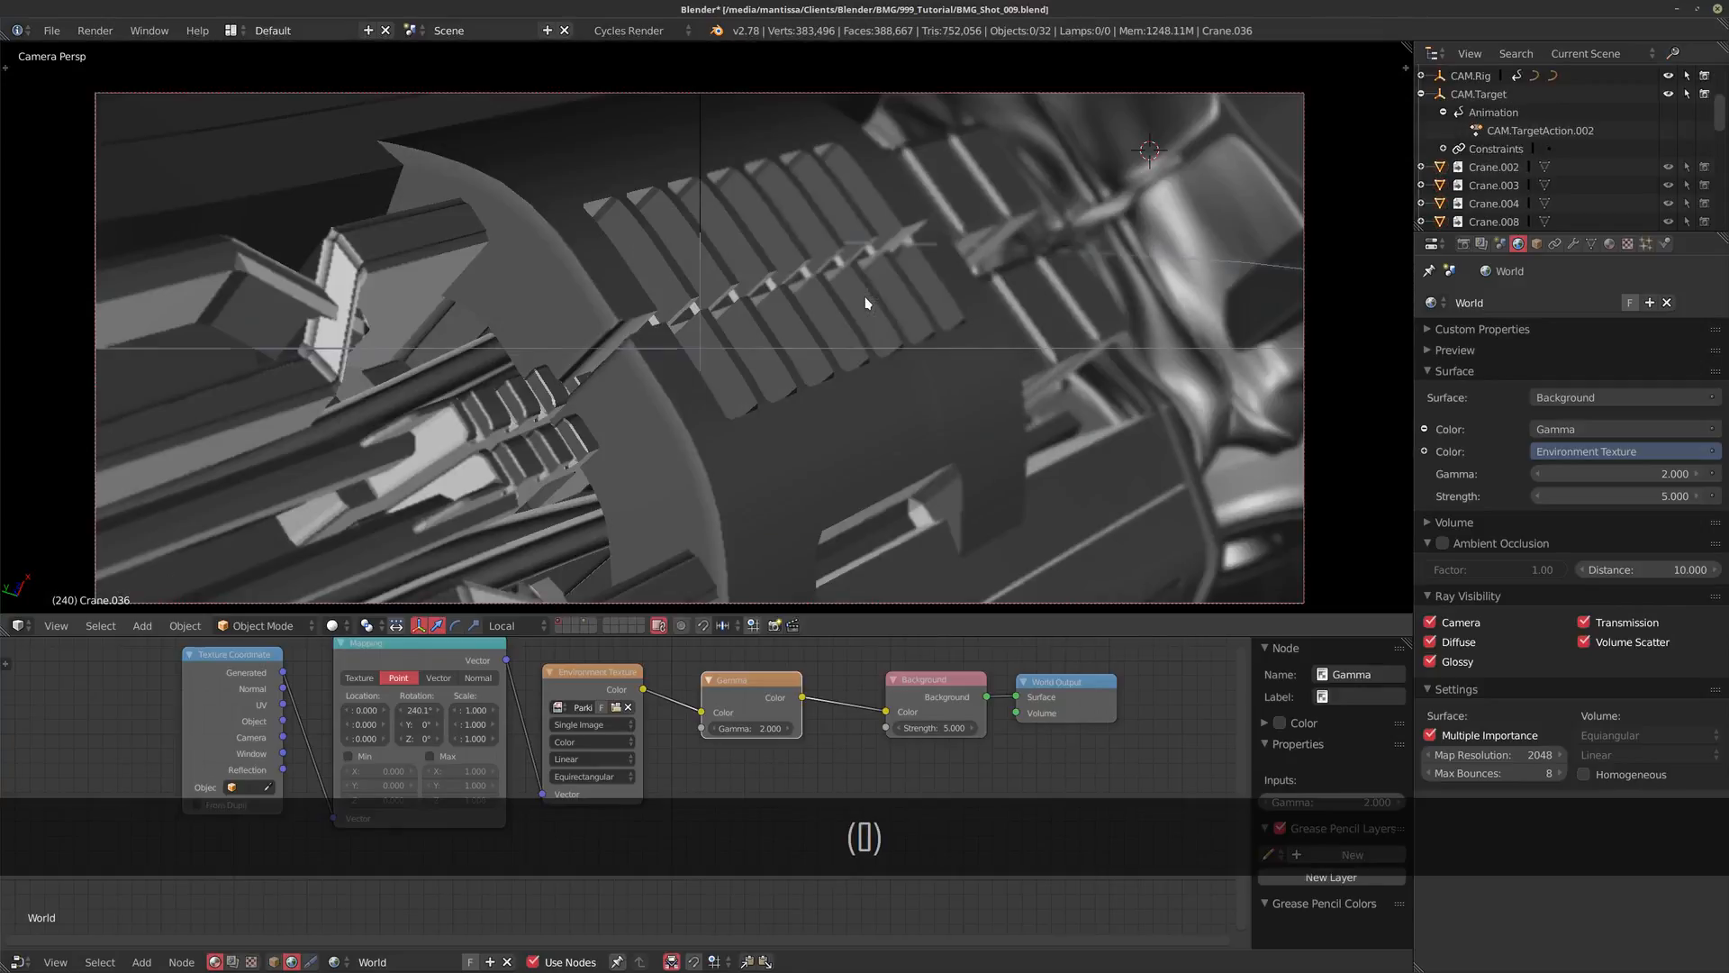
{"action": "key", "text": "alt+a"}
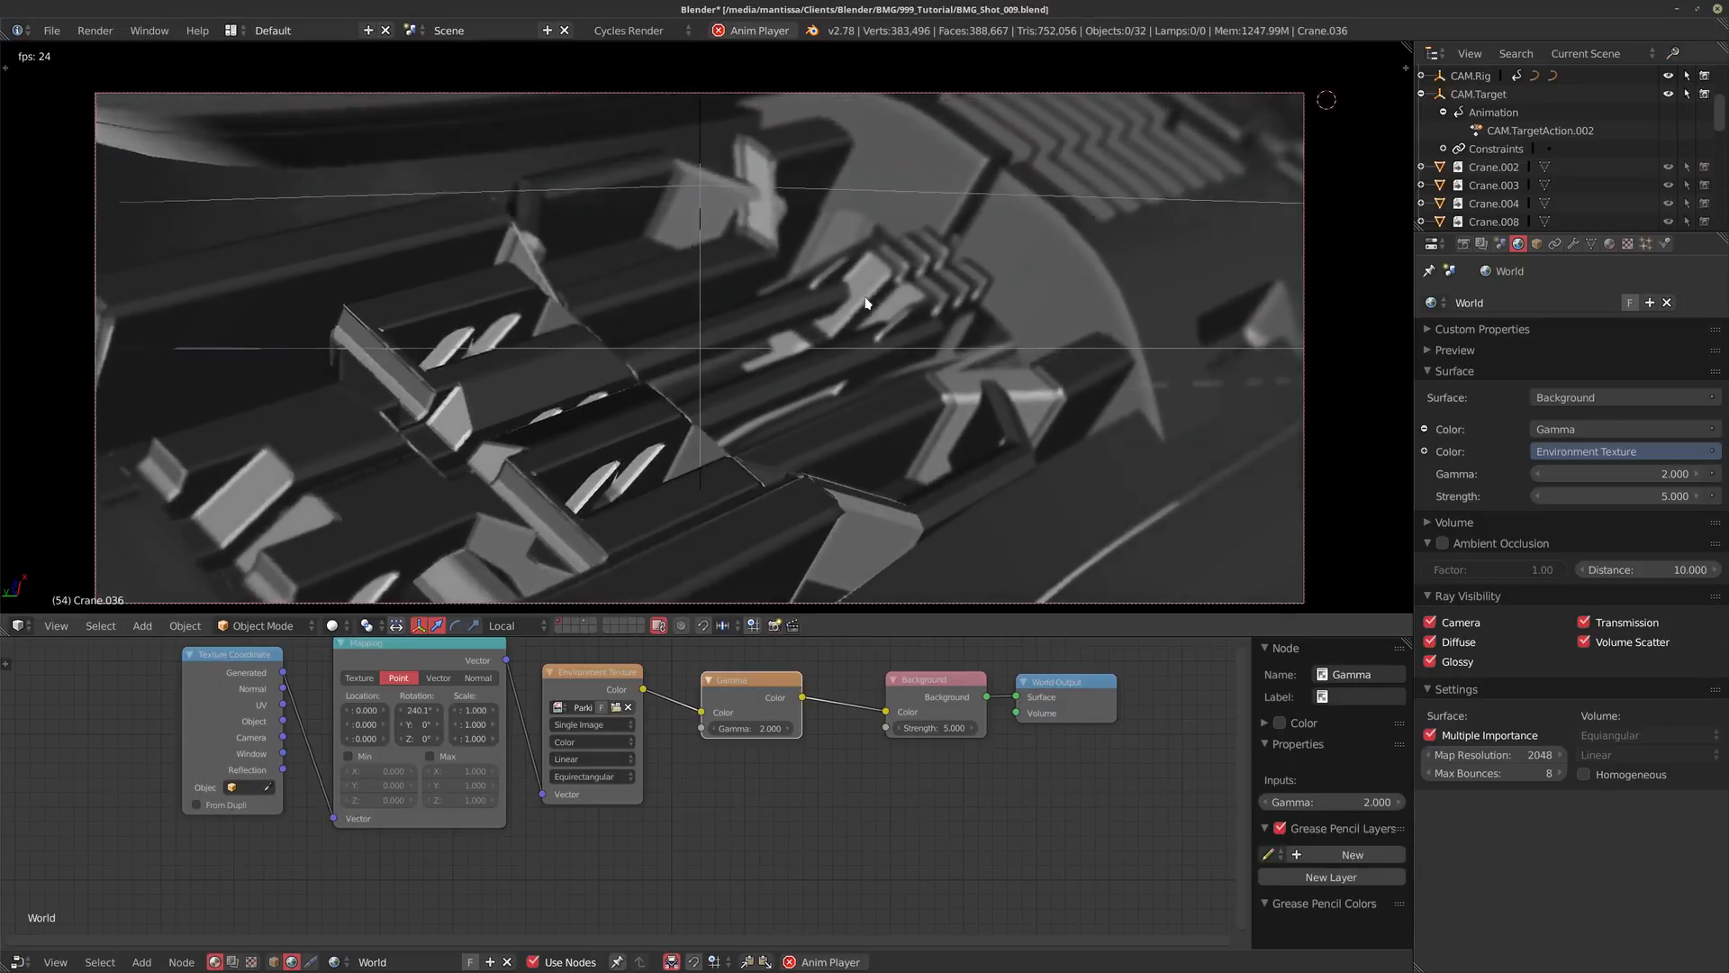
{"action": "key", "text": "alt+a"}
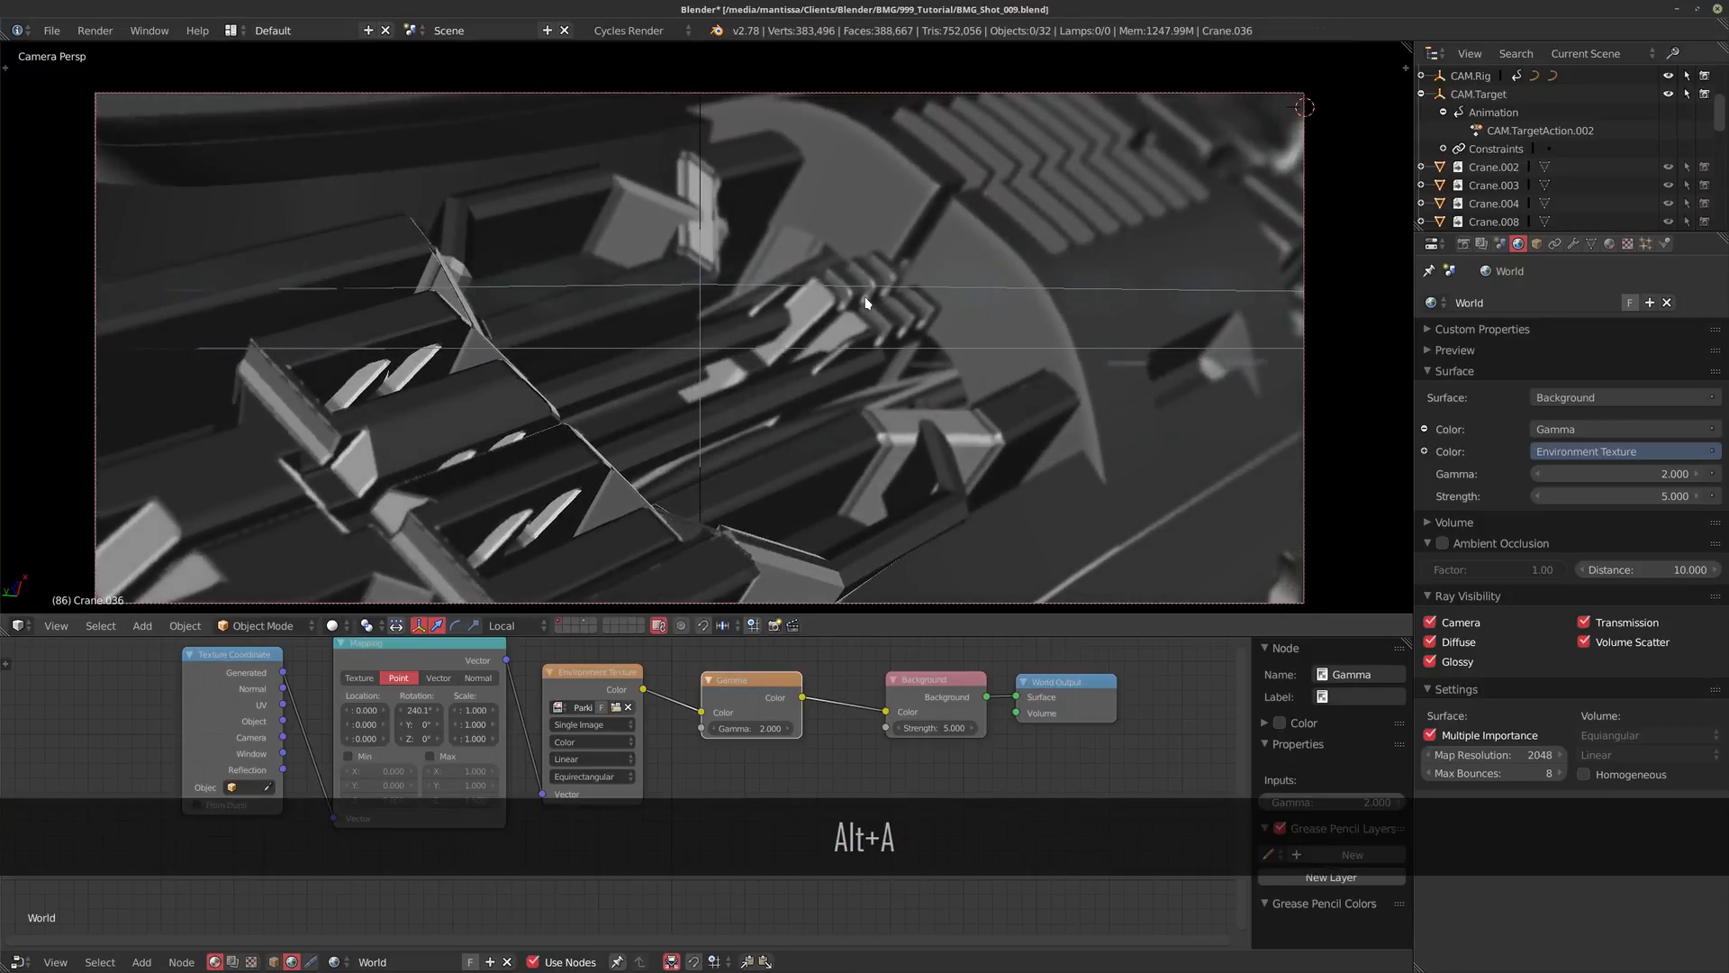
{"action": "key", "text": "shift+z"}
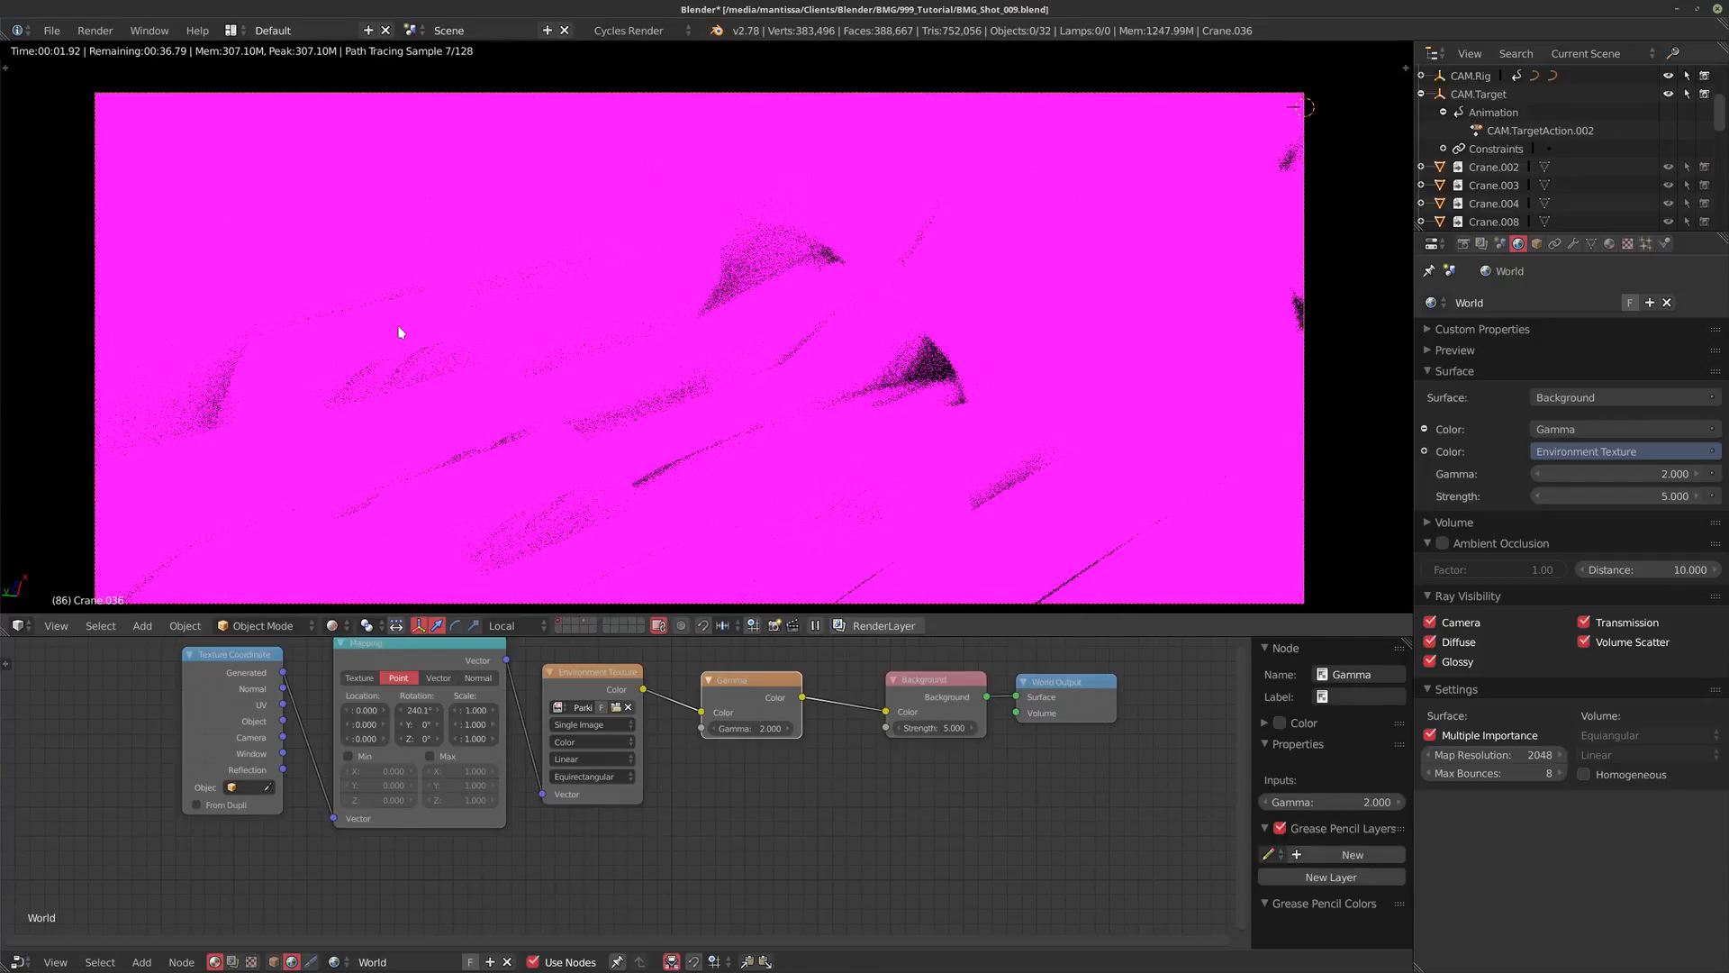
{"action": "key", "text": "shift+z"}
{"action": "middle_click_drag", "start_coordinate": [581, 755], "coordinate": [653, 788]}
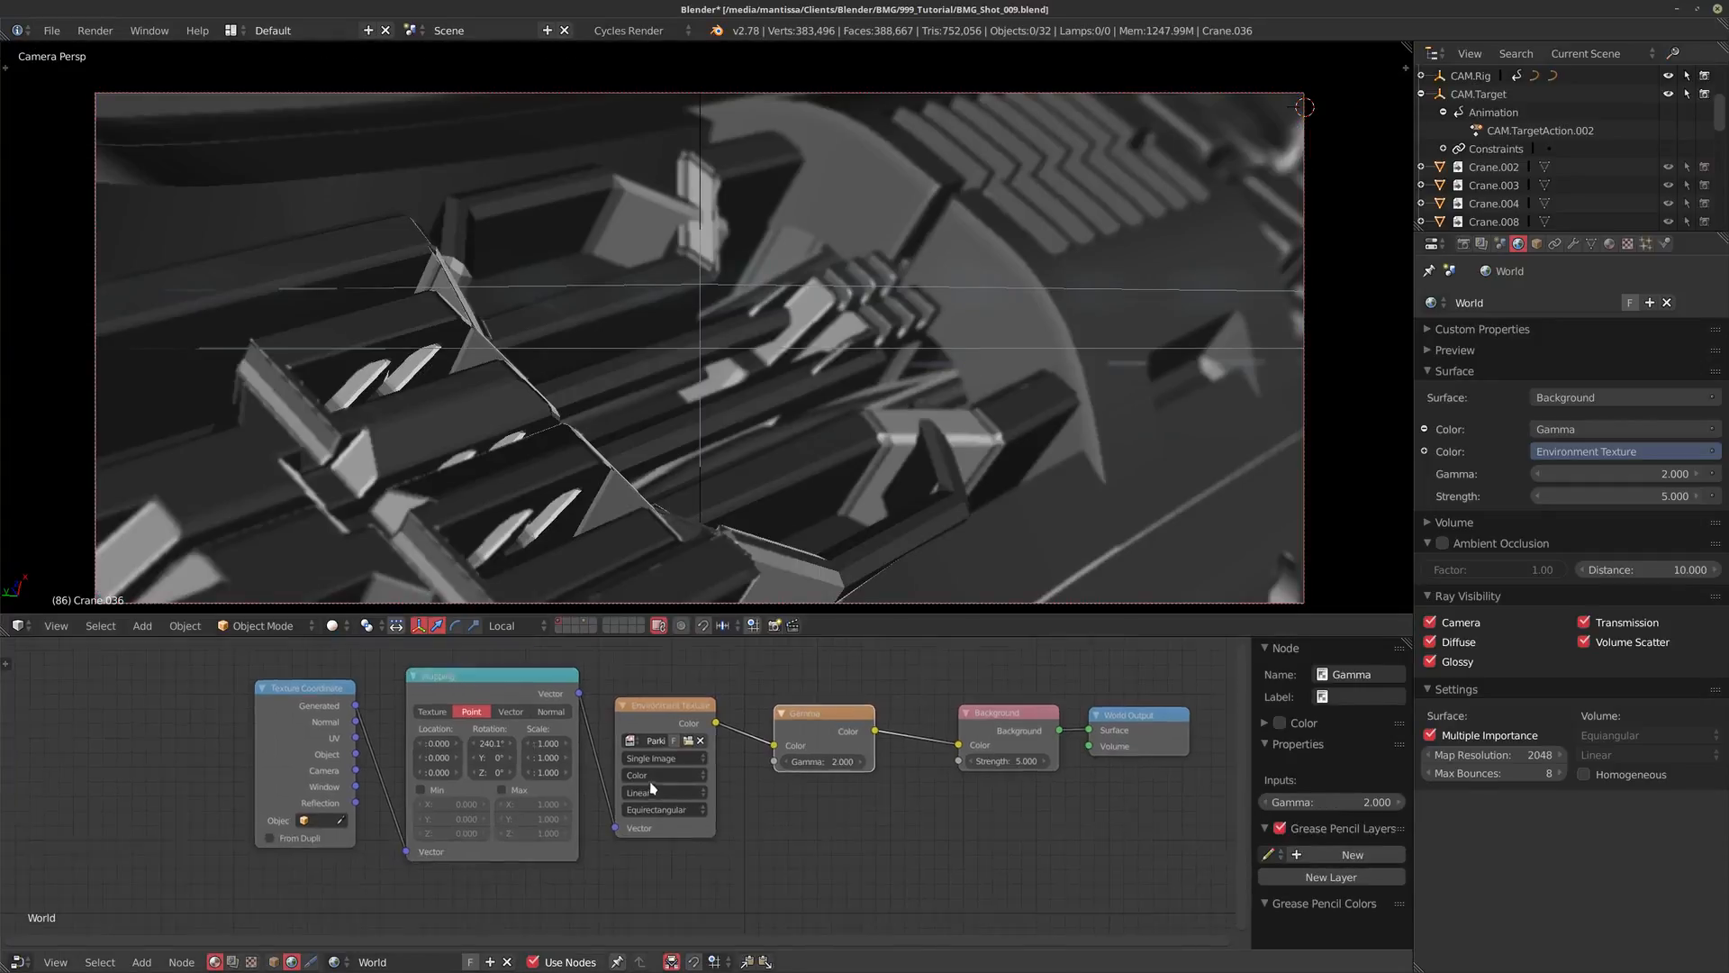
{"action": "scroll", "coordinate": [653, 789], "scroll_direction": "down", "scroll_amount": 2}
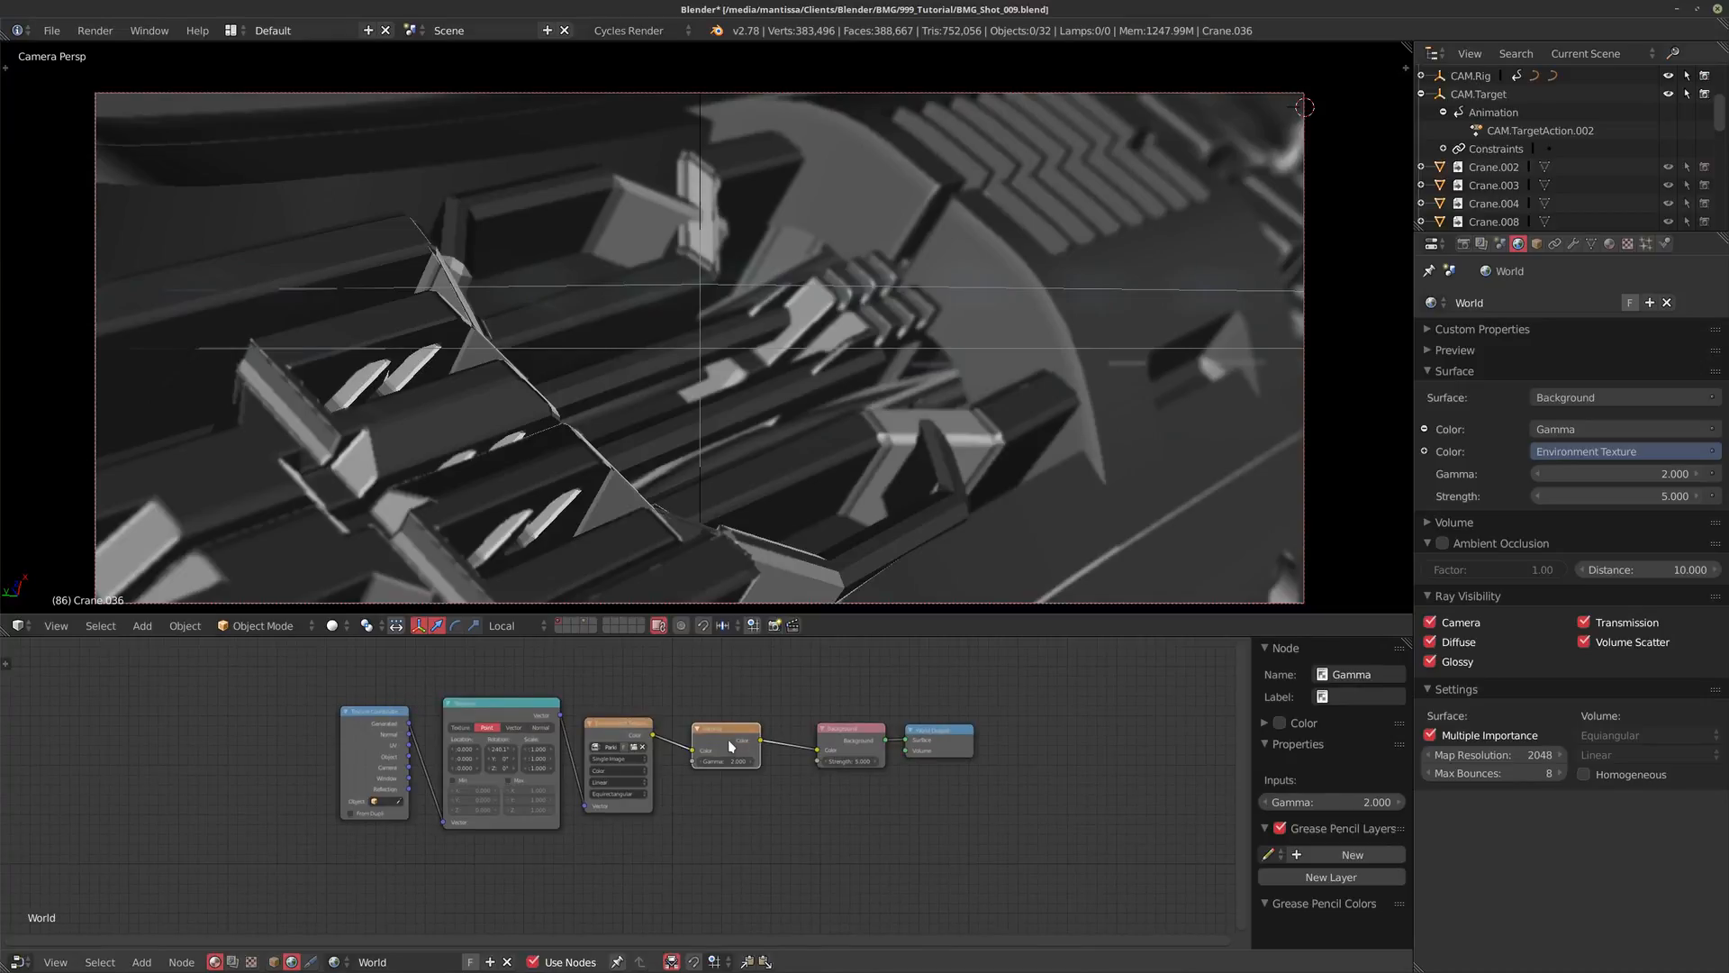
Step: Delete the Texture Coordinate, Mapping, Environment Texture and Gamma nodes from the world, keeping Background and World Output, and shift the Background node
{"action": "left_click", "coordinate": [638, 734], "text": "shift"}
{"action": "left_click", "coordinate": [490, 705], "text": "shift"}
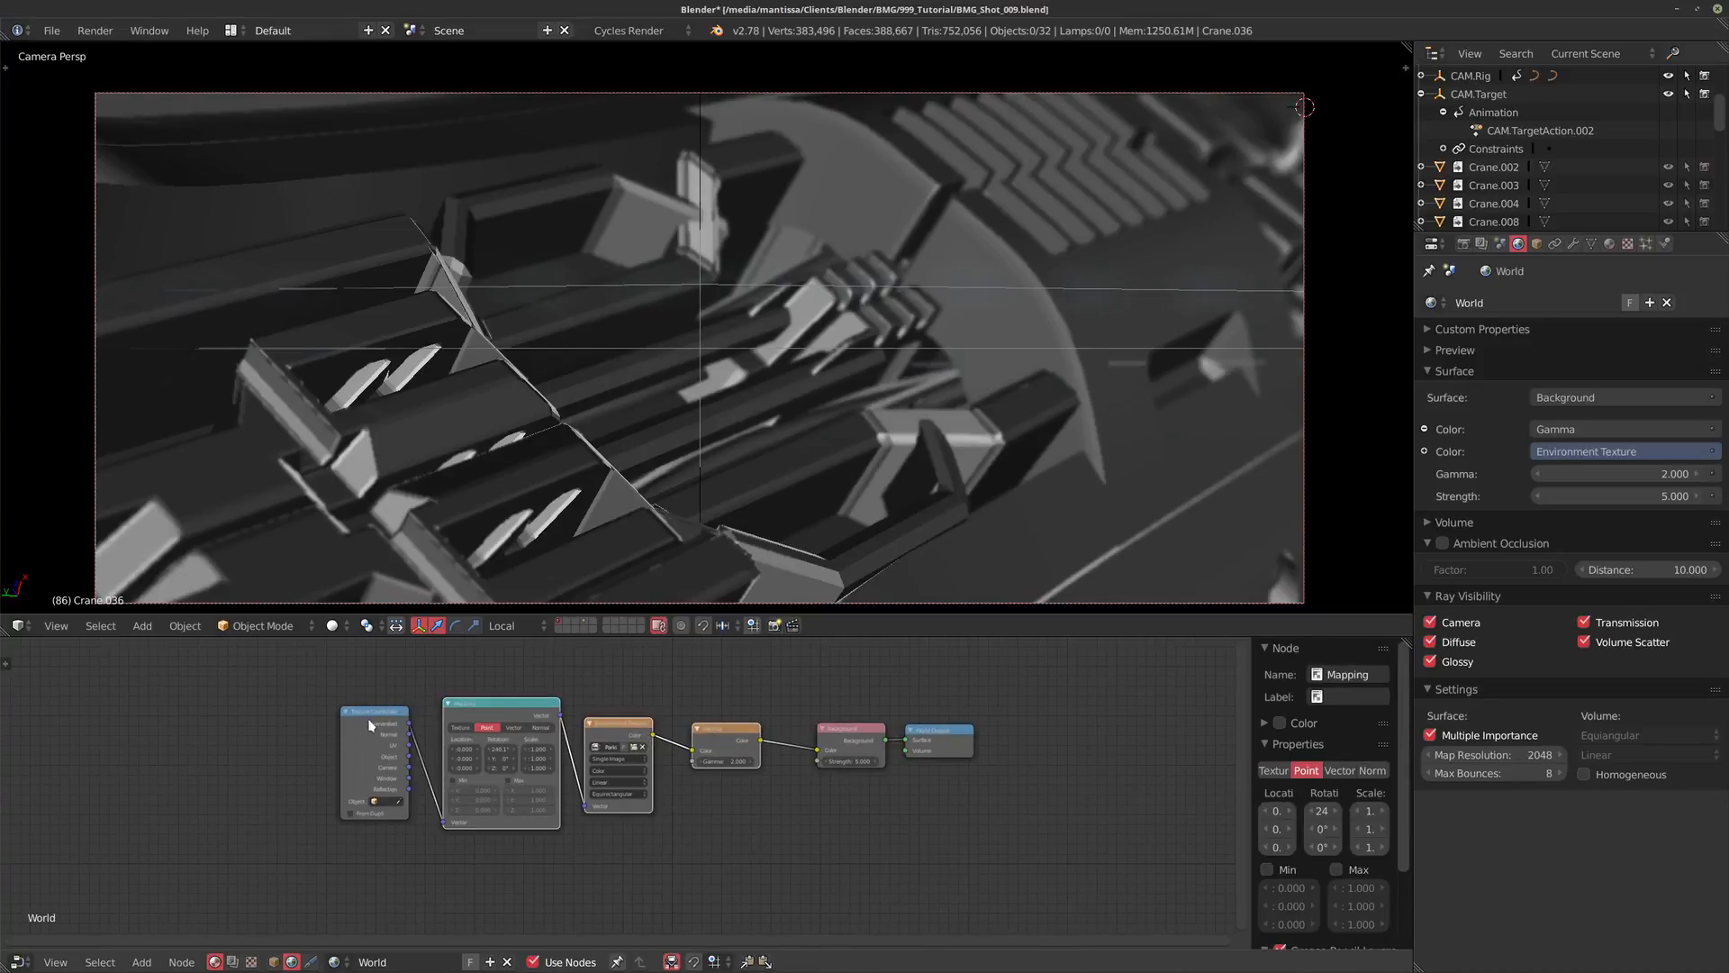
{"action": "left_click", "coordinate": [373, 722], "text": "shift"}
{"action": "key", "text": "ctrl+x"}
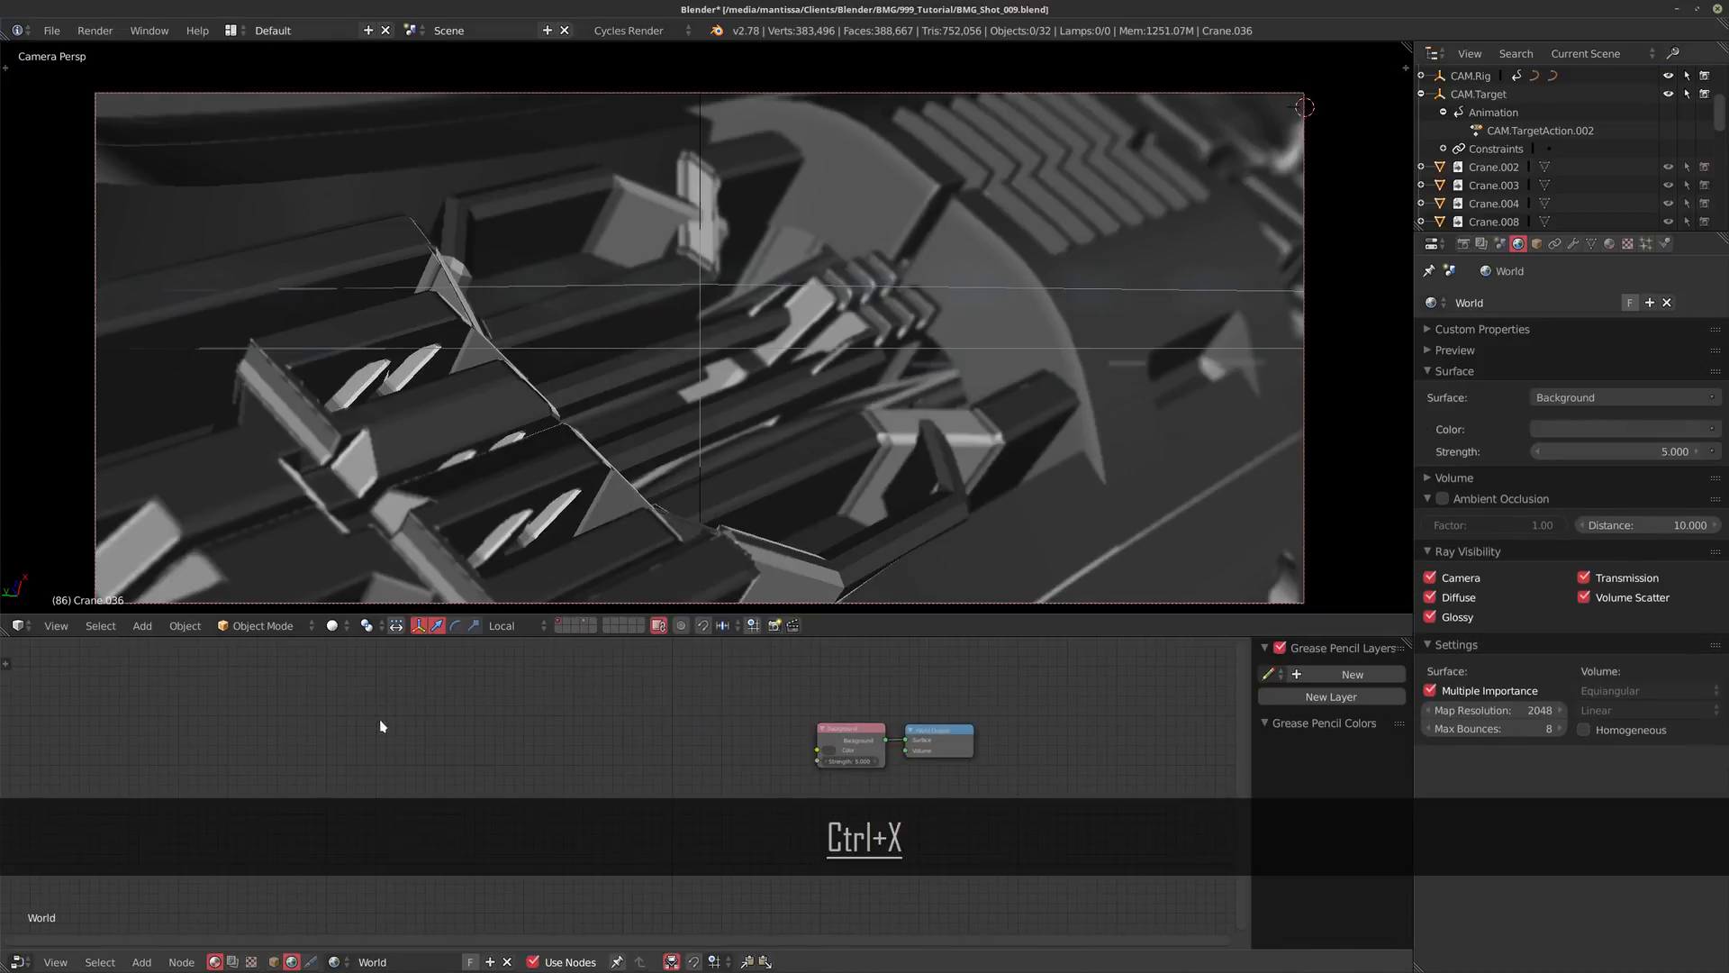
{"action": "middle_click_drag", "start_coordinate": [810, 710], "coordinate": [715, 687]}
{"action": "scroll", "coordinate": [725, 691], "scroll_direction": "up", "scroll_amount": 3}
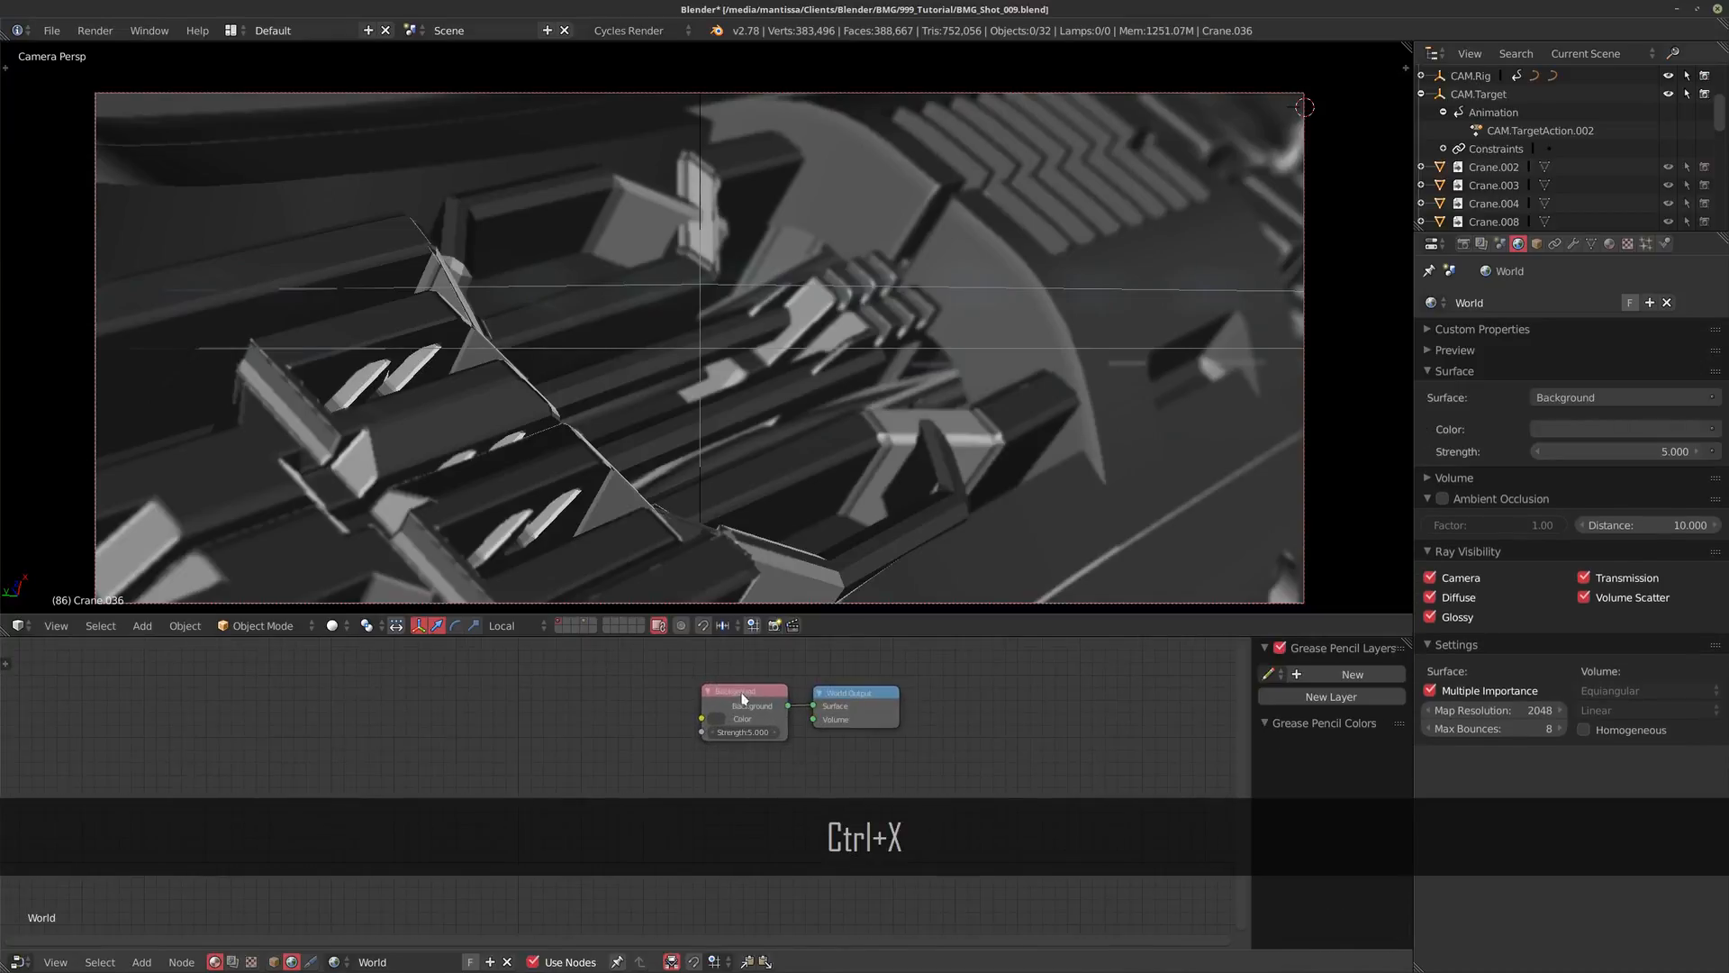
{"action": "left_click_drag", "start_coordinate": [741, 698], "coordinate": [712, 715]}
Step: Set the world background strength to 1 and the Multiple Importance map resolution to 1024
{"action": "left_click", "coordinate": [1597, 452]}
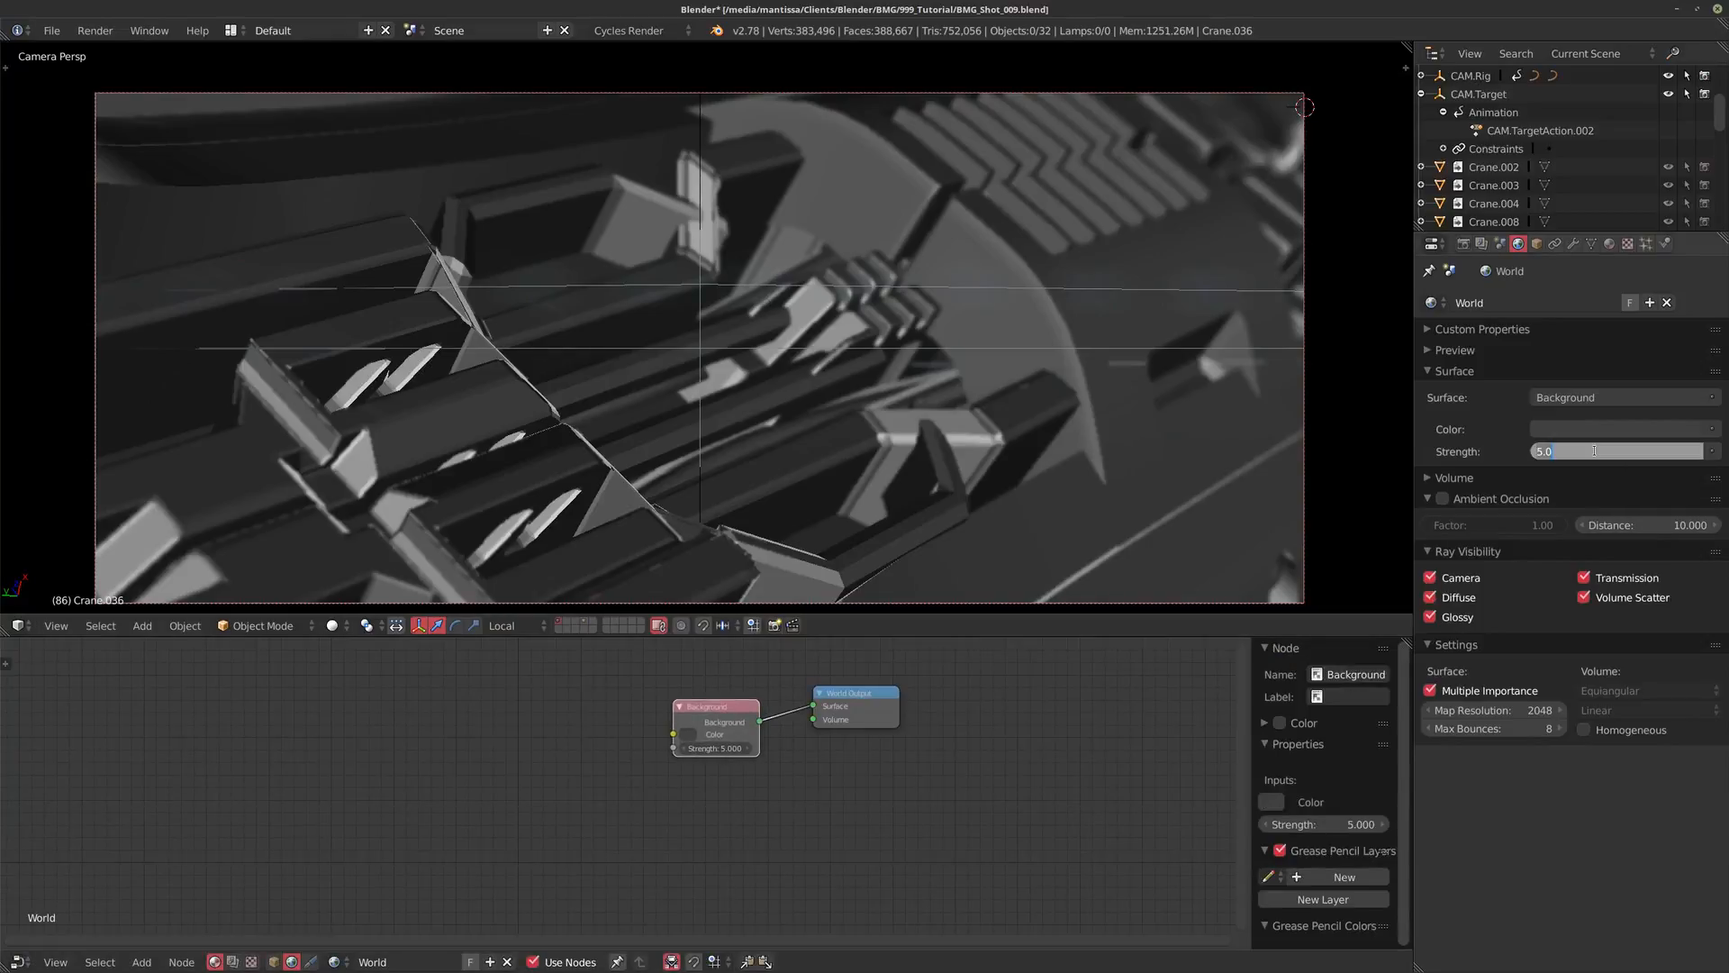
{"action": "type", "text": "1"}
{"action": "key", "text": "Return"}
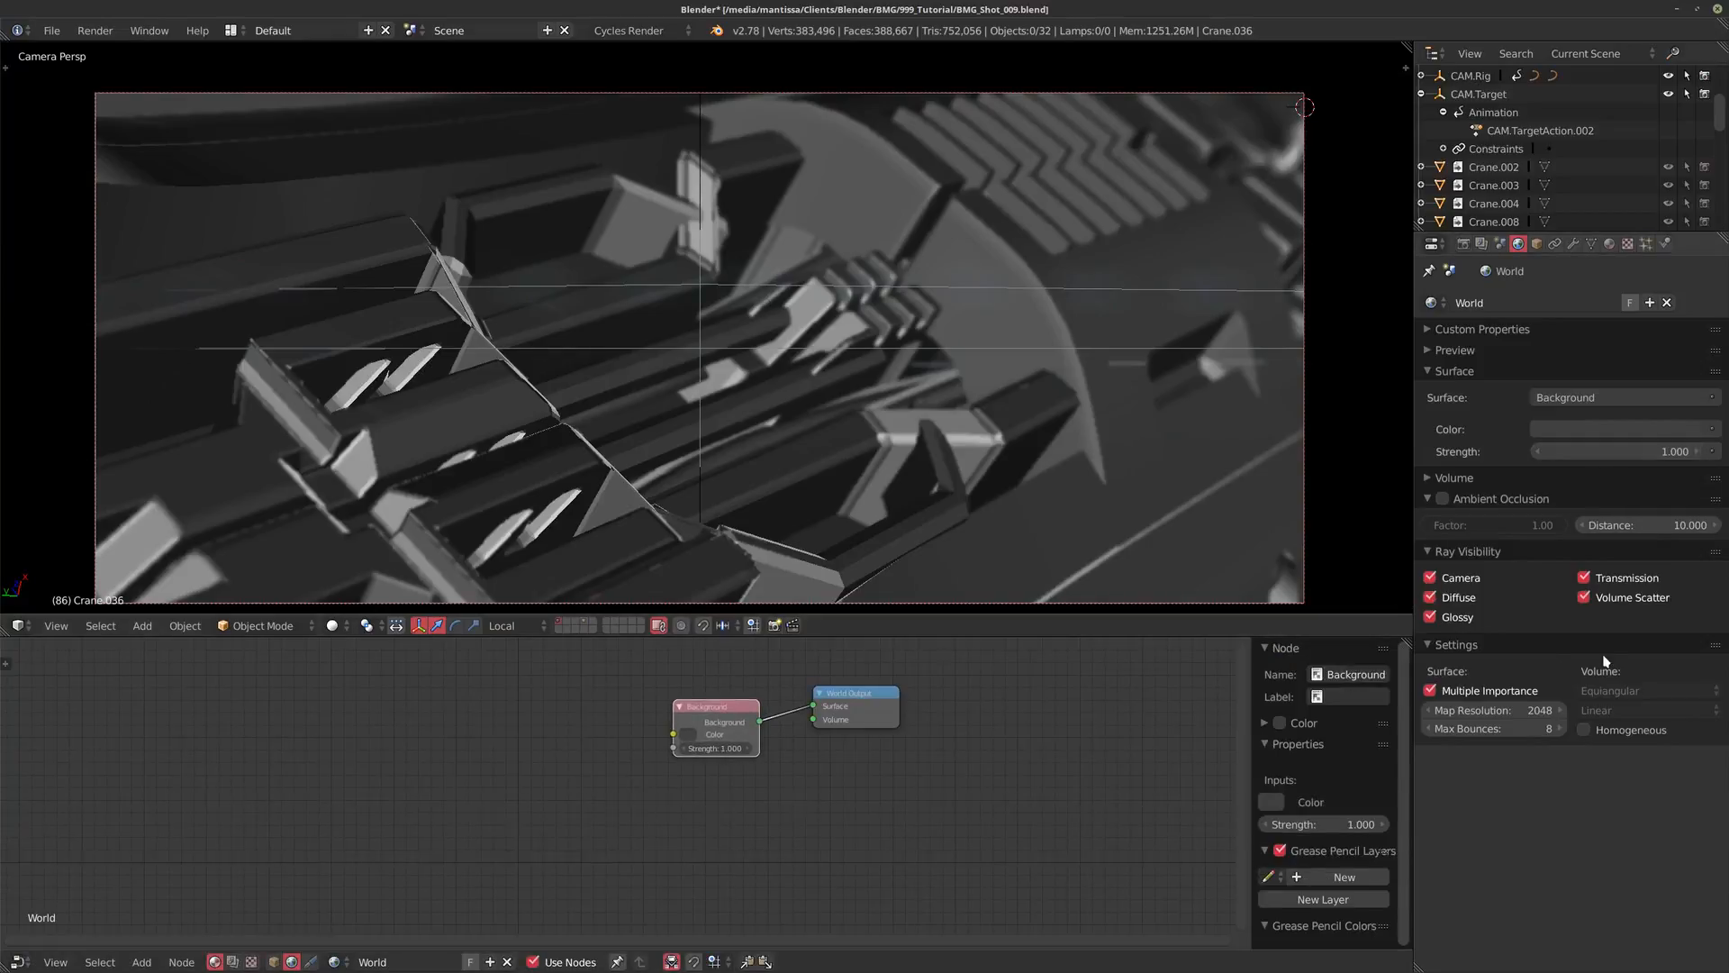
{"action": "left_click", "coordinate": [1471, 712]}
{"action": "type", "text": "1024"}
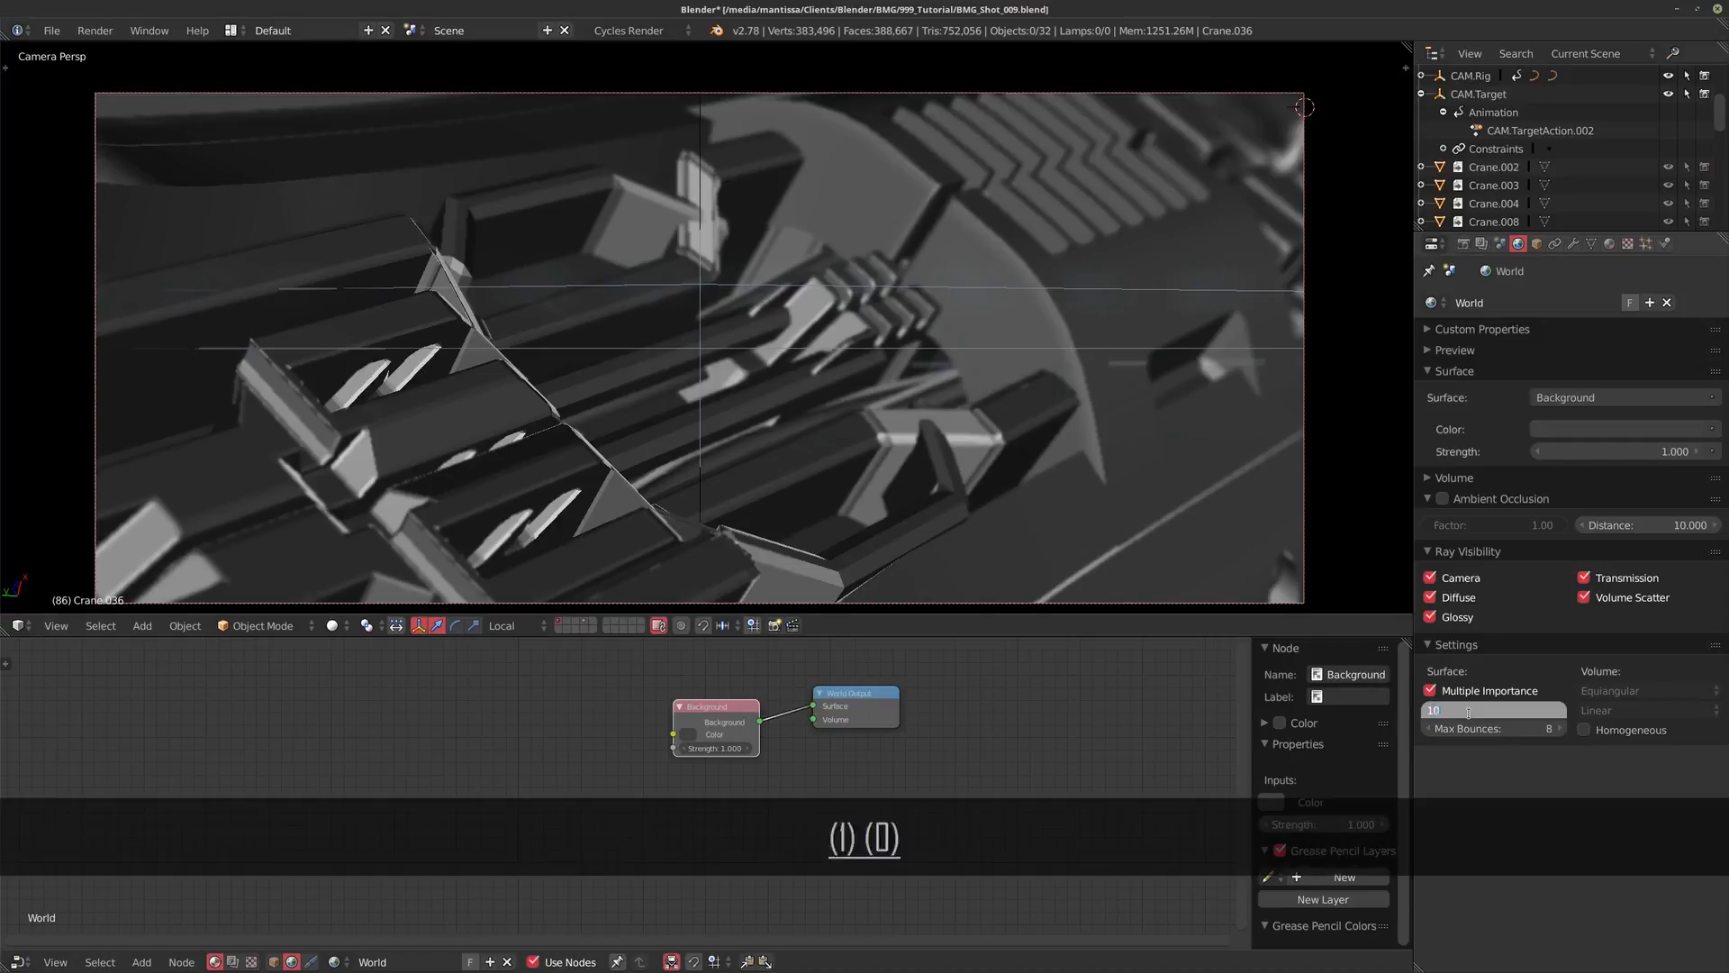
{"action": "key", "text": "Return"}
Step: Move the Background node well away from the World Output node to make room between them
{"action": "middle_click_drag", "start_coordinate": [921, 728], "coordinate": [951, 755]}
{"action": "scroll", "coordinate": [951, 755], "scroll_direction": "down", "scroll_amount": 3}
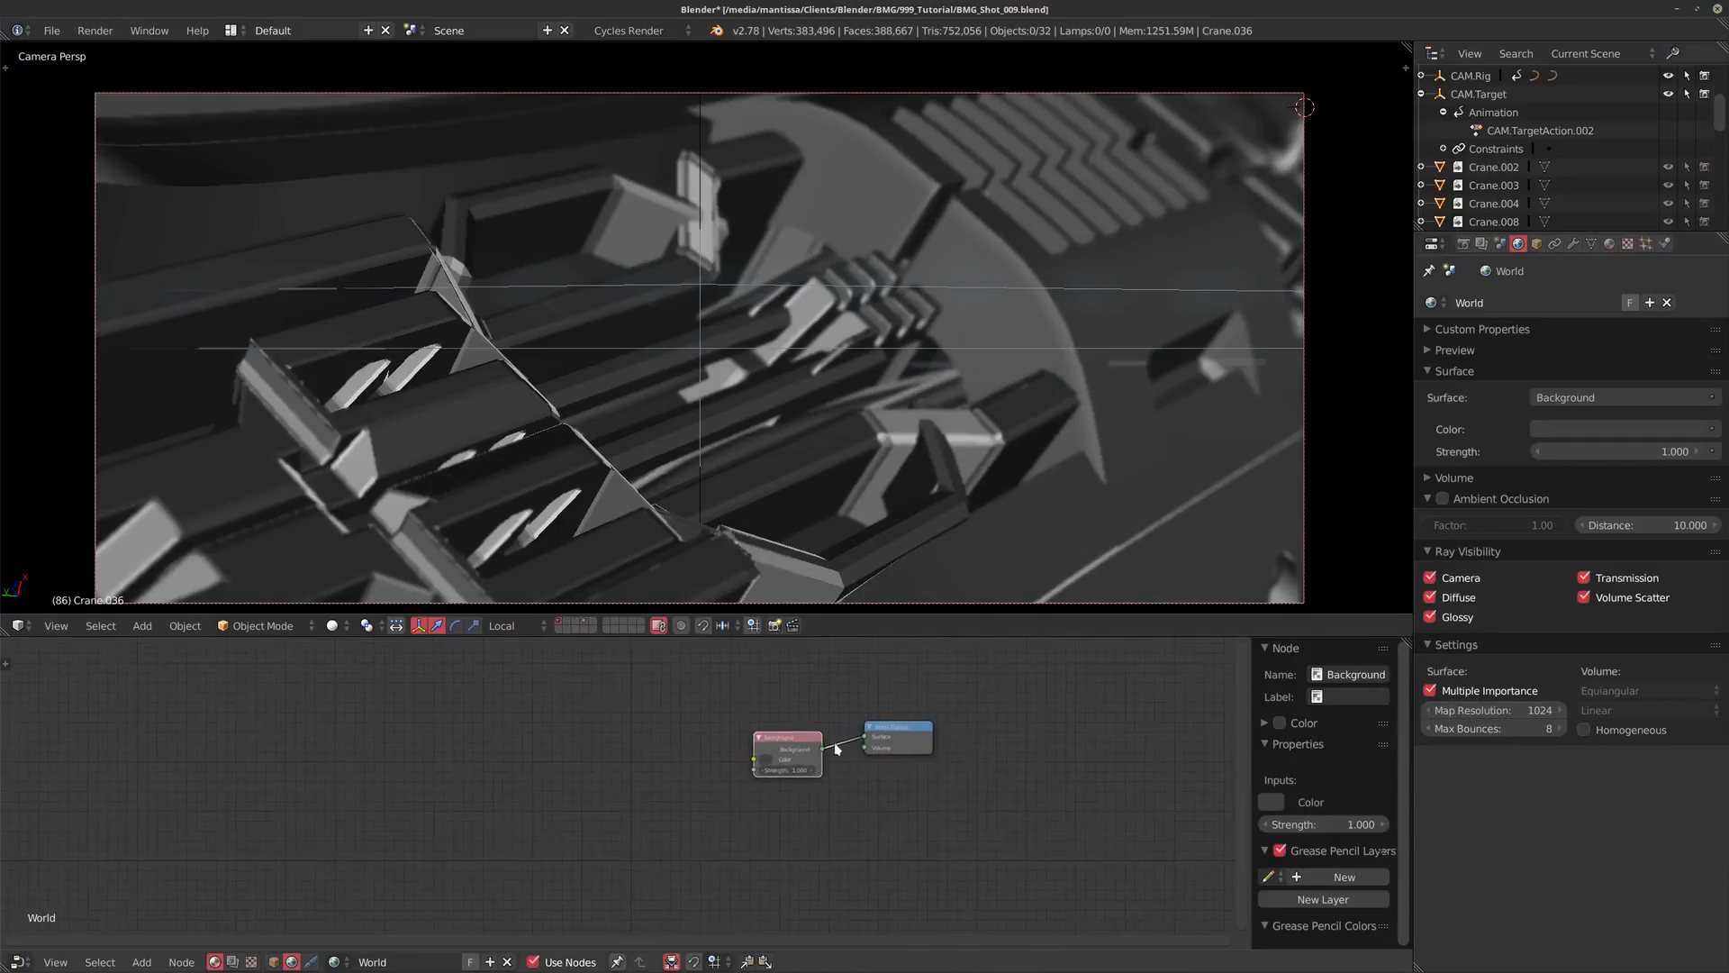
{"action": "scroll", "coordinate": [835, 750], "scroll_direction": "up", "scroll_amount": 3}
{"action": "left_click_drag", "start_coordinate": [779, 730], "coordinate": [536, 805]}
{"action": "middle_click_drag", "start_coordinate": [536, 811], "coordinate": [654, 754]}
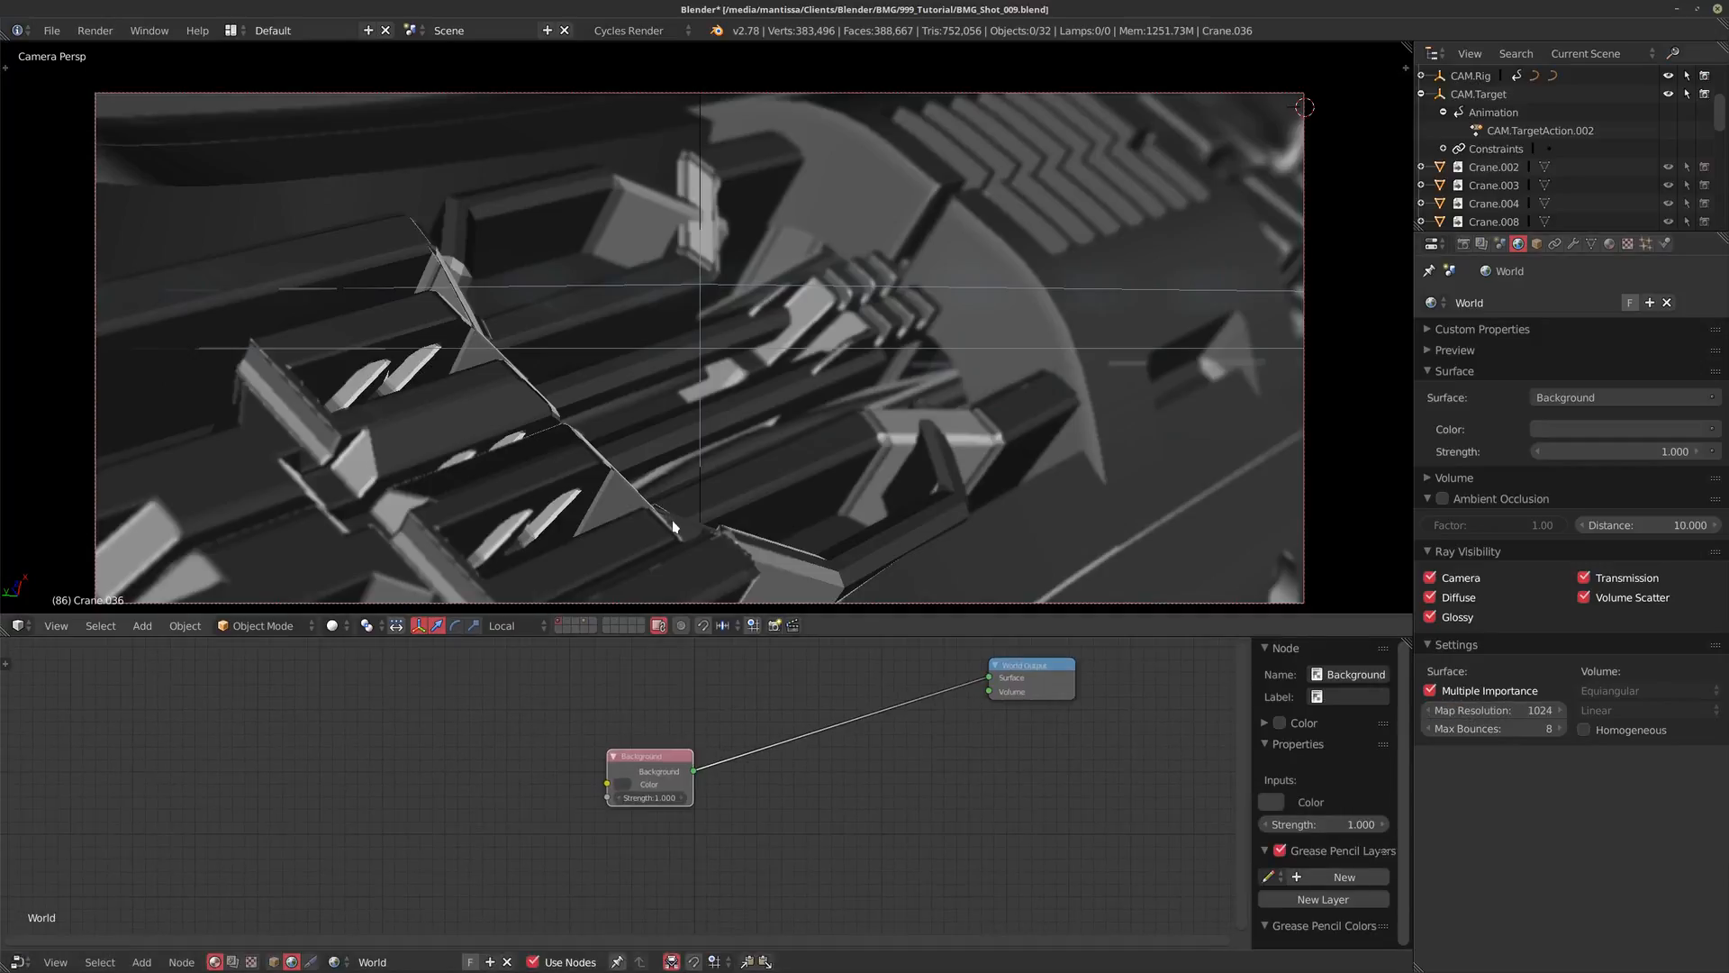
Step: Preview the plain world background in rendered shading and line up the World Output and Background nodes
{"action": "key", "text": "shift+z"}
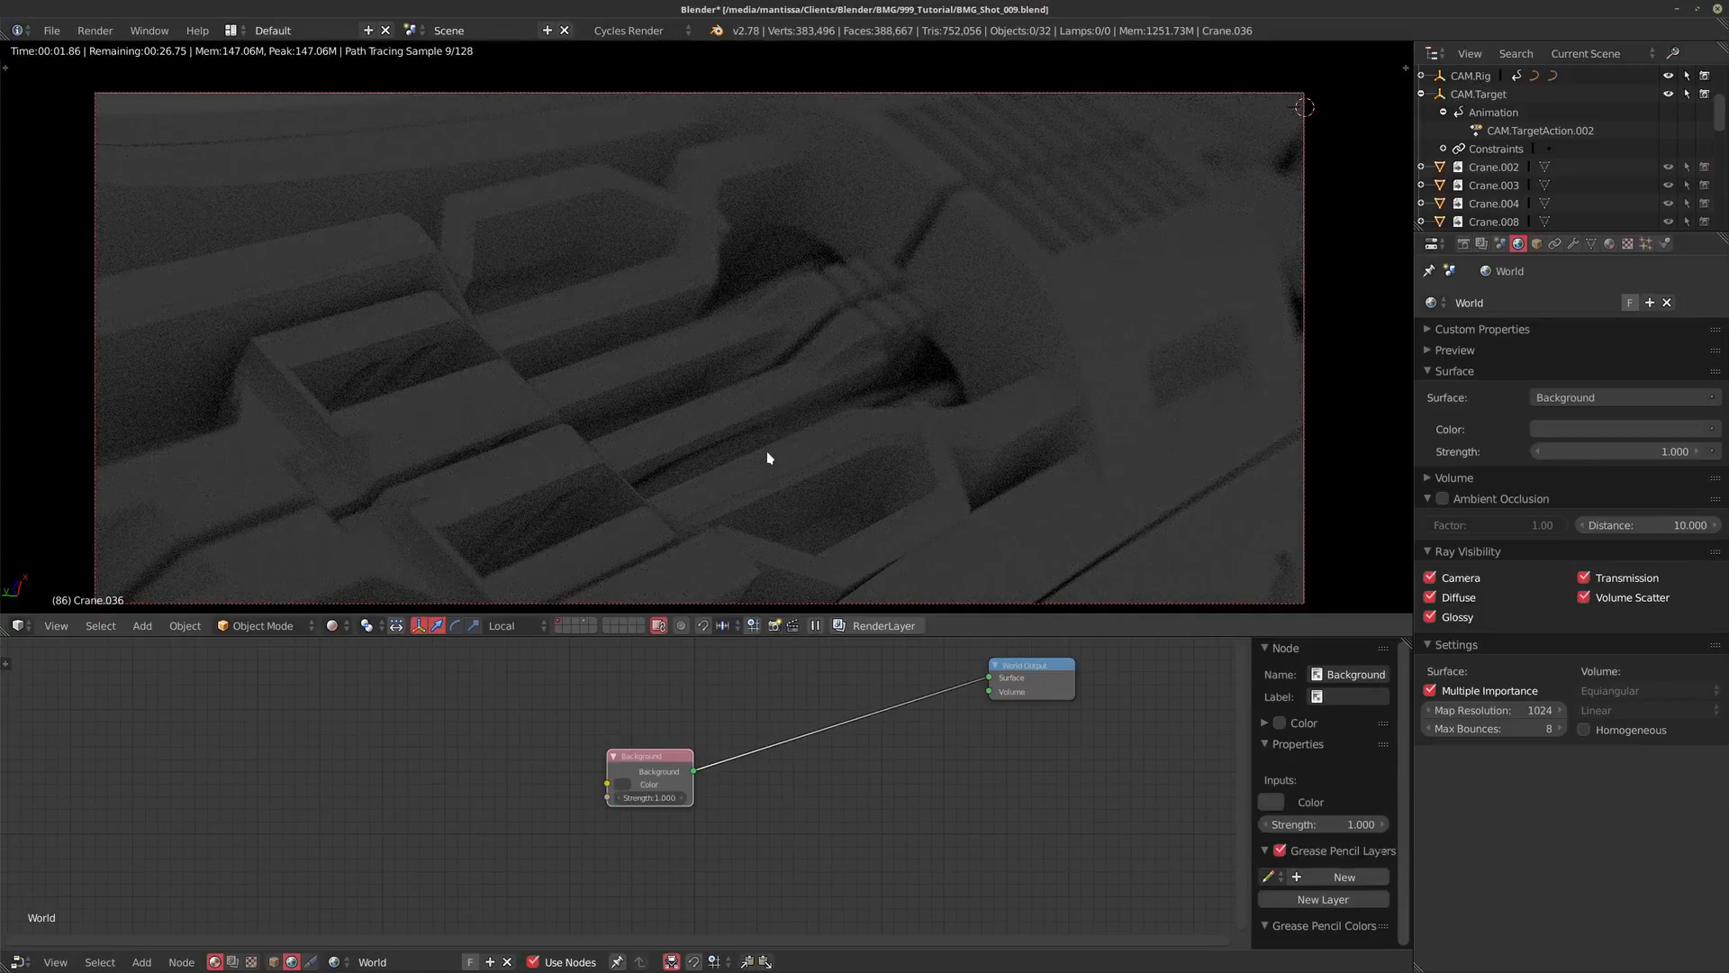
{"action": "mouse_move", "coordinate": [749, 733]}
{"action": "middle_mouse_down"}
{"action": "mouse_move", "coordinate": [760, 722]}
{"action": "mouse_move", "coordinate": [746, 748]}
{"action": "middle_mouse_up"}
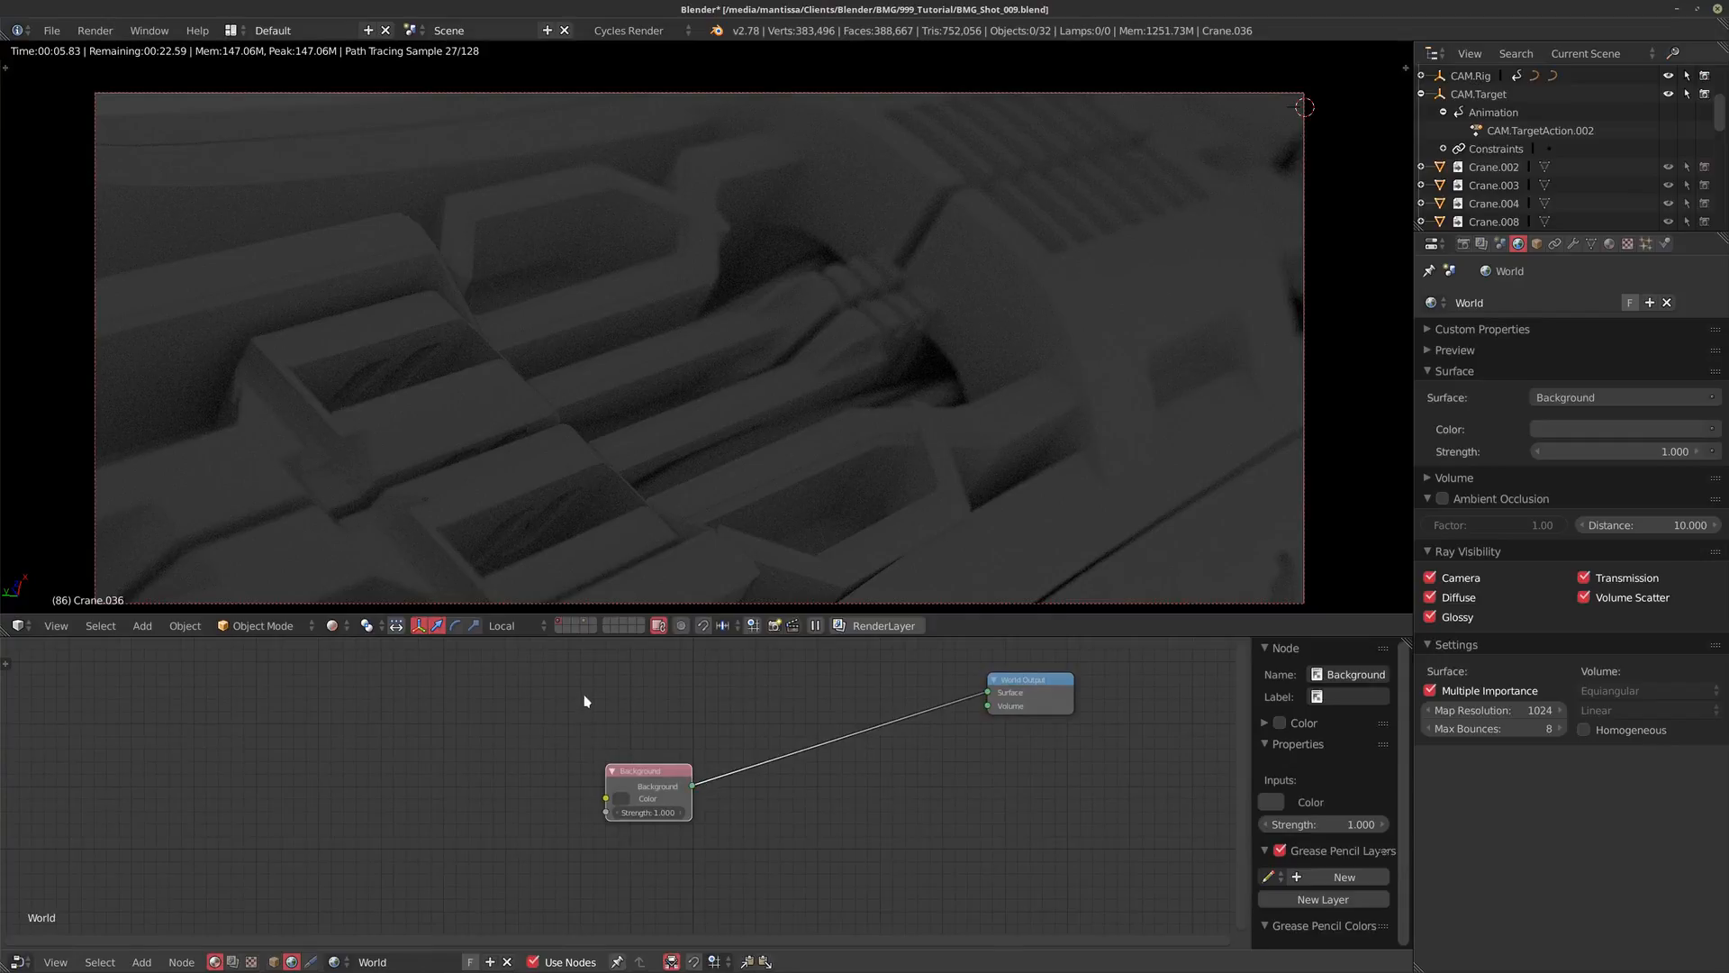
{"action": "middle_click_drag", "start_coordinate": [583, 693], "coordinate": [632, 677]}
{"action": "scroll", "coordinate": [638, 689], "scroll_direction": "up", "scroll_amount": 2}
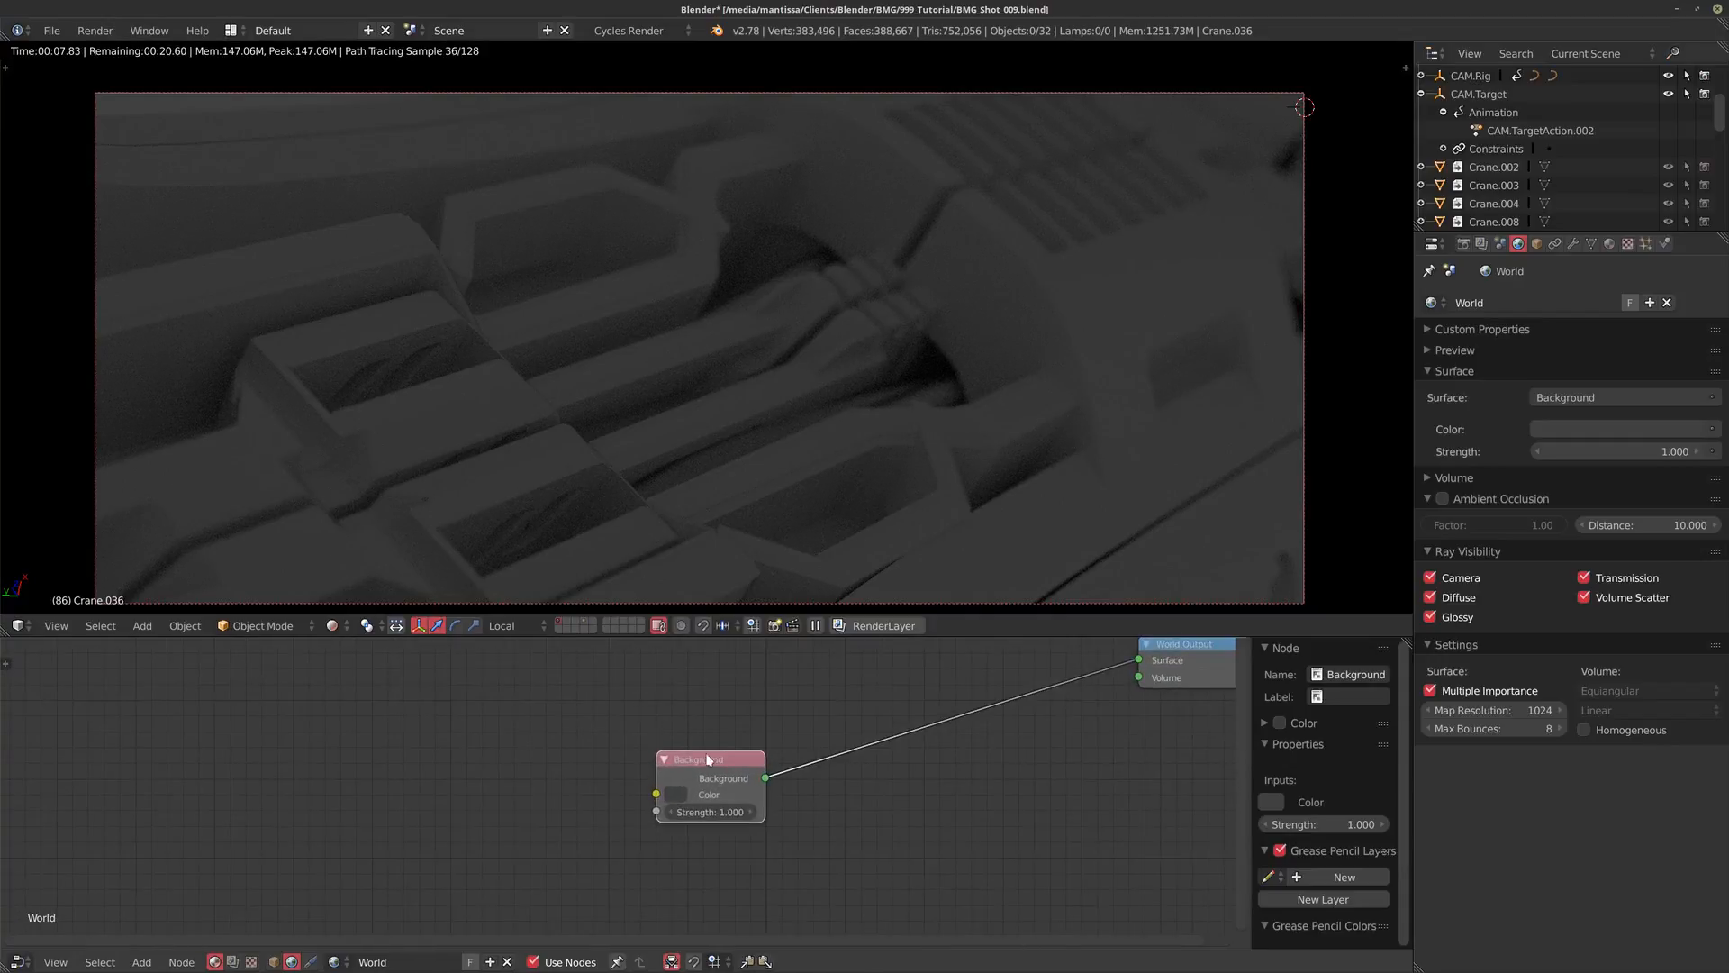
{"action": "scroll", "coordinate": [718, 770], "scroll_direction": "down", "scroll_amount": 2}
{"action": "left_click_drag", "start_coordinate": [941, 680], "coordinate": [915, 817]}
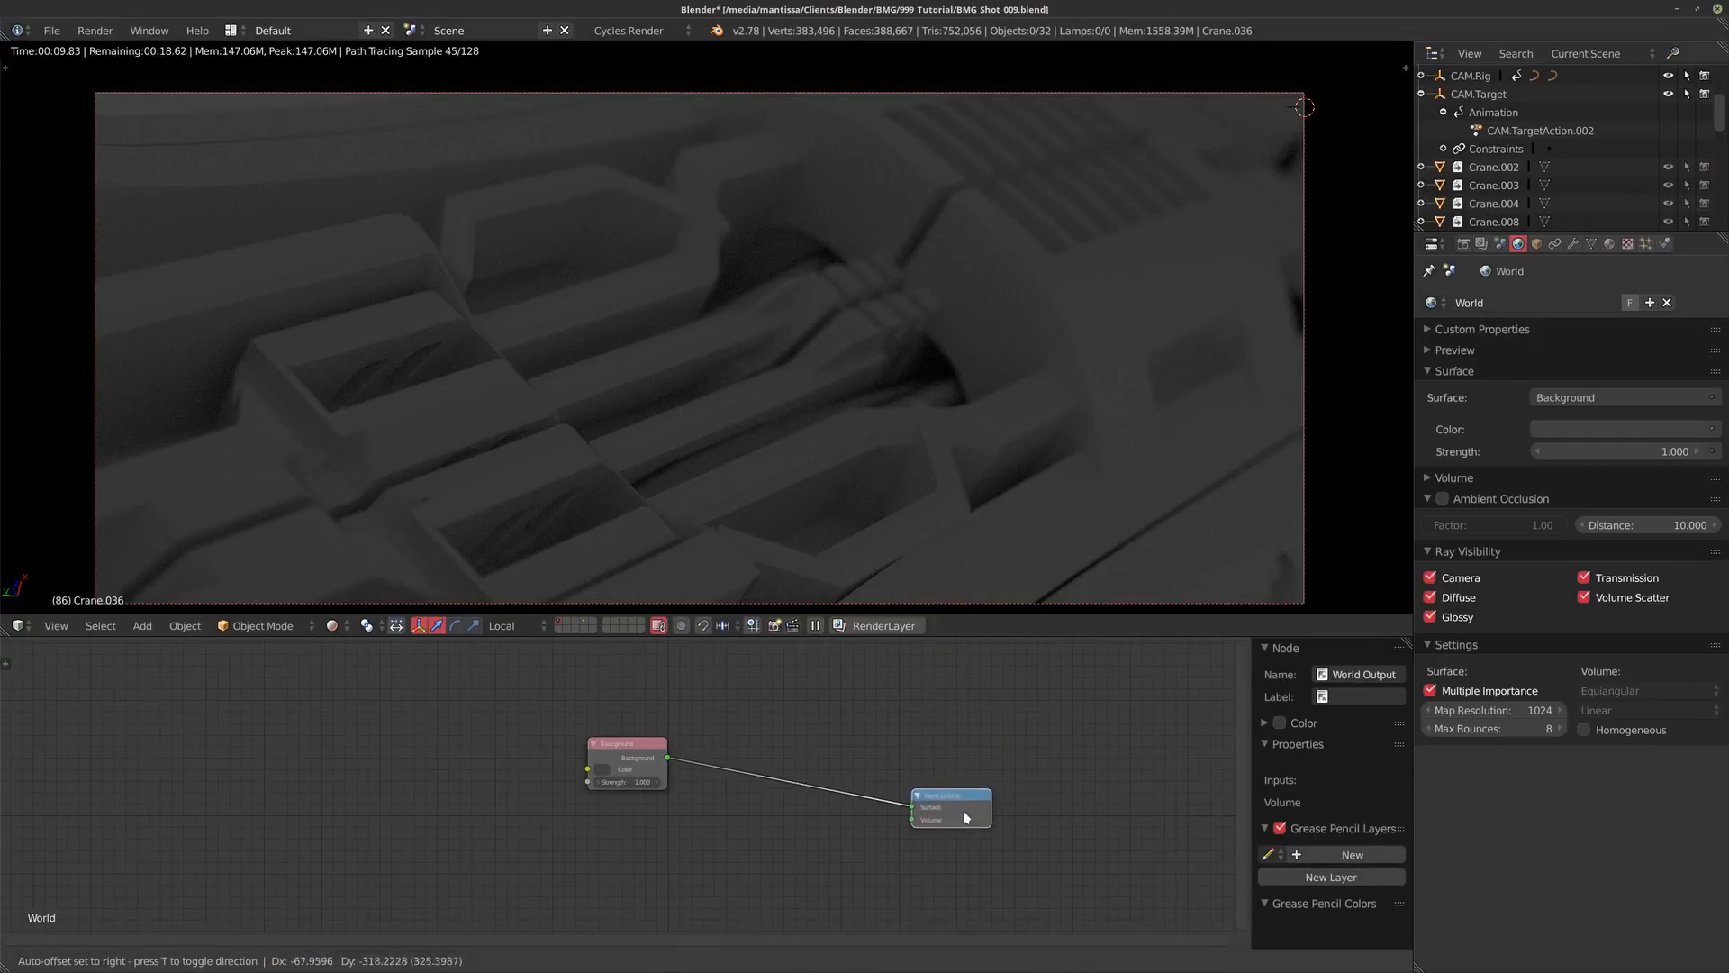
{"action": "left_click_drag", "start_coordinate": [621, 753], "coordinate": [740, 807]}
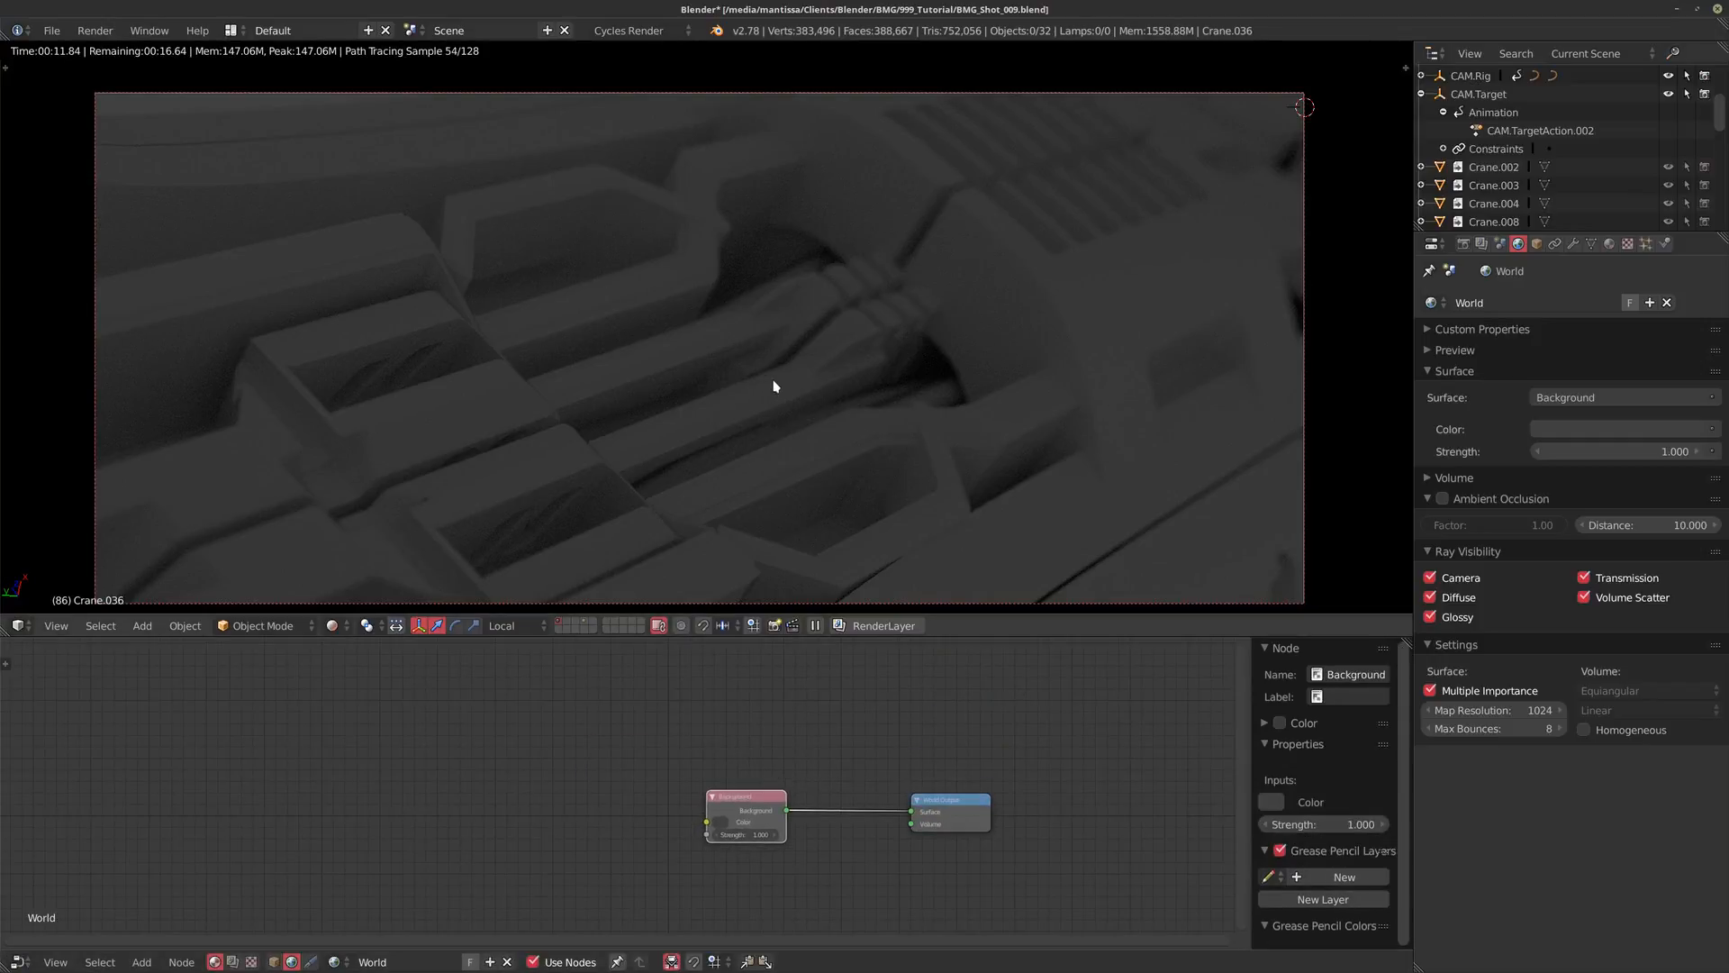
{"action": "key", "text": "shift+z"}
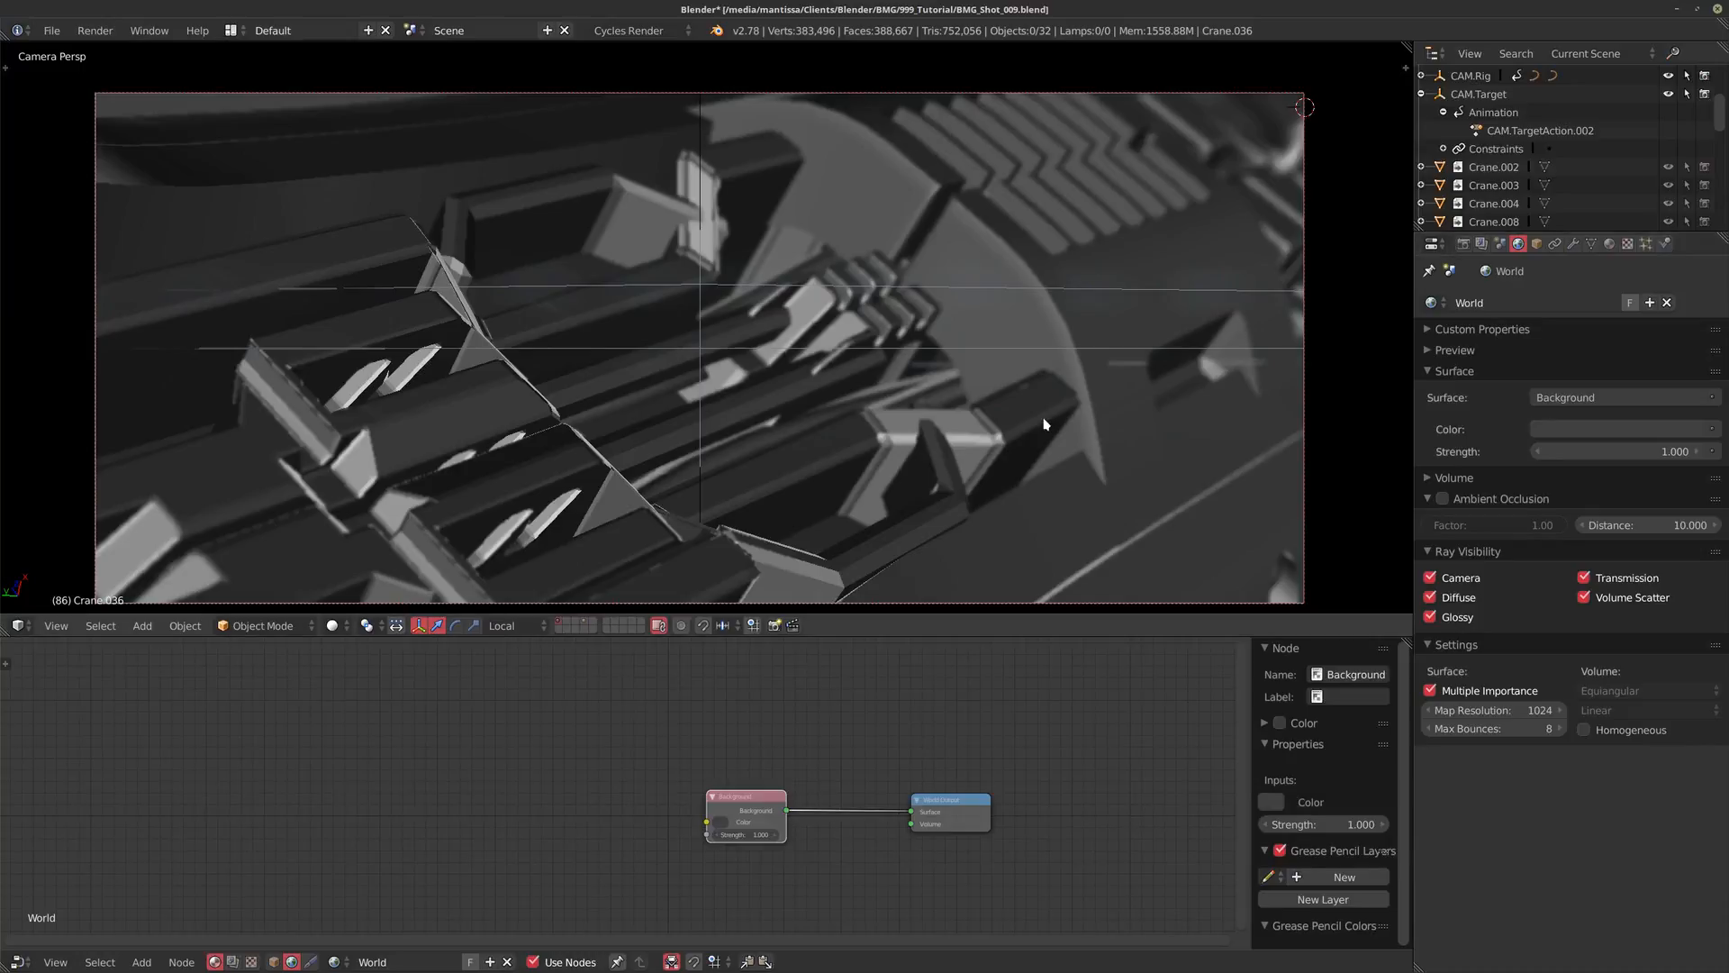
Step: Return to the first frame of the shot and save the file
{"action": "key", "text": "shift+Left"}
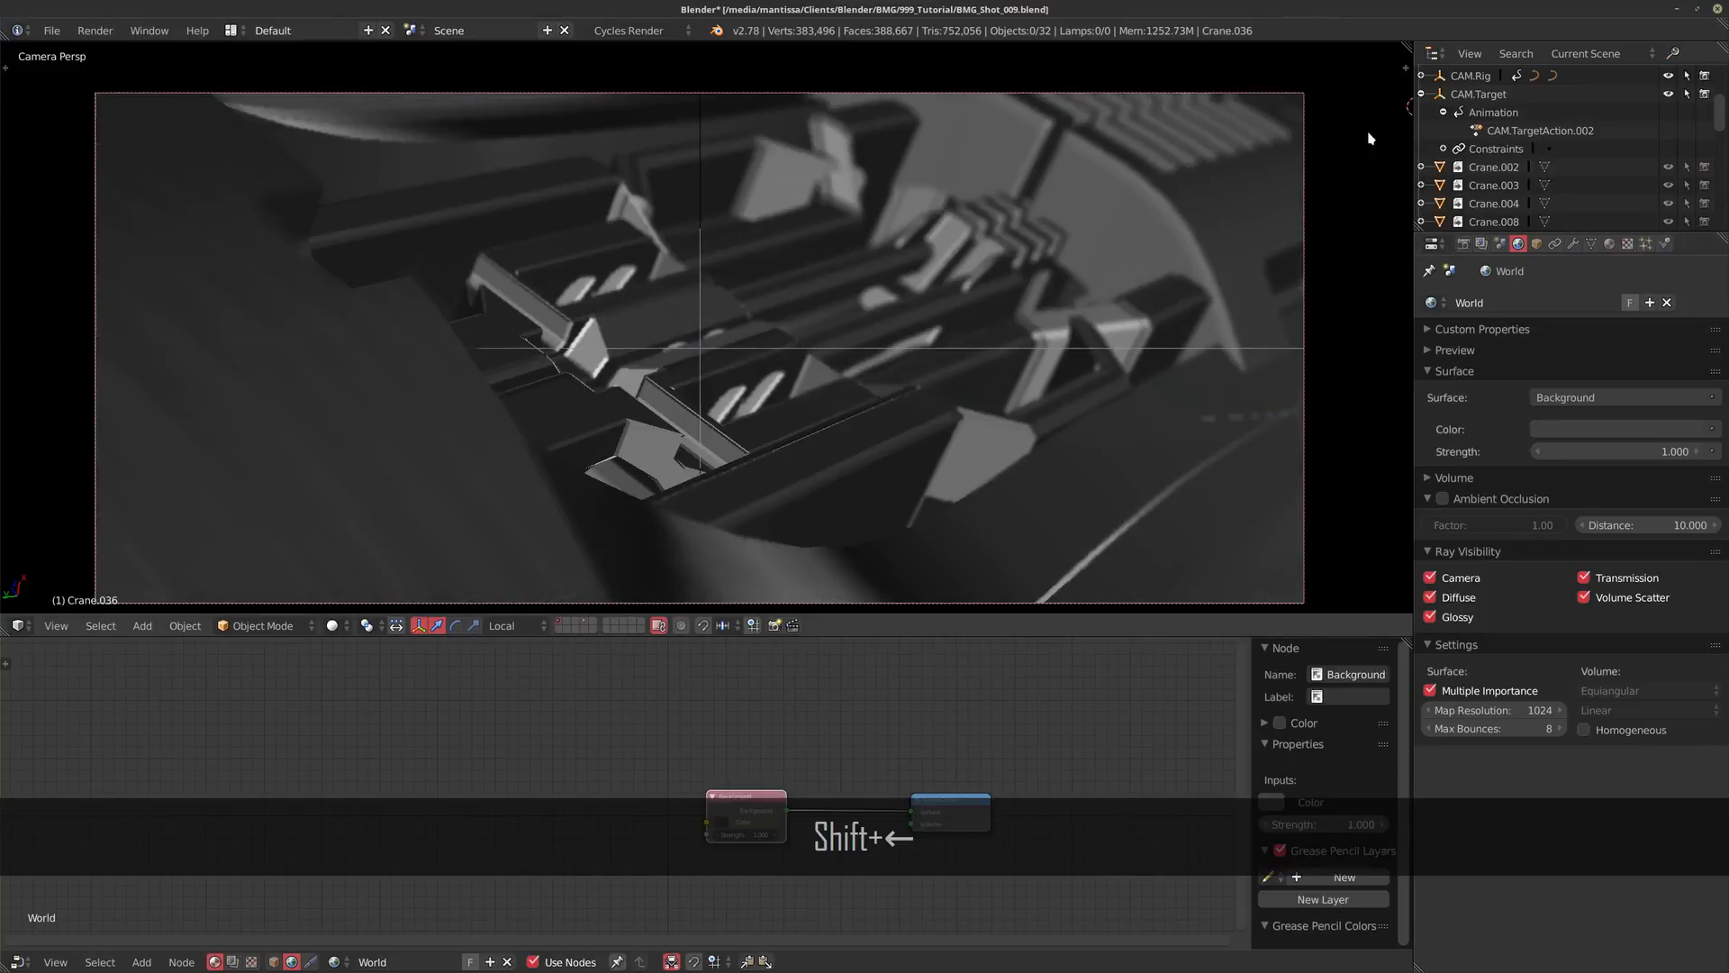
{"action": "key", "text": "ctrl+shift+alt+a"}
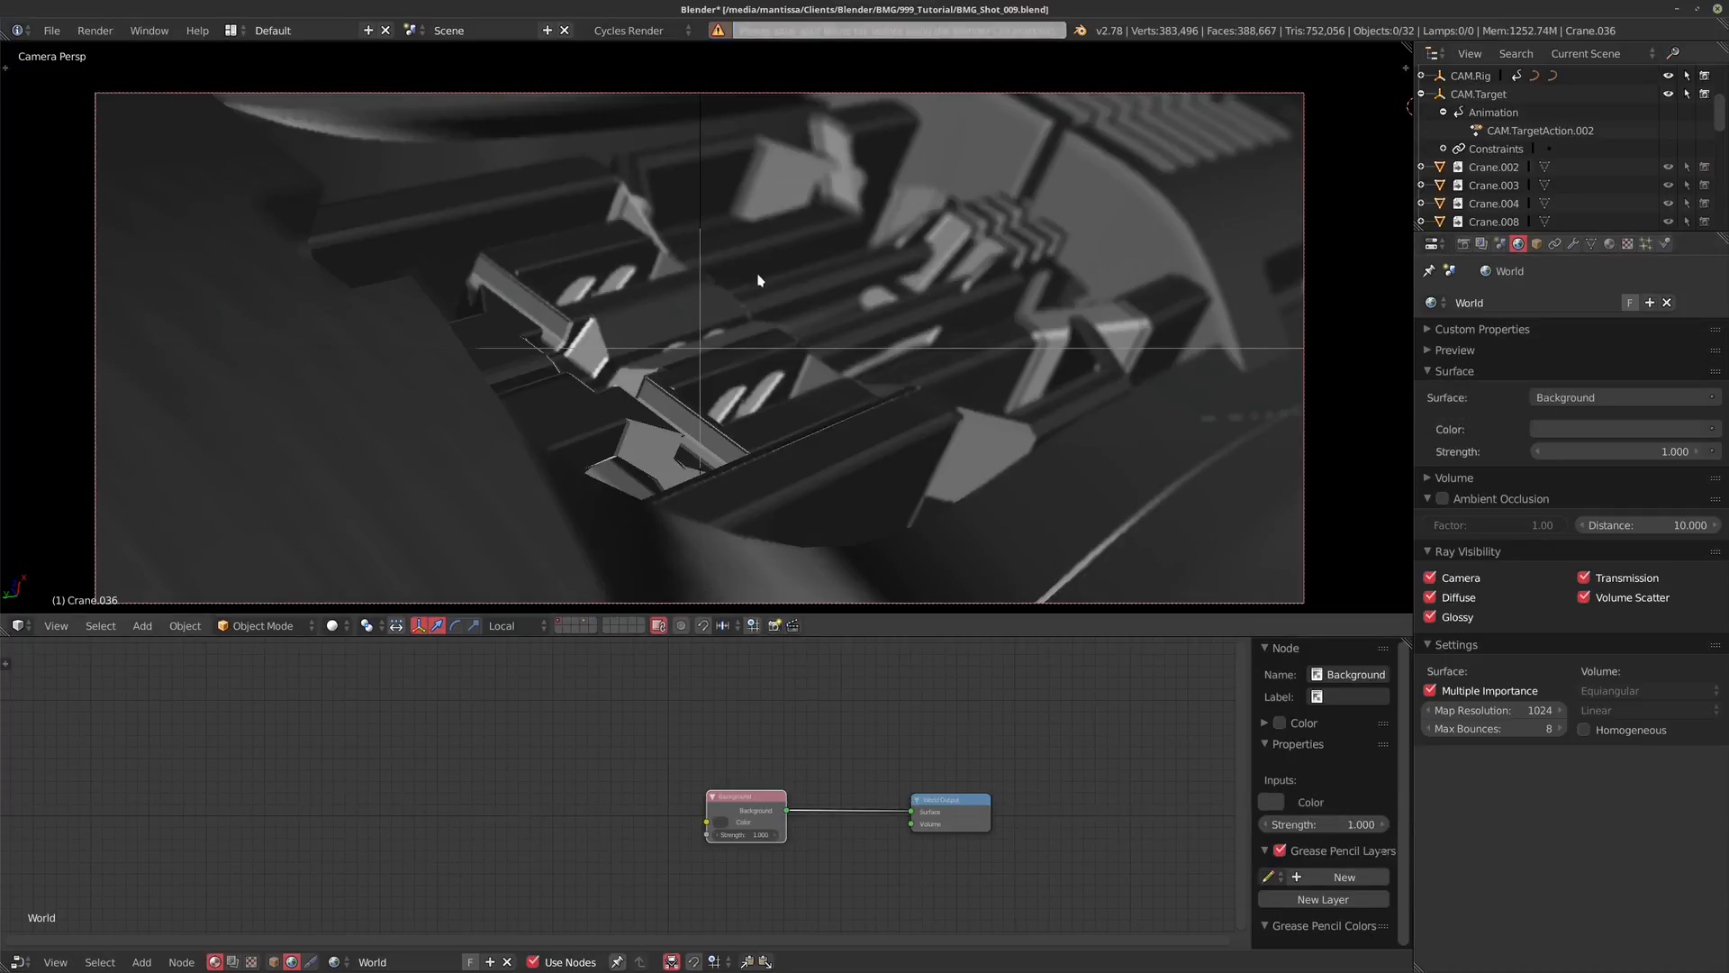
{"action": "key", "text": "ctrl+s"}
Step: Browse the HDRI folder of the asset library and load the Parking 04 environment
{"action": "key", "text": "ctrl+shift+alt+a"}
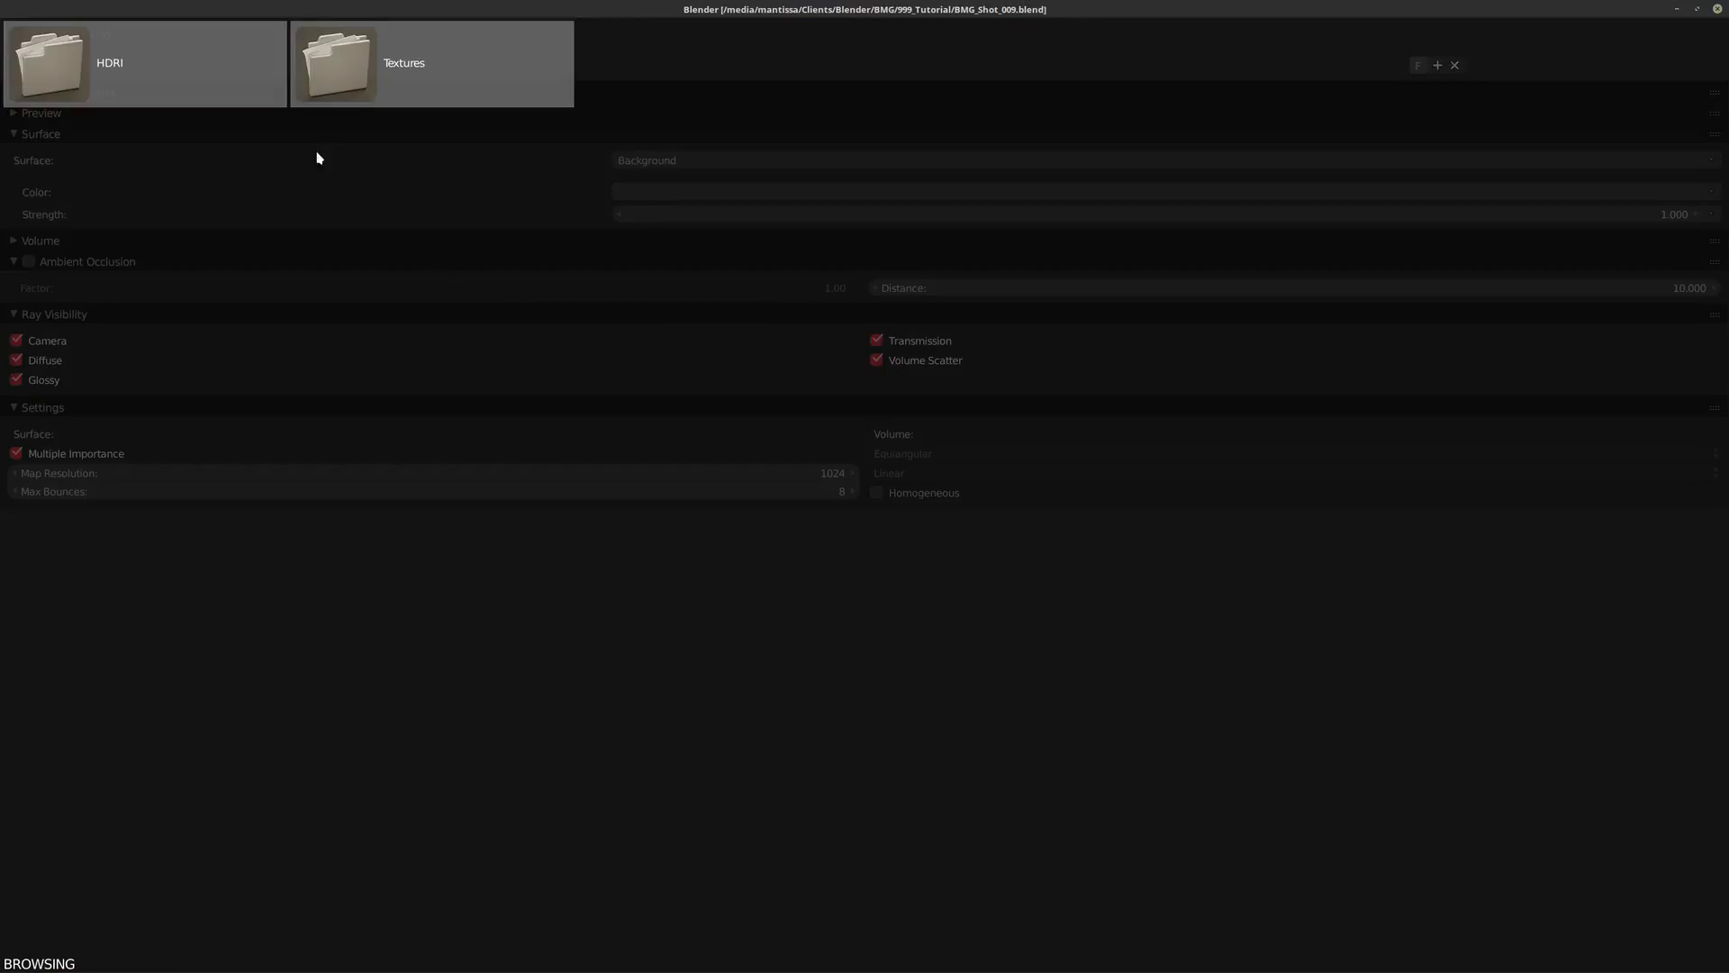
{"action": "left_click", "coordinate": [226, 83]}
{"action": "left_click", "coordinate": [907, 85]}
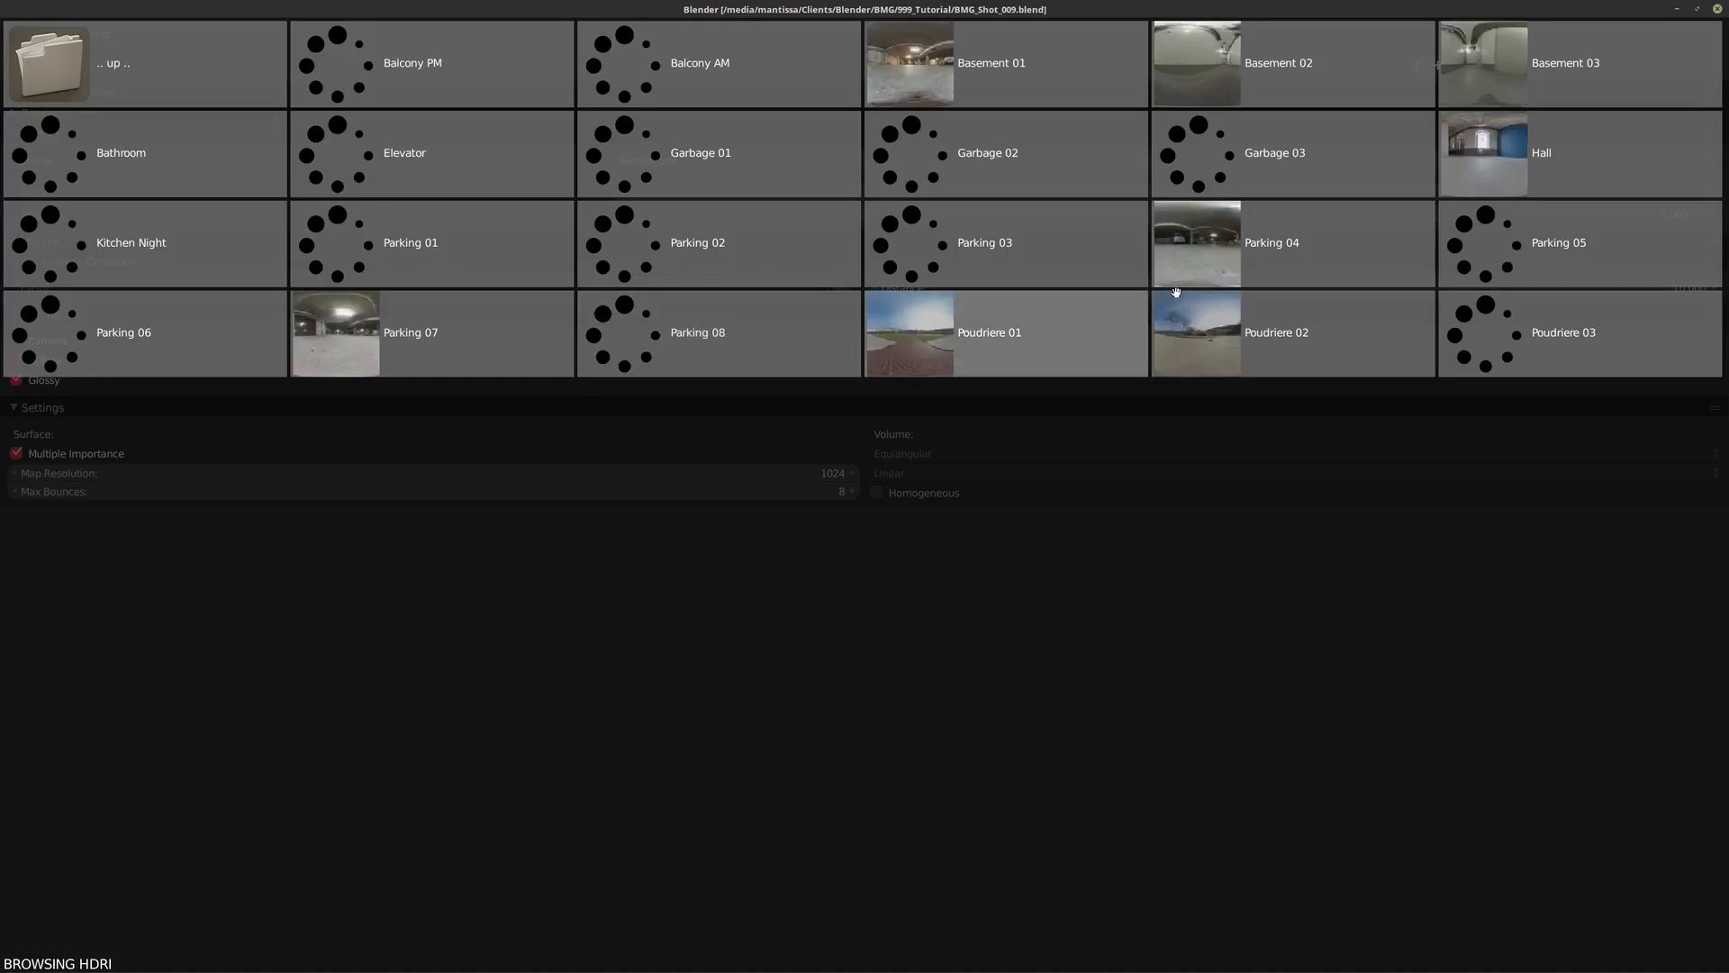
{"action": "left_click", "coordinate": [1324, 257]}
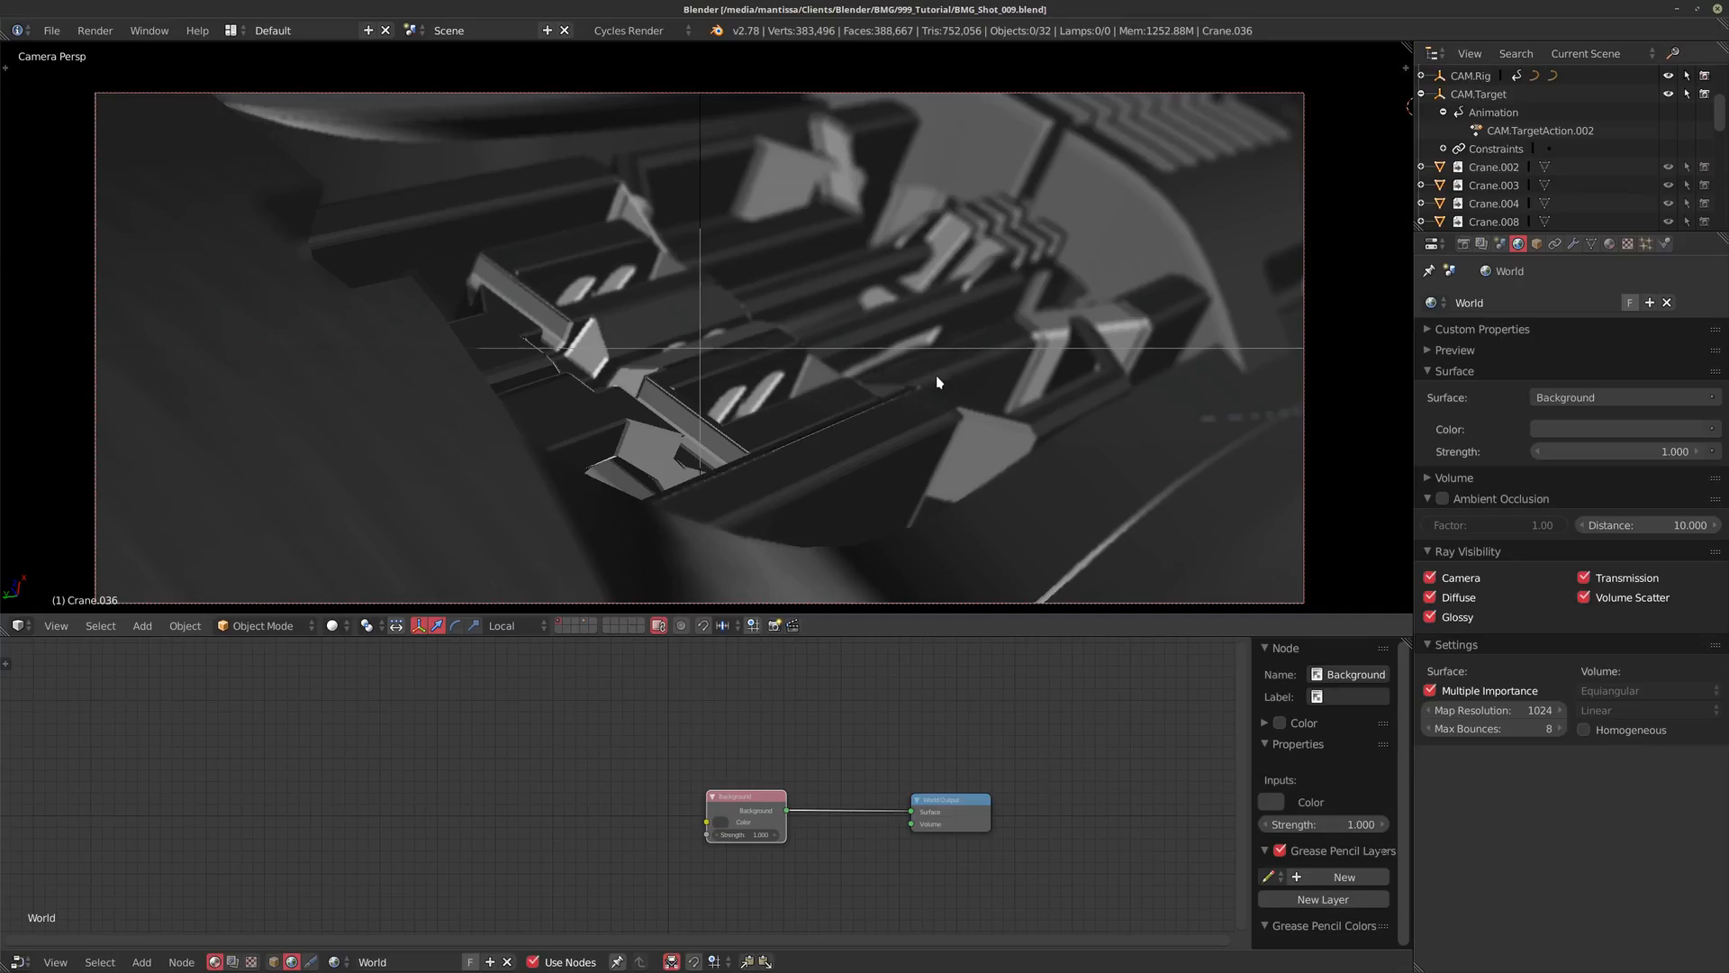
Step: Turn on rendered shading and add an Environment Texture node in front of the Background node
{"action": "key", "text": "shift+z"}
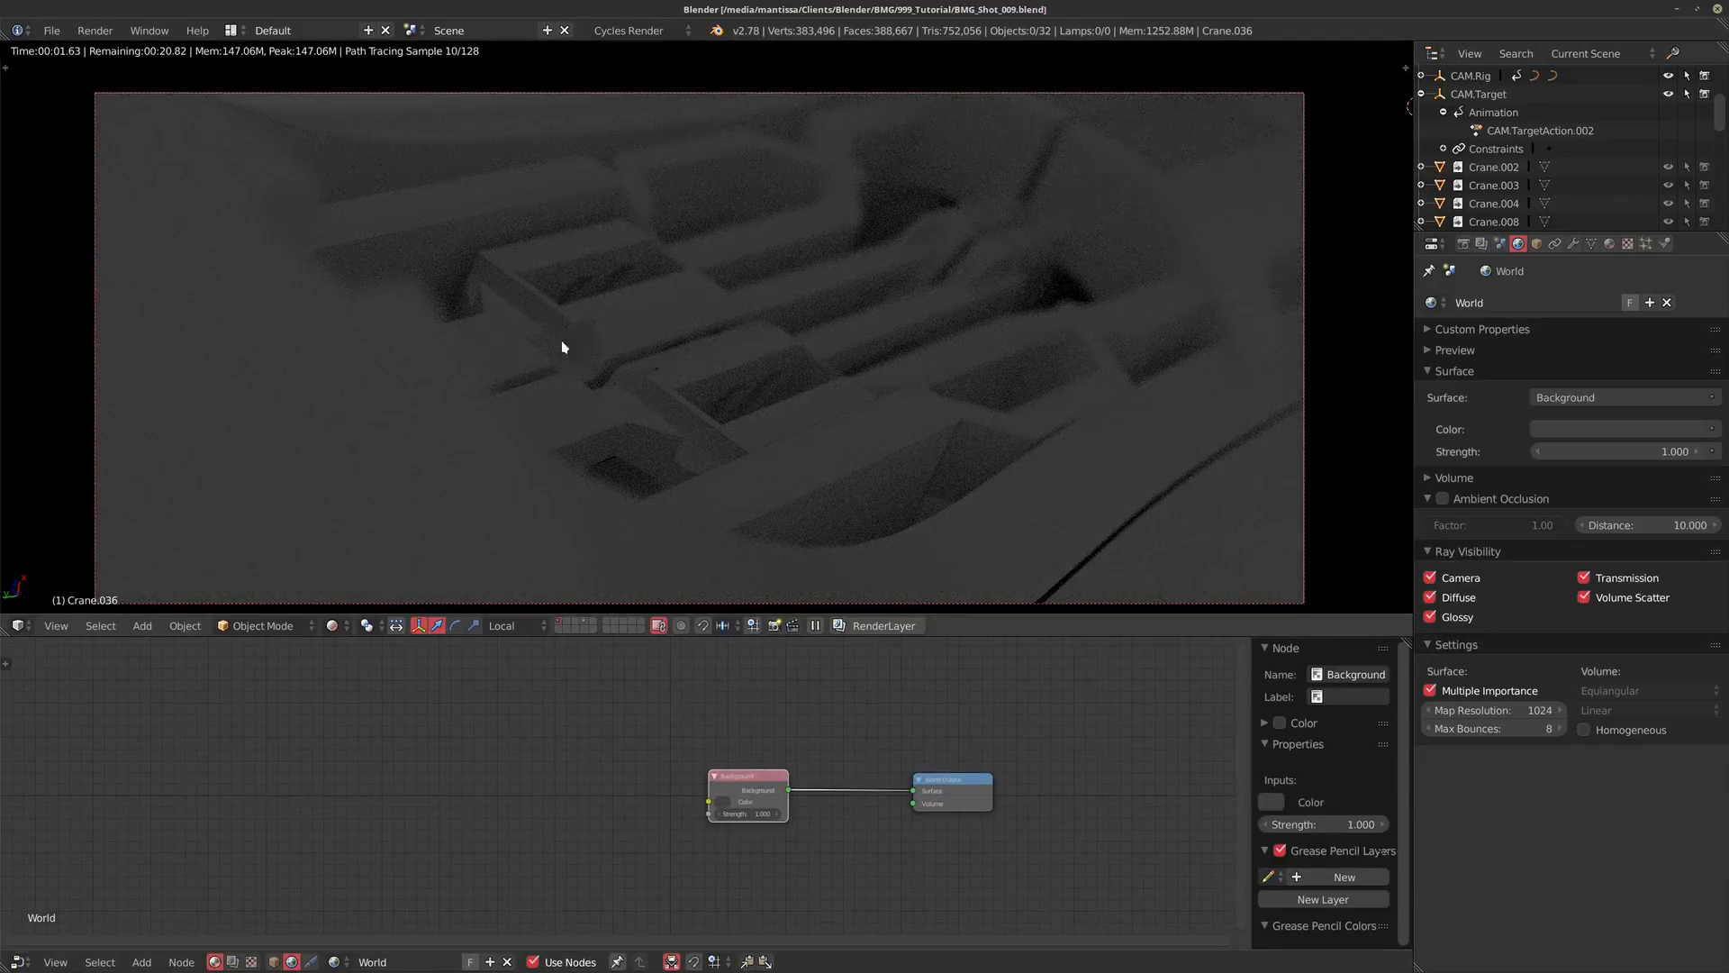
{"action": "scroll", "coordinate": [712, 686], "scroll_direction": "up", "scroll_amount": 2}
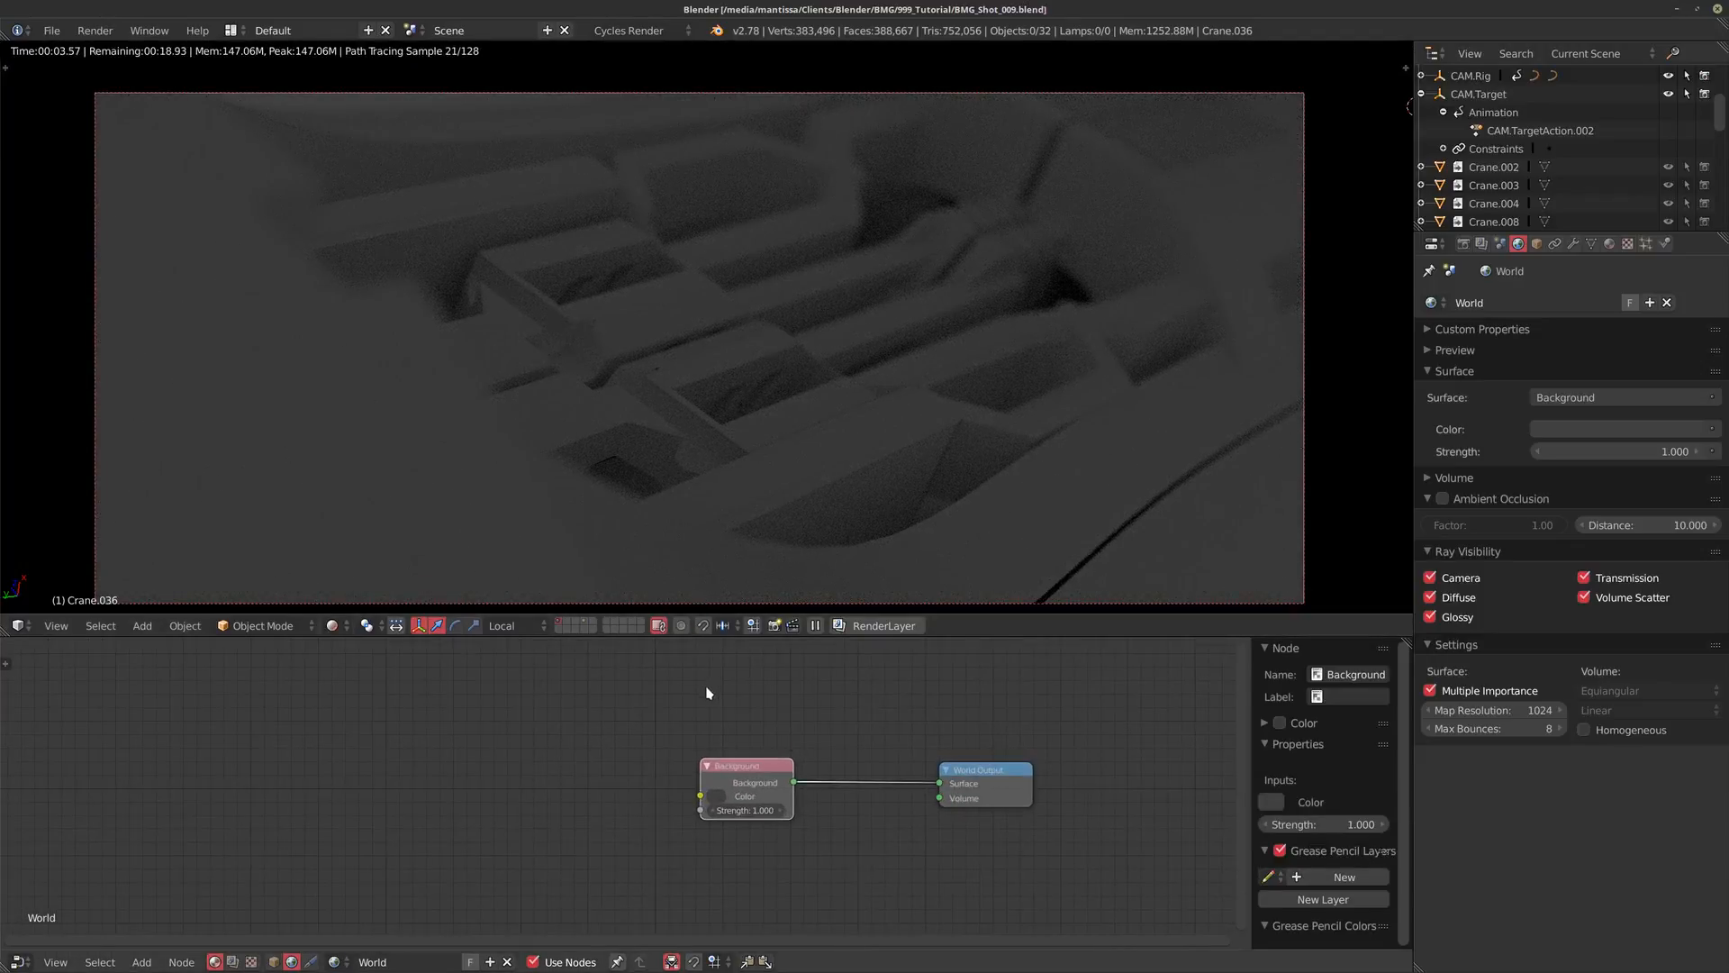
{"action": "middle_click_drag", "start_coordinate": [766, 732], "coordinate": [787, 722]}
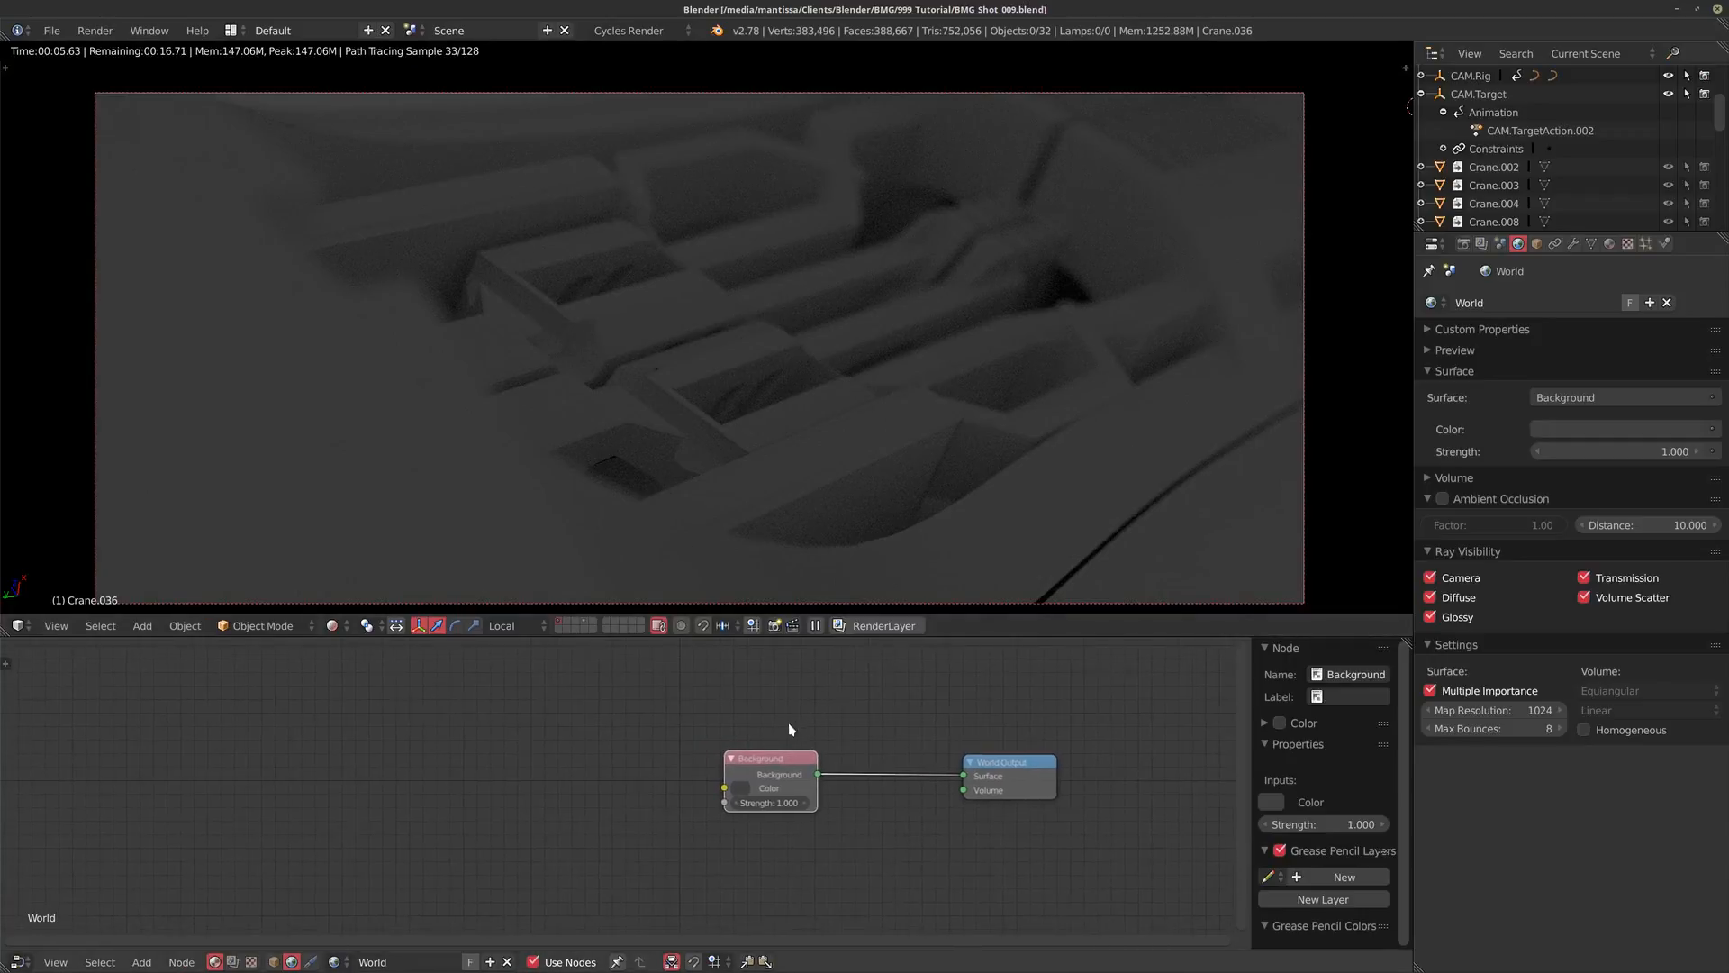
{"action": "scroll", "coordinate": [785, 723], "scroll_direction": "up", "scroll_amount": 1}
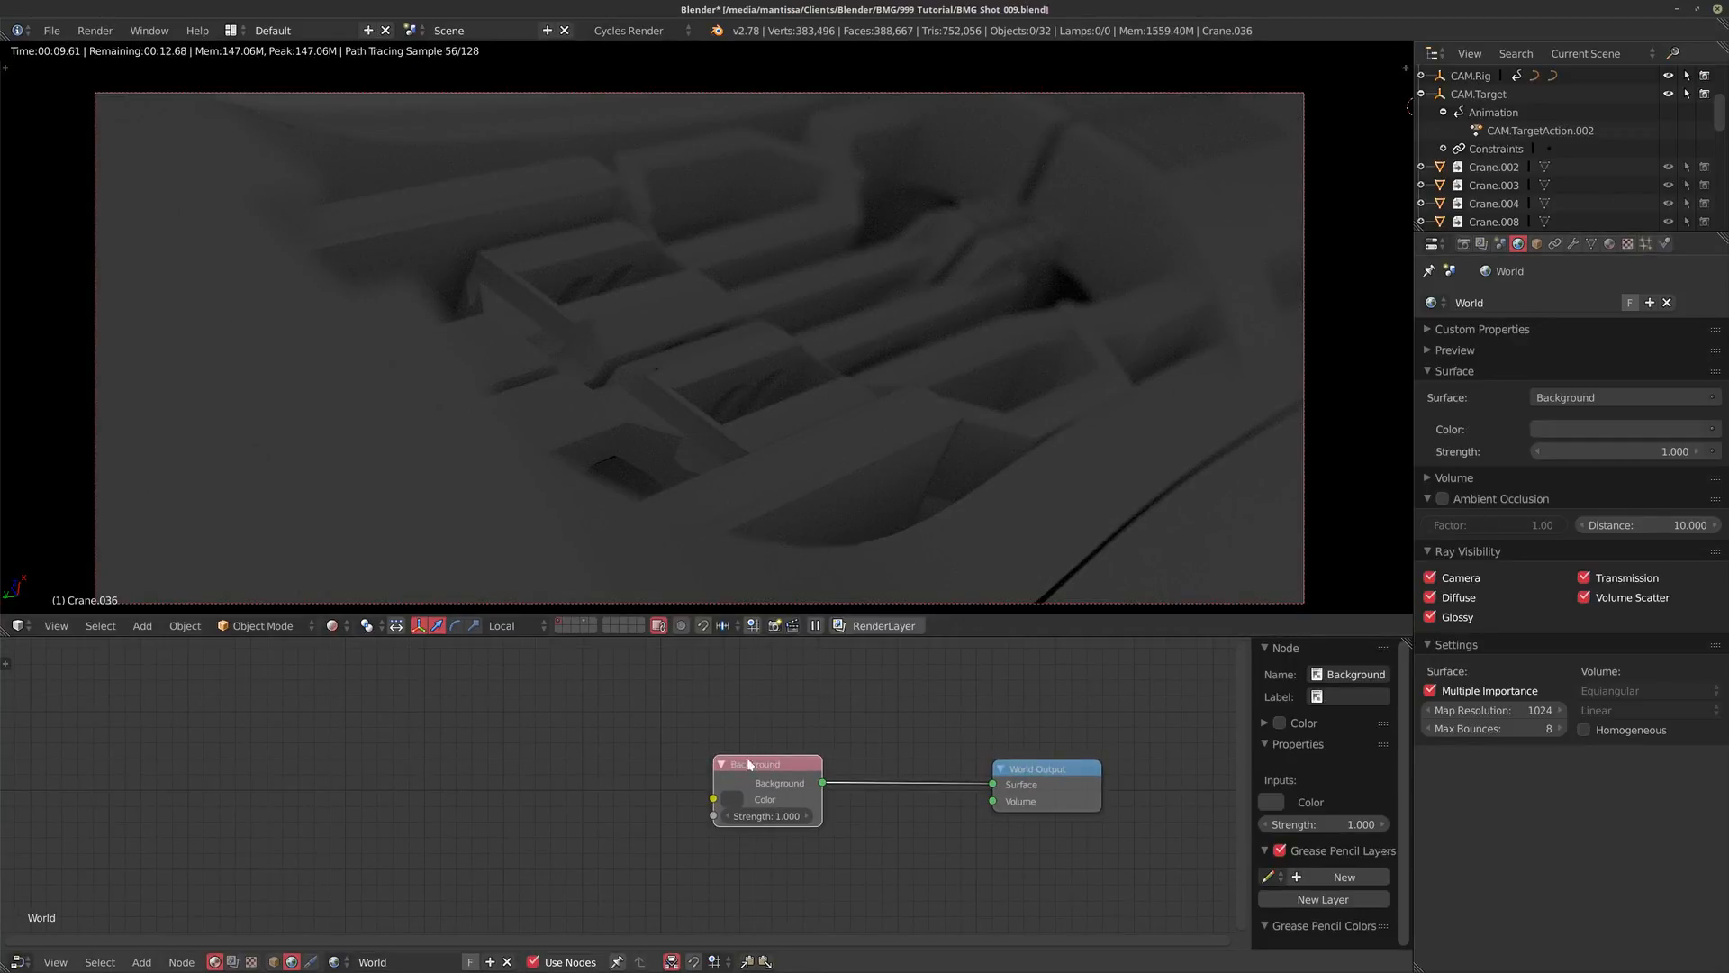
{"action": "key", "text": "shift+a"}
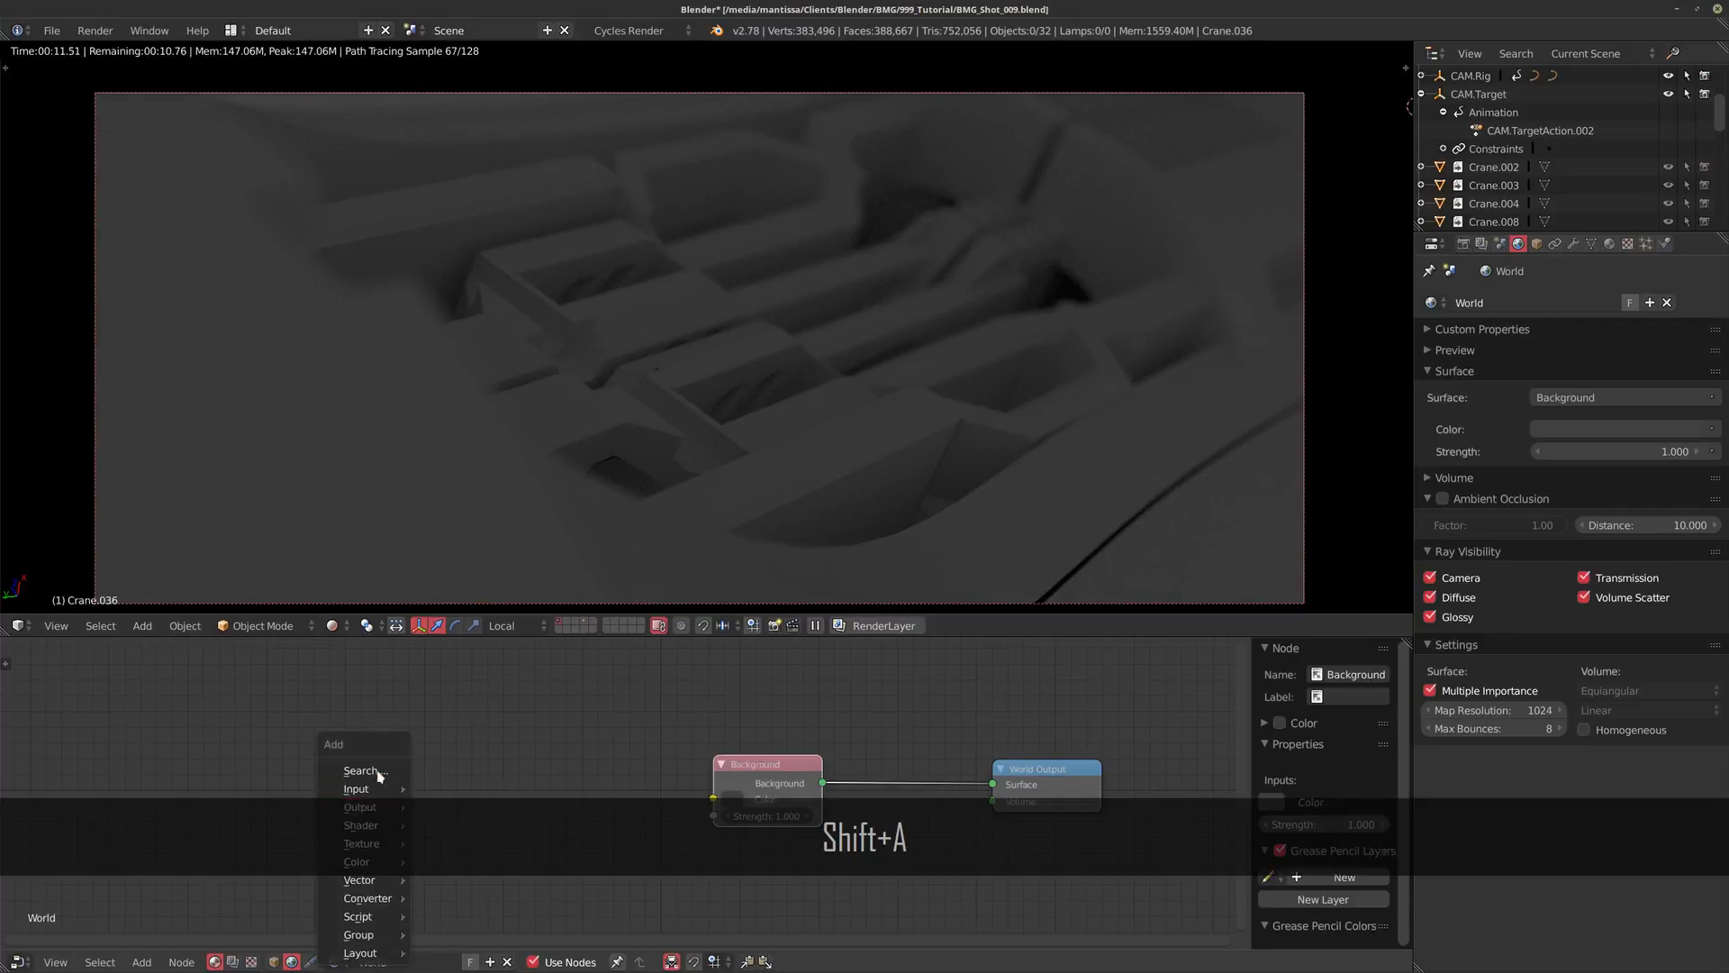
{"action": "mouse_move", "coordinate": [369, 788]}
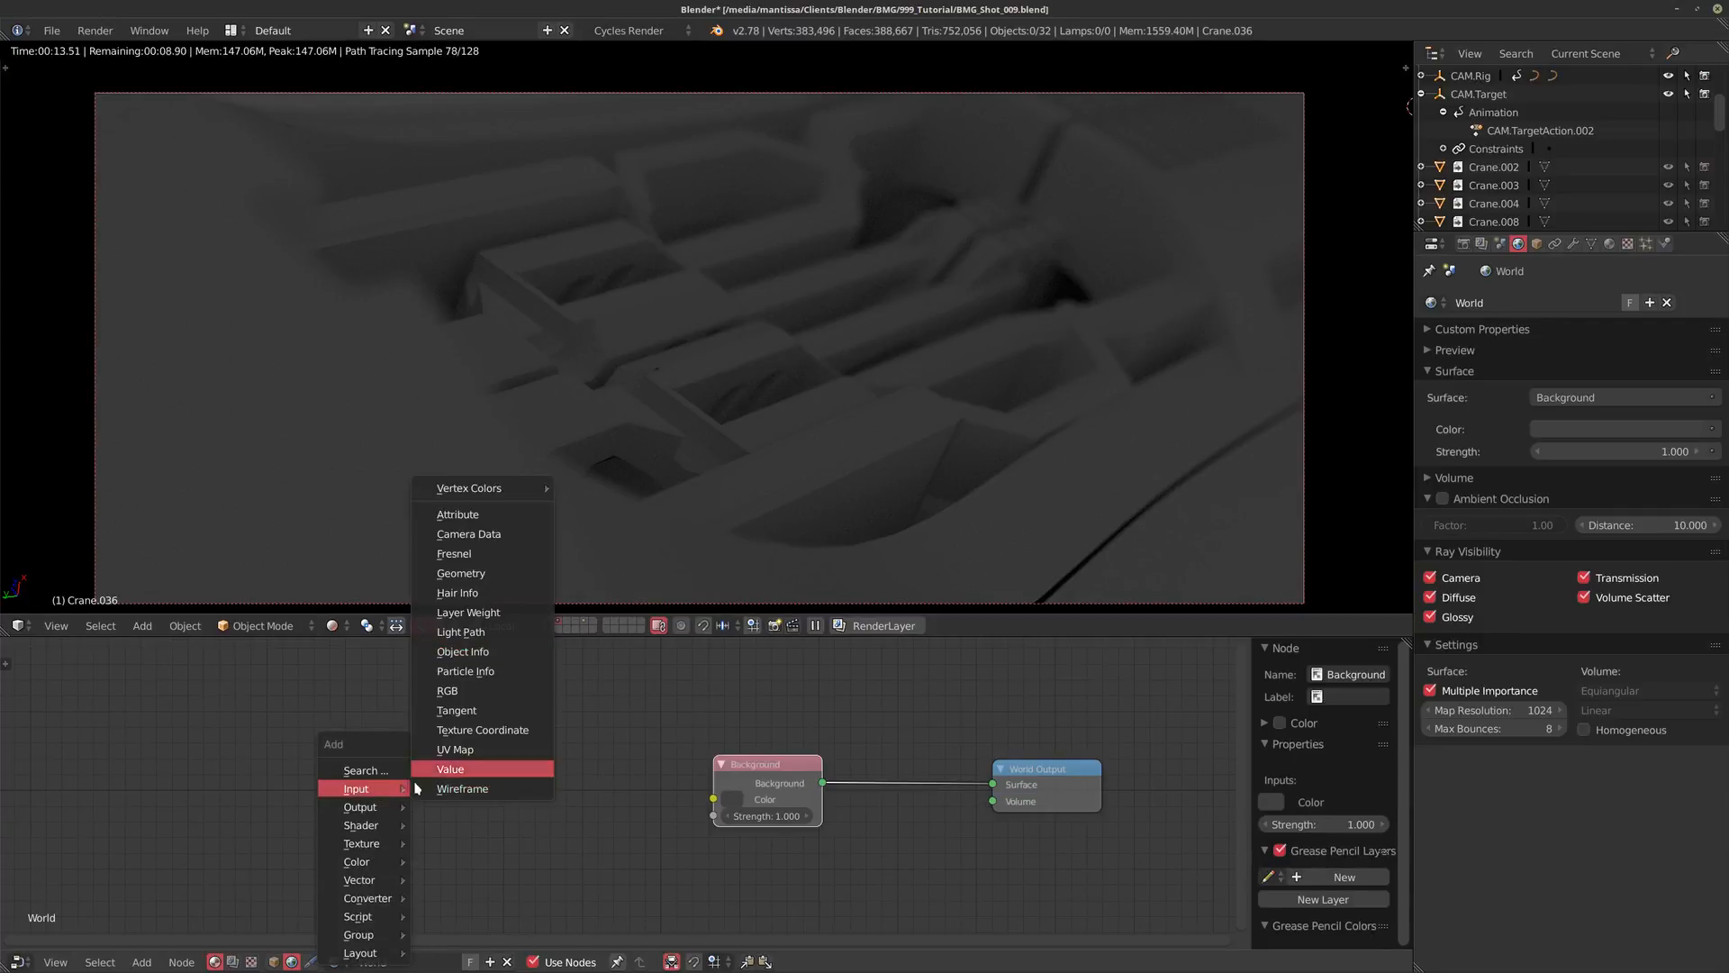
{"action": "mouse_move", "coordinate": [370, 845]}
{"action": "left_click", "coordinate": [462, 667]}
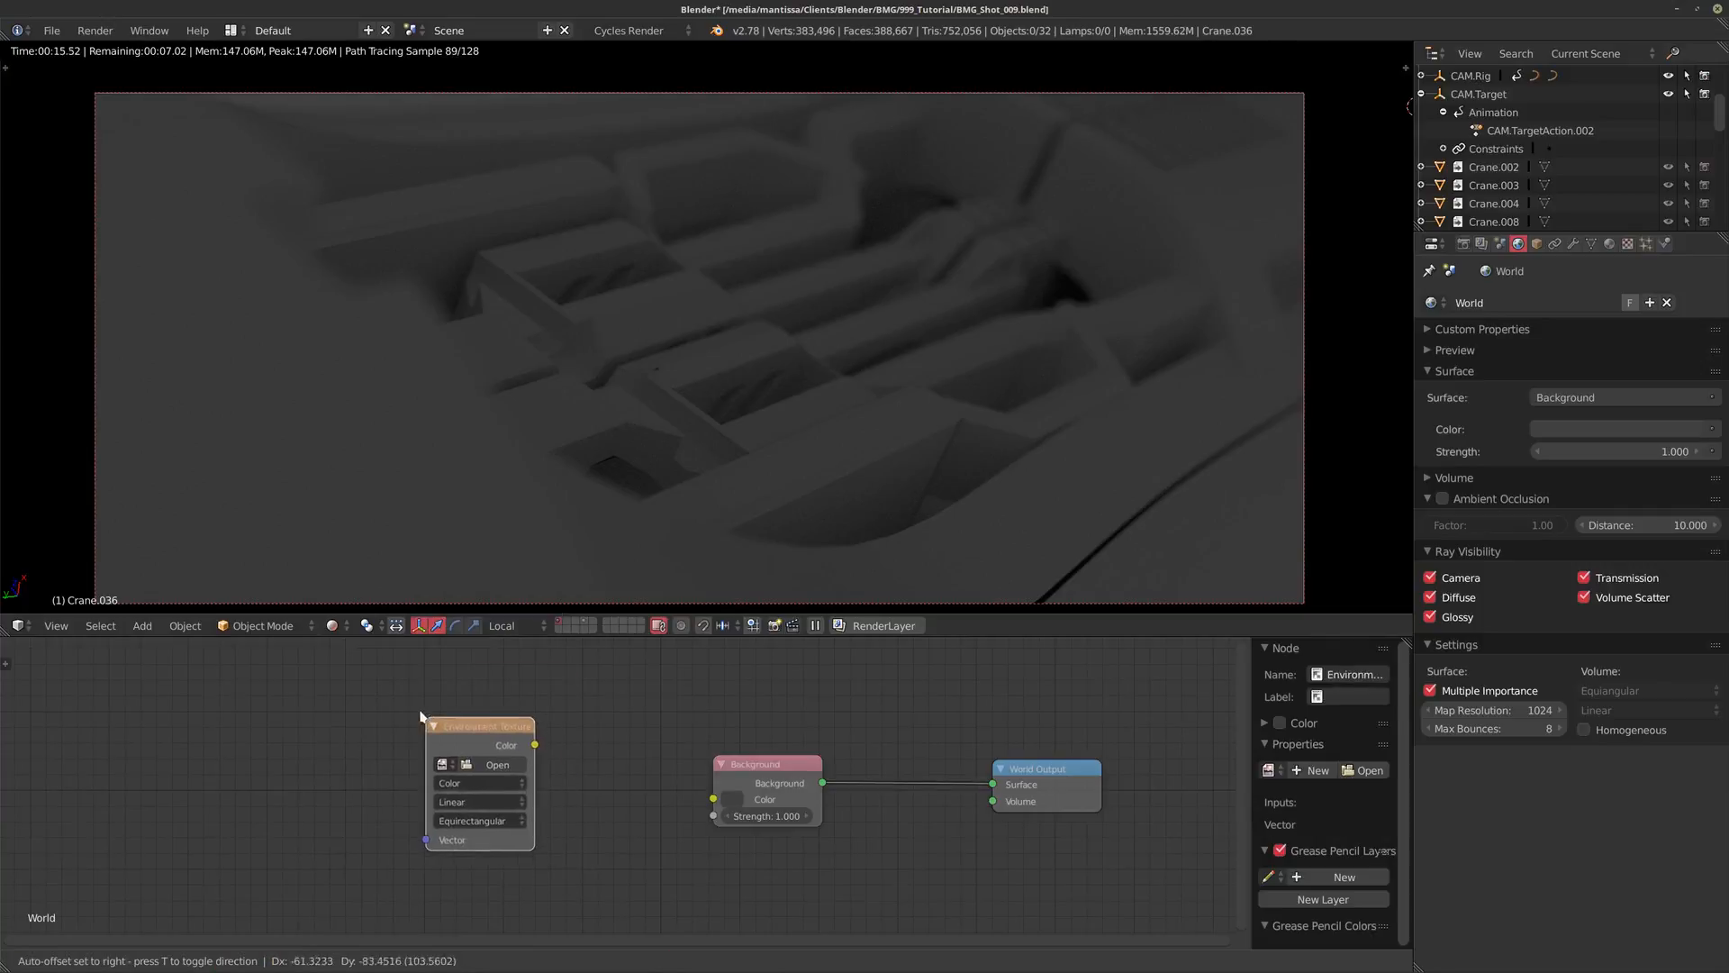
{"action": "left_click", "coordinate": [446, 761]}
Step: Assign the Parking 04 image to the Environment Texture node and link its color output to the Background color
{"action": "left_click", "coordinate": [440, 758]}
{"action": "left_click", "coordinate": [547, 781]}
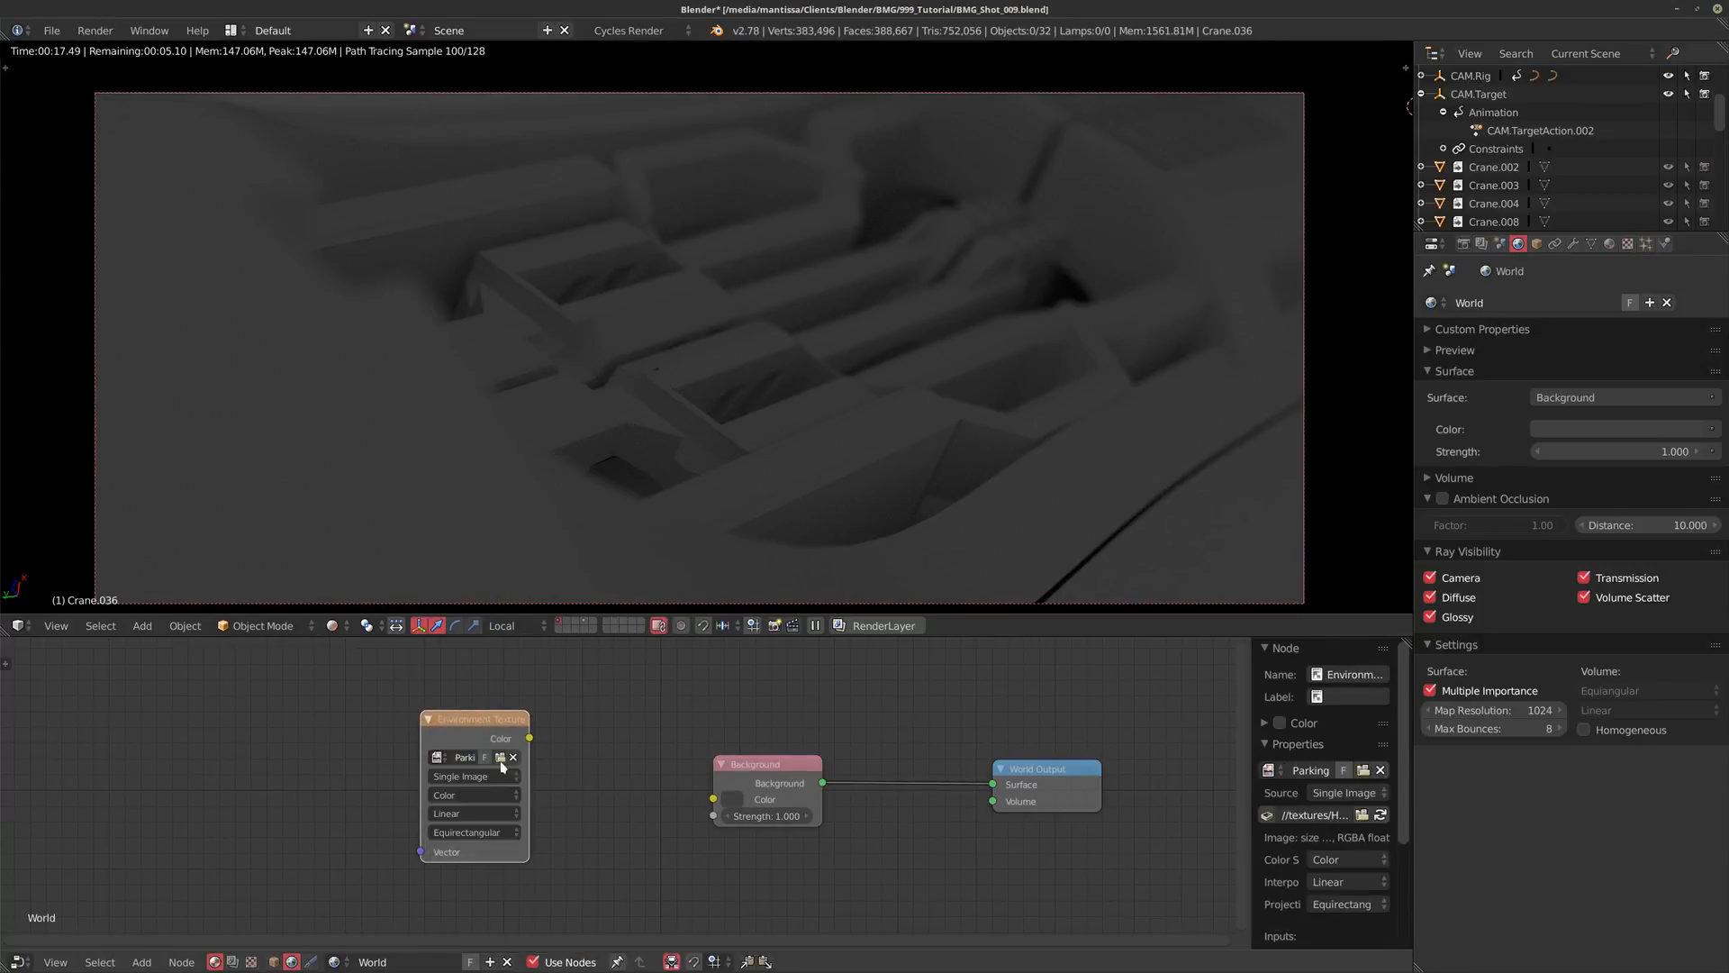
{"action": "left_click_drag", "start_coordinate": [530, 738], "coordinate": [714, 799]}
{"action": "scroll", "coordinate": [498, 728], "scroll_direction": "up", "scroll_amount": 2}
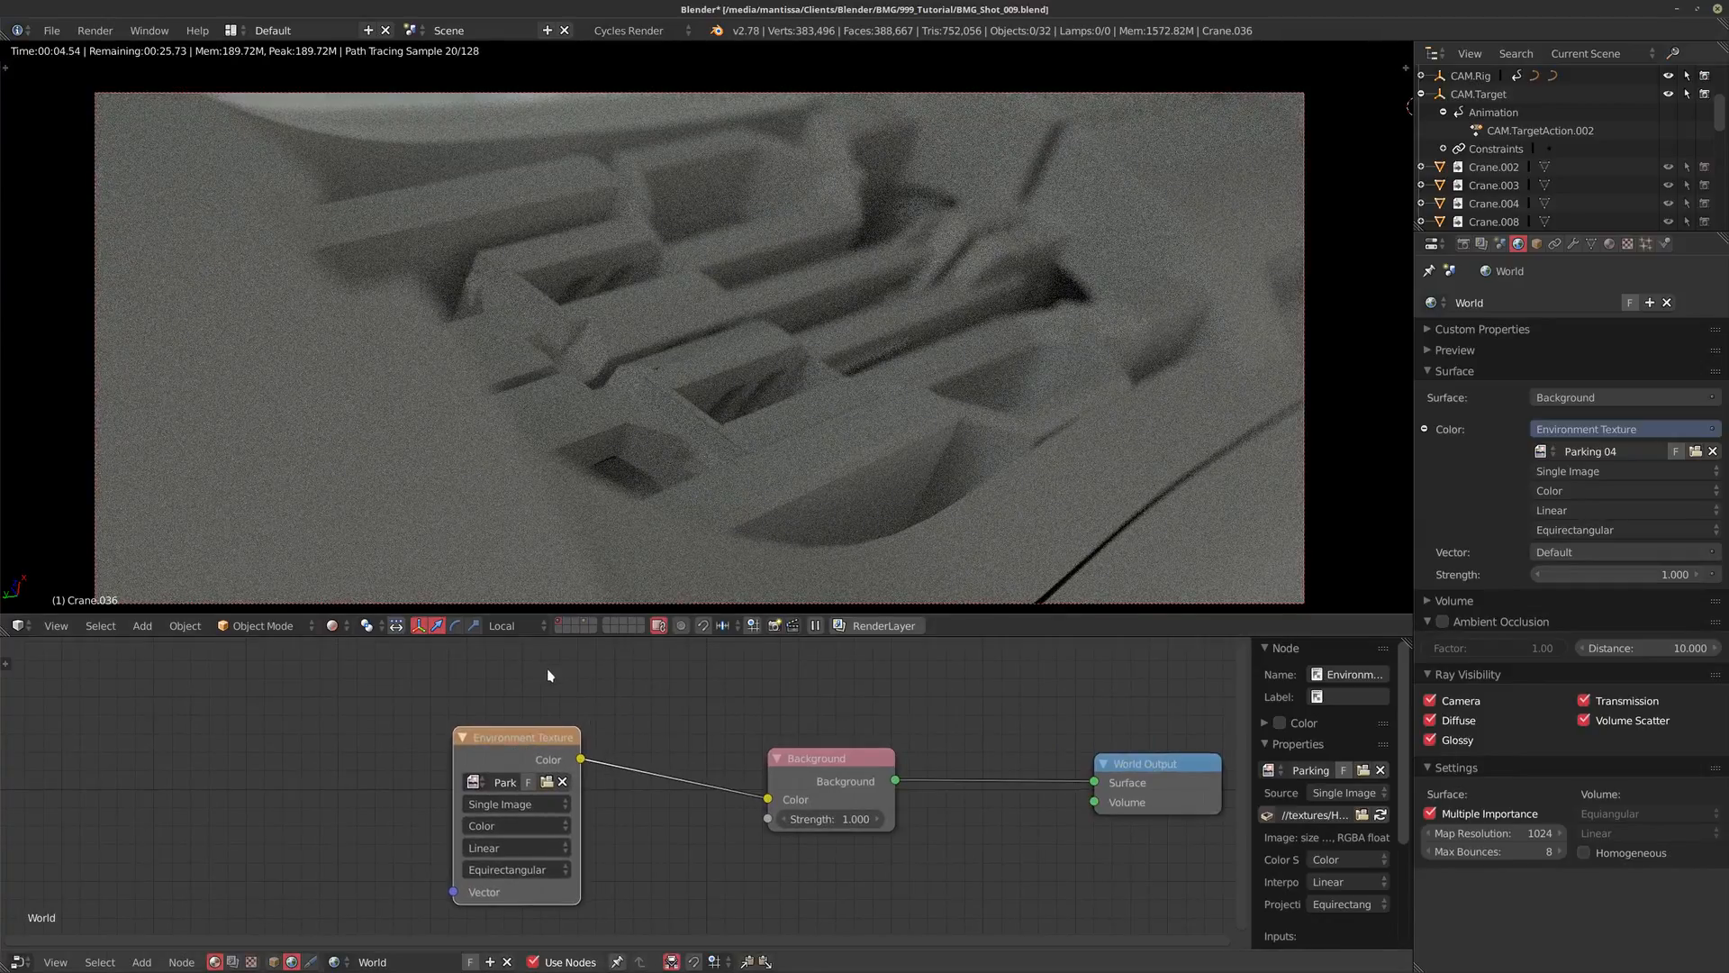
Step: Reposition the Environment Texture node and add linked Texture Coordinate and Mapping nodes in front of it
{"action": "left_click_drag", "start_coordinate": [553, 756], "coordinate": [411, 766]}
{"action": "key", "text": "Escape"}
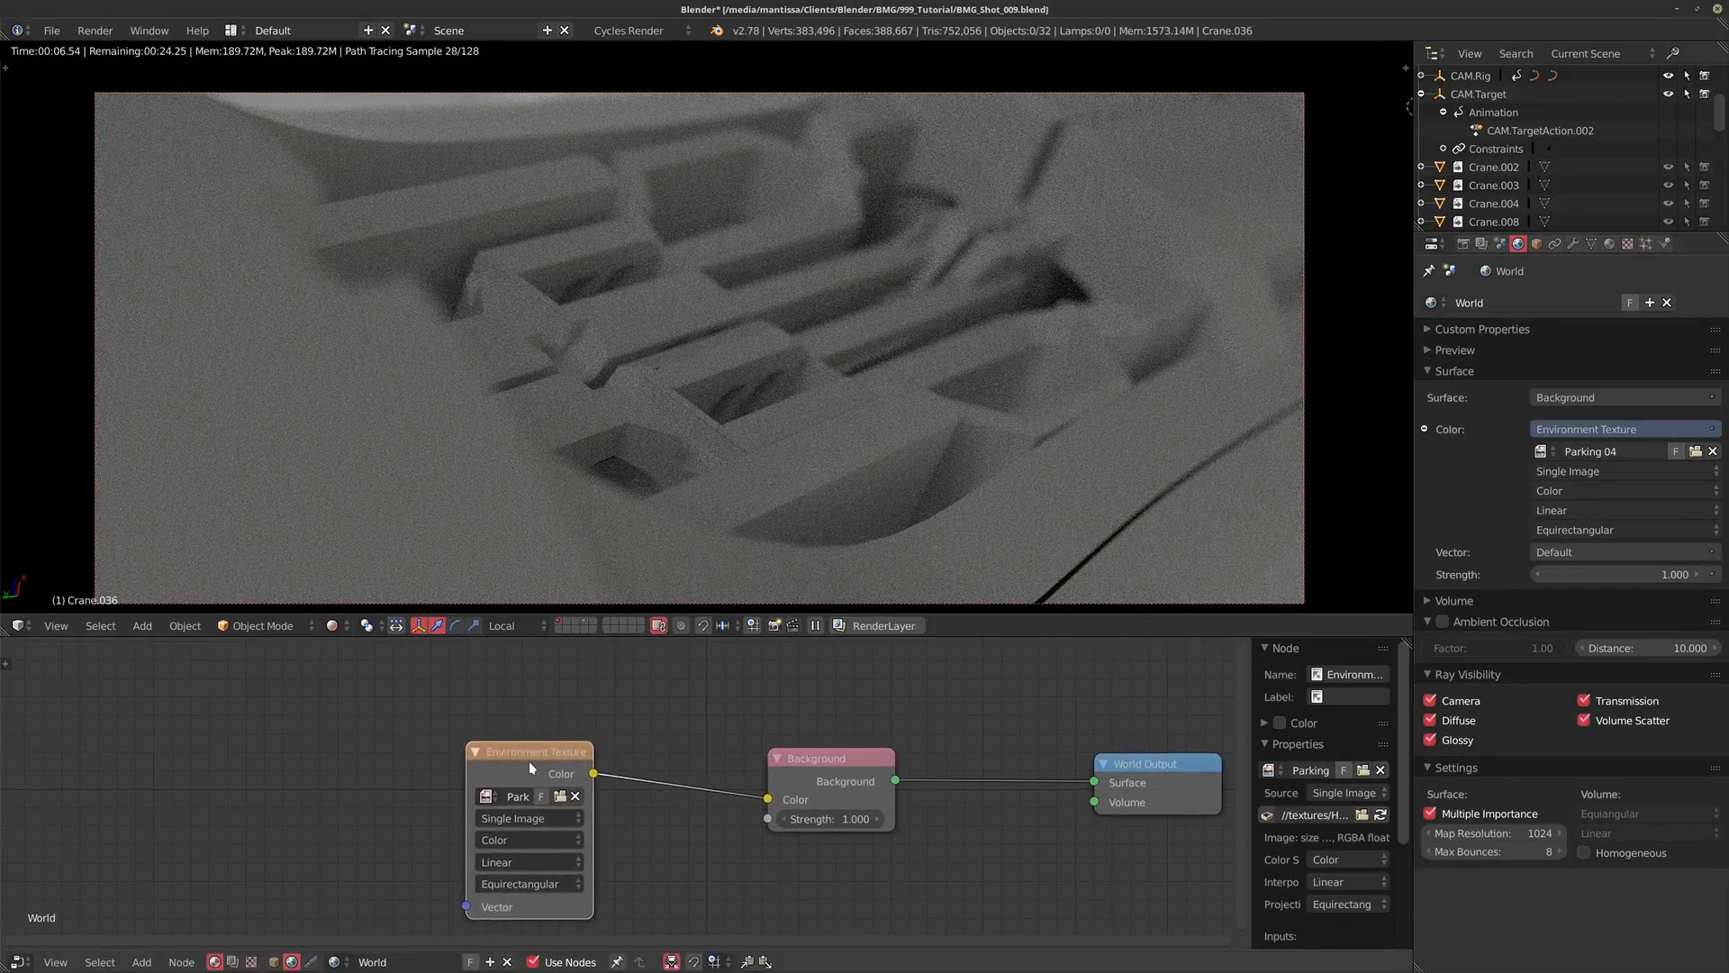
{"action": "key", "text": "ctrl+t"}
{"action": "key", "text": "Home"}
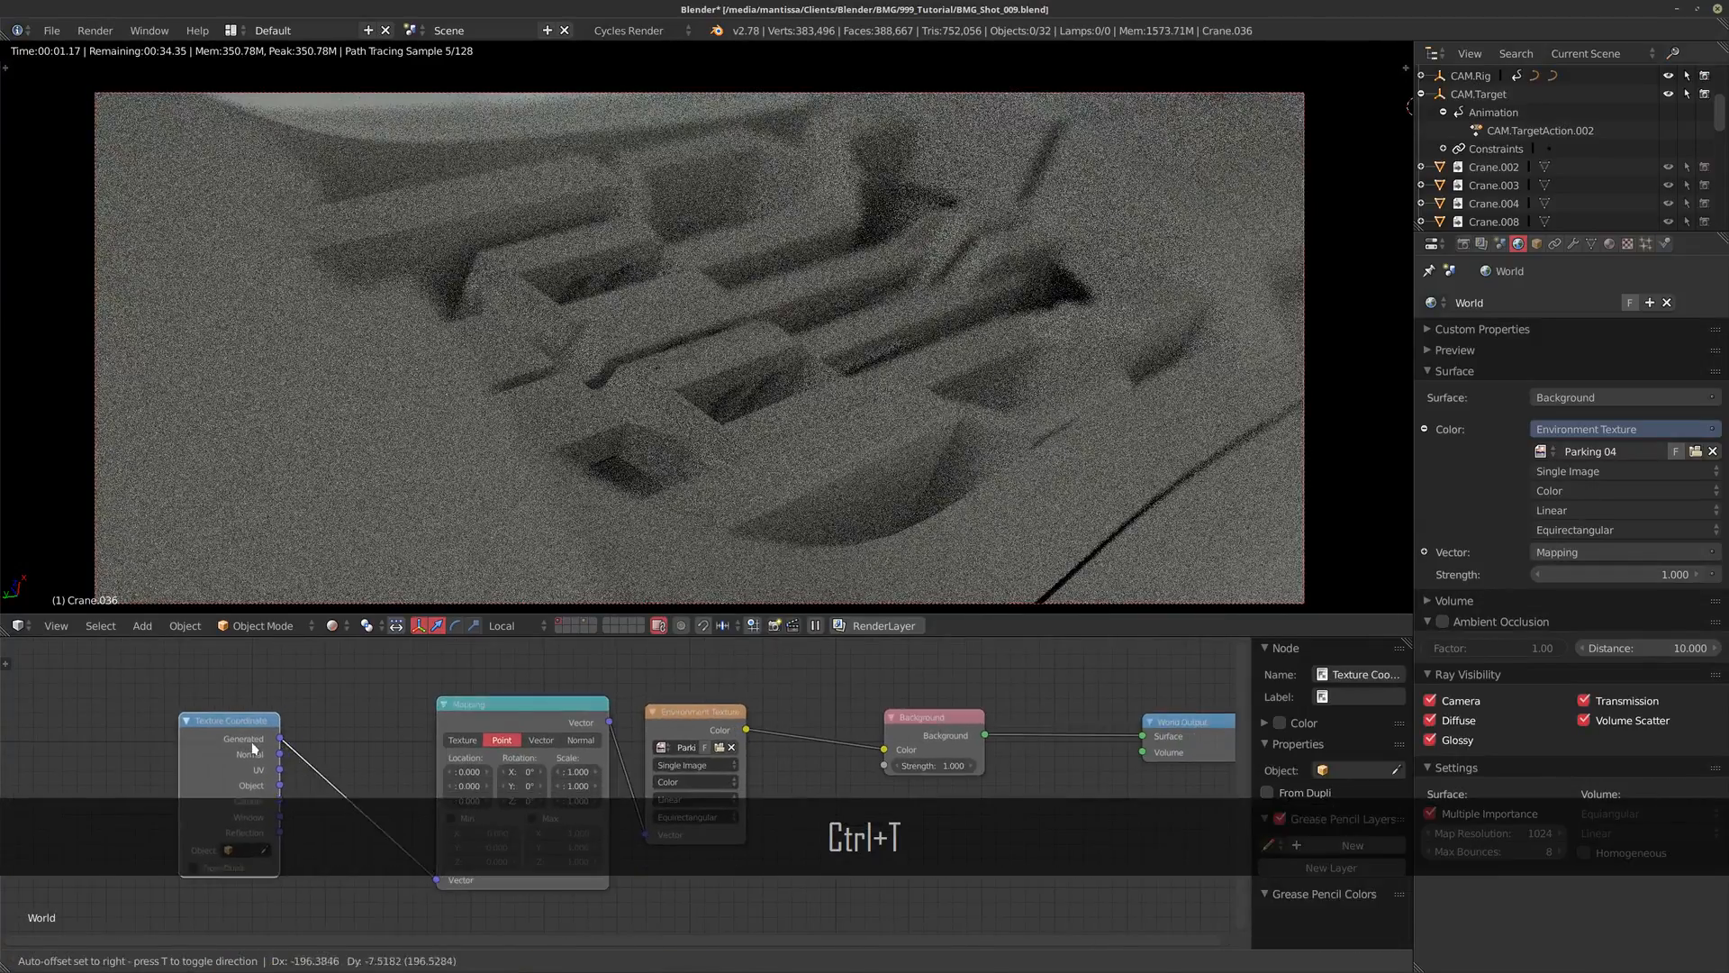
Step: Spread out the world nodes, leaving a wide gap between the Environment Texture and Background nodes
{"action": "left_click_drag", "start_coordinate": [515, 712], "coordinate": [406, 705]}
{"action": "left_click_drag", "start_coordinate": [695, 712], "coordinate": [646, 709]}
{"action": "middle_click_drag", "start_coordinate": [1045, 740], "coordinate": [765, 727]}
{"action": "left_click_drag", "start_coordinate": [913, 734], "coordinate": [991, 745]}
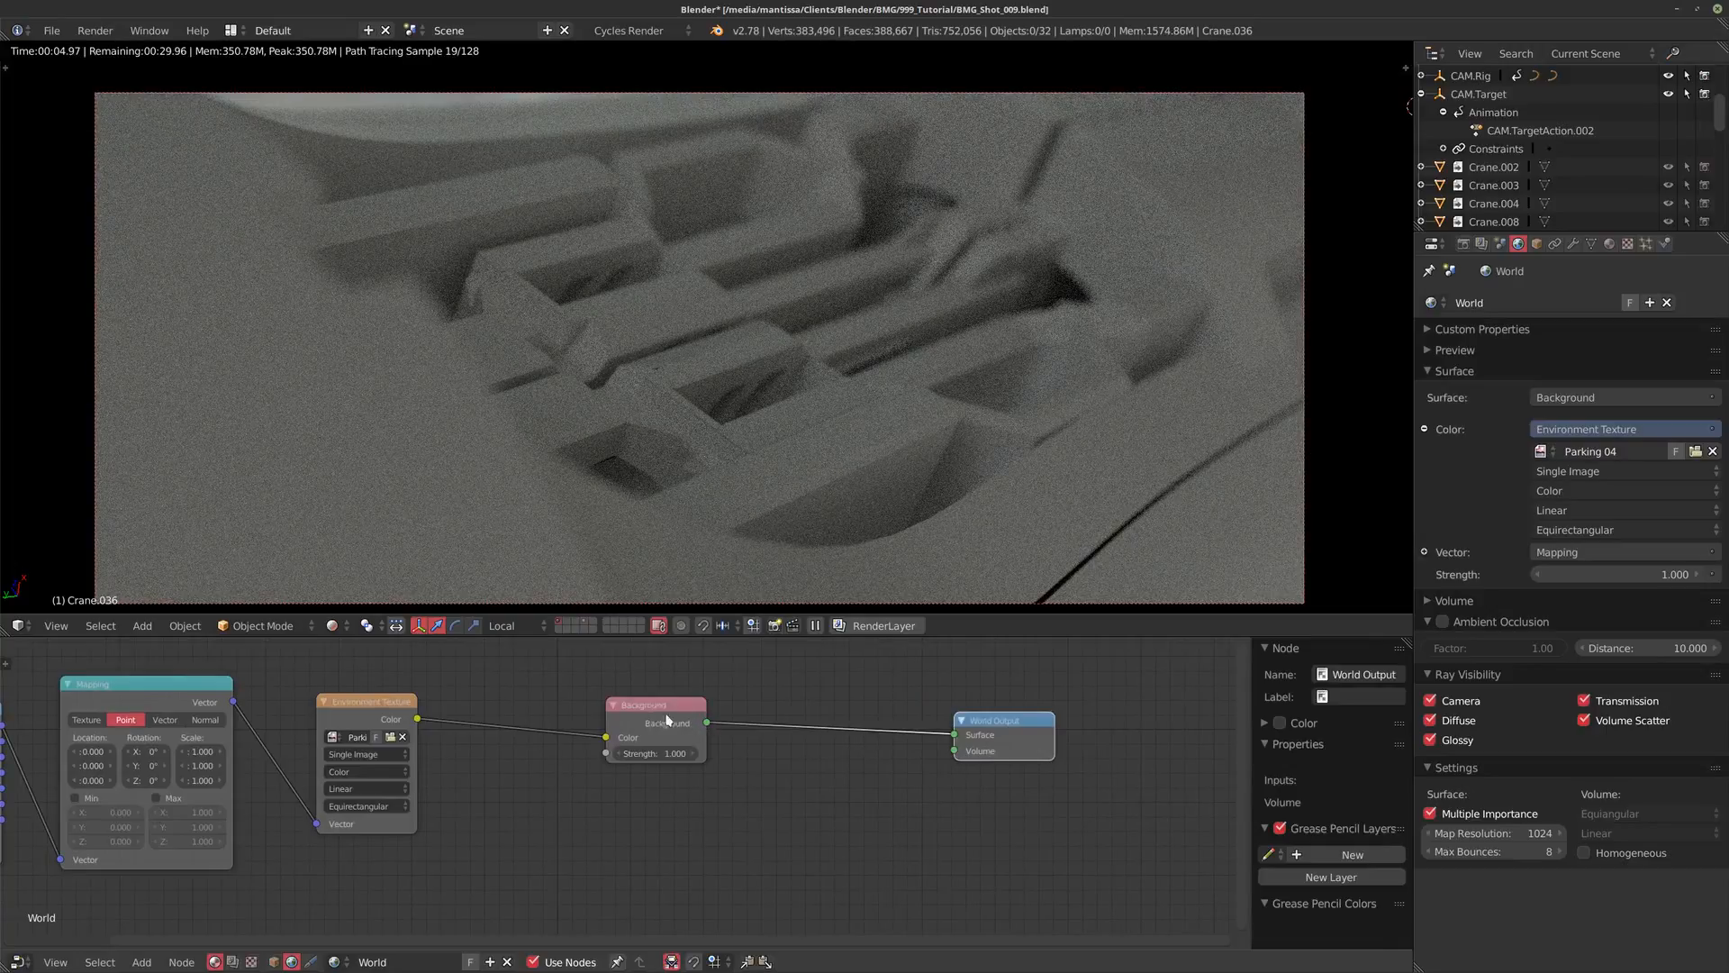
{"action": "left_click_drag", "start_coordinate": [668, 721], "coordinate": [838, 728]}
{"action": "middle_click_drag", "start_coordinate": [631, 730], "coordinate": [726, 719]}
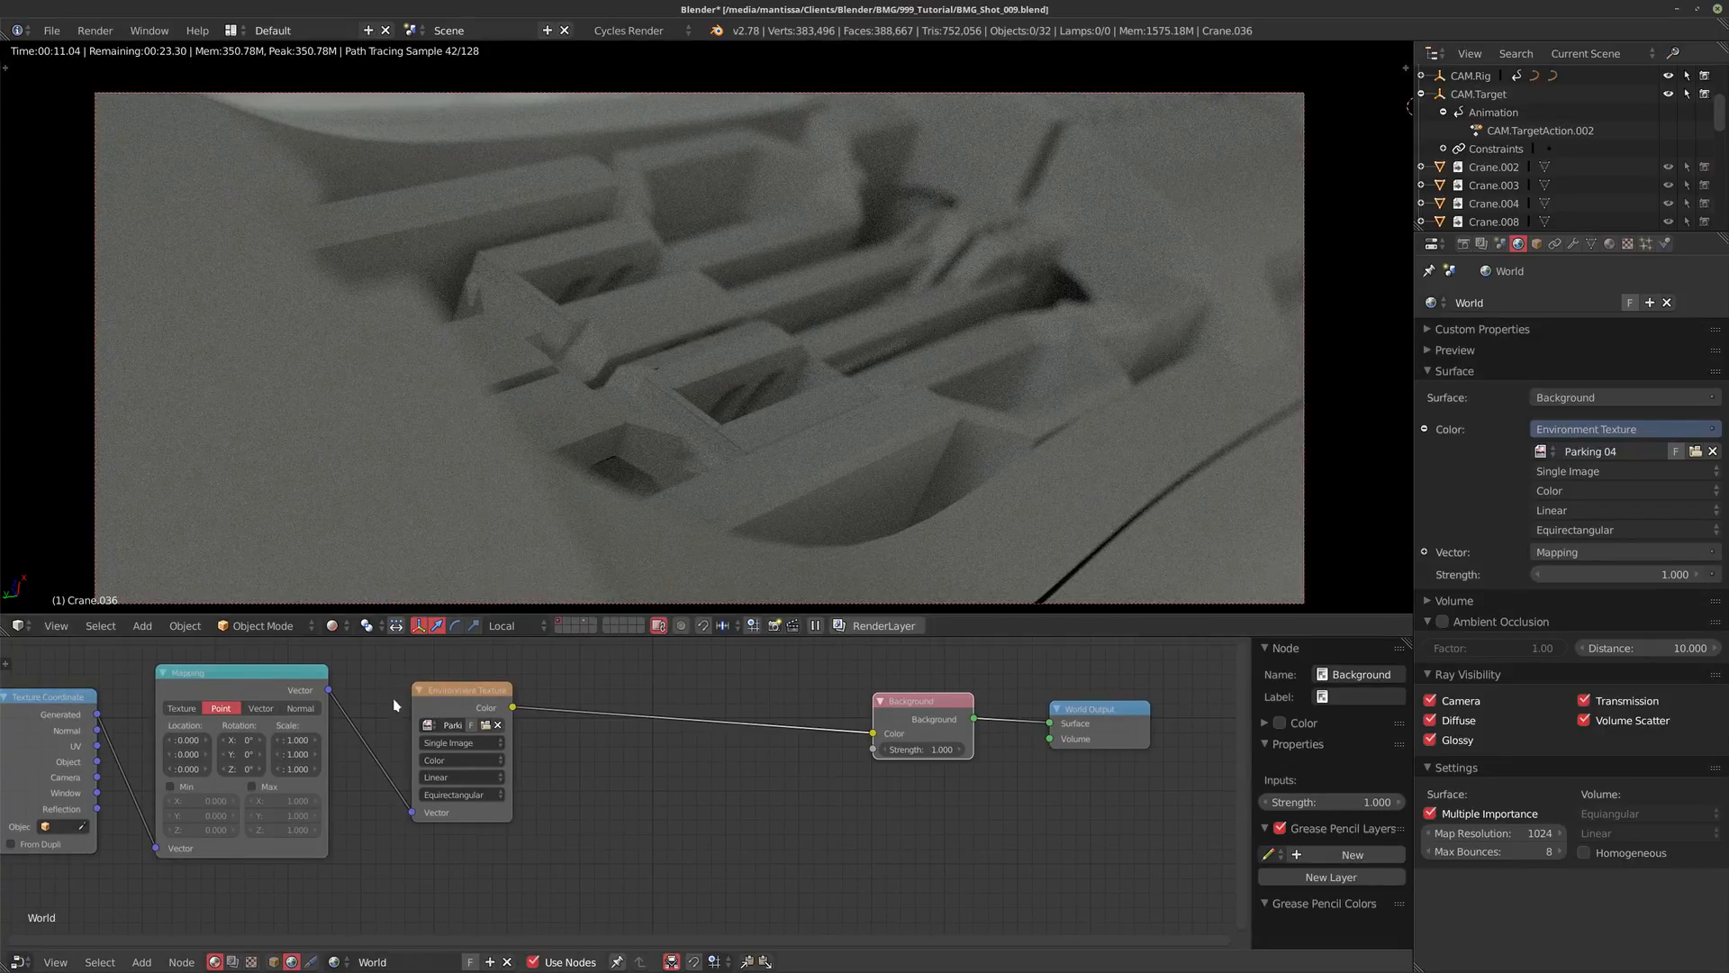
Step: Adjust the Mapping node's rotation to about X 290.8°, Y 58.9° and Z 390.9° to reorient the environment lighting
{"action": "middle_click_drag", "start_coordinate": [506, 692], "coordinate": [565, 708]}
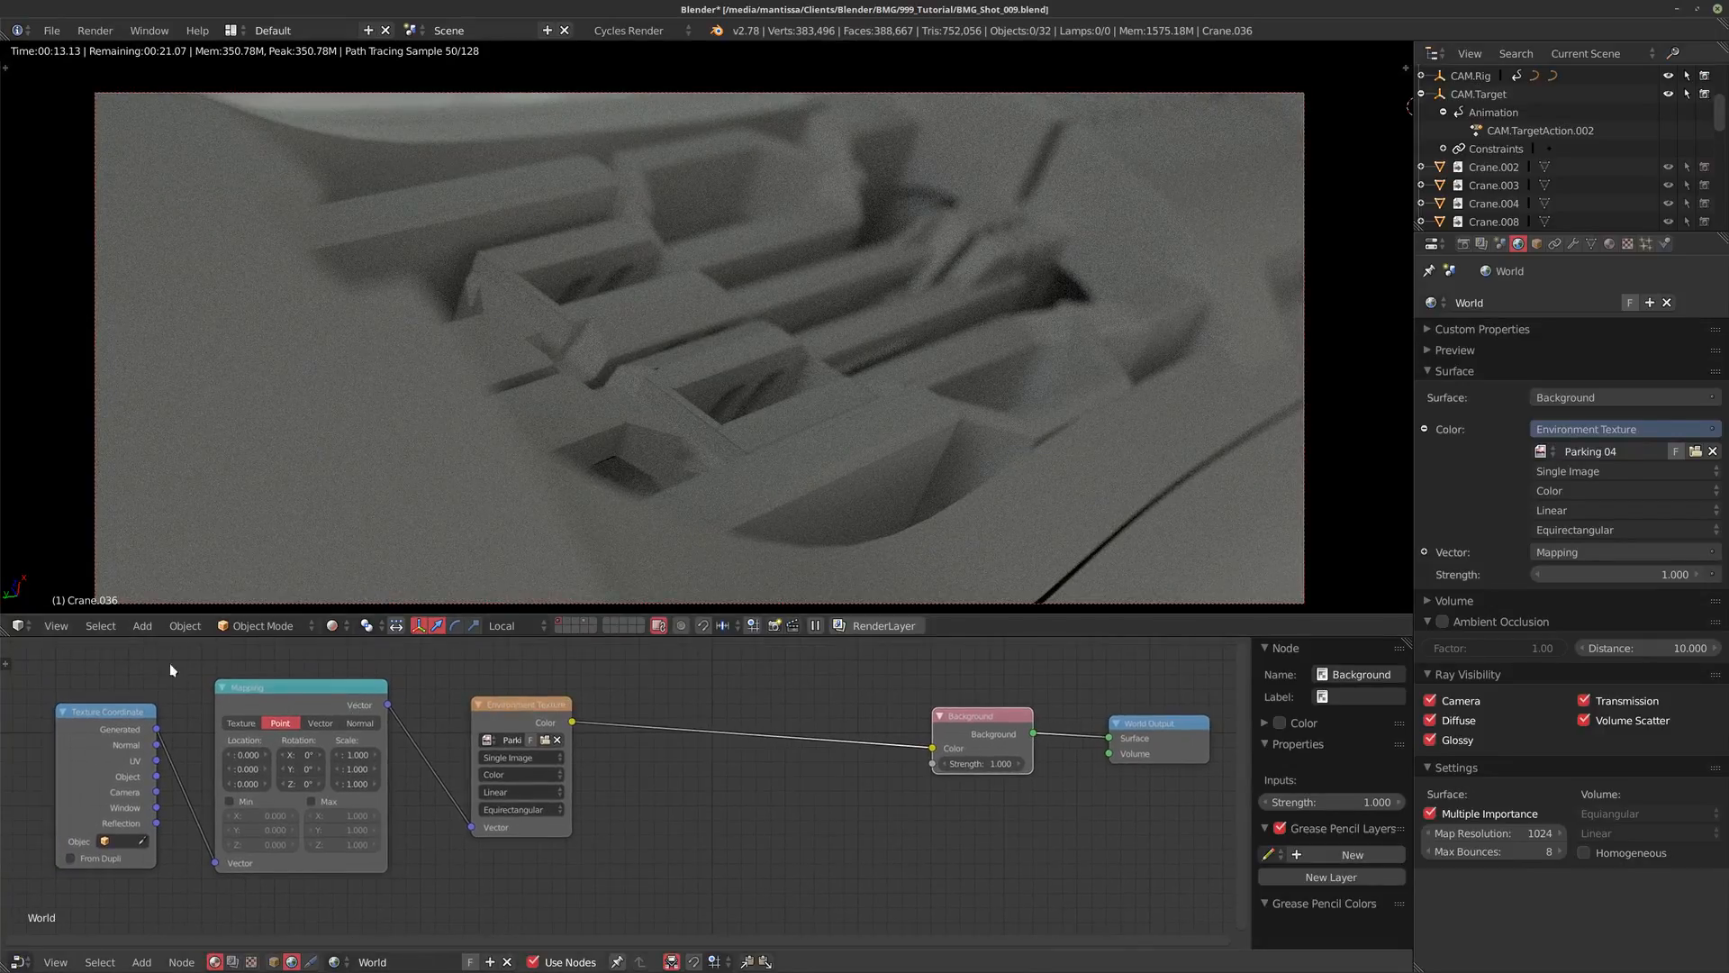
{"action": "scroll", "coordinate": [431, 746], "scroll_direction": "up", "scroll_amount": 3}
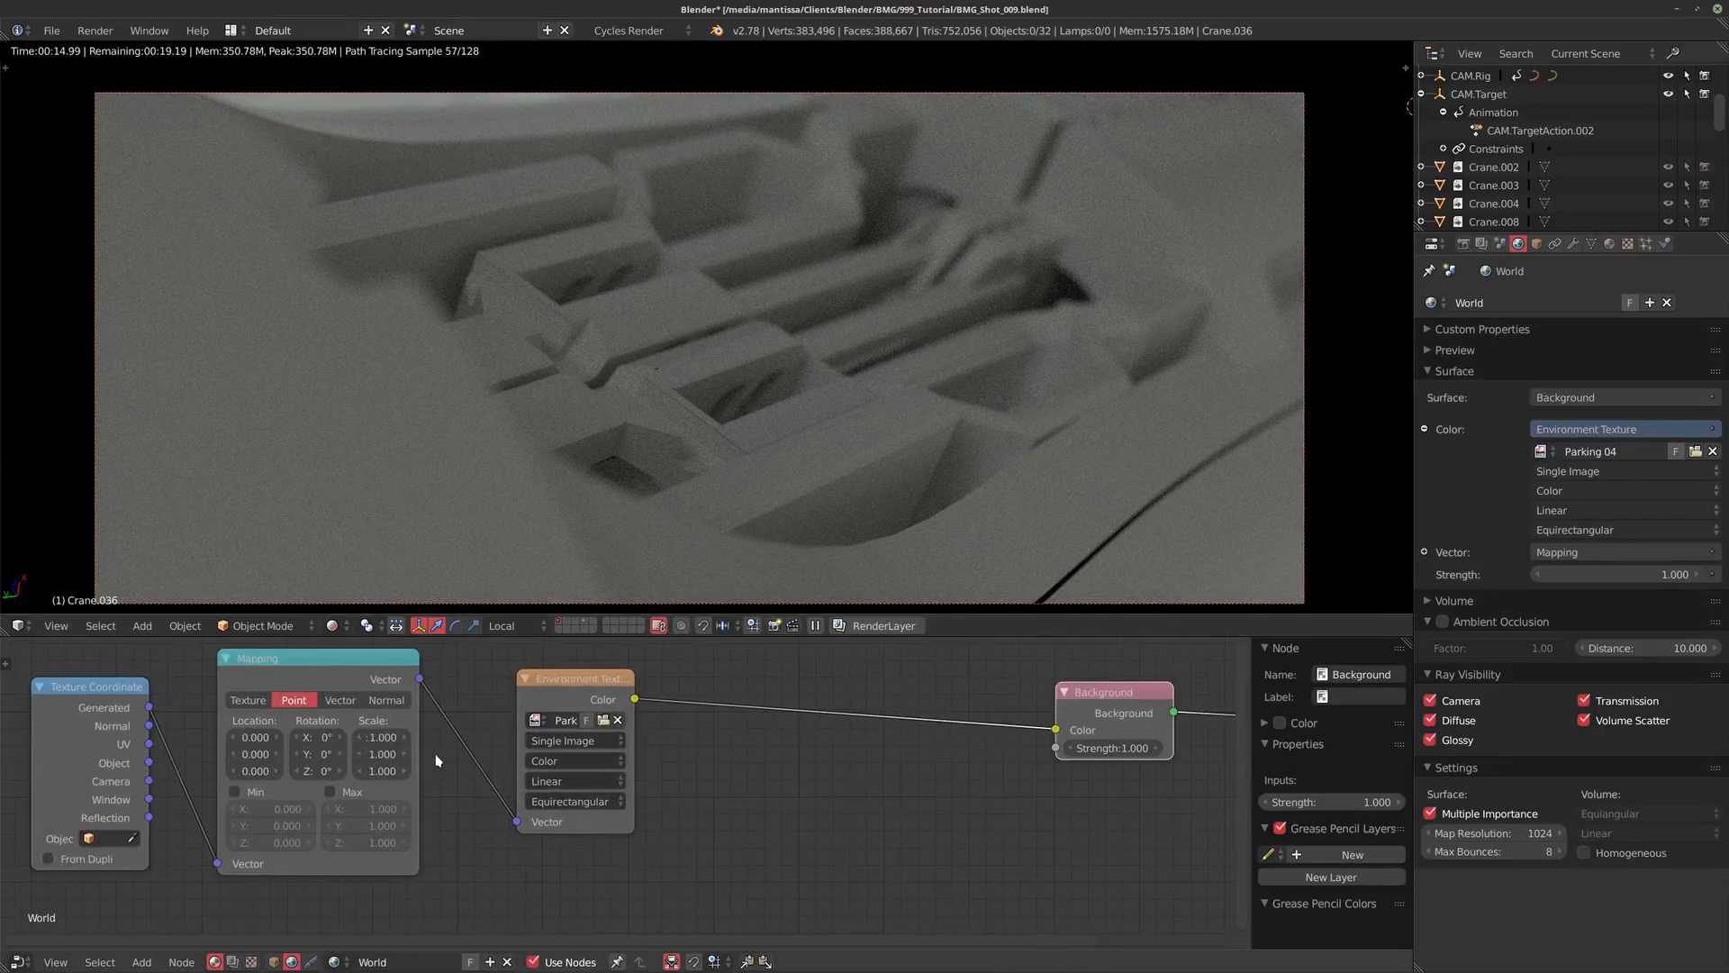
{"action": "left_click_drag", "start_coordinate": [364, 788], "coordinate": [633, 750]}
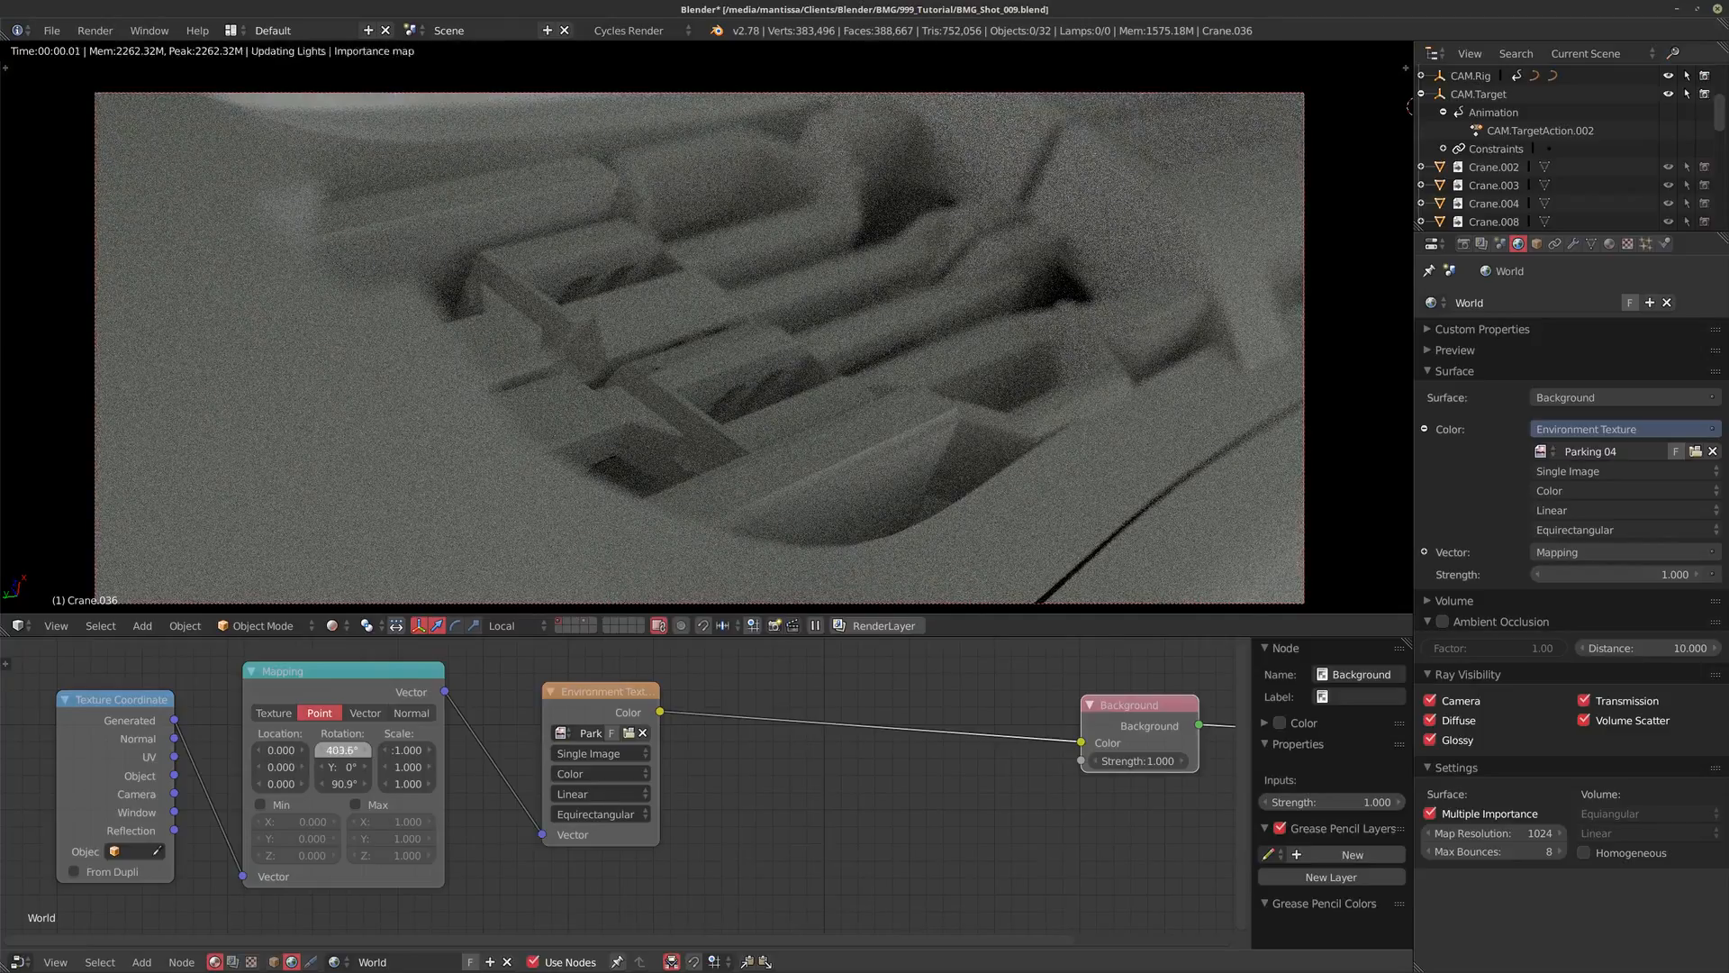
{"action": "left_click_drag", "start_coordinate": [342, 750], "coordinate": [387, 766]}
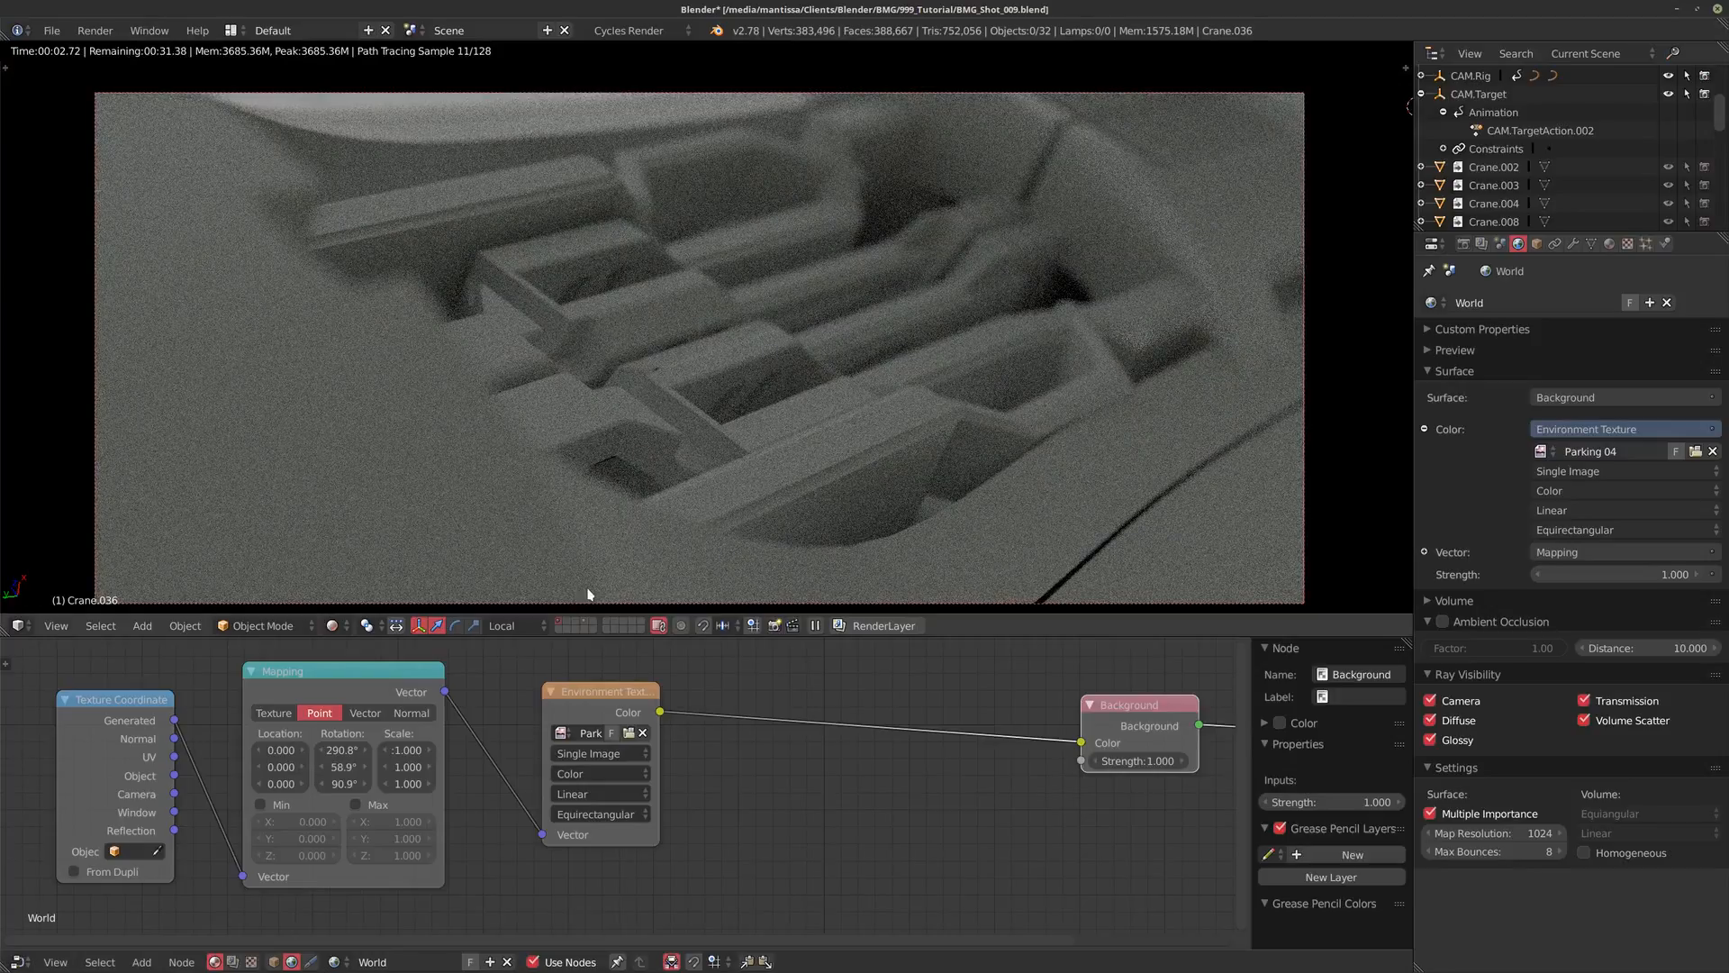
Step: Set the world Background node's strength to 2.5
{"action": "middle_click_drag", "start_coordinate": [901, 855], "coordinate": [798, 853]}
{"action": "left_click", "coordinate": [1064, 761]}
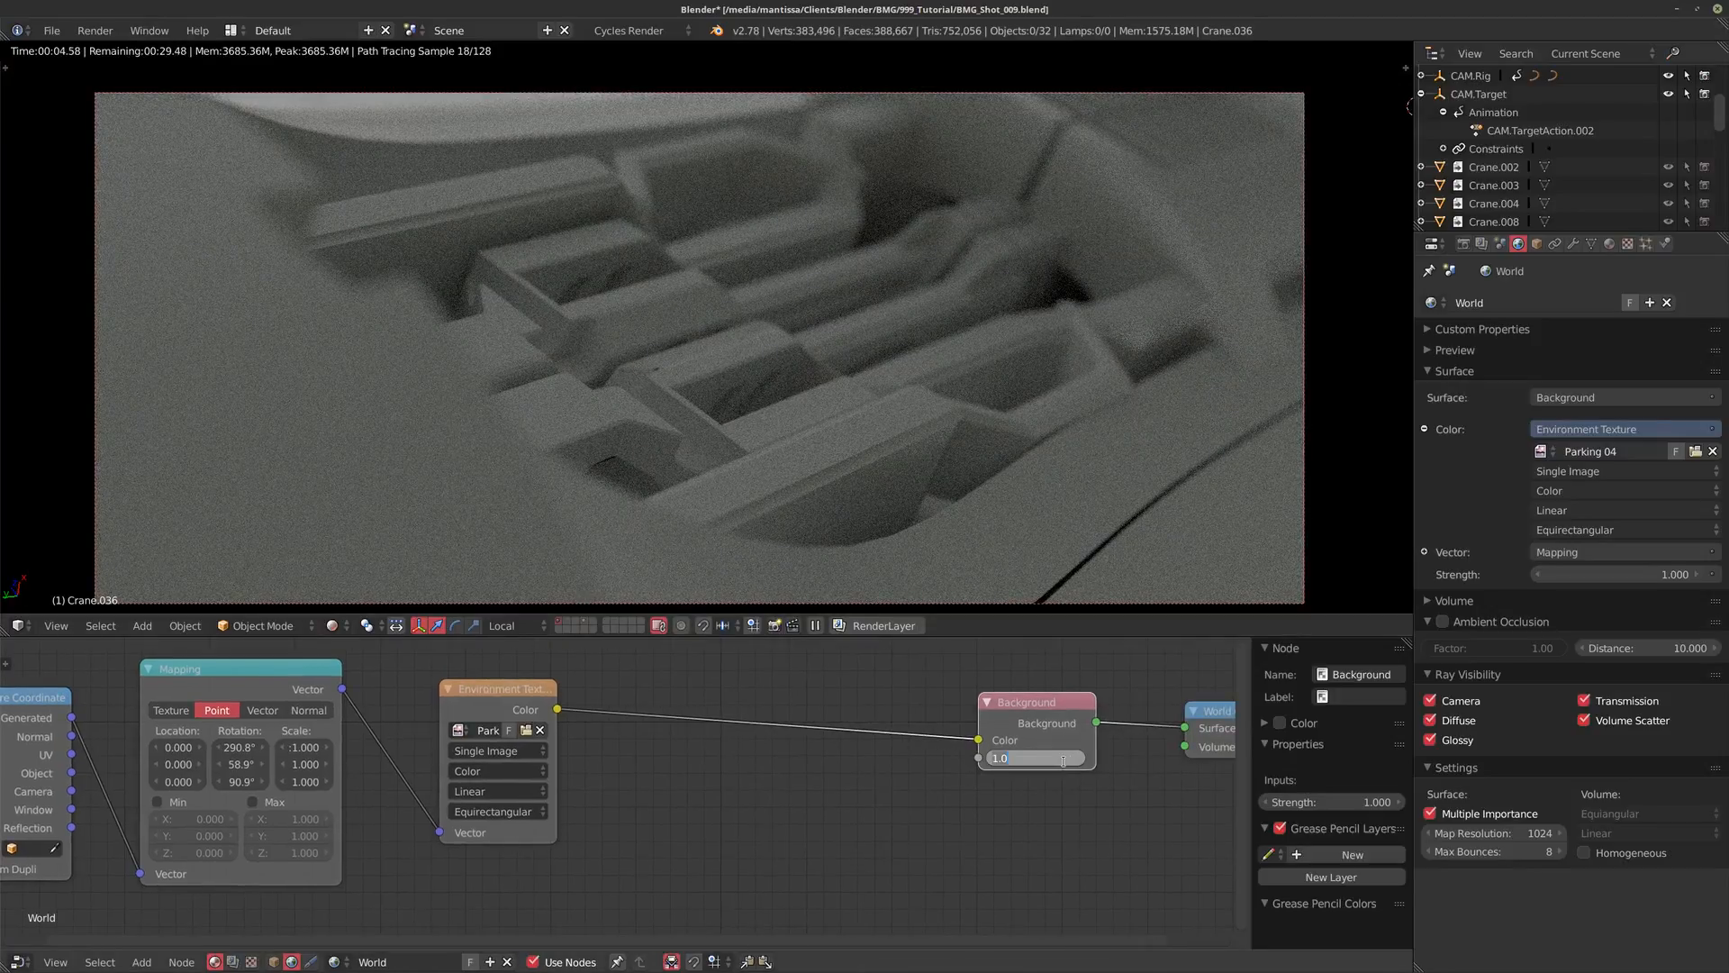
{"action": "type", "text": "2.5"}
{"action": "key", "text": "Return"}
Step: Insert a Gamma node between the Environment Texture and Background nodes and set its gamma to 1.490
{"action": "middle_click_drag", "start_coordinate": [1063, 761], "coordinate": [1038, 761]}
{"action": "scroll", "coordinate": [881, 766], "scroll_direction": "up", "scroll_amount": 1}
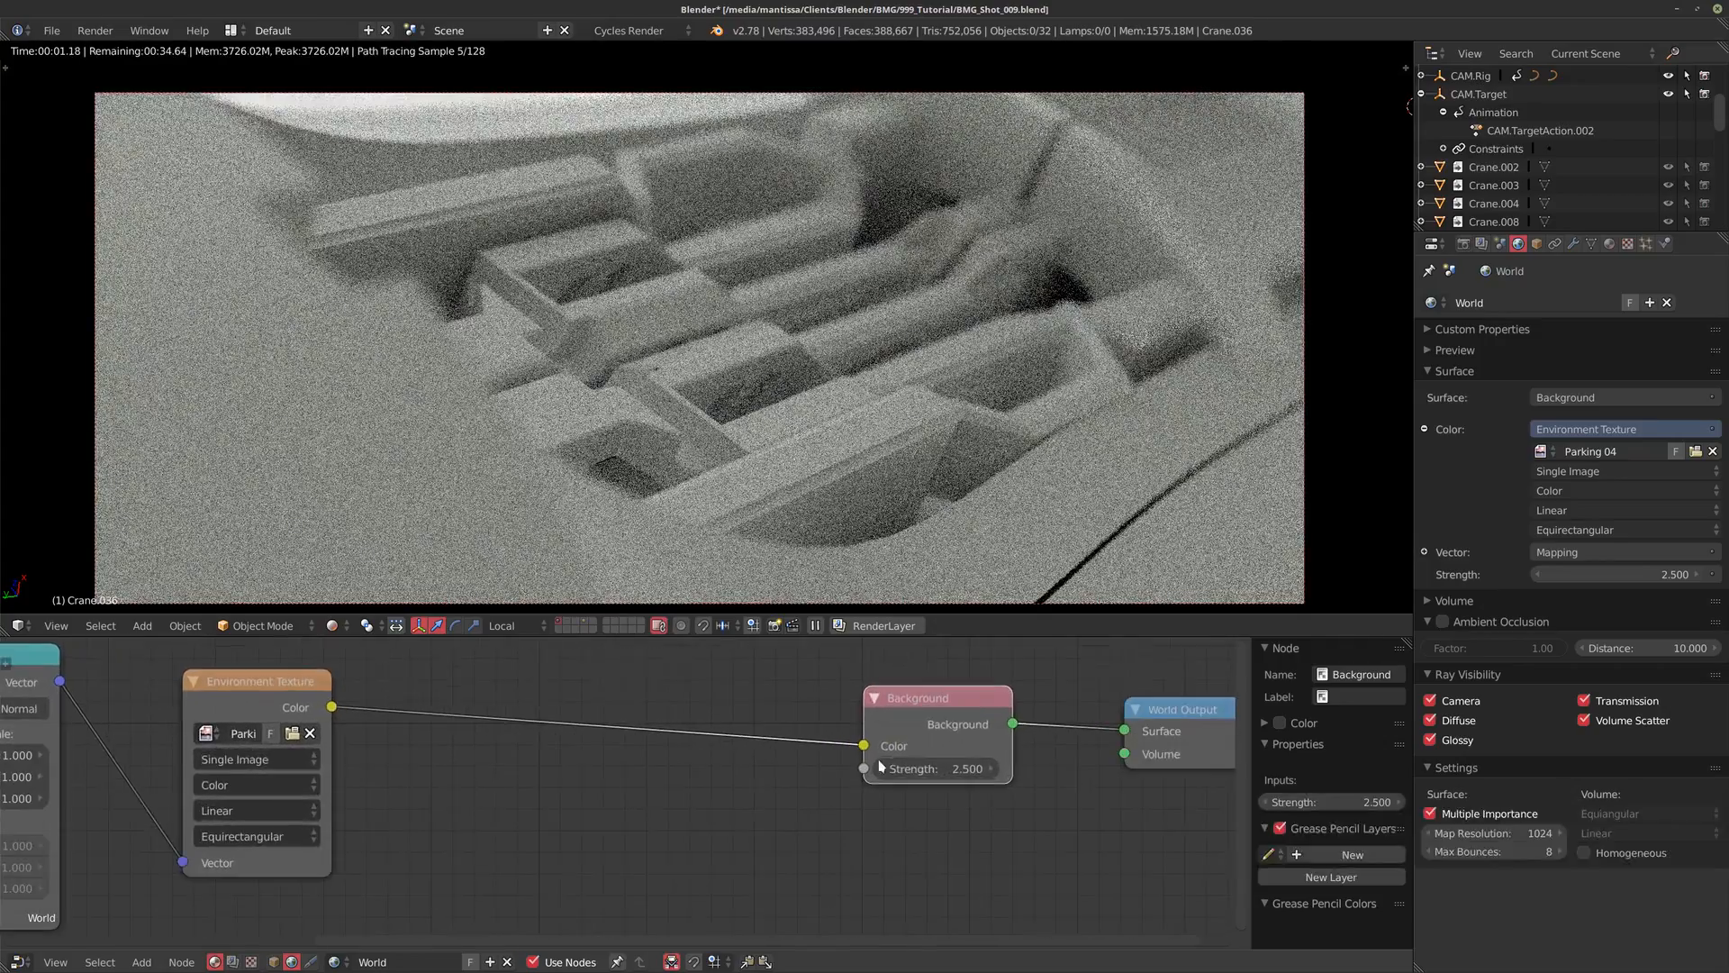
{"action": "middle_click_drag", "start_coordinate": [546, 795], "coordinate": [564, 799]}
{"action": "key", "text": "shift+a"}
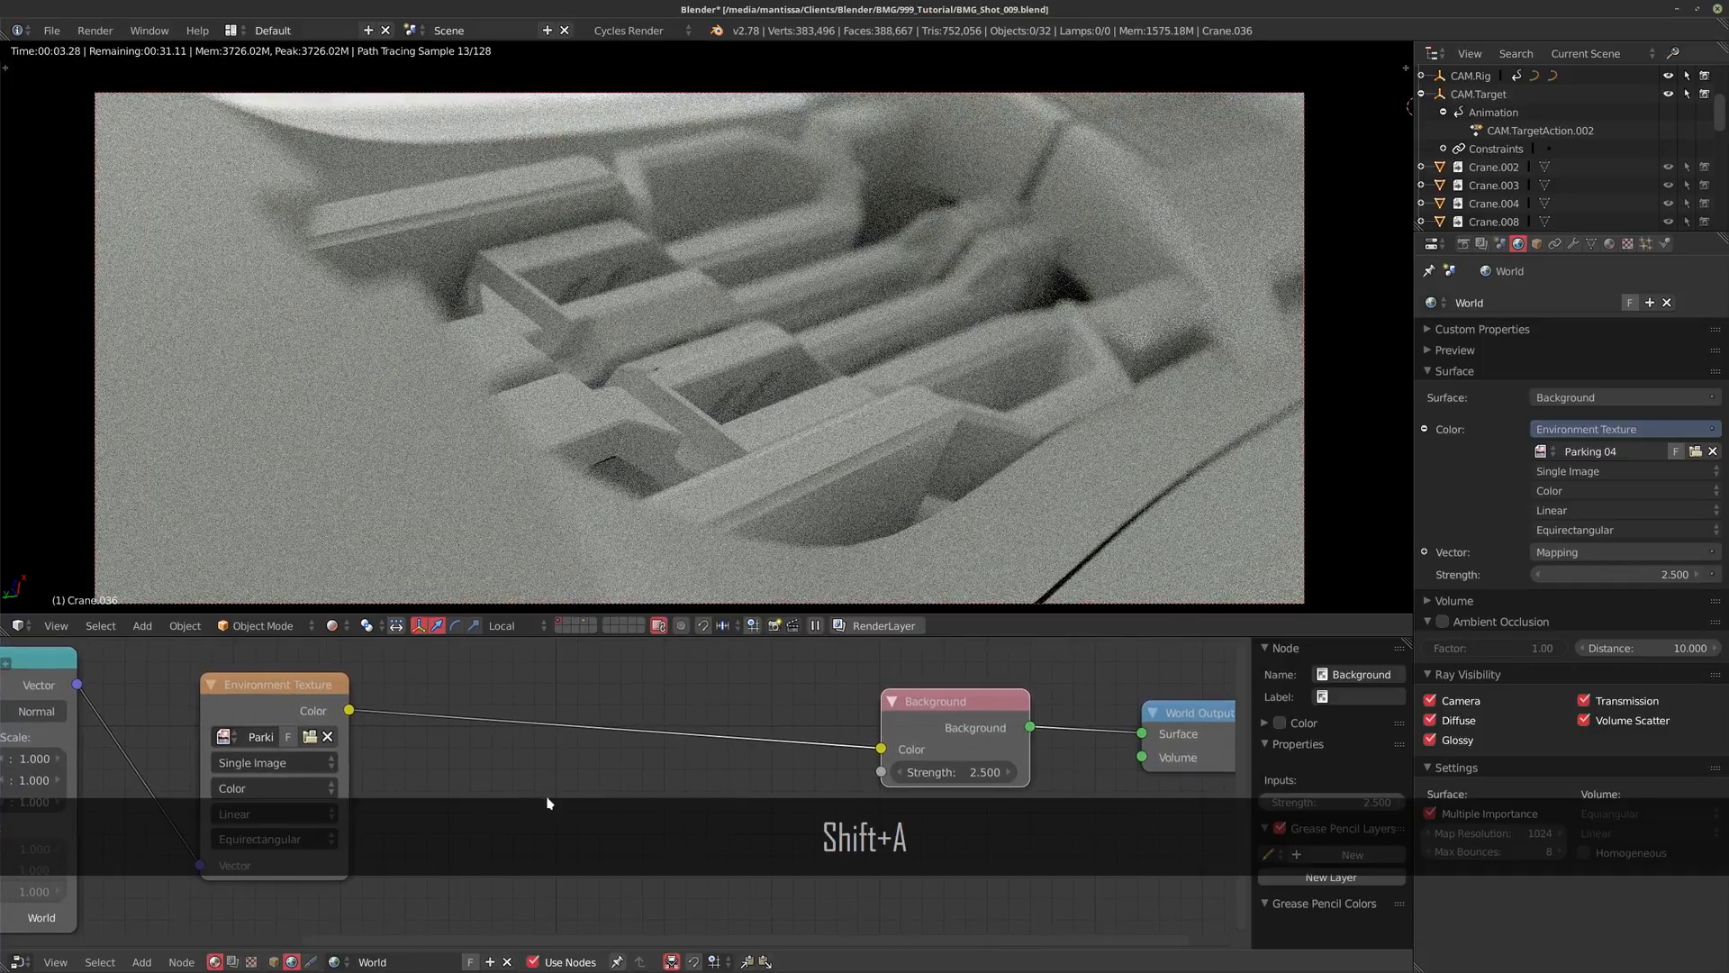
{"action": "key", "text": "shift+a"}
{"action": "mouse_move", "coordinate": [502, 819]}
{"action": "left_click", "coordinate": [630, 836]}
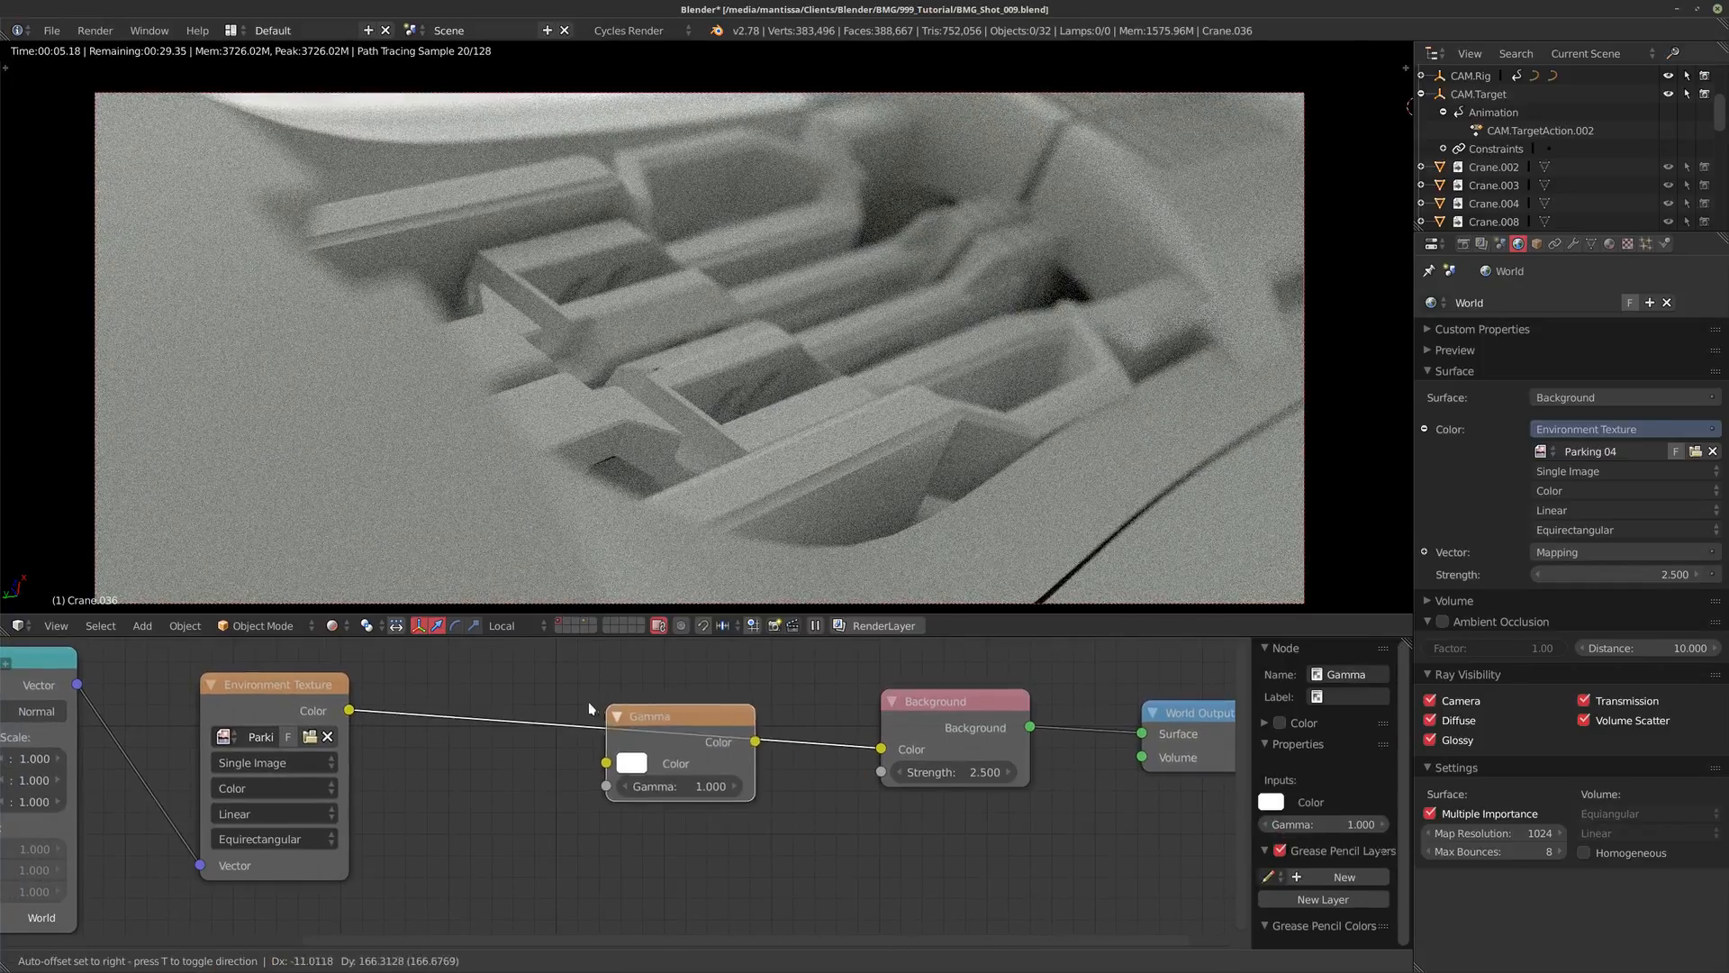
{"action": "left_click", "coordinate": [569, 706]}
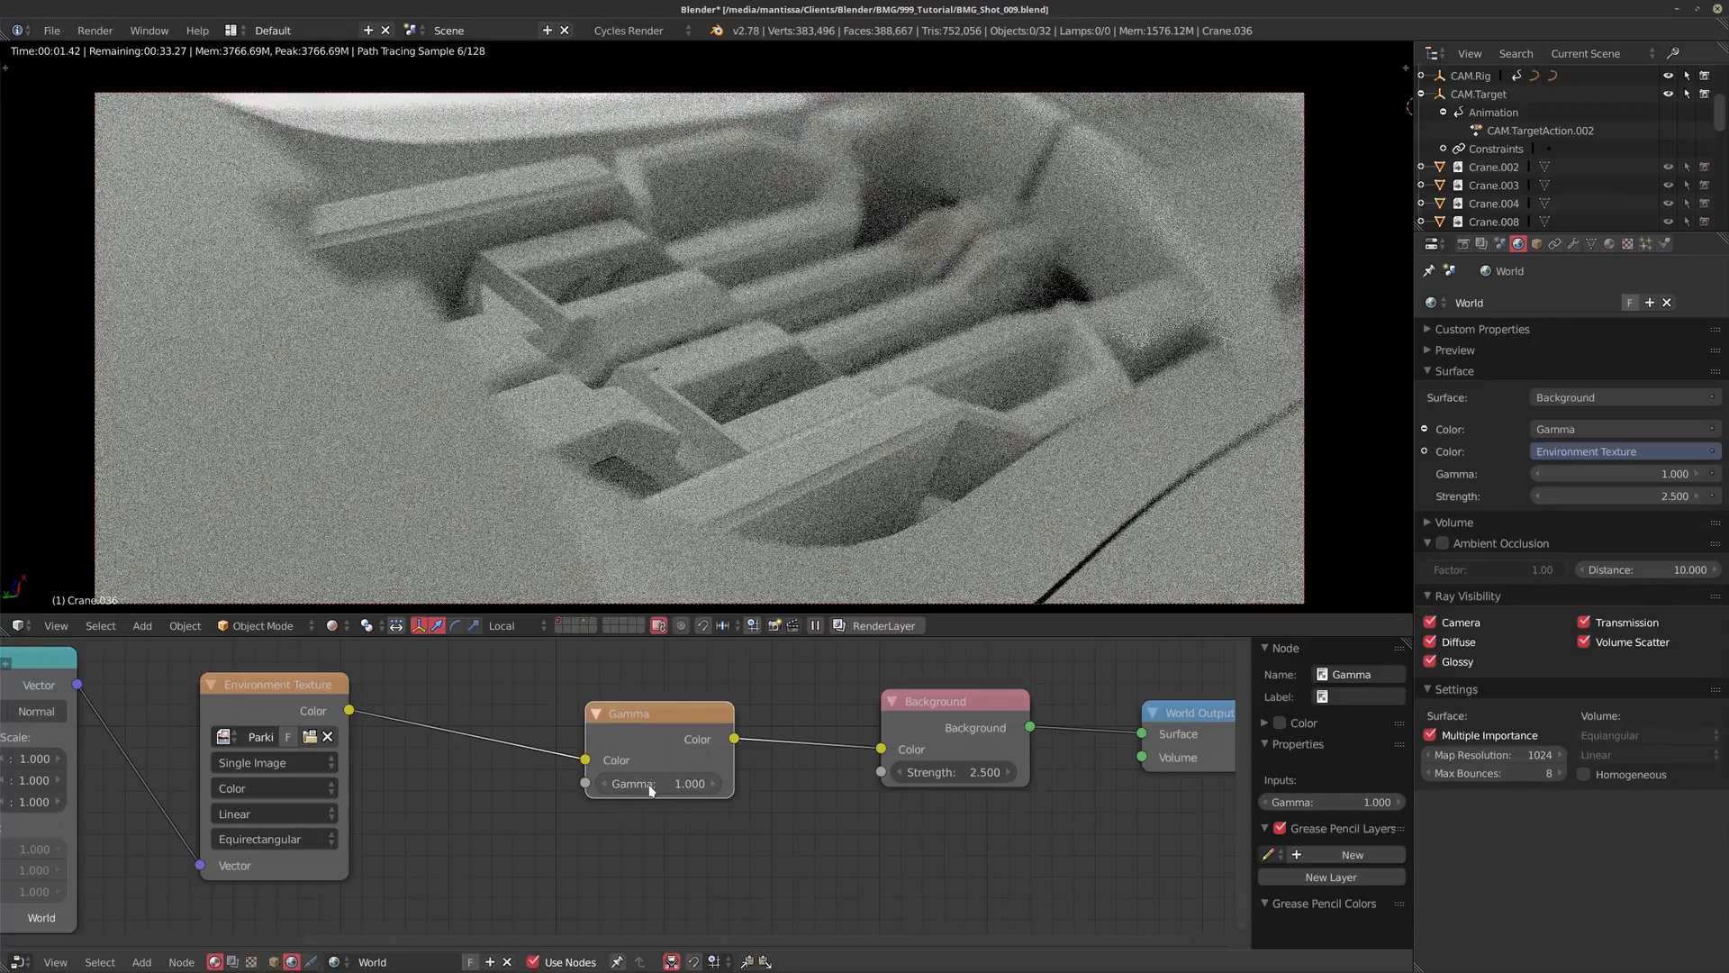
{"action": "left_click_drag", "start_coordinate": [625, 784], "coordinate": [670, 784]}
Step: Raise the Background node's strength, trying 3.5 and settling on 4
{"action": "left_click", "coordinate": [943, 772]}
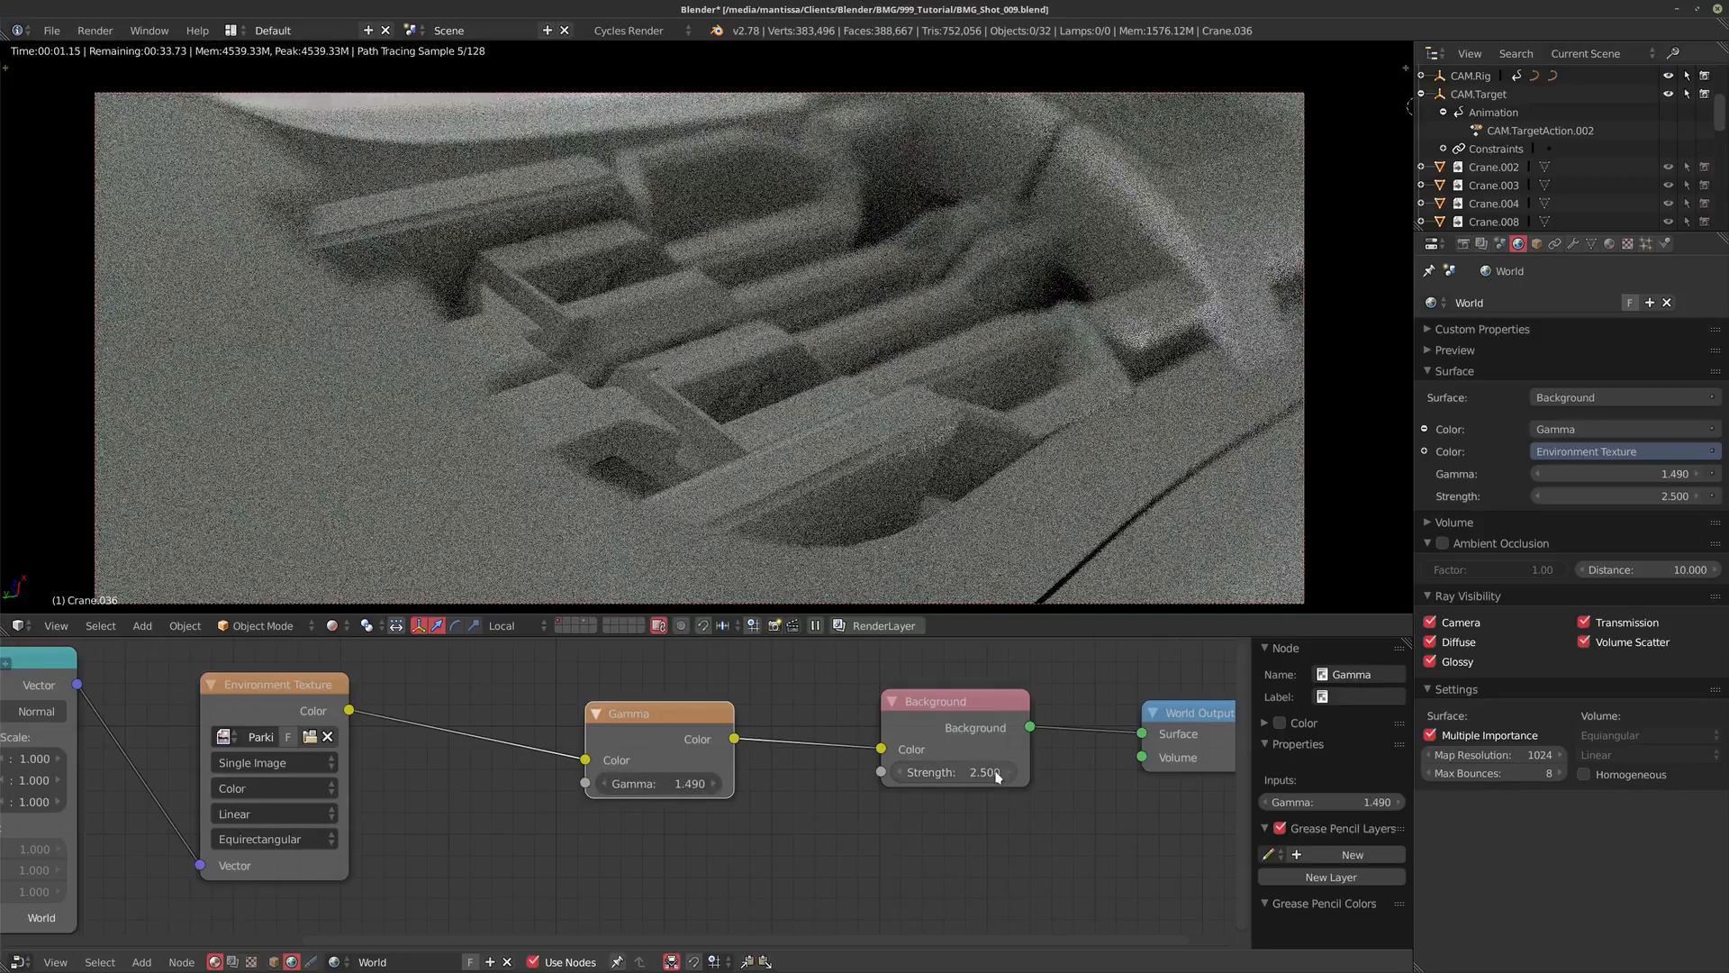
{"action": "type", "text": "3.5"}
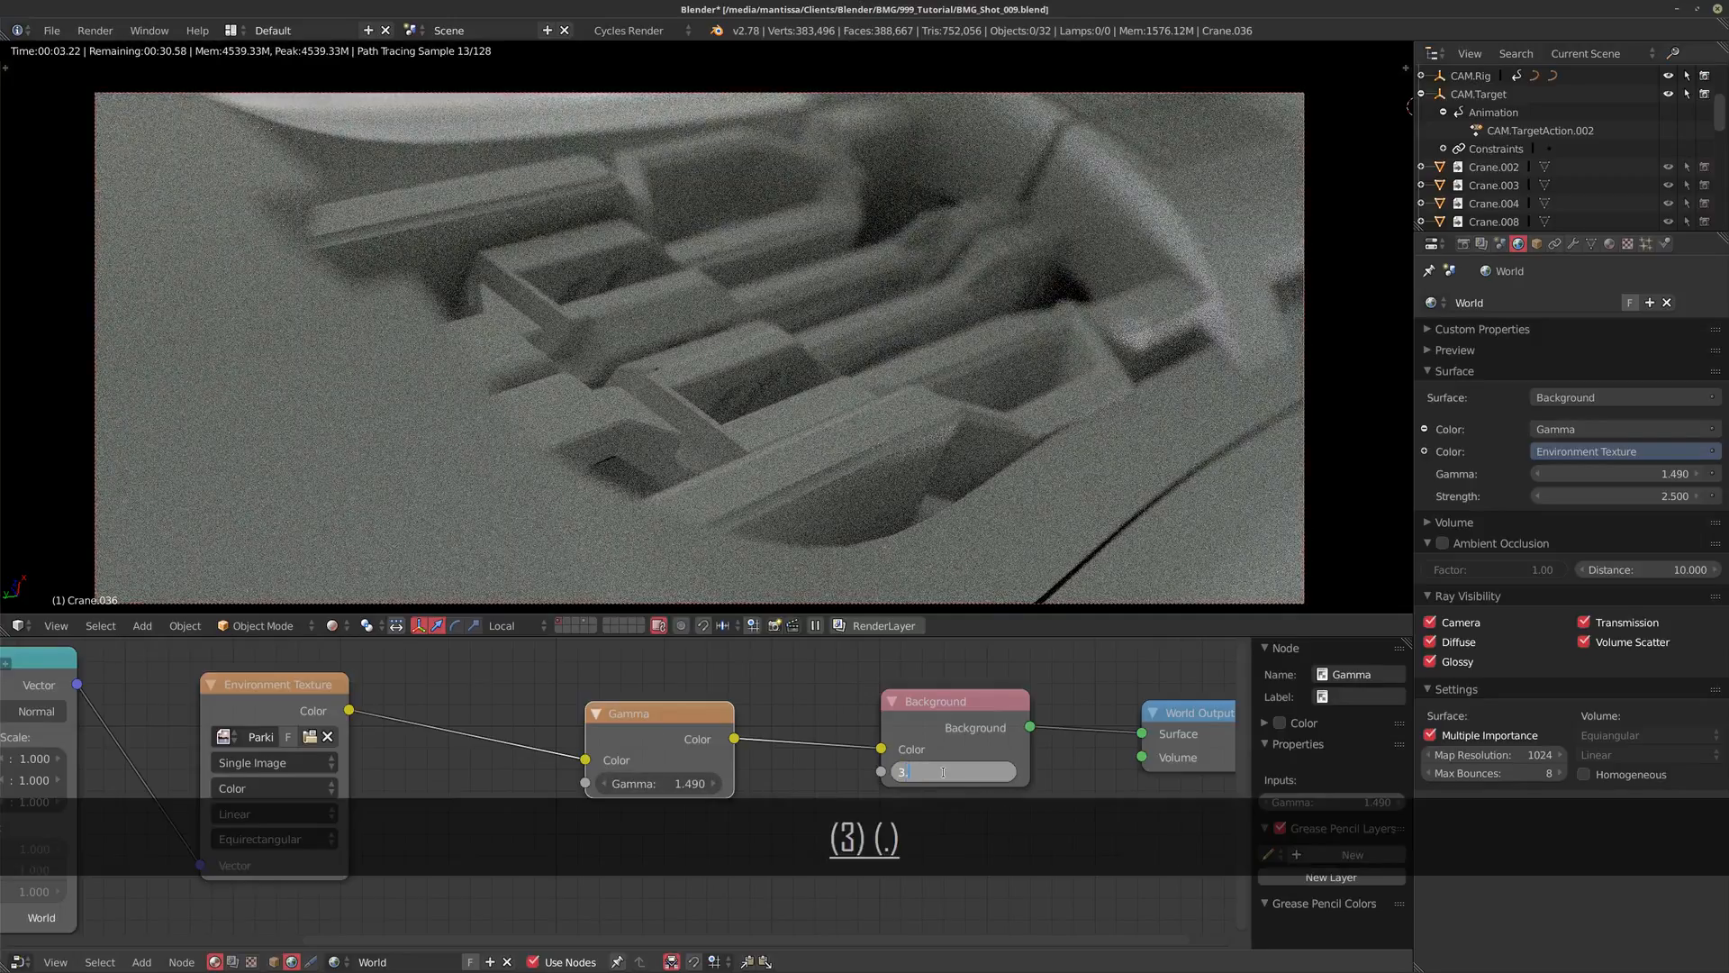
{"action": "key", "text": "Return"}
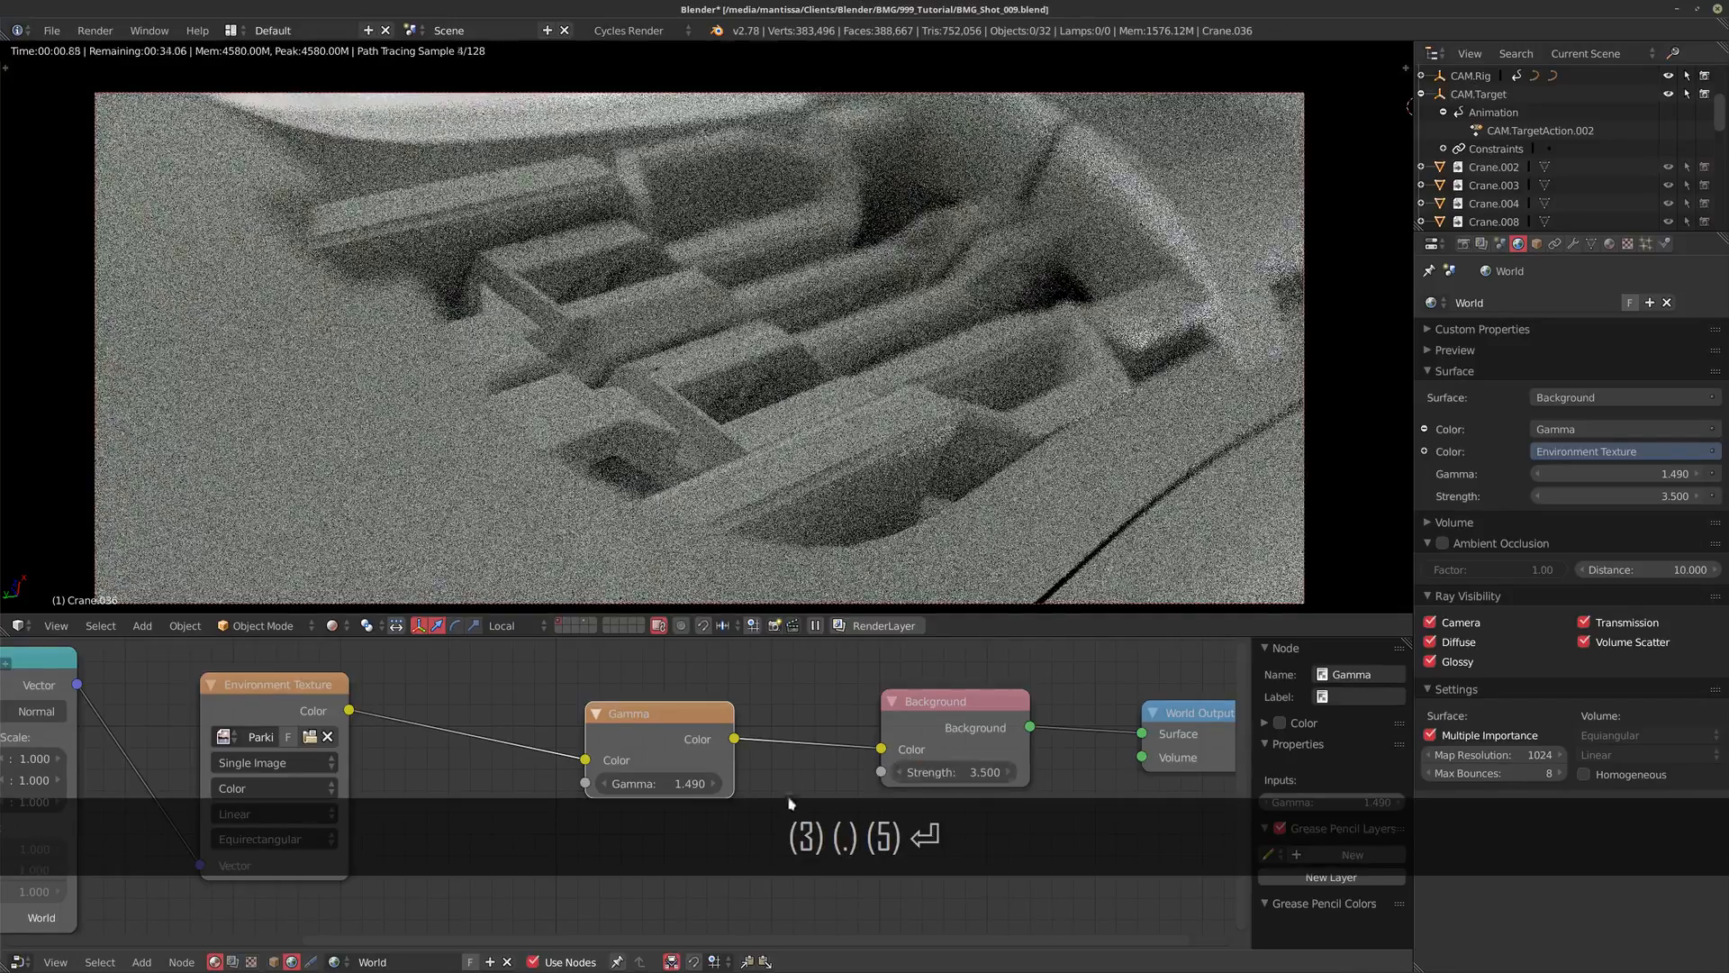
{"action": "left_click", "coordinate": [943, 772]}
{"action": "type", "text": "4"}
{"action": "key", "text": "Return"}
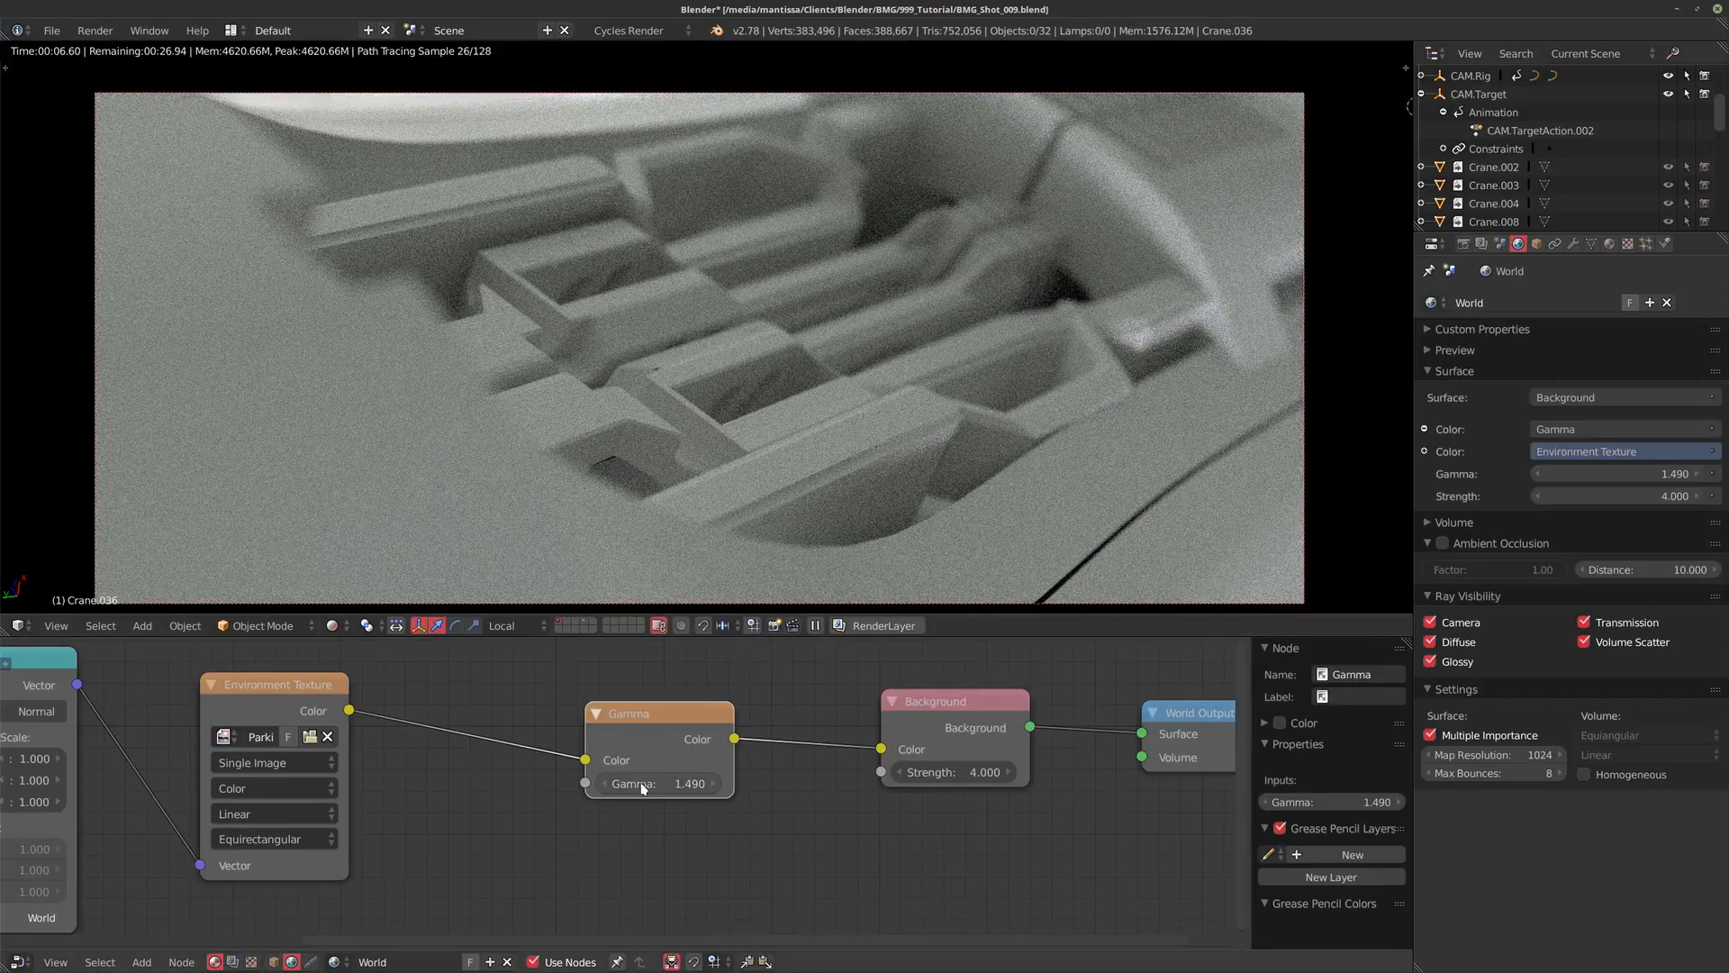
Step: Reposition the Gamma node so it sits evenly between the Environment Texture and Background nodes
{"action": "left_click_drag", "start_coordinate": [671, 721], "coordinate": [706, 699]}
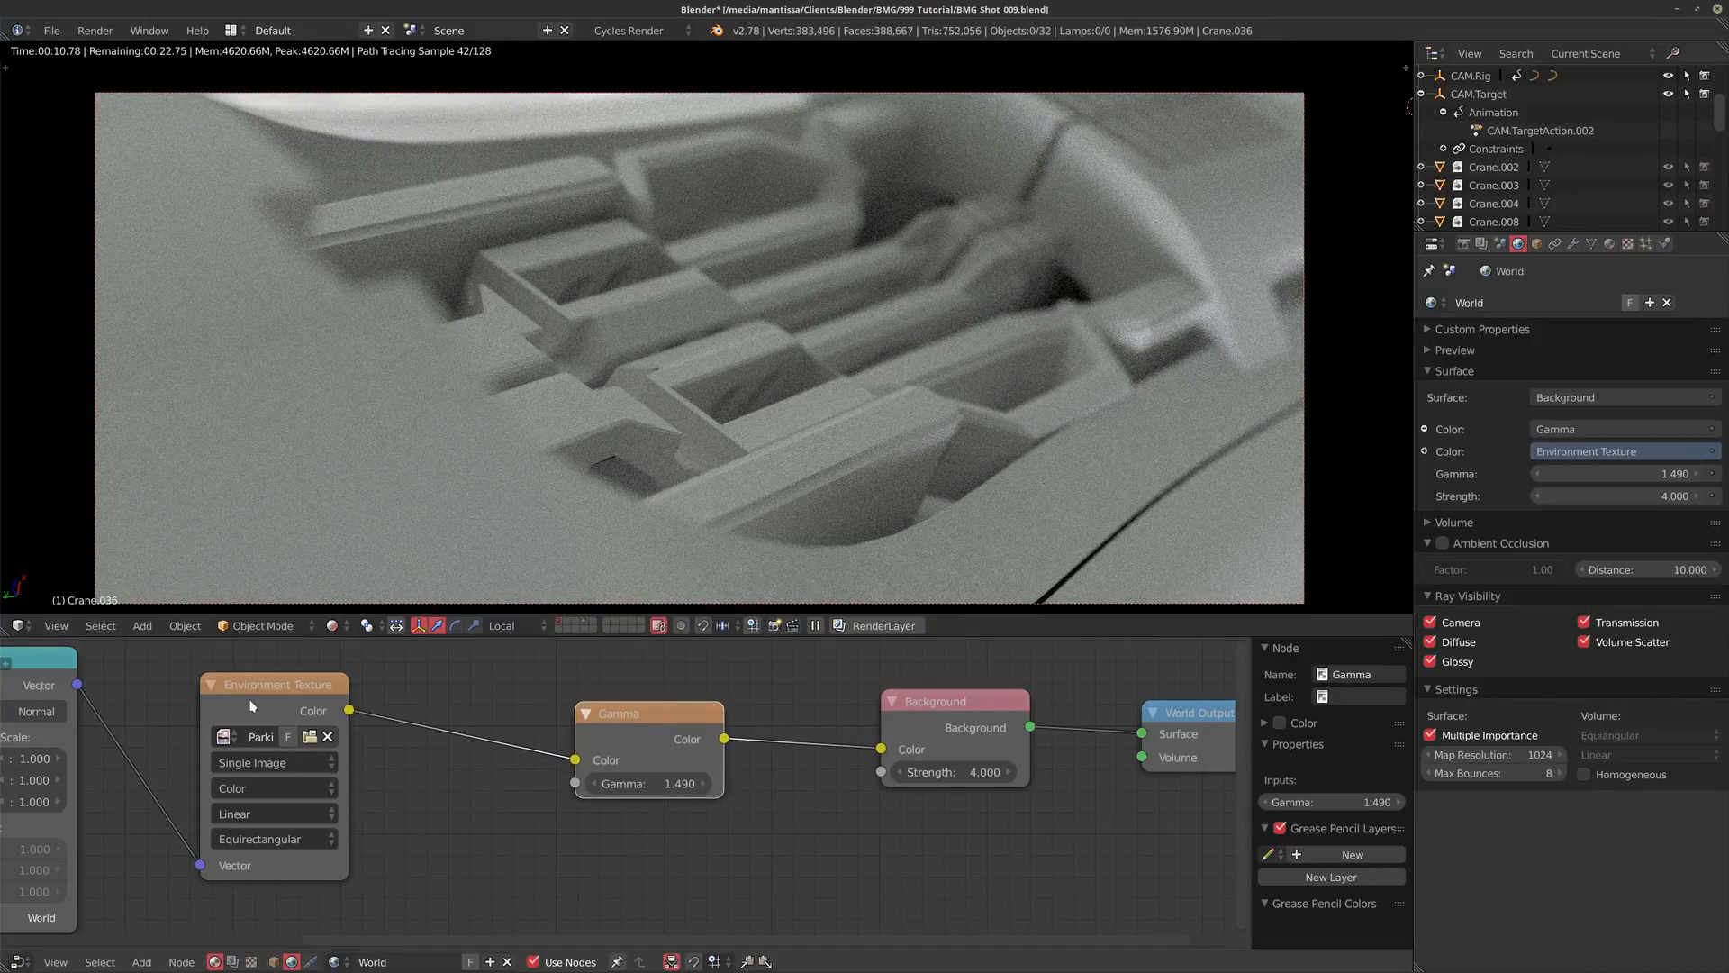
{"action": "middle_click_drag", "start_coordinate": [371, 709], "coordinate": [565, 706]}
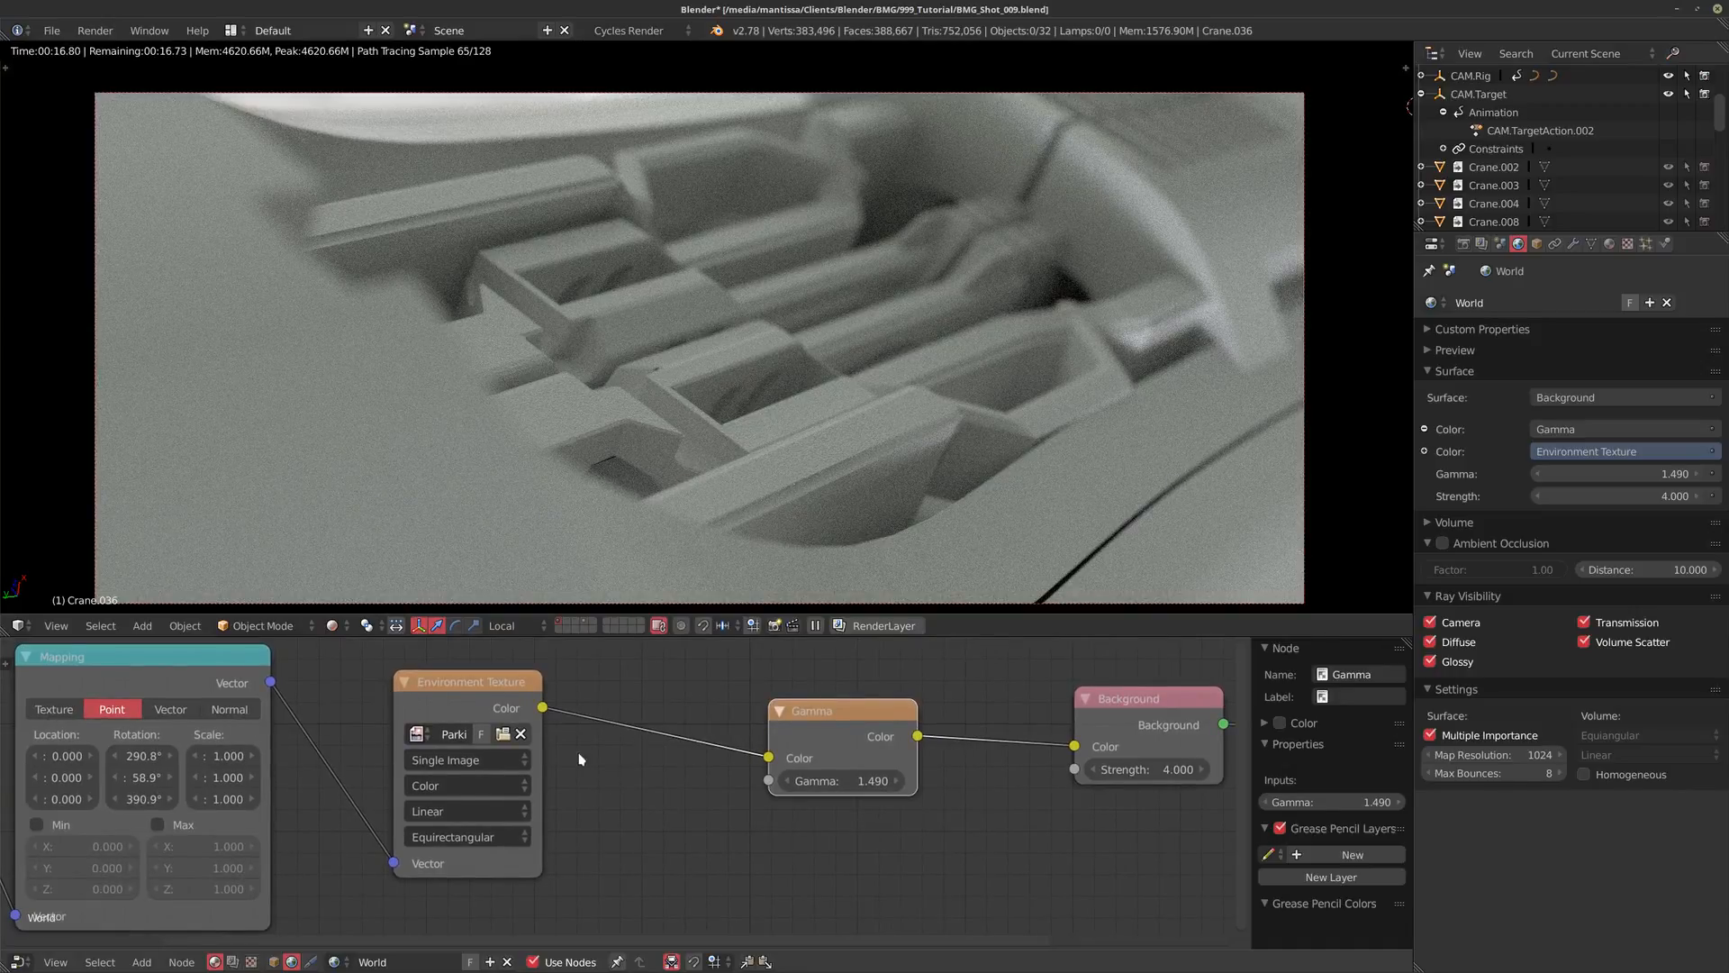
{"action": "middle_click_drag", "start_coordinate": [579, 759], "coordinate": [494, 764]}
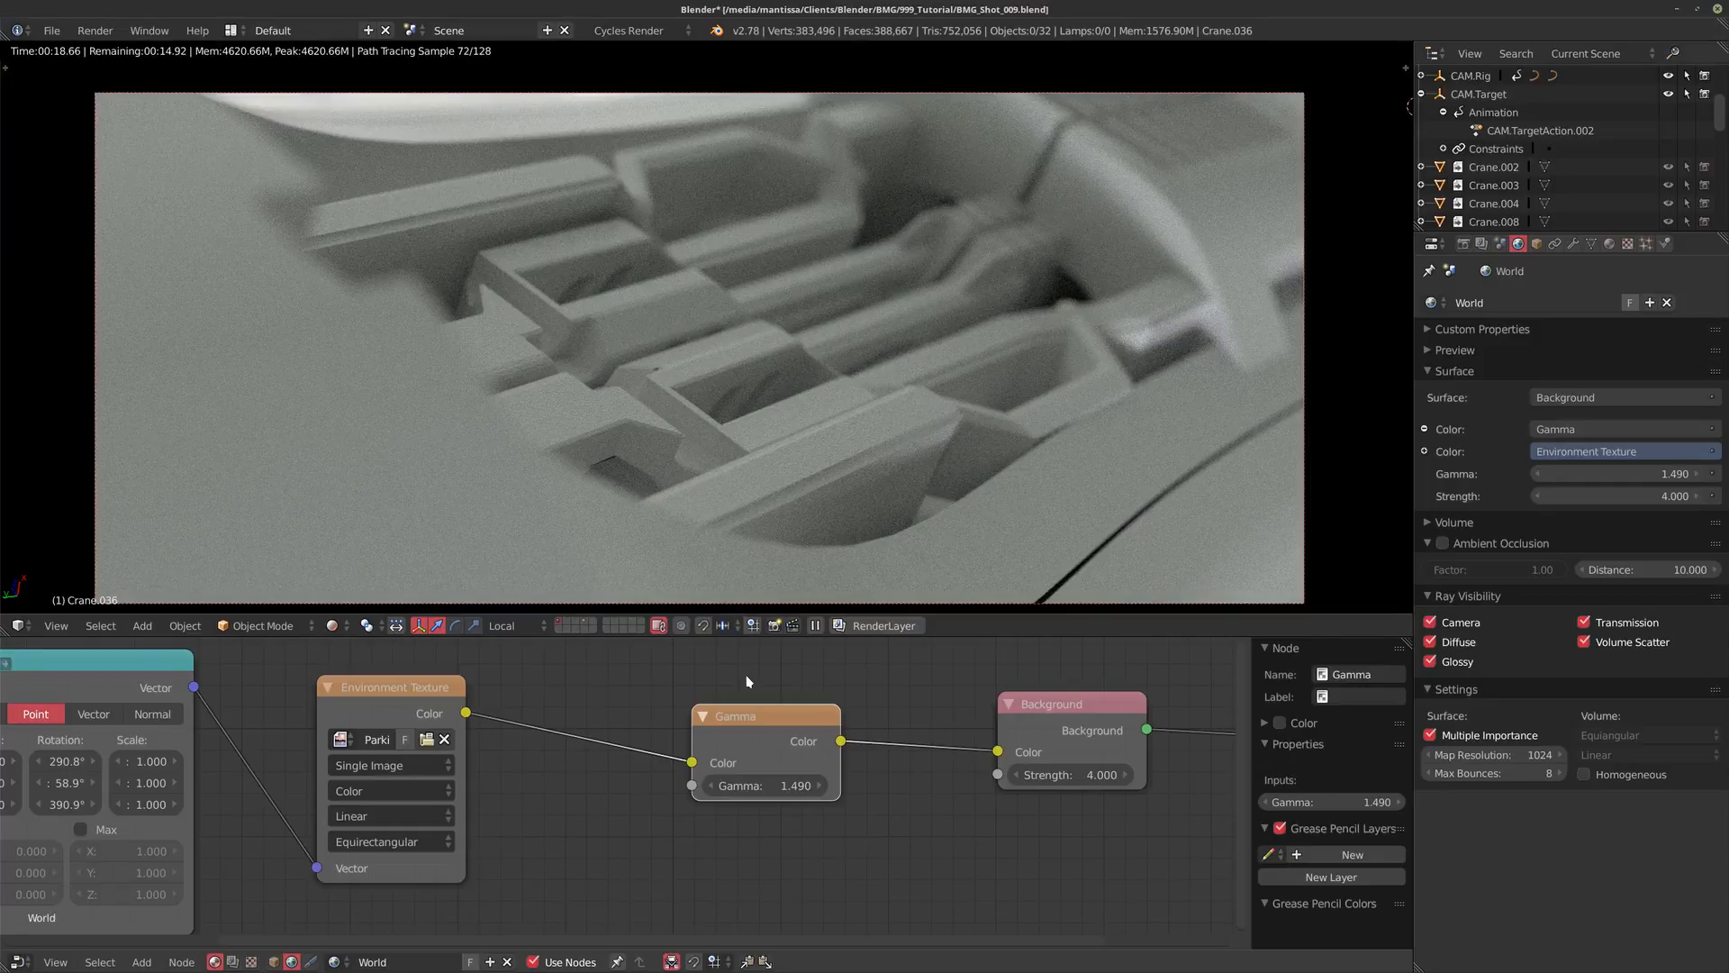
{"action": "mouse_move", "coordinate": [763, 716]}
{"action": "left_mouse_down"}
{"action": "mouse_move", "coordinate": [707, 710]}
{"action": "mouse_move", "coordinate": [745, 704]}
{"action": "left_mouse_up"}
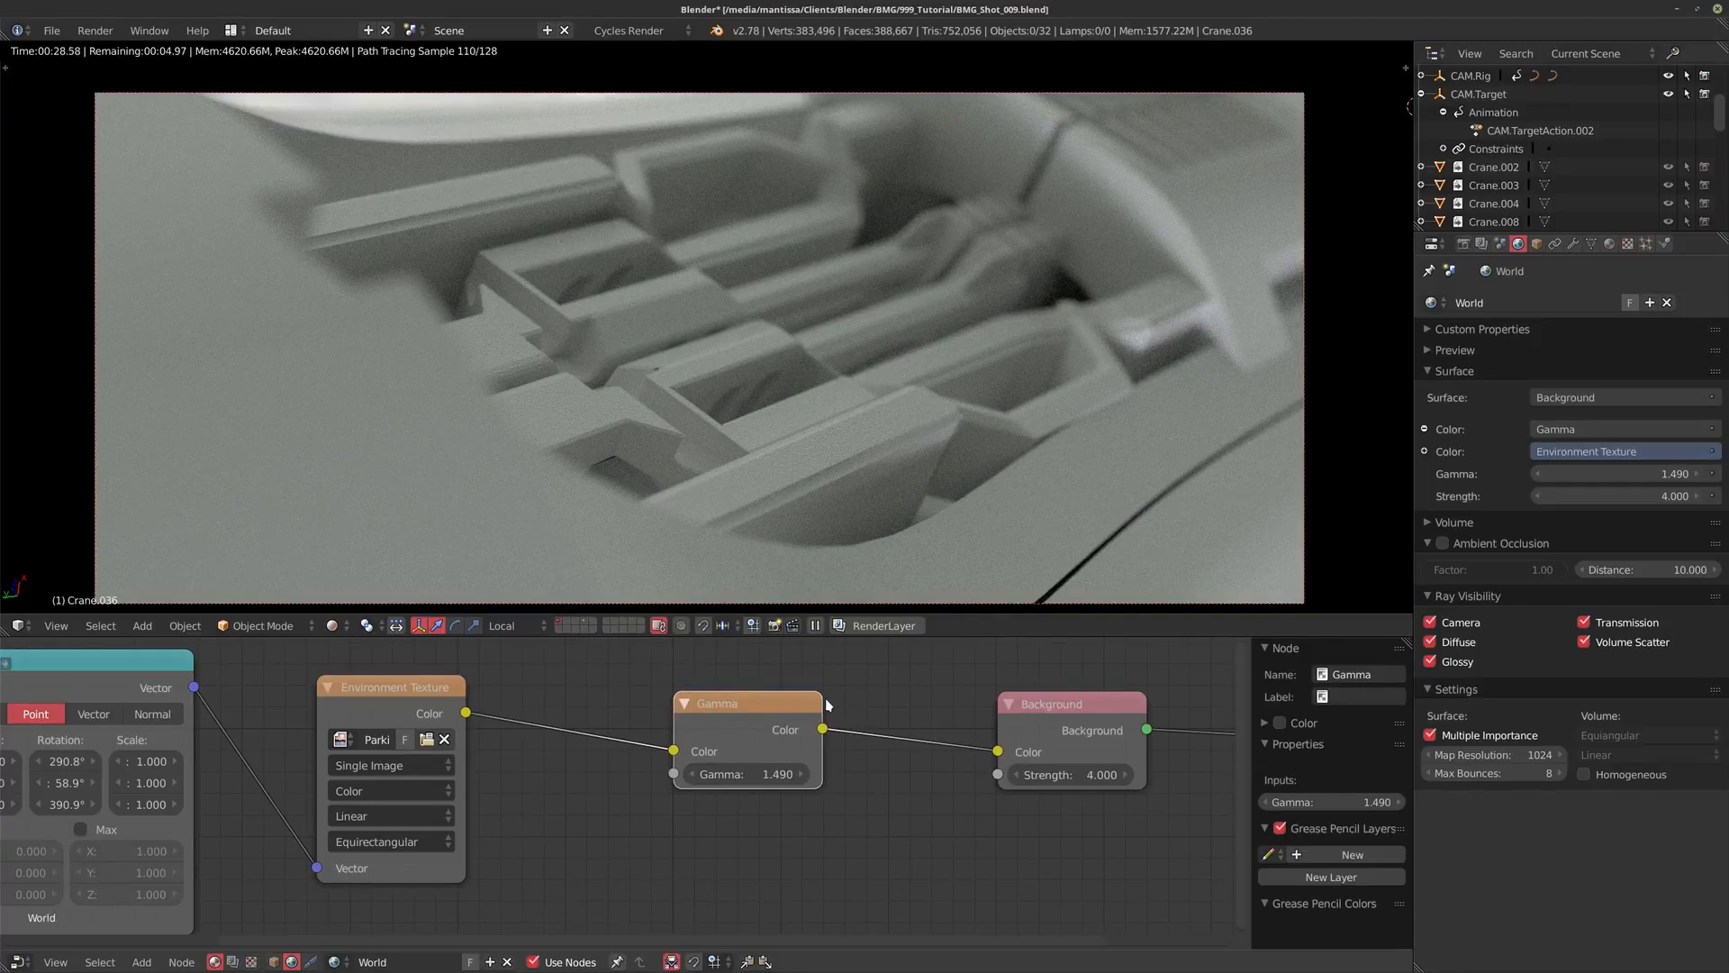
{"action": "scroll", "coordinate": [868, 743], "scroll_direction": "down", "scroll_amount": 3}
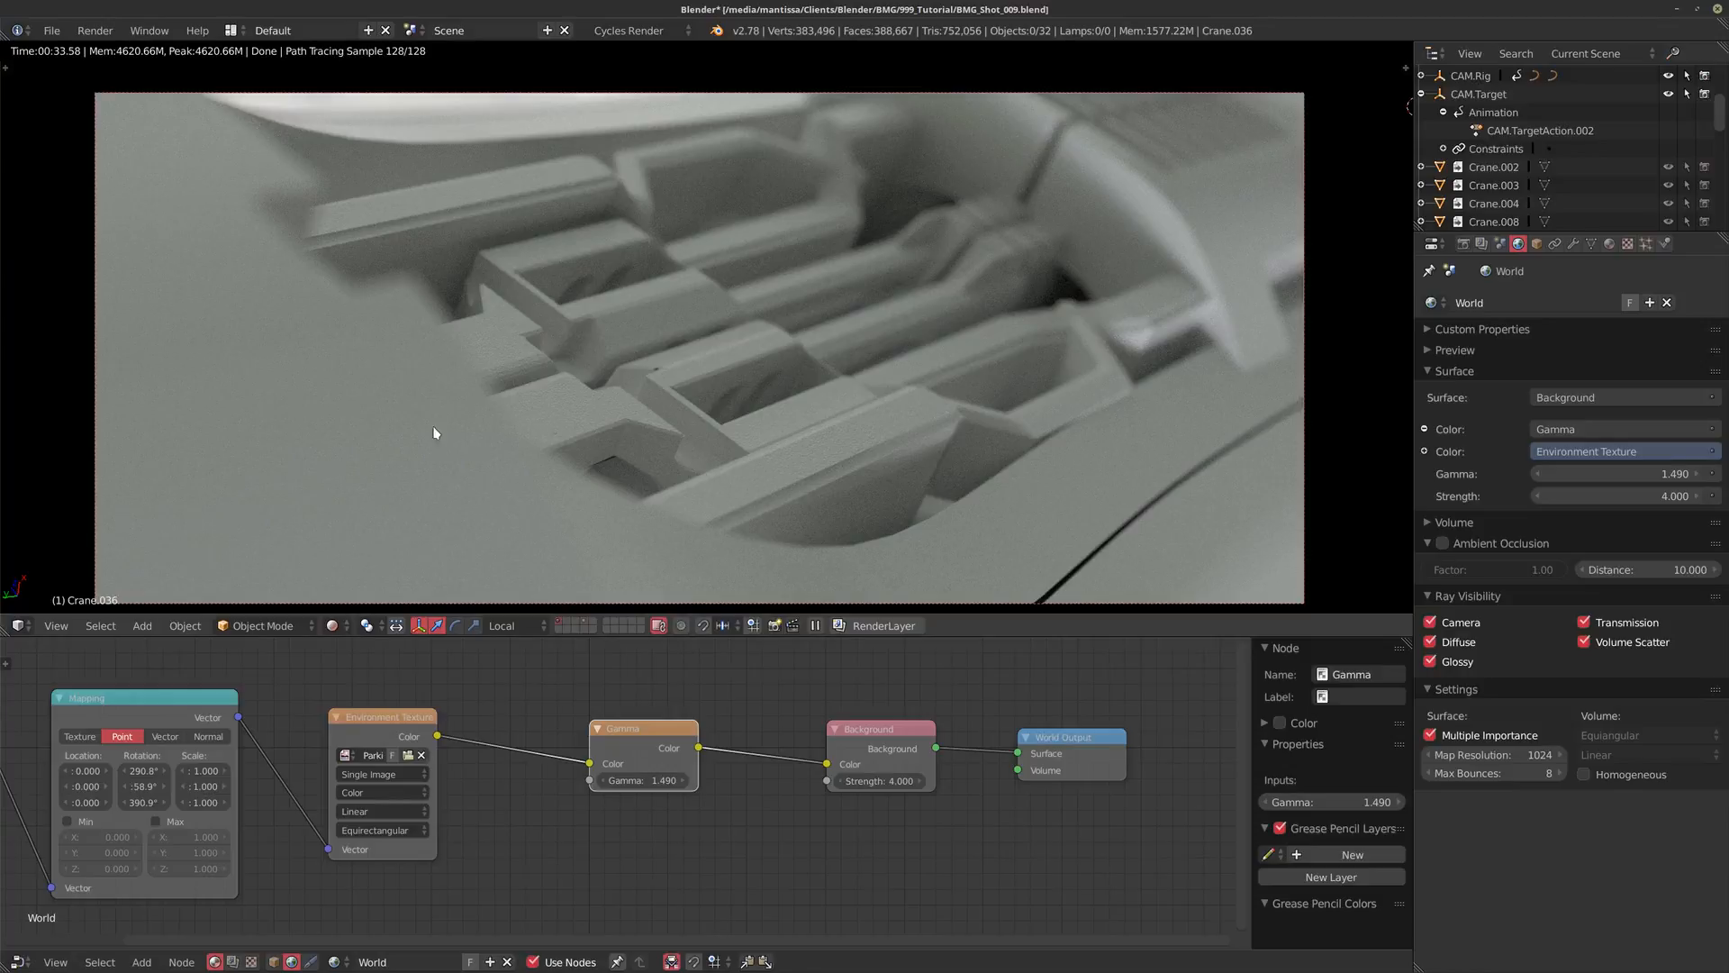
Step: Examine the scene's Color Management settings, including the view, exposure, gamma and look
{"action": "left_click", "coordinate": [1501, 243]}
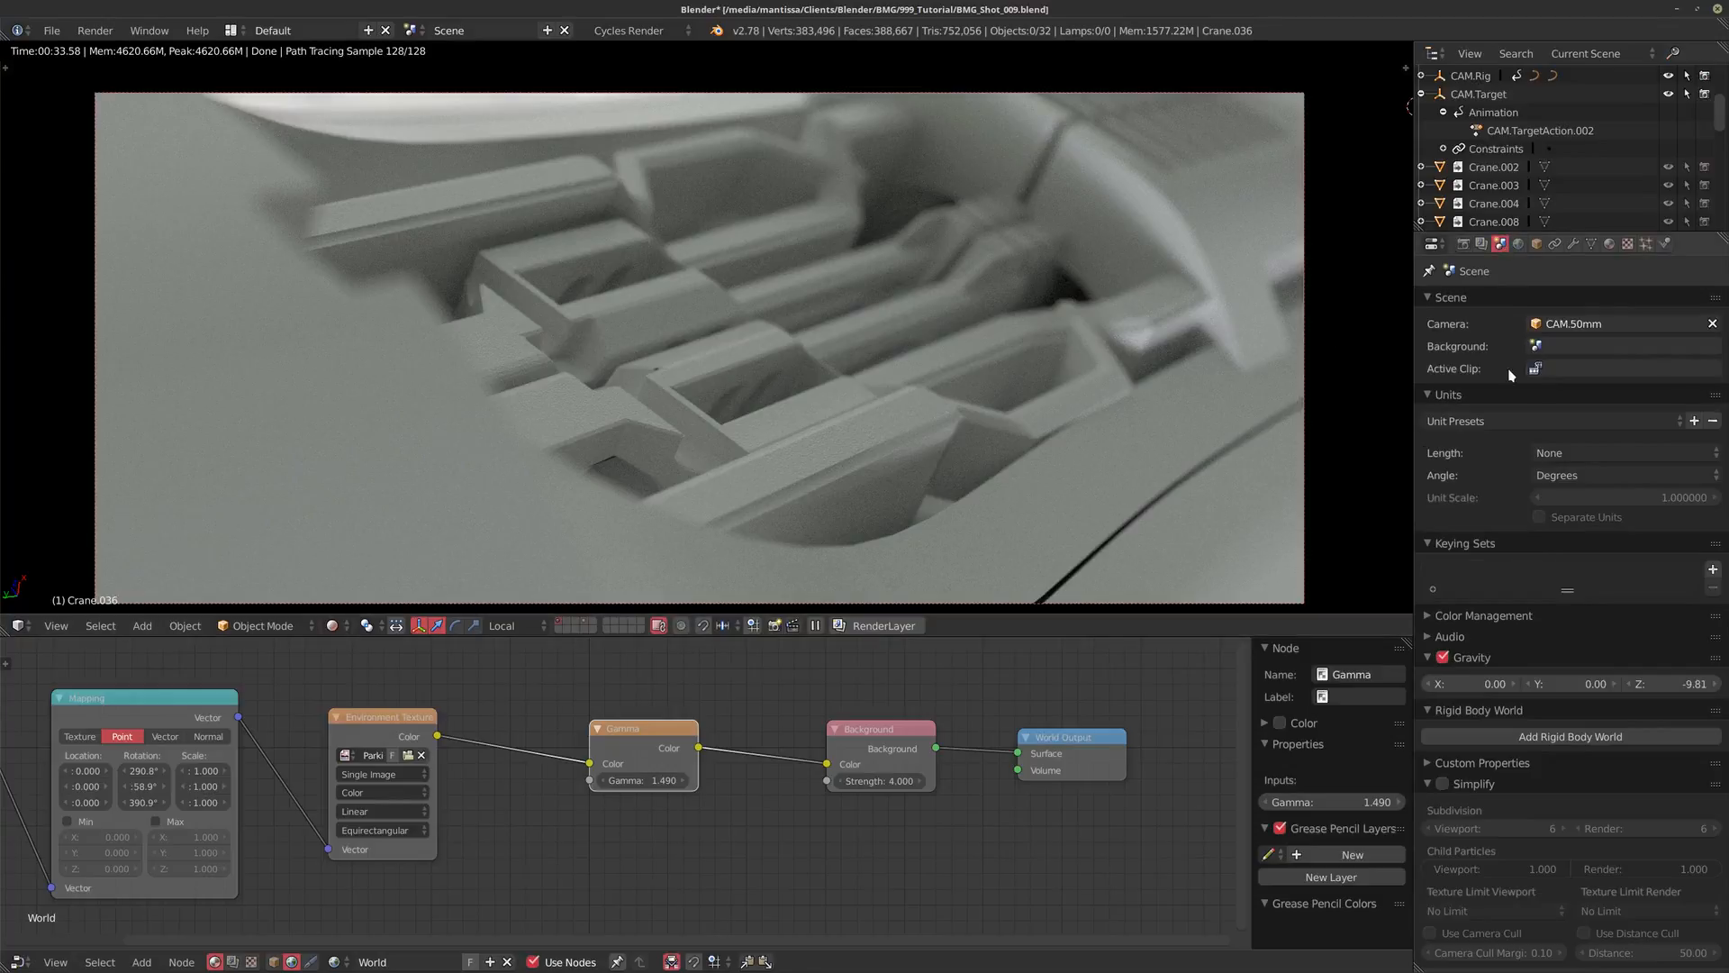
{"action": "left_click", "coordinate": [1491, 616]}
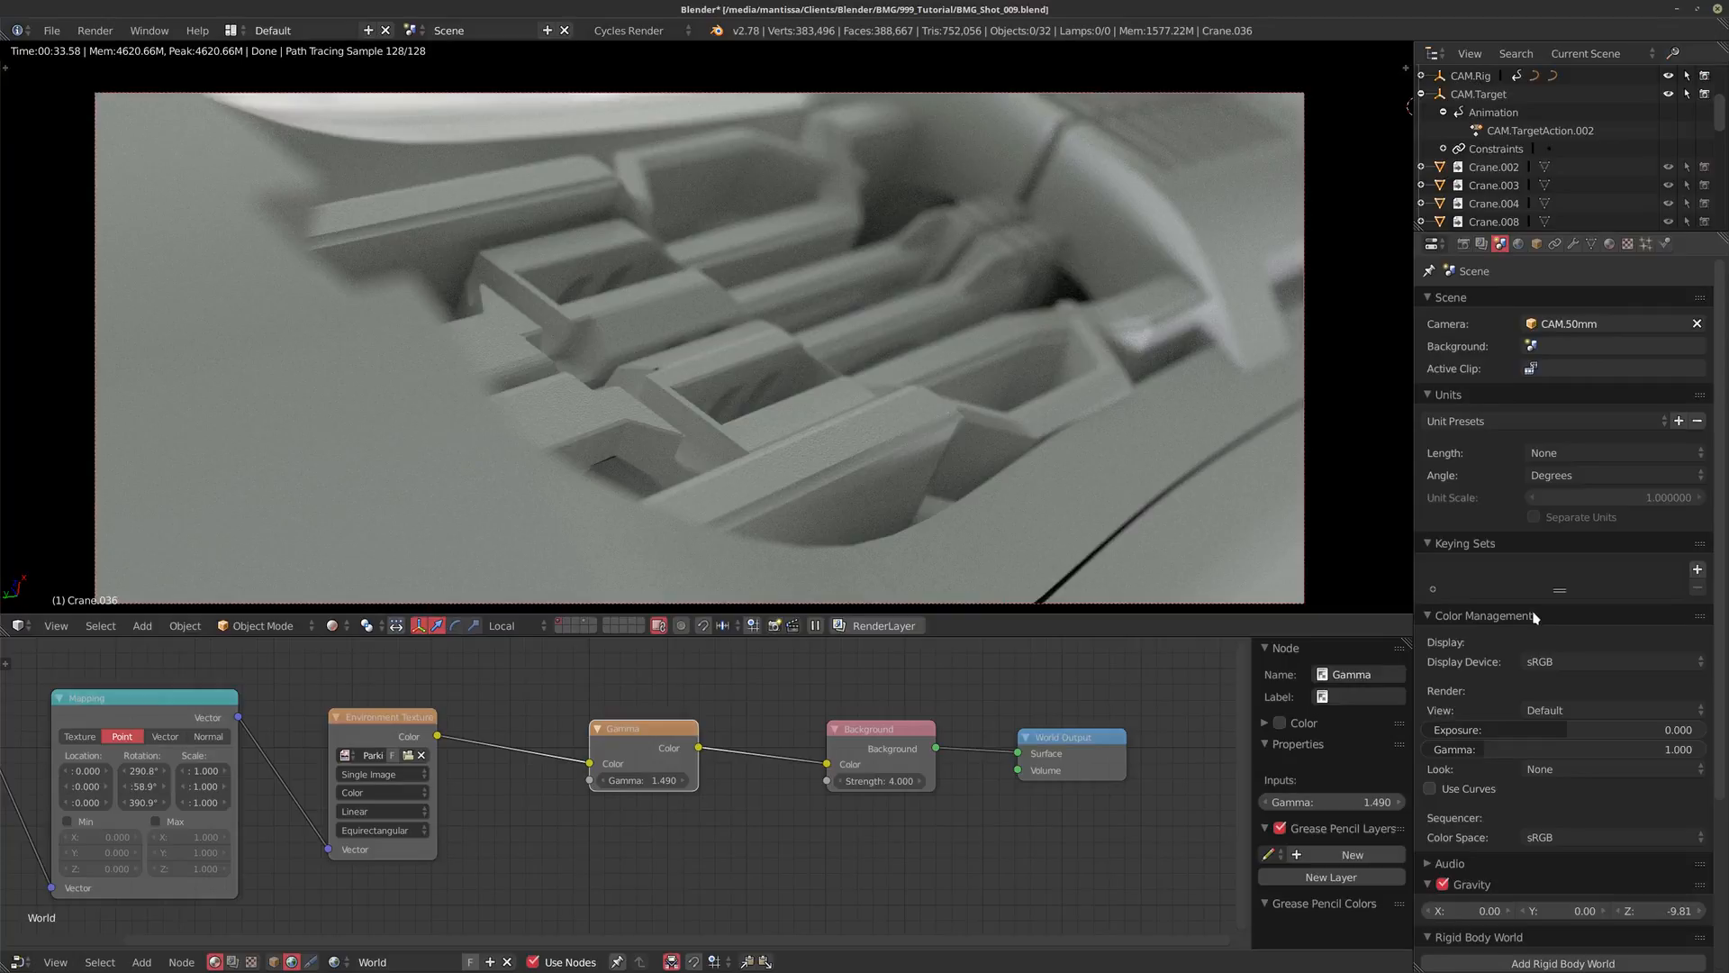
{"action": "left_click", "coordinate": [1536, 616]}
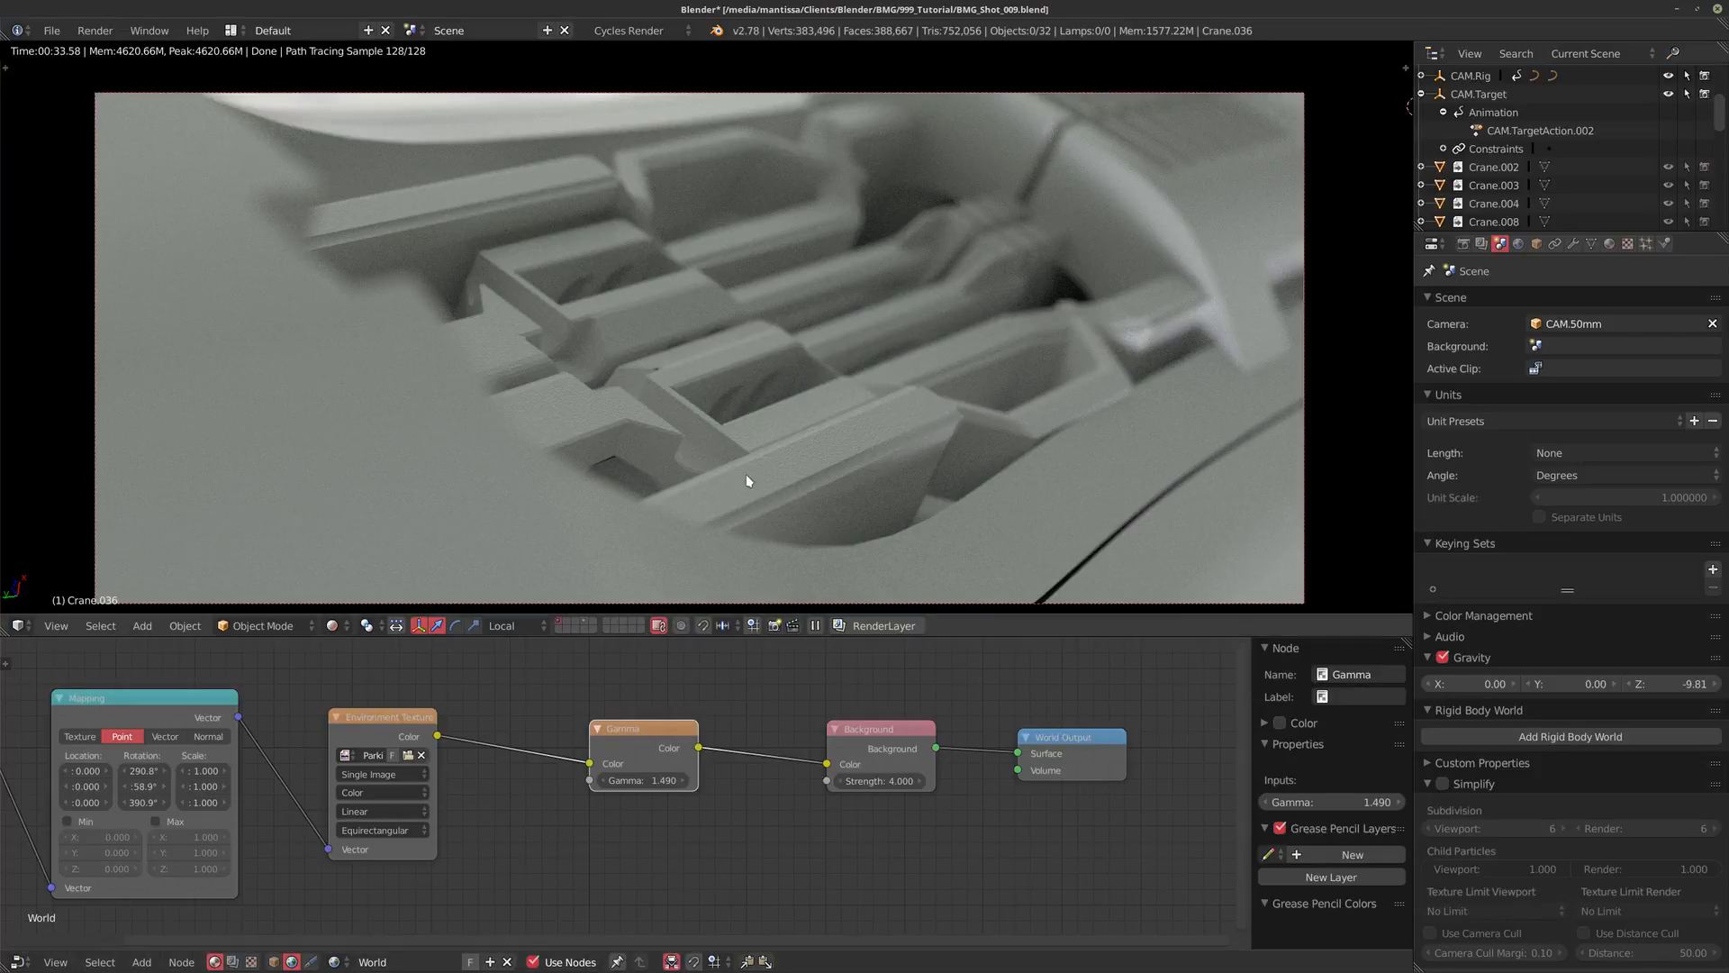
Step: Replace the node editor with a 3D View and place the 3D cursor among the detailed parts seen by the camera
{"action": "left_click", "coordinate": [29, 962]}
{"action": "left_click", "coordinate": [78, 937]}
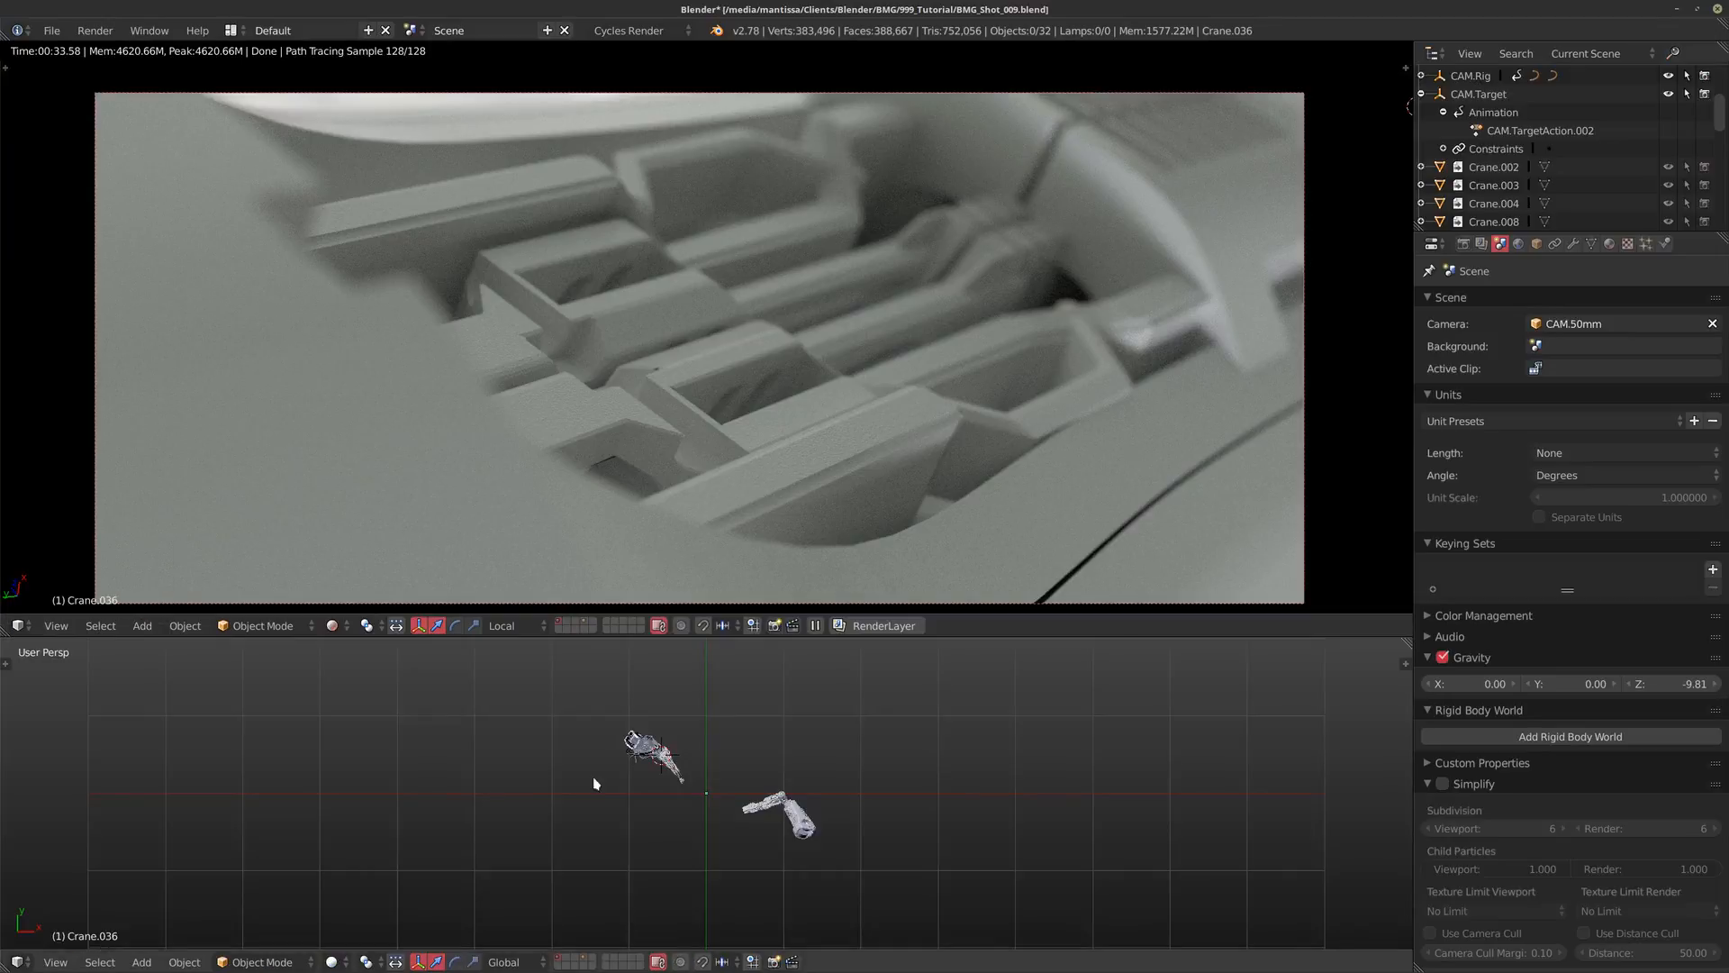
{"action": "middle_click_drag", "start_coordinate": [617, 767], "coordinate": [645, 749]}
{"action": "scroll", "coordinate": [807, 726], "scroll_direction": "up", "scroll_amount": 8}
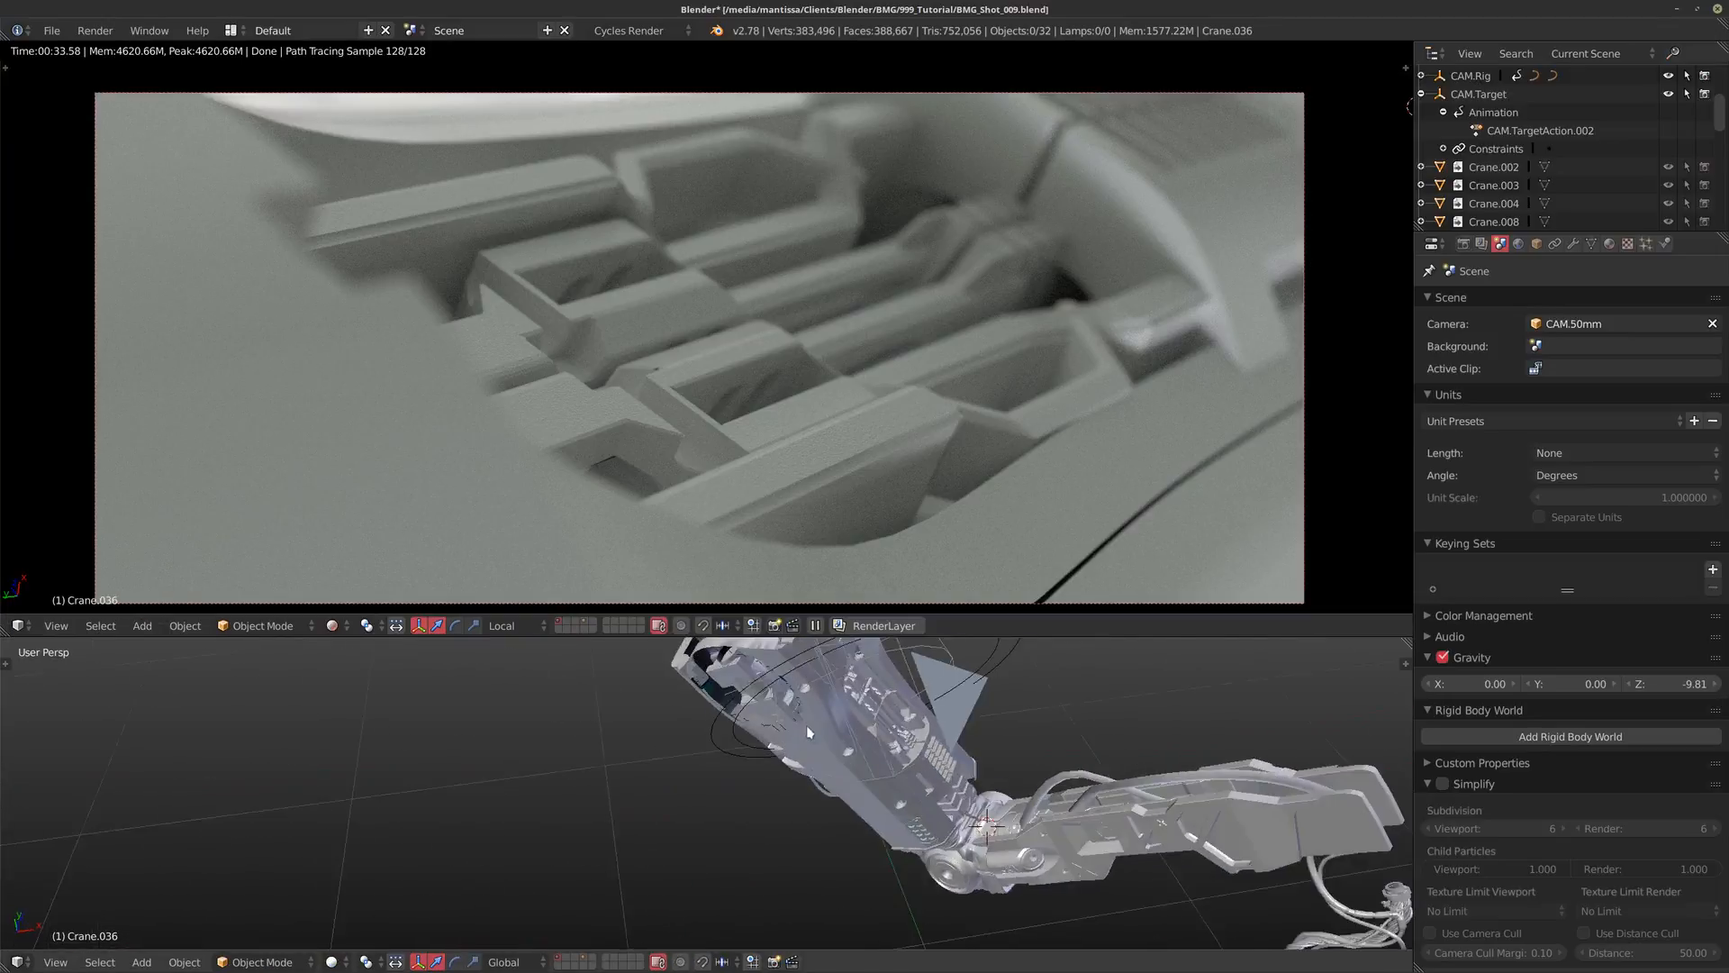
{"action": "middle_click_drag", "start_coordinate": [807, 726], "coordinate": [509, 878]}
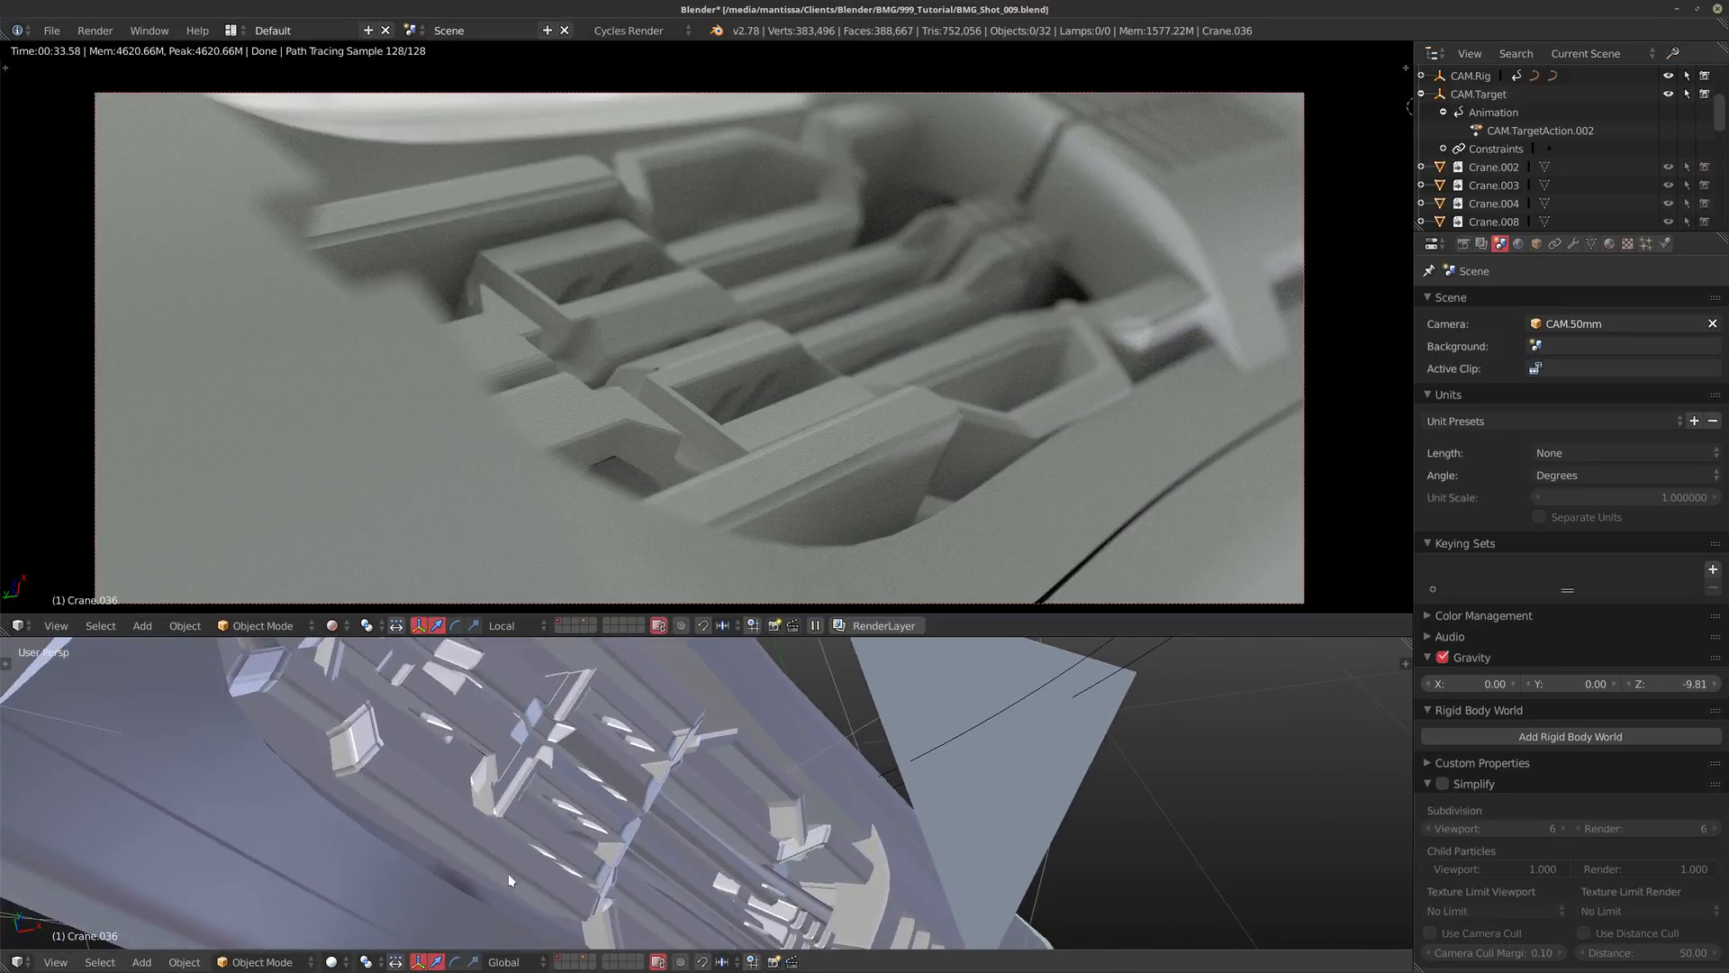
{"action": "left_click", "coordinate": [560, 780]}
{"action": "middle_click_drag", "start_coordinate": [560, 780], "coordinate": [697, 801]}
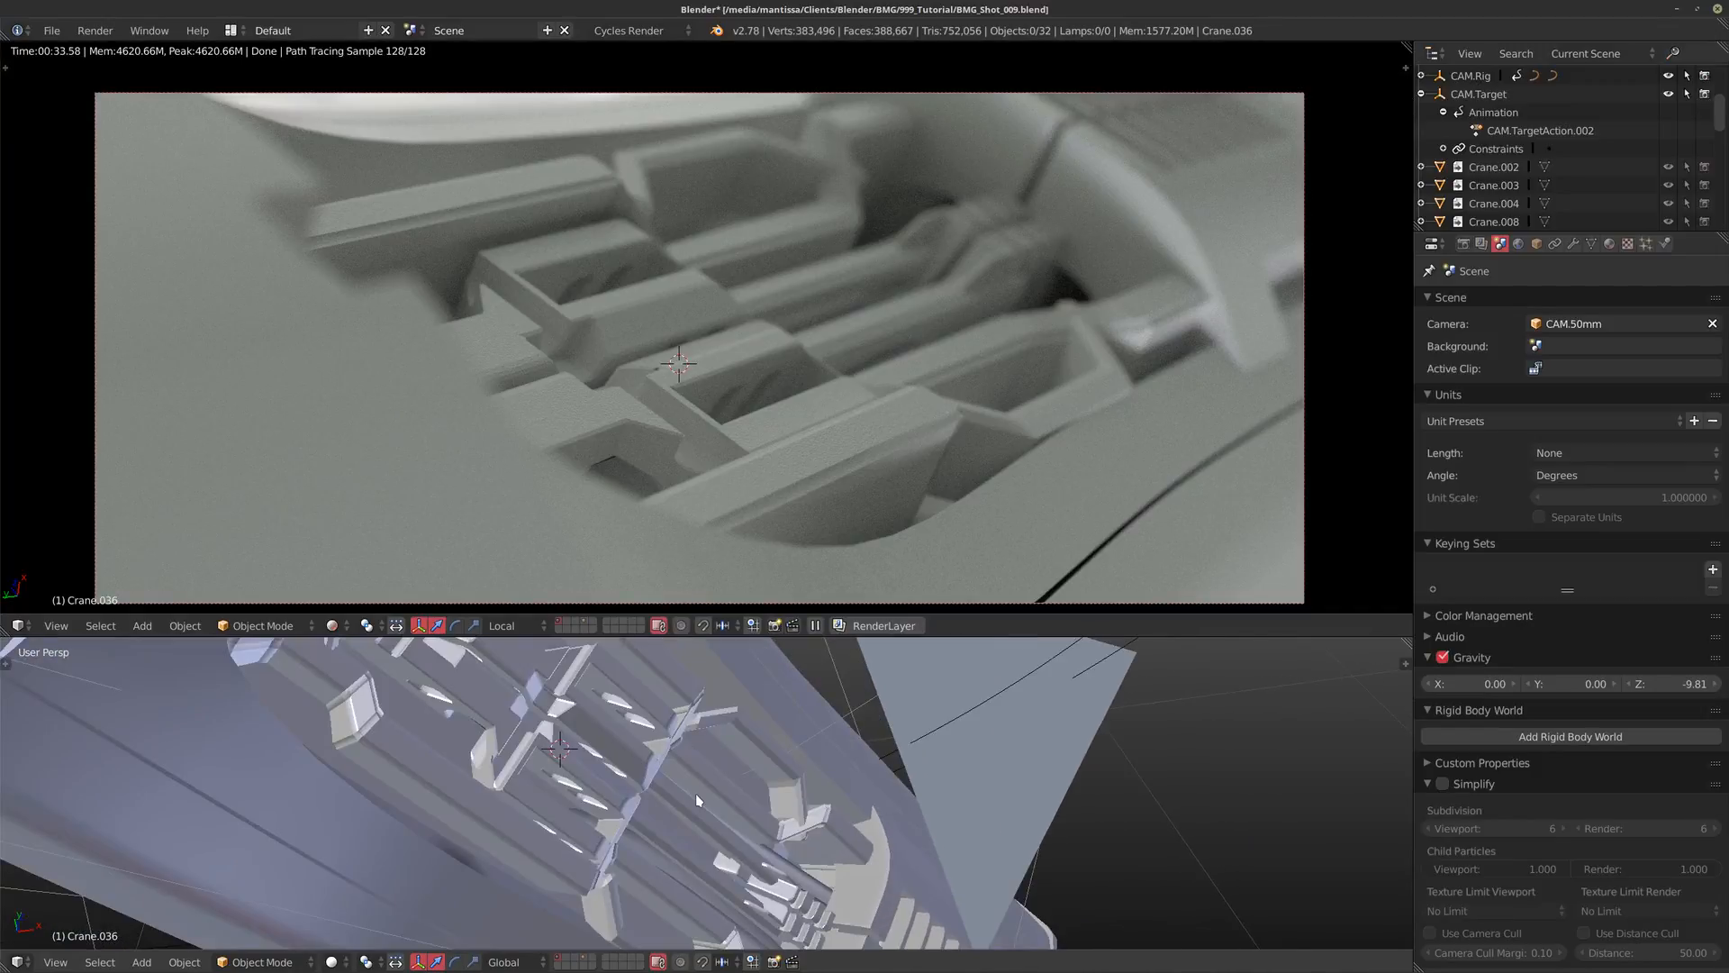
Step: Add an Area lamp at the 3D cursor and move it up and away from the model
{"action": "key", "text": "shift+a"}
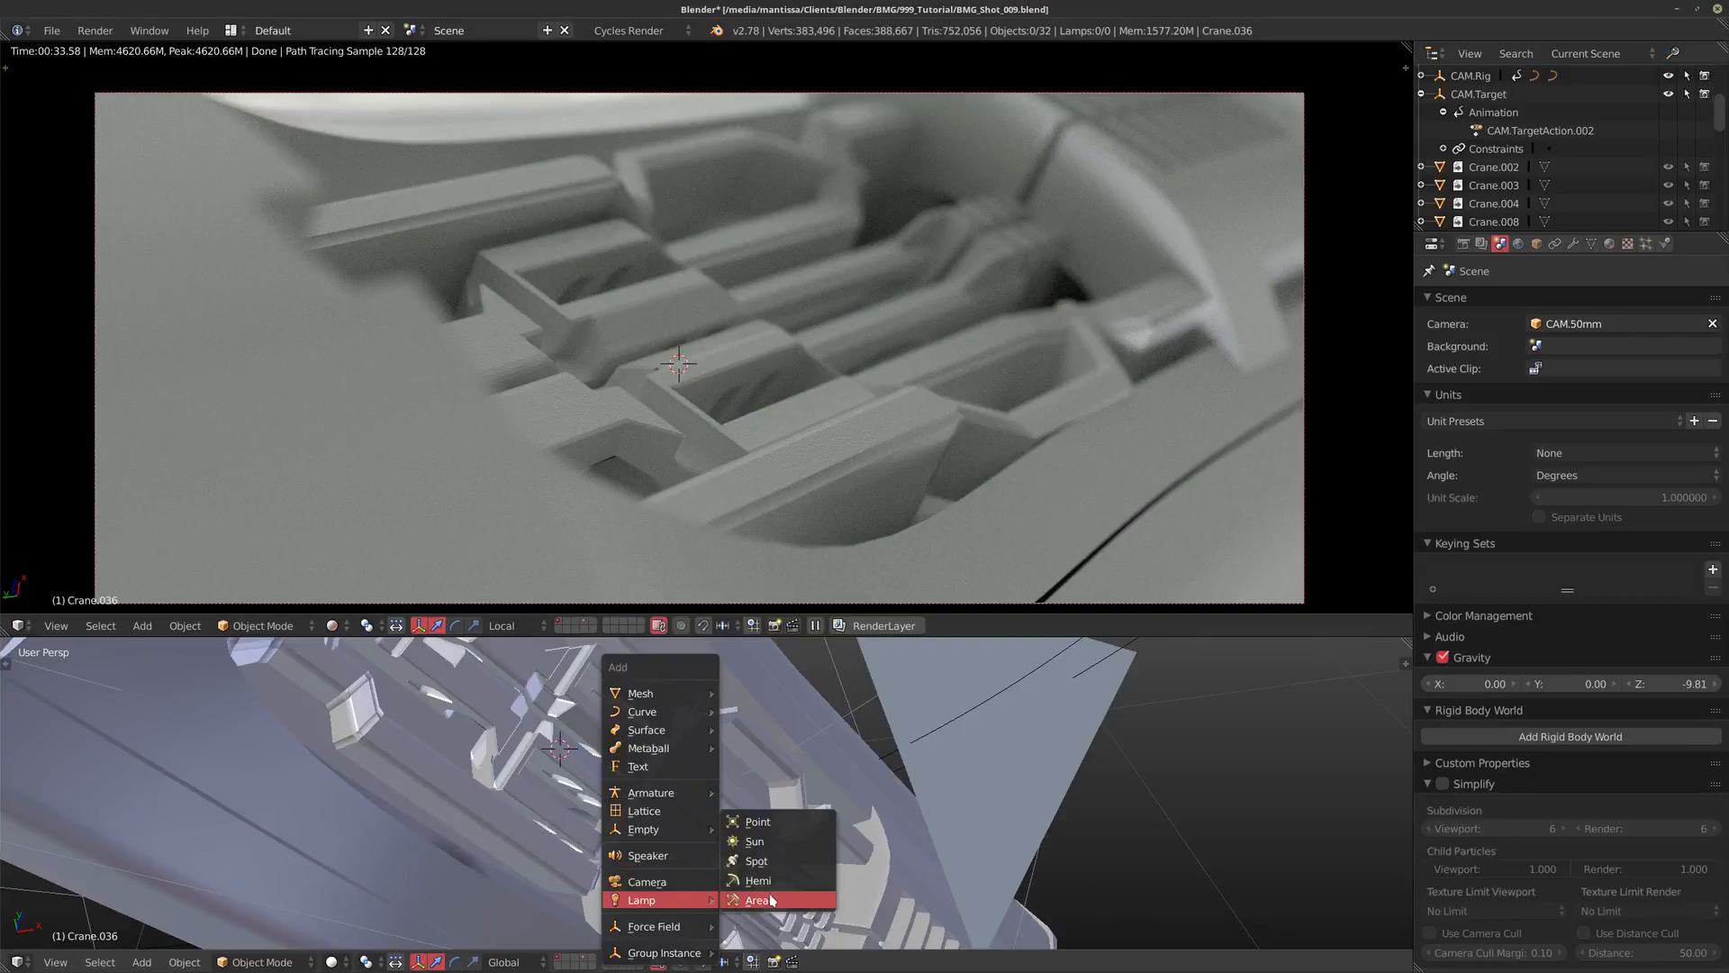
{"action": "left_click", "coordinate": [734, 899]}
{"action": "scroll", "coordinate": [716, 763], "scroll_direction": "down", "scroll_amount": 5}
{"action": "middle_click_drag", "start_coordinate": [606, 764], "coordinate": [618, 721]}
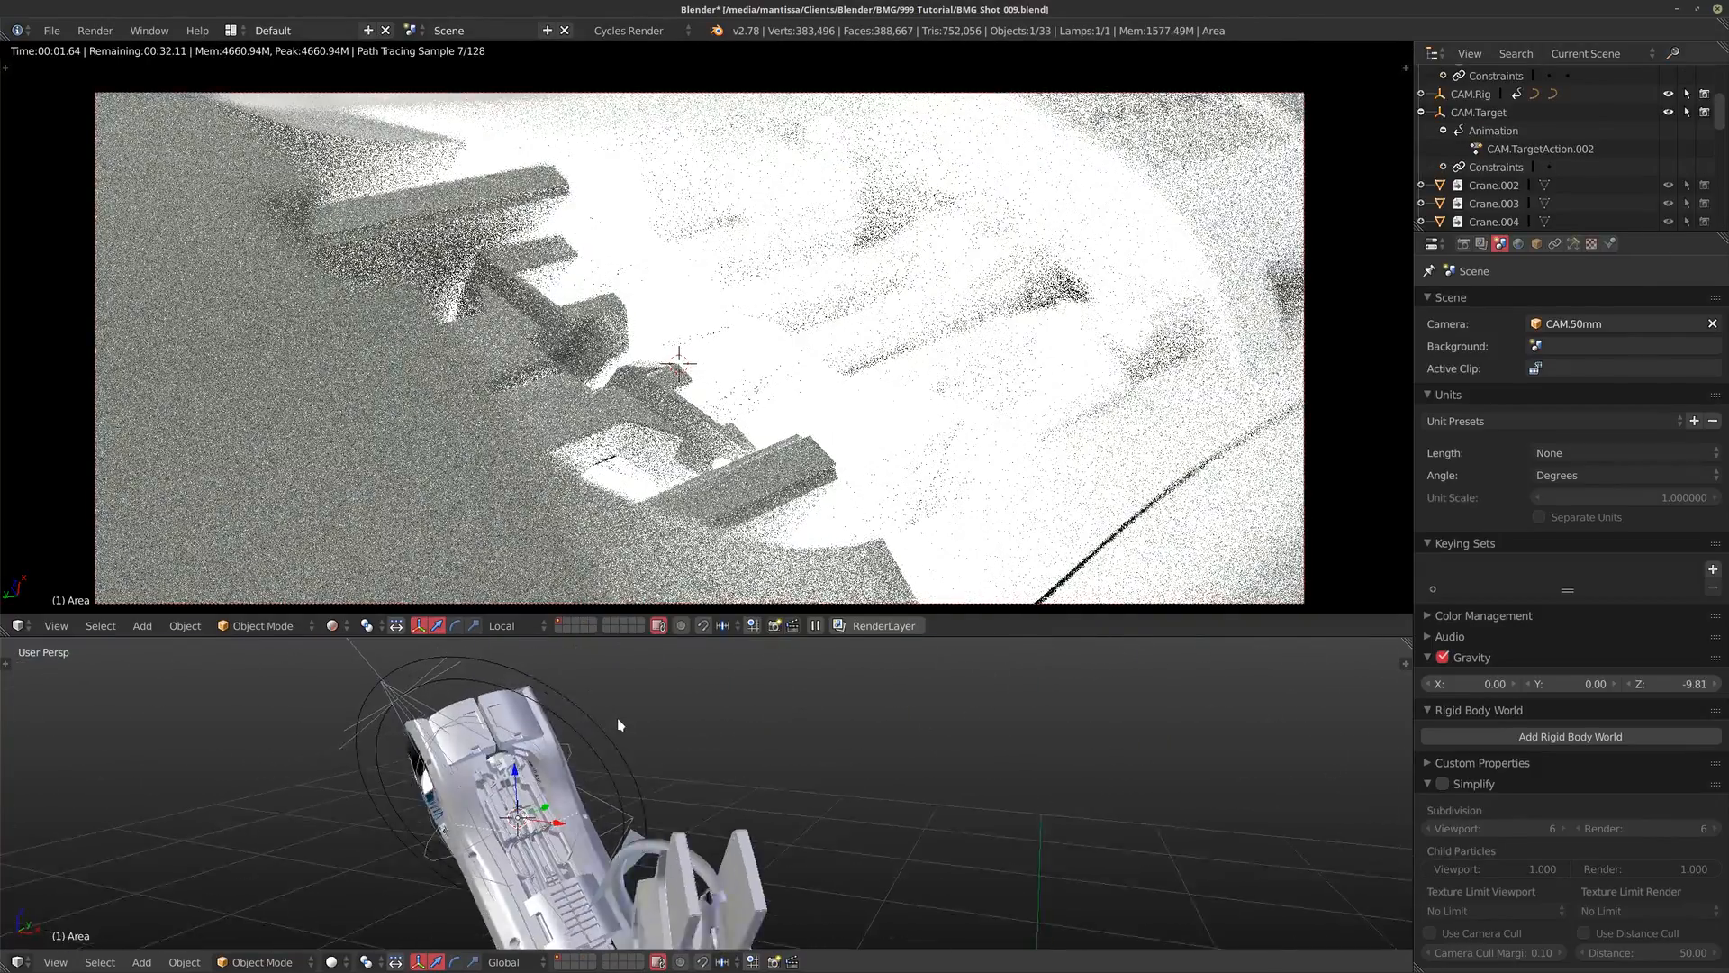
{"action": "key", "text": "g"}
{"action": "left_click", "coordinate": [815, 676]}
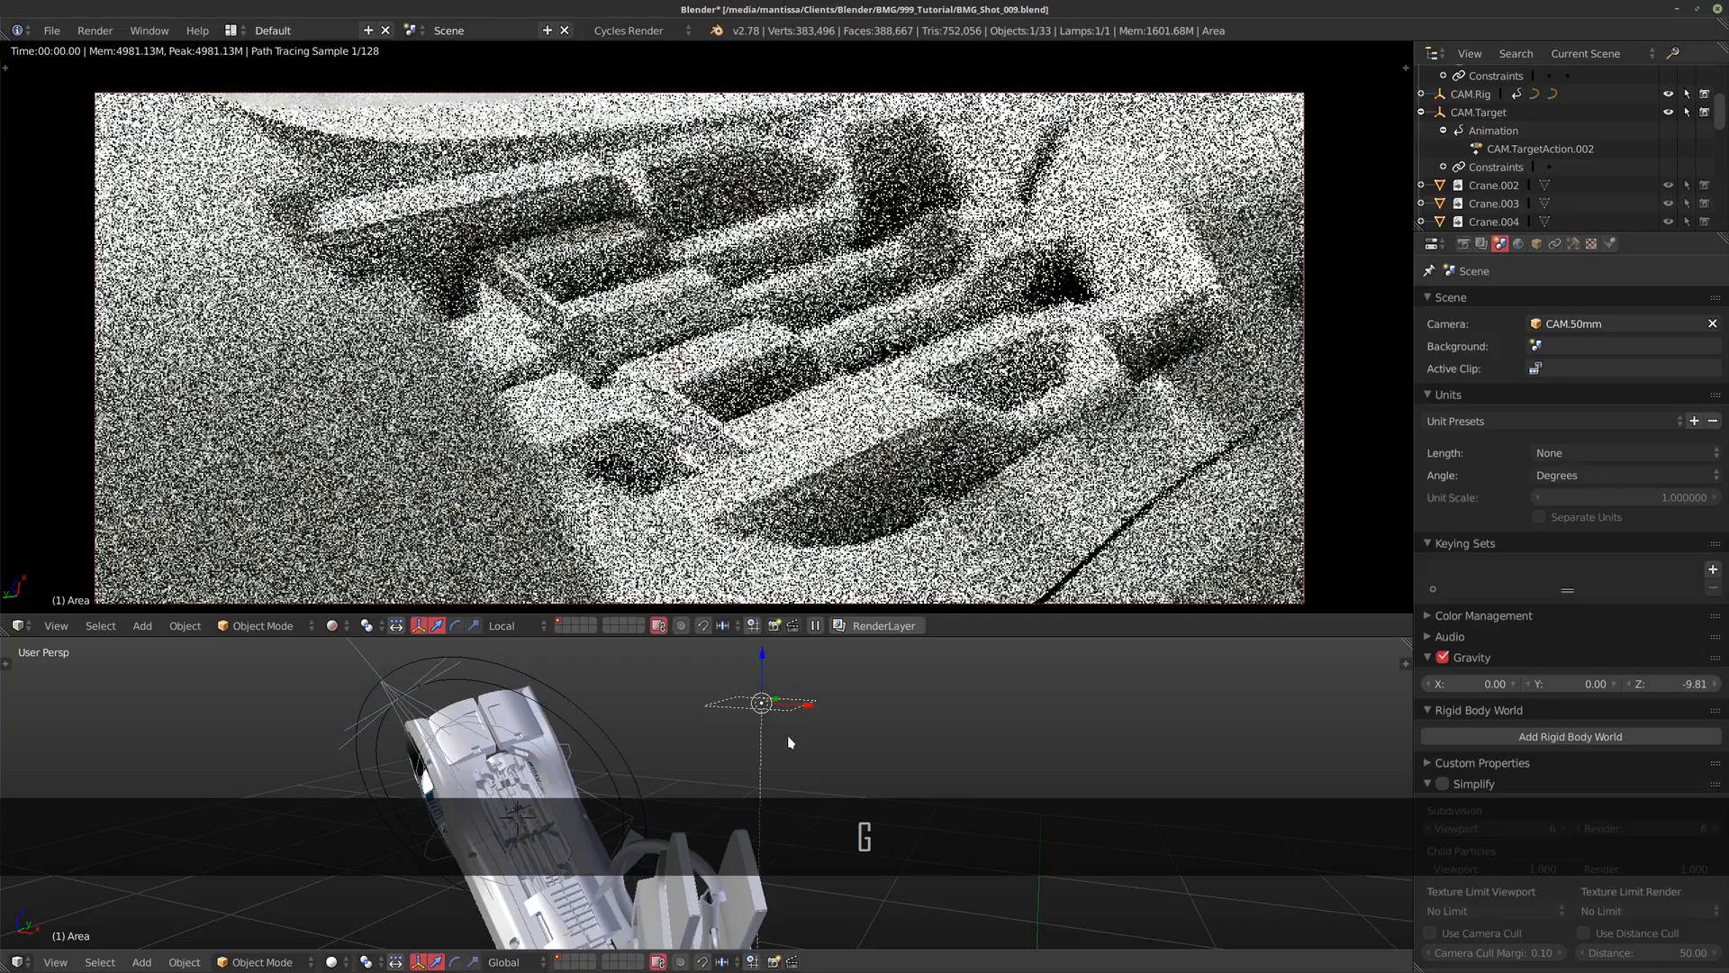
Step: Rotate the Area lamp so it shines down at the detailed surface of the model
{"action": "key", "text": "r"}
{"action": "left_click", "coordinate": [732, 771]}
{"action": "mouse_move", "coordinate": [636, 780]}
{"action": "middle_mouse_down"}
{"action": "mouse_move", "coordinate": [745, 814]}
{"action": "mouse_move", "coordinate": [667, 783]}
{"action": "middle_mouse_up"}
{"action": "middle_click_drag", "start_coordinate": [693, 677], "coordinate": [675, 658]}
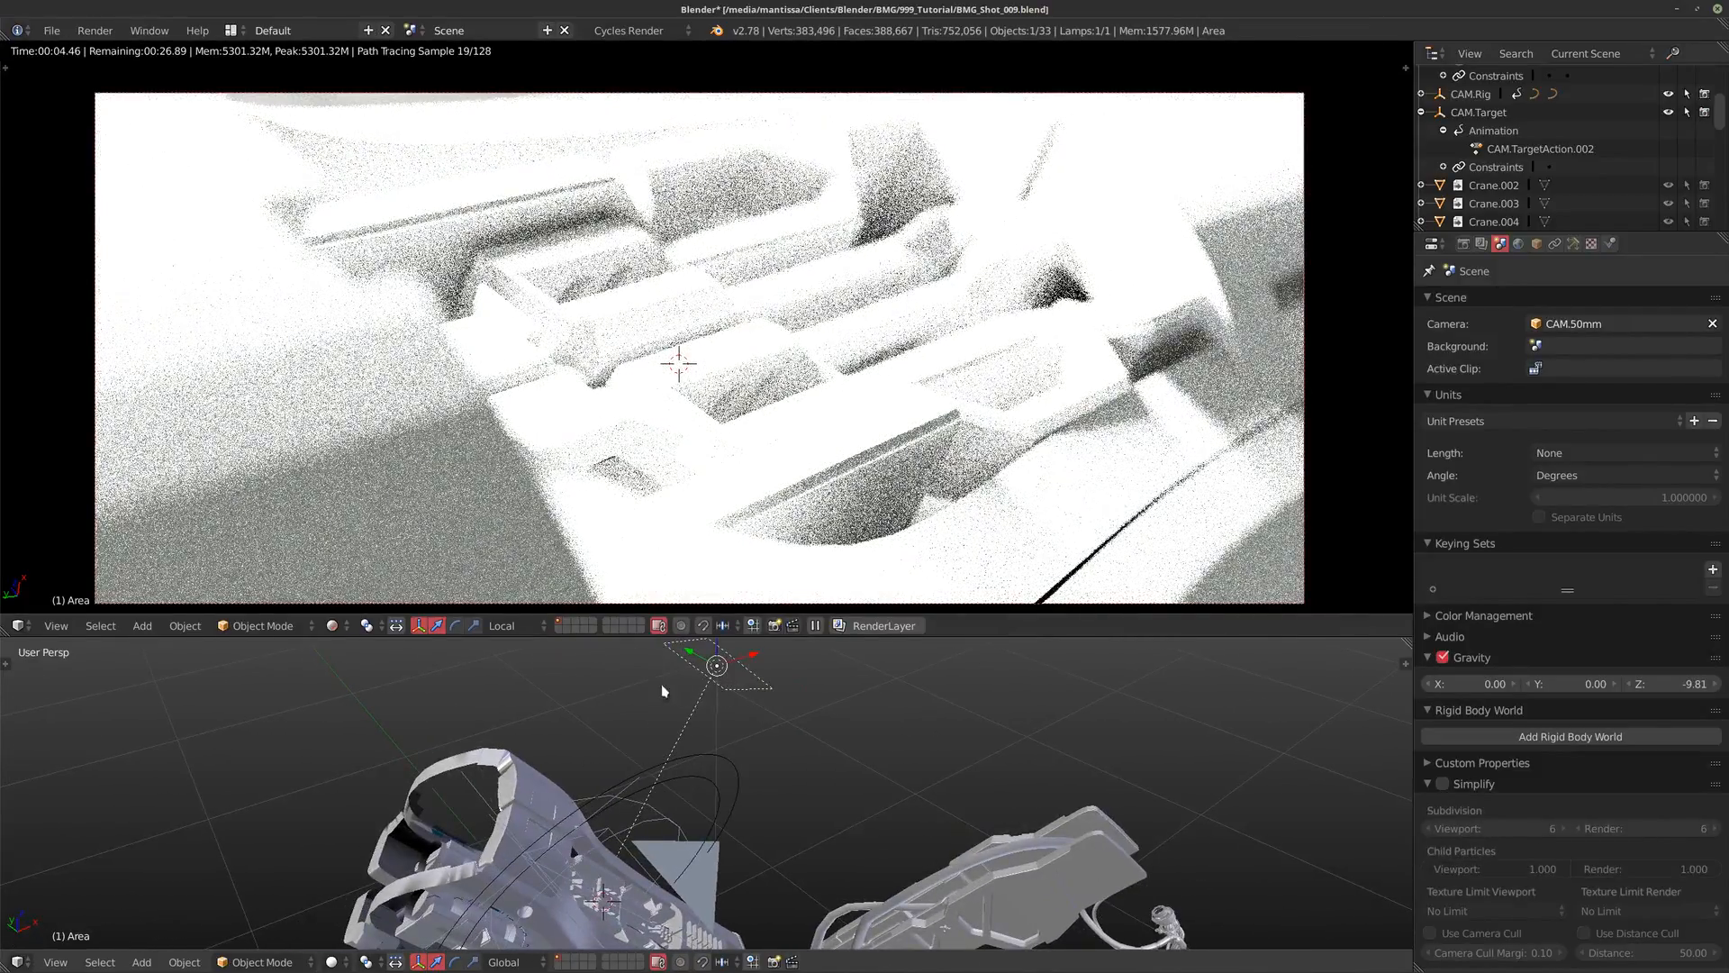
{"action": "middle_click_drag", "start_coordinate": [746, 707], "coordinate": [791, 702], "text": "shift"}
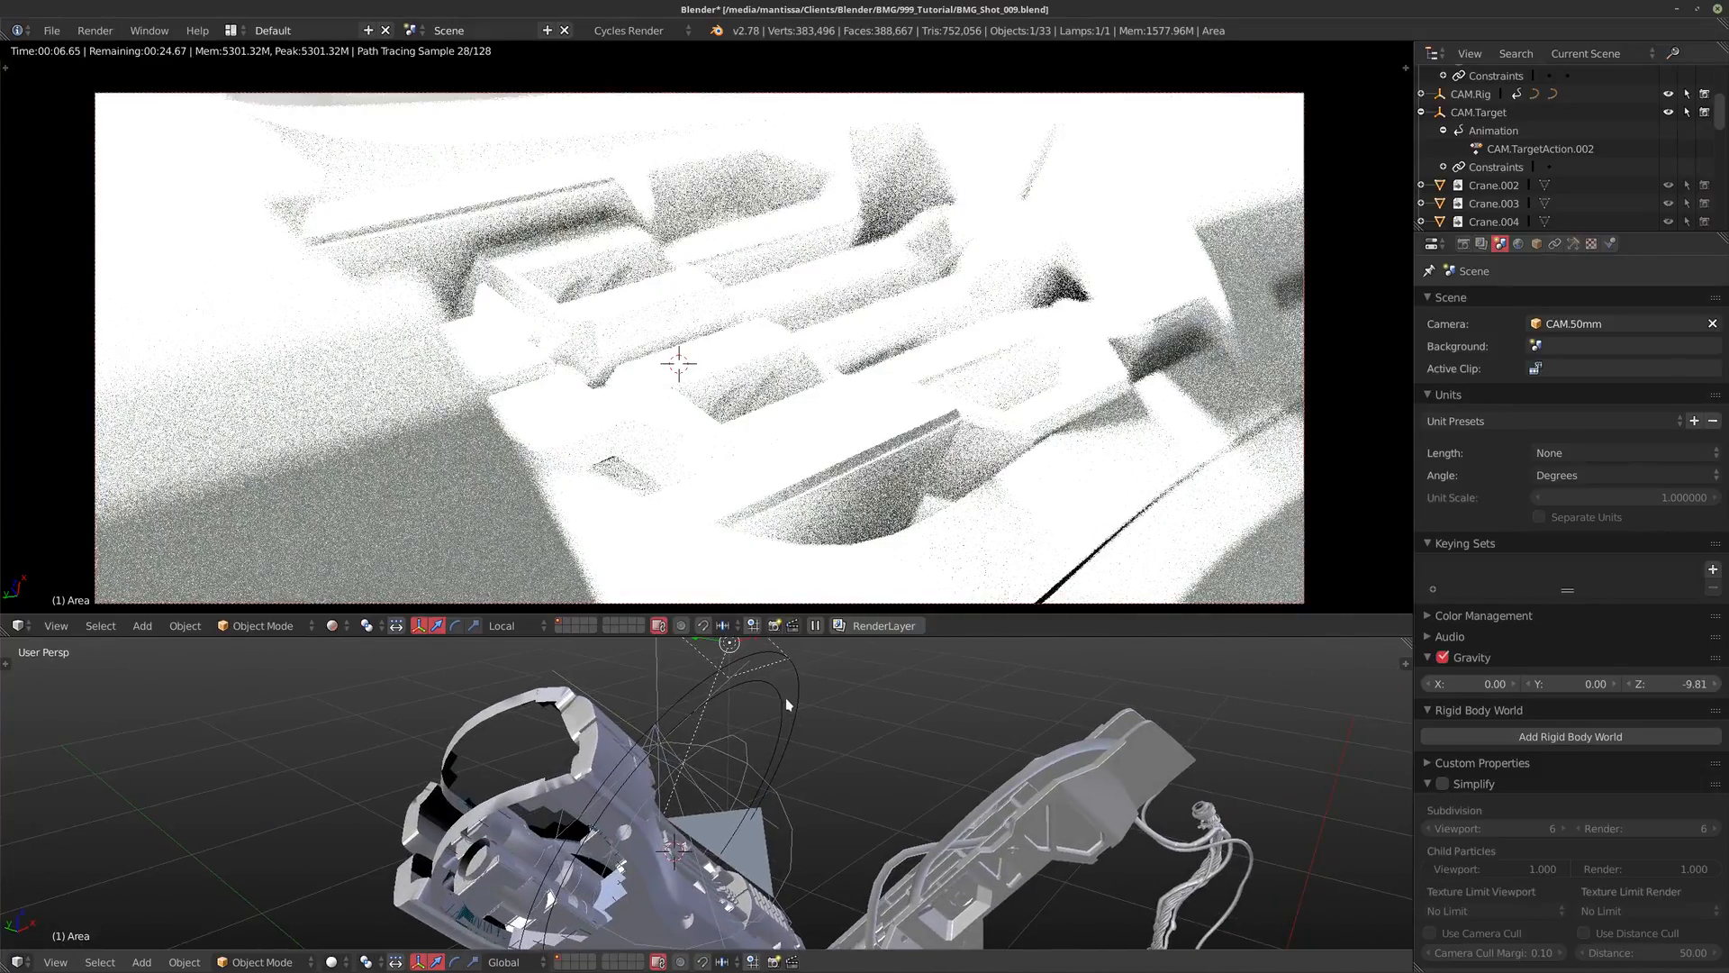
Step: Set the Area lamp's Max Bounces to 8
{"action": "left_click", "coordinate": [1573, 243]}
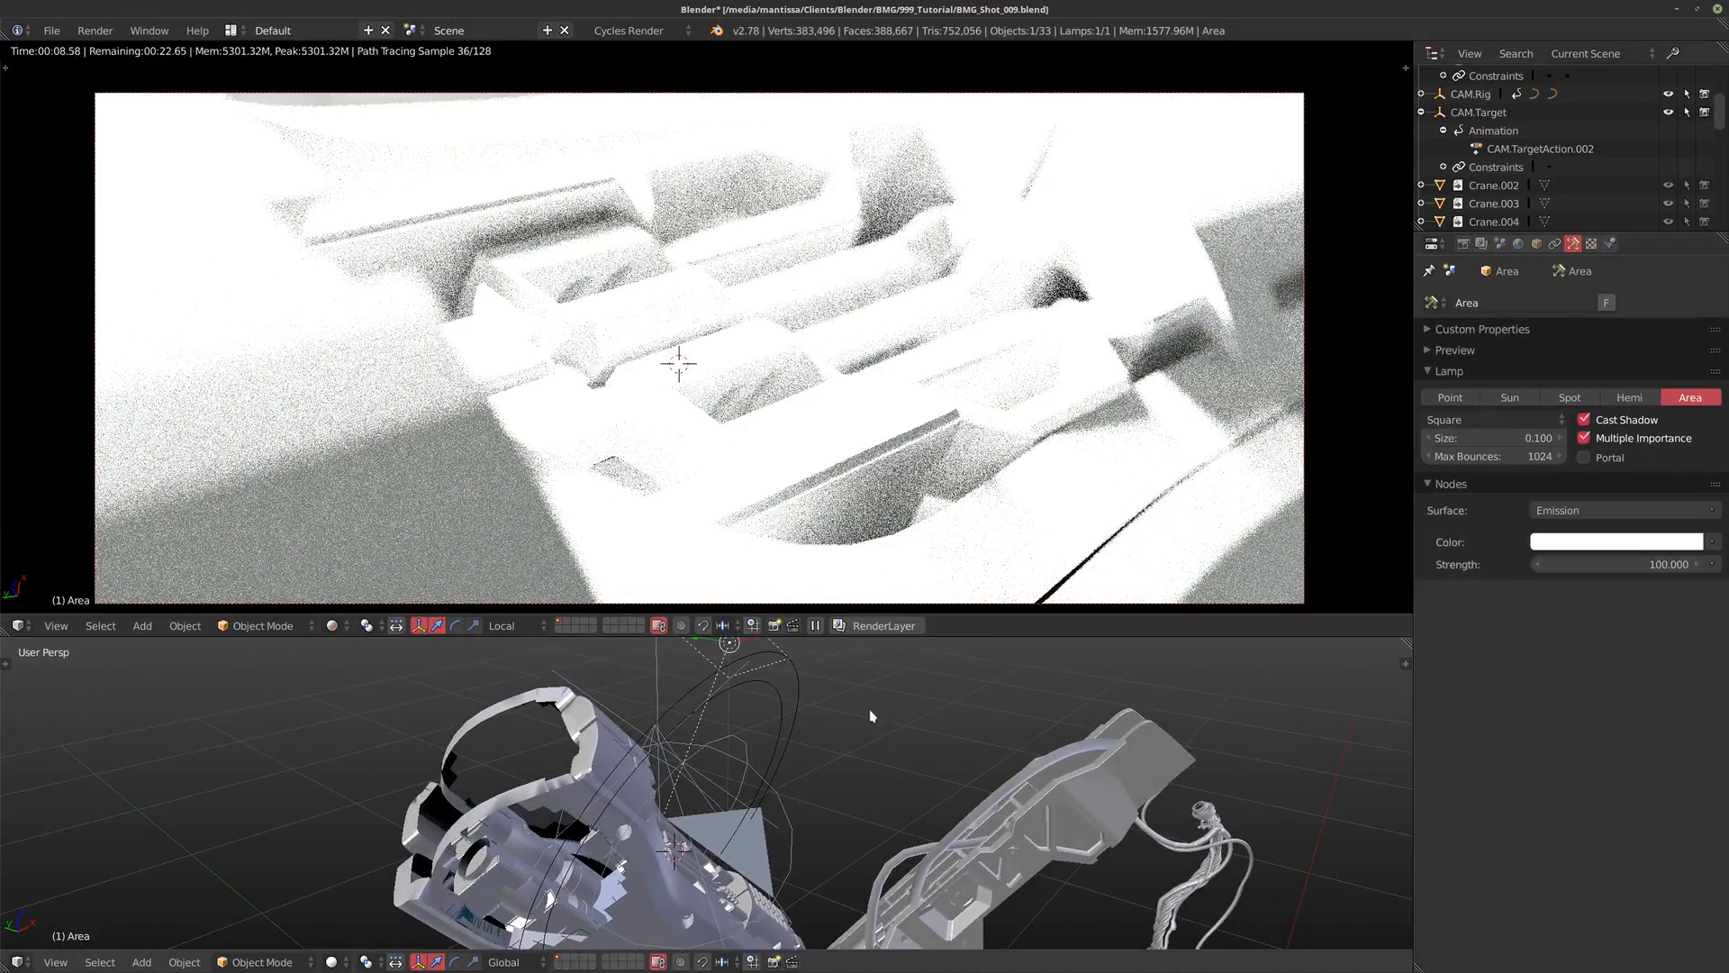
{"action": "middle_click_drag", "start_coordinate": [995, 674], "coordinate": [1126, 648]}
{"action": "type", "text": "8"}
{"action": "key", "text": "Return"}
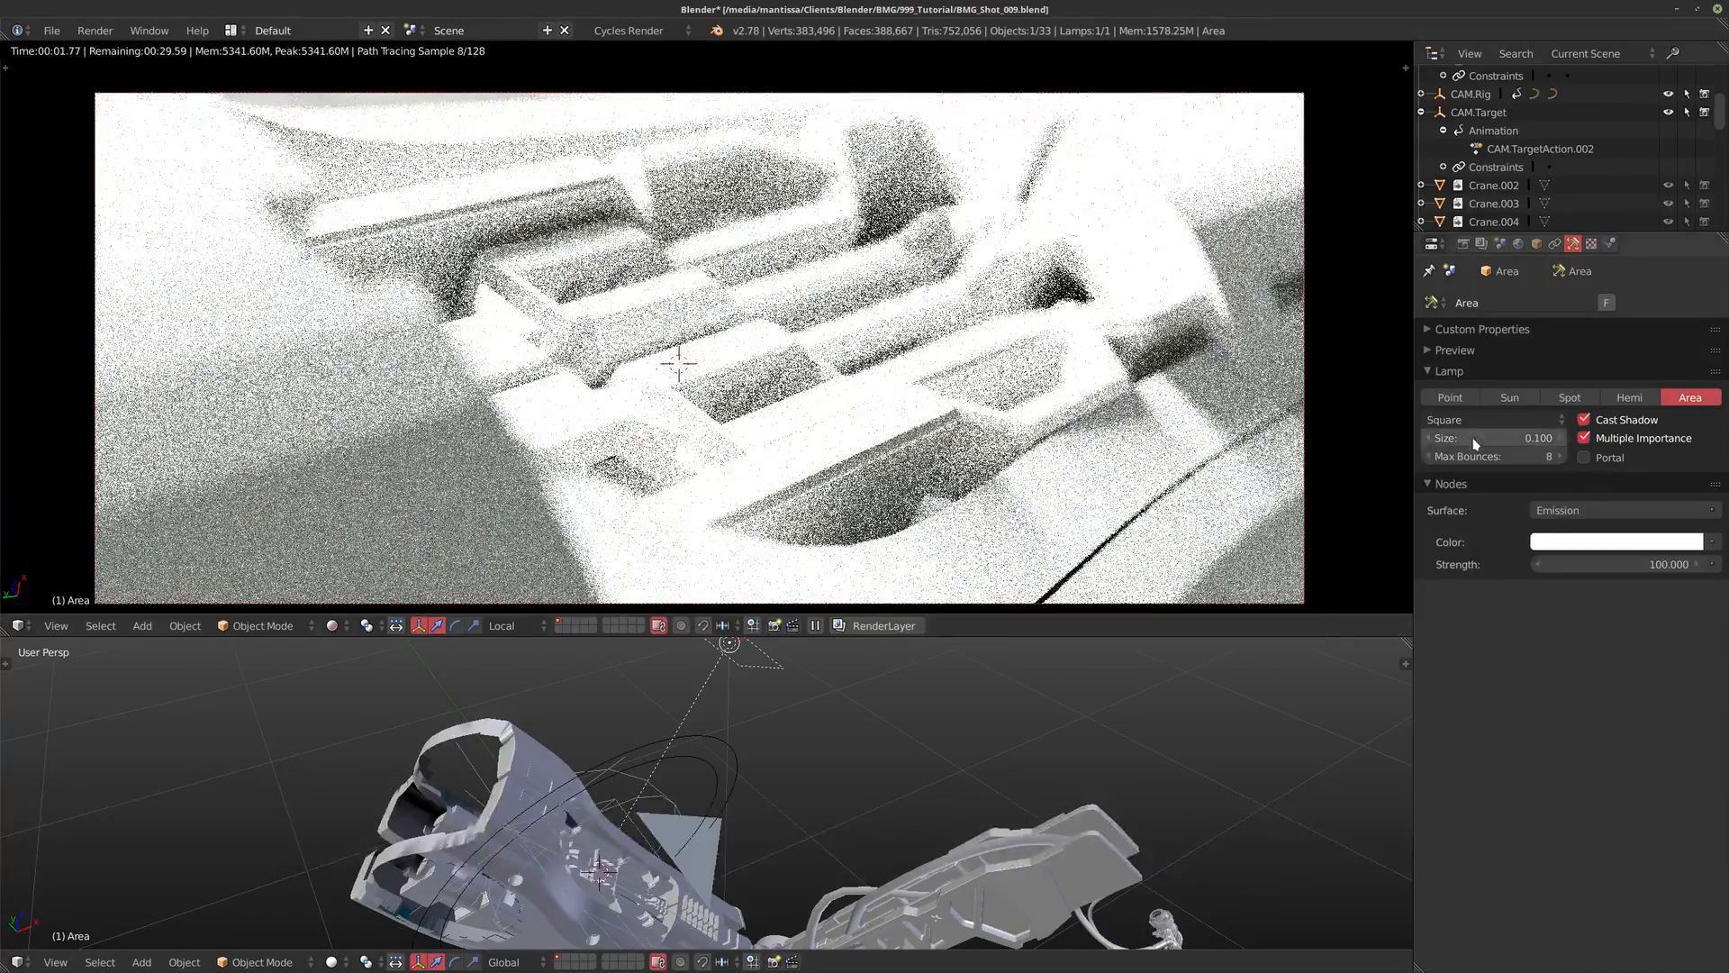
Step: Lower the Area lamp's emission strength, trying 97.6 and settling on 2.5
{"action": "left_click", "coordinate": [1585, 566]}
{"action": "type", "text": "97.6"}
{"action": "key", "text": "Return"}
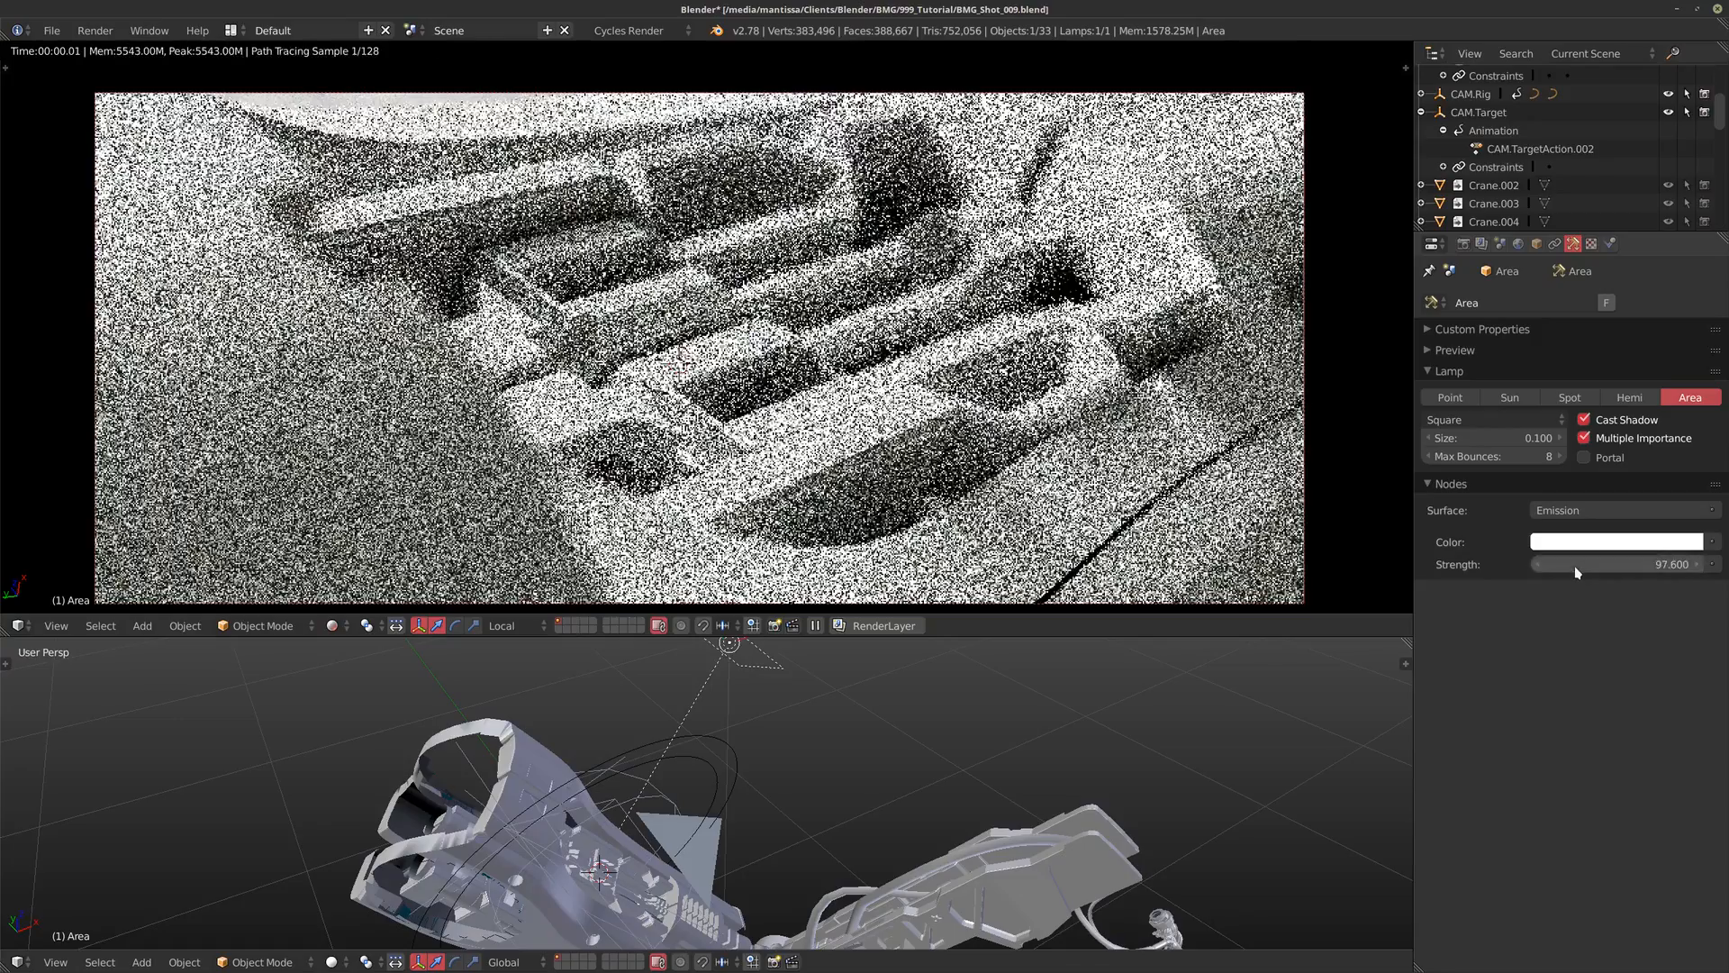
{"action": "left_click", "coordinate": [1585, 566]}
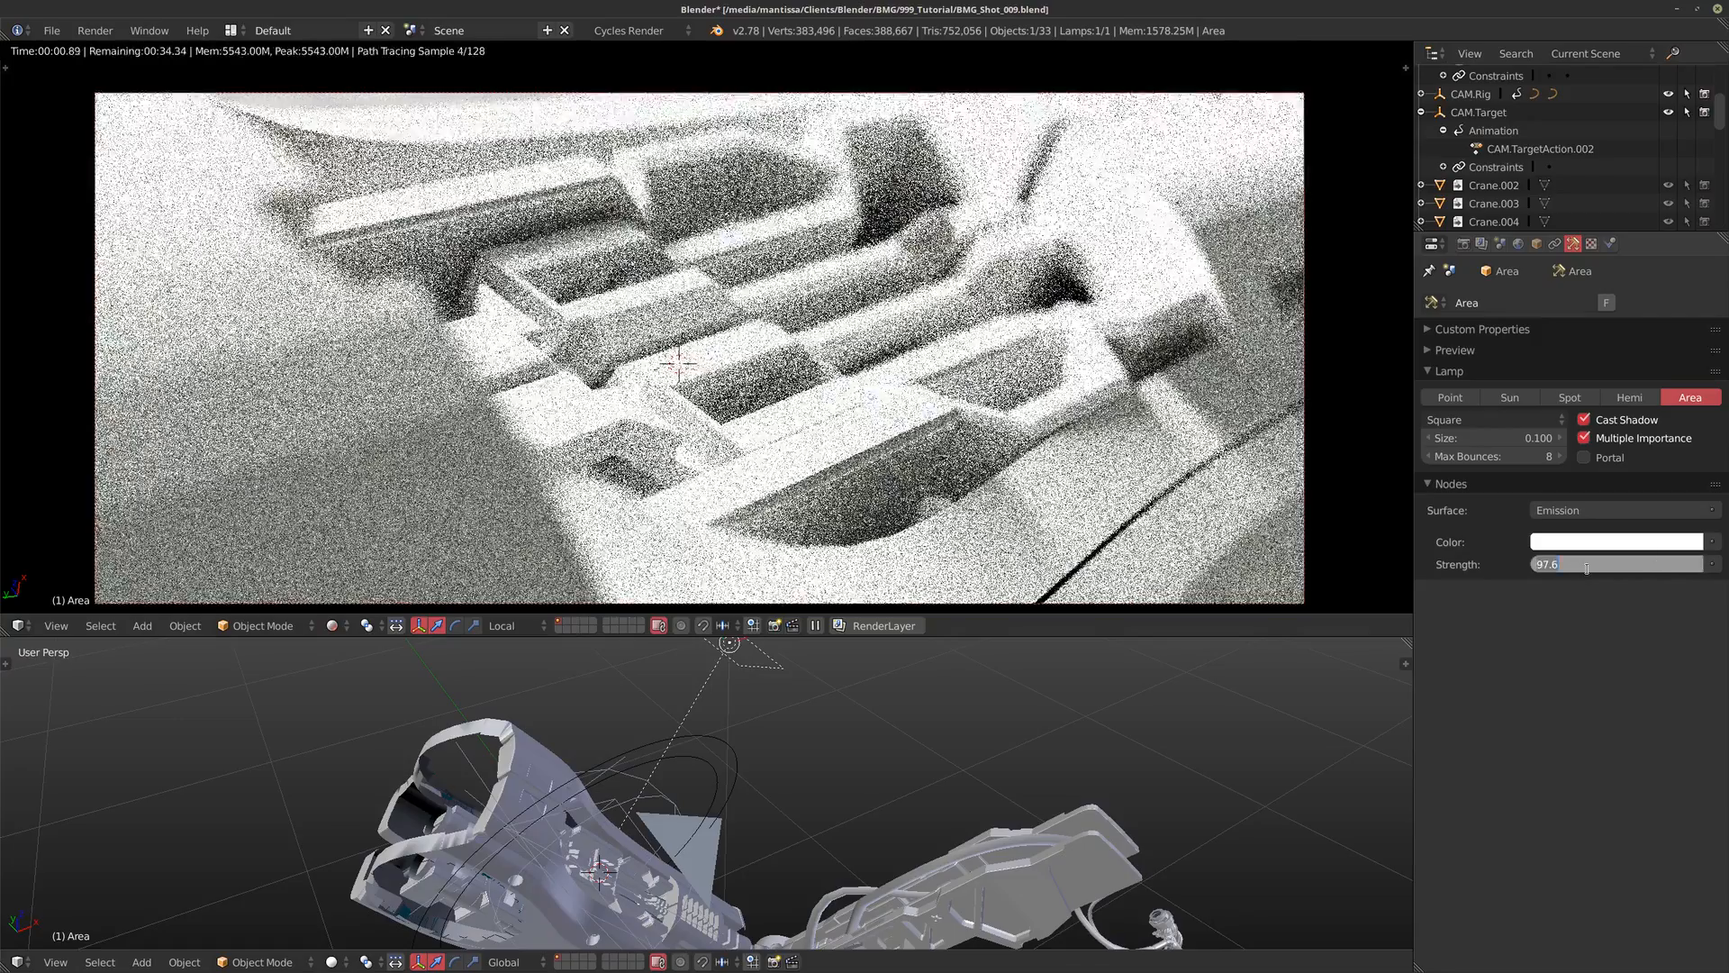
{"action": "type", "text": "2.5"}
{"action": "key", "text": "Return"}
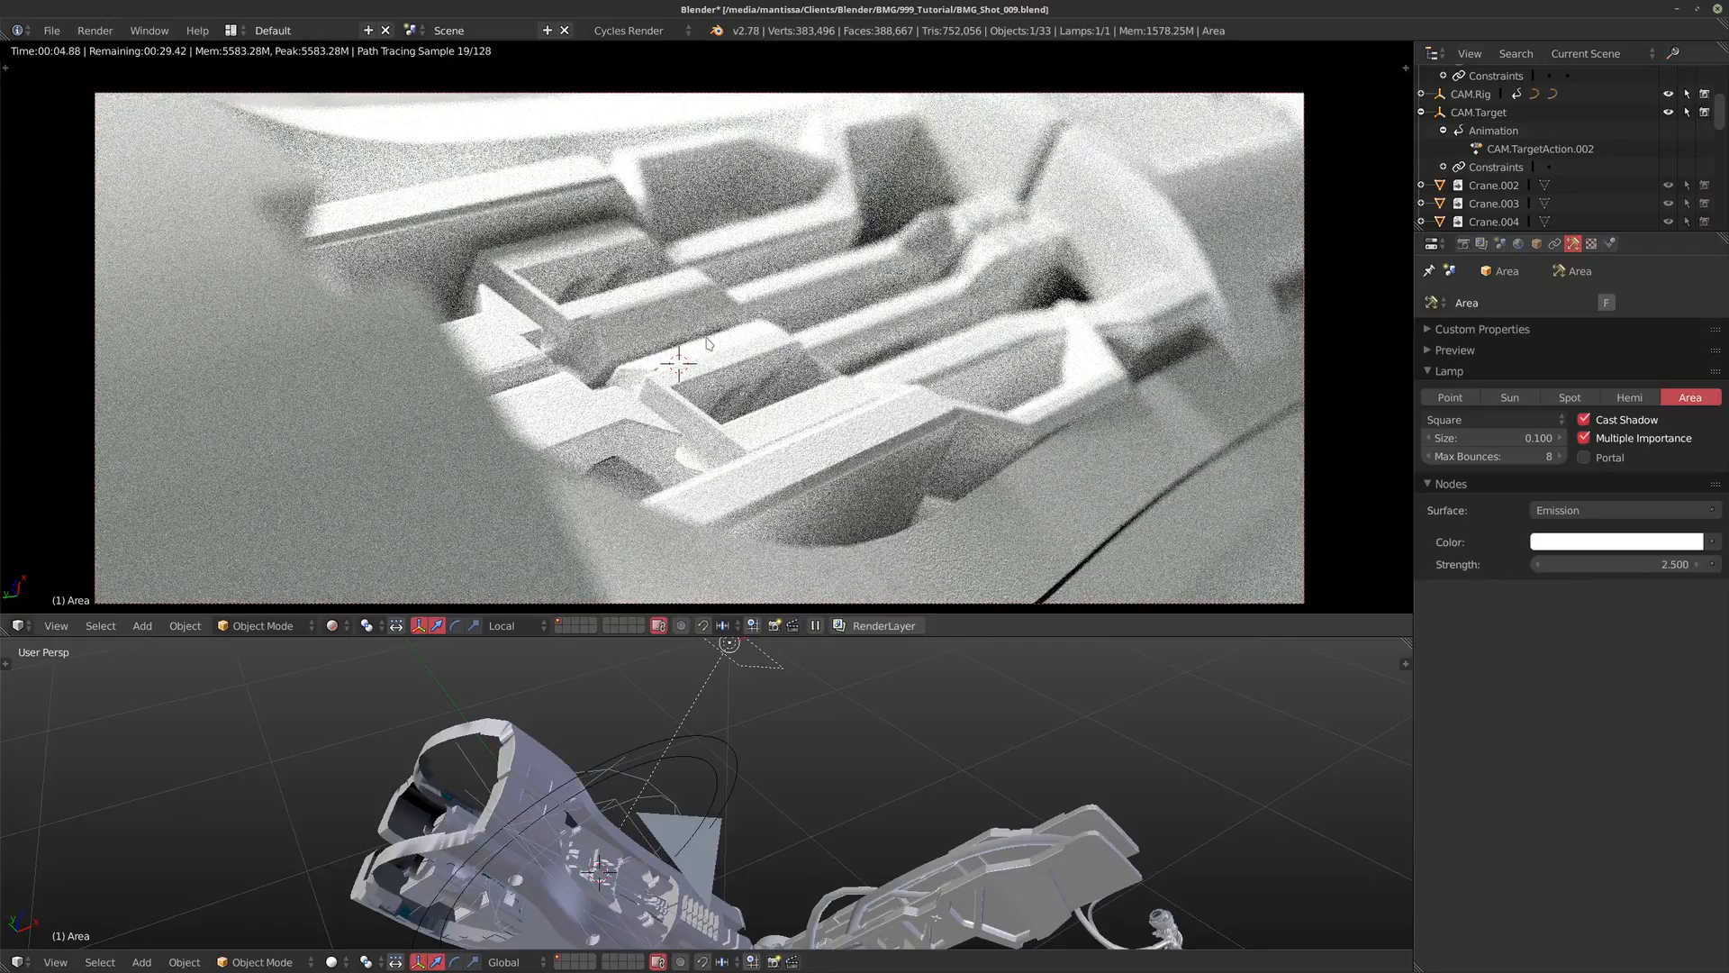
Step: Advance the animation to frame 26 to check the lighting at a different camera position
{"action": "key", "text": "Right"}
{"action": "key", "text": "Right"}
{"action": "key", "text": "Right"}
{"action": "key", "text": "Right"}
{"action": "key", "text": "Right"}
{"action": "key", "text": "Right"}
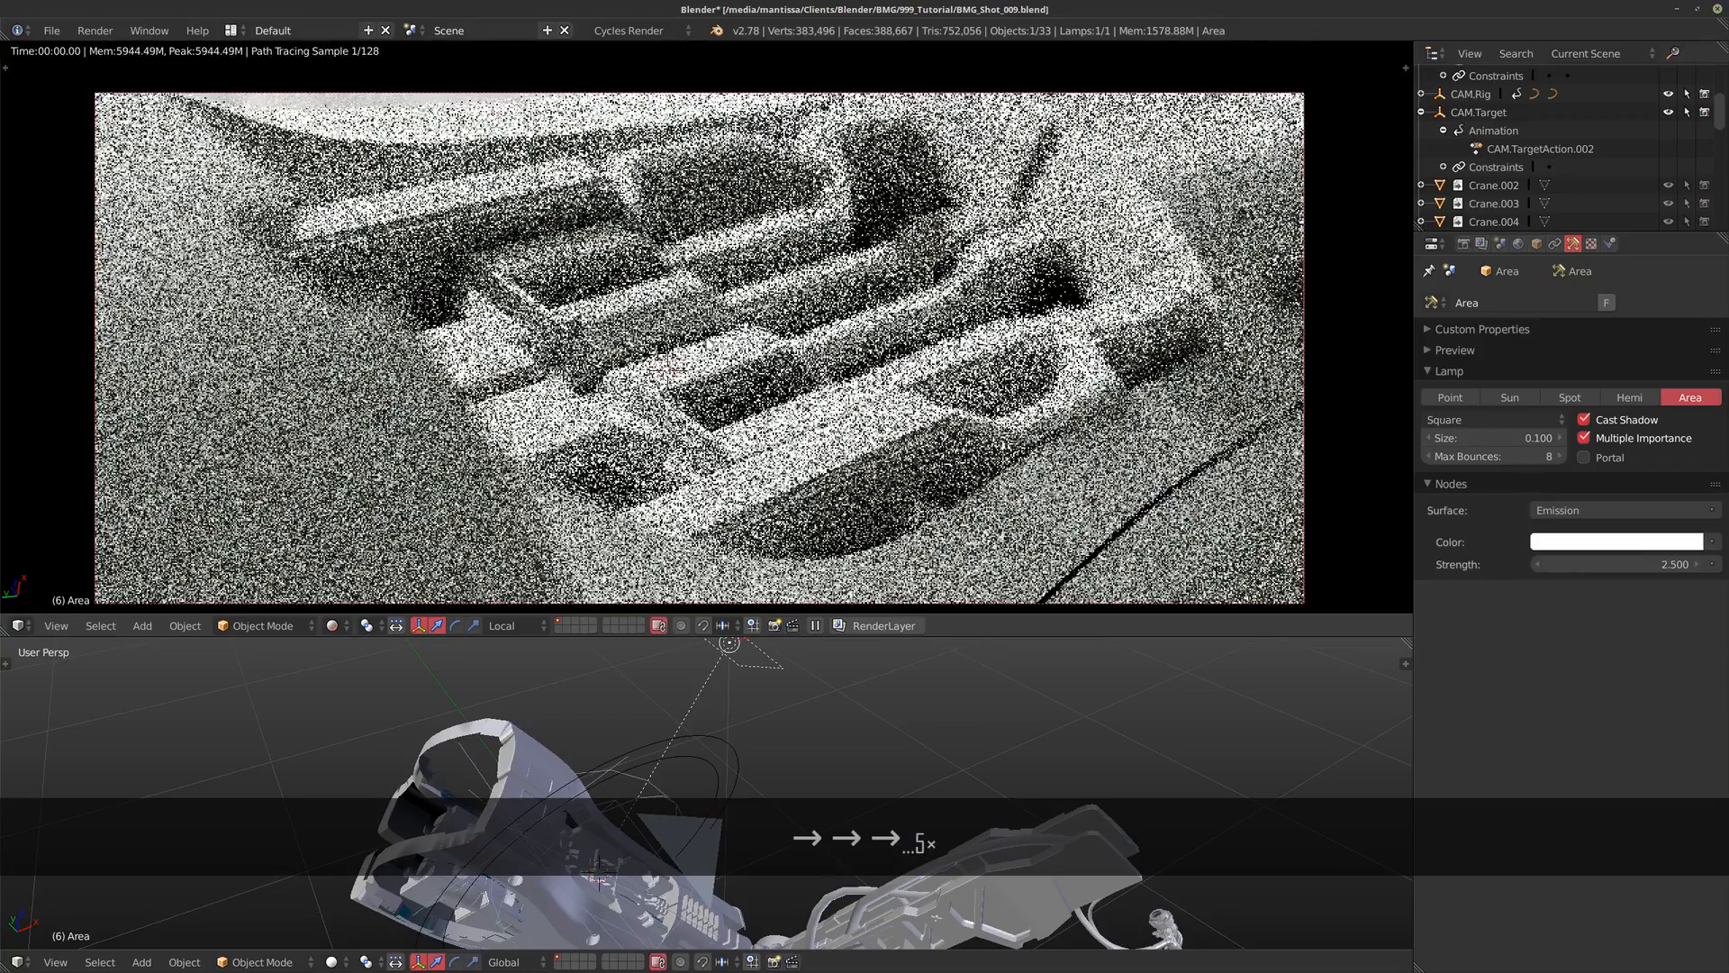
{"action": "key", "text": "Right"}
{"action": "key", "text": "Right"}
{"action": "key", "text": "Right"}
{"action": "key", "text": "Right"}
{"action": "key", "text": "Right"}
{"action": "key", "text": "Right"}
{"action": "key", "text": "Right"}
{"action": "key", "text": "Right"}
{"action": "key", "text": "Right"}
{"action": "key", "text": "Right"}
{"action": "key", "text": "Right"}
{"action": "key", "text": "Right"}
{"action": "key", "text": "Right"}
{"action": "key", "text": "Right"}
{"action": "key", "text": "Right"}
{"action": "key", "text": "Right"}
{"action": "key", "text": "Right"}
{"action": "key", "text": "Right"}
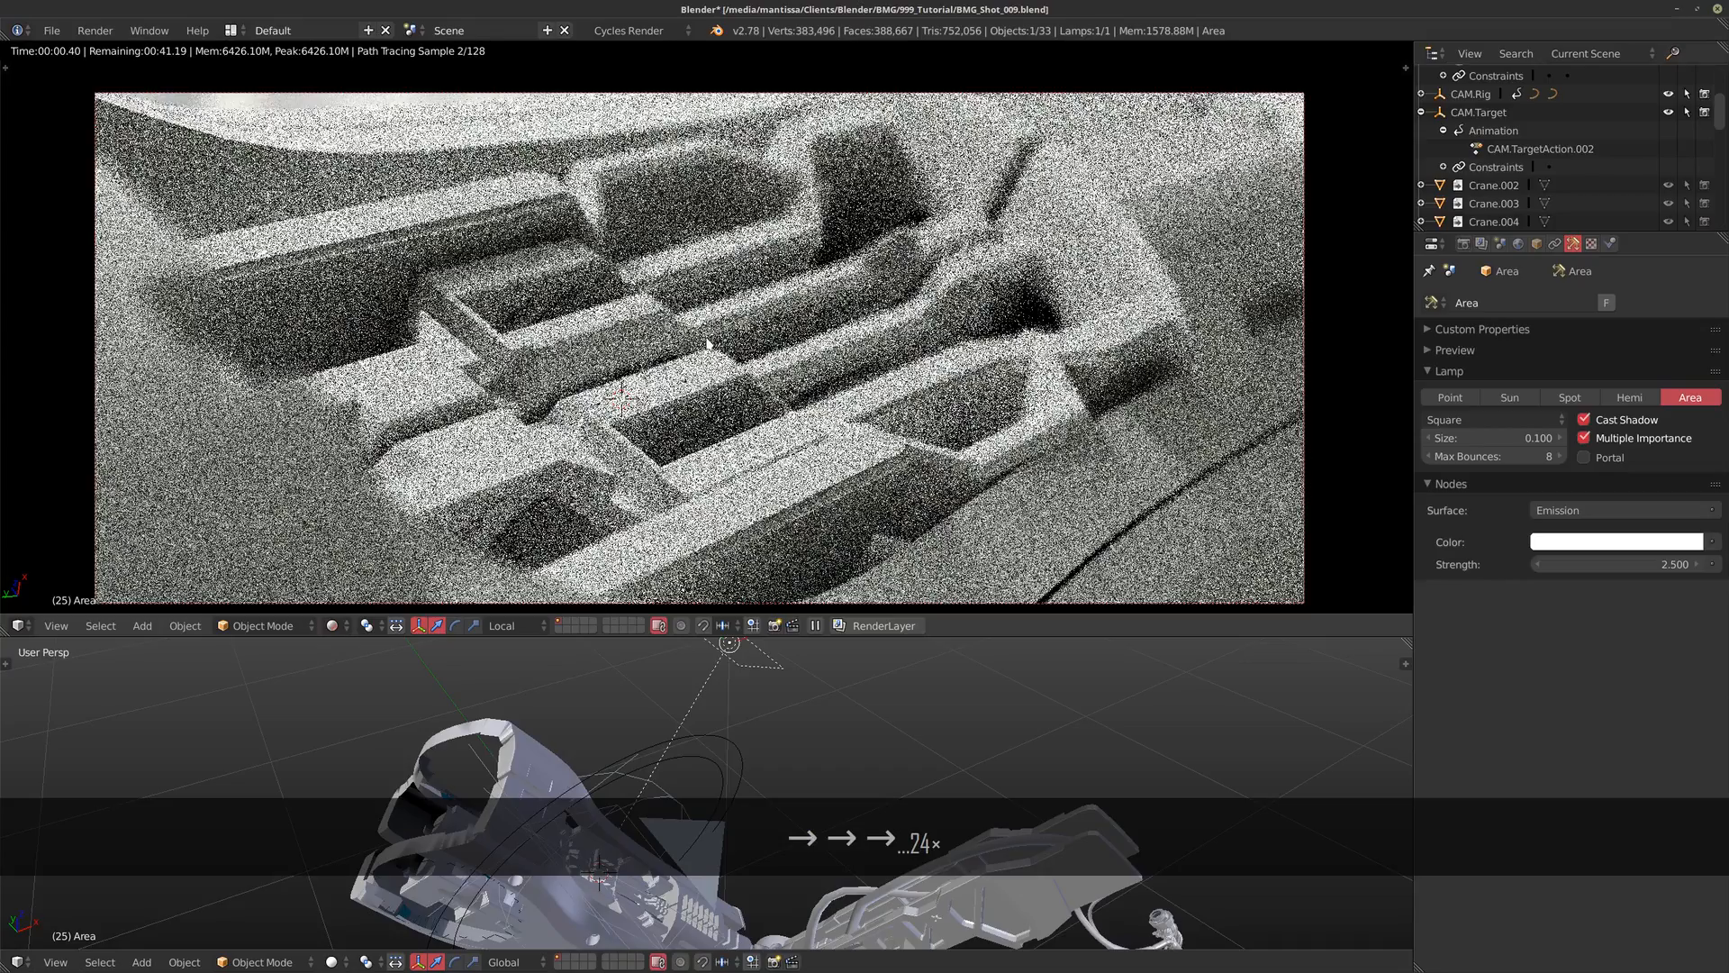
{"action": "key", "text": "Right"}
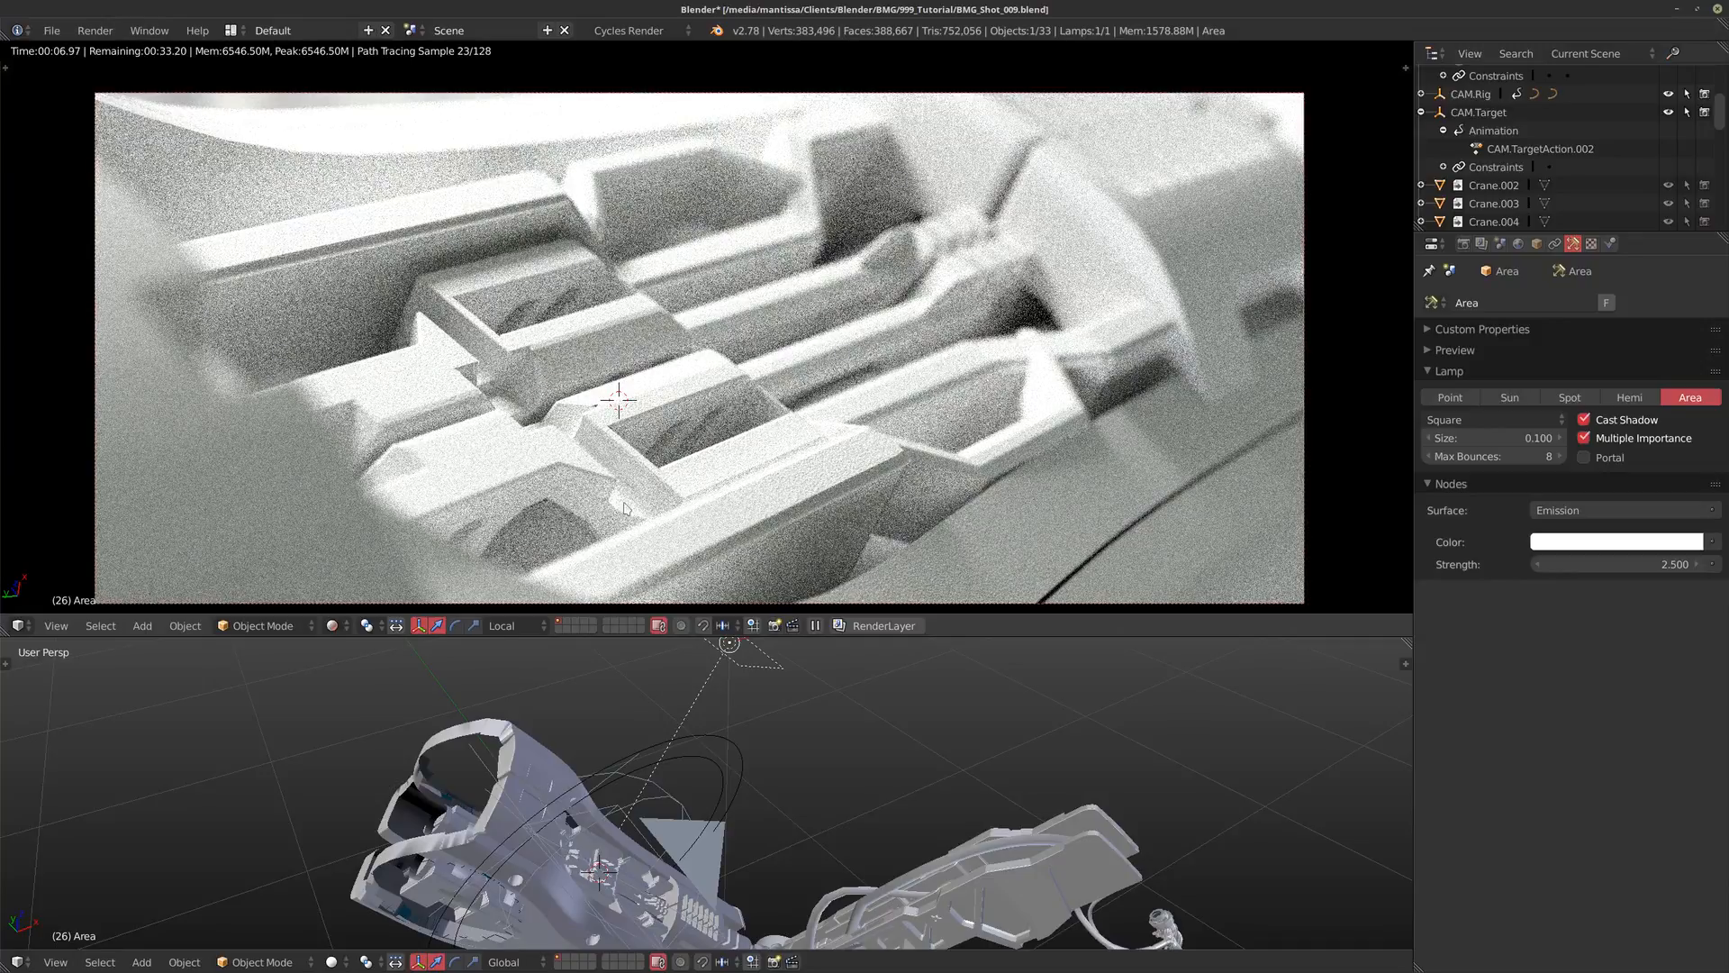
Step: Set the Area lamp's emission strength to 1.5
{"action": "middle_click_drag", "start_coordinate": [630, 793], "coordinate": [795, 791]}
{"action": "left_click", "coordinate": [1633, 558]}
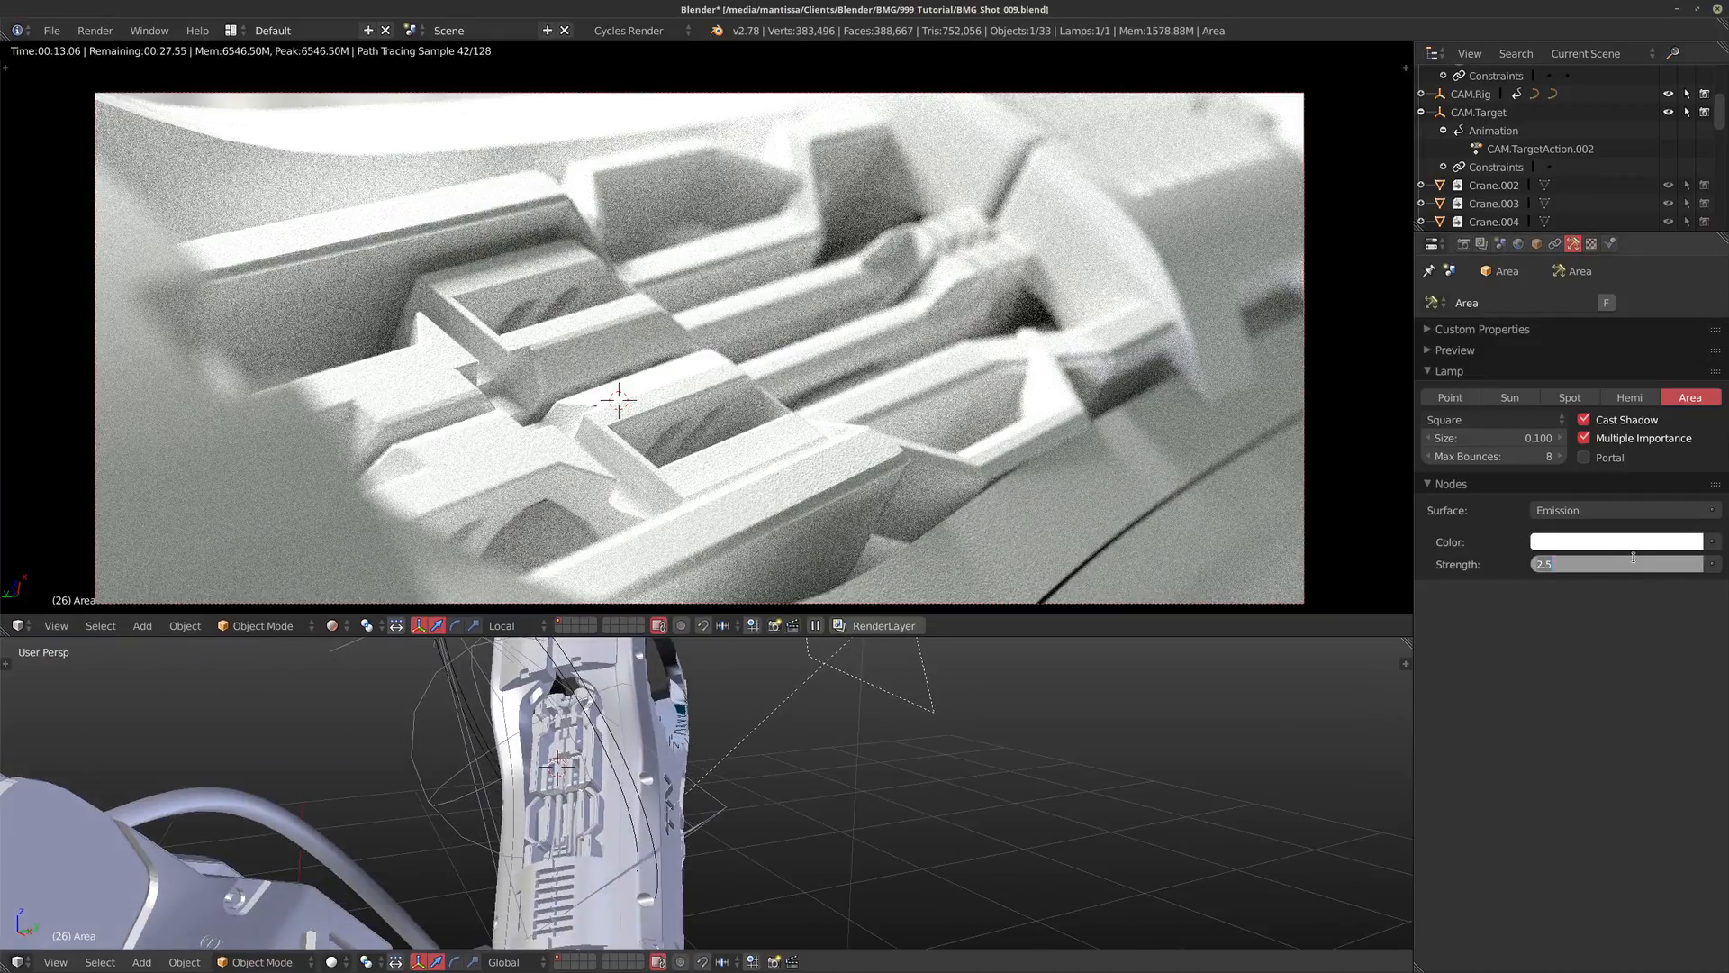
{"action": "type", "text": "1.5"}
{"action": "key", "text": "Return"}
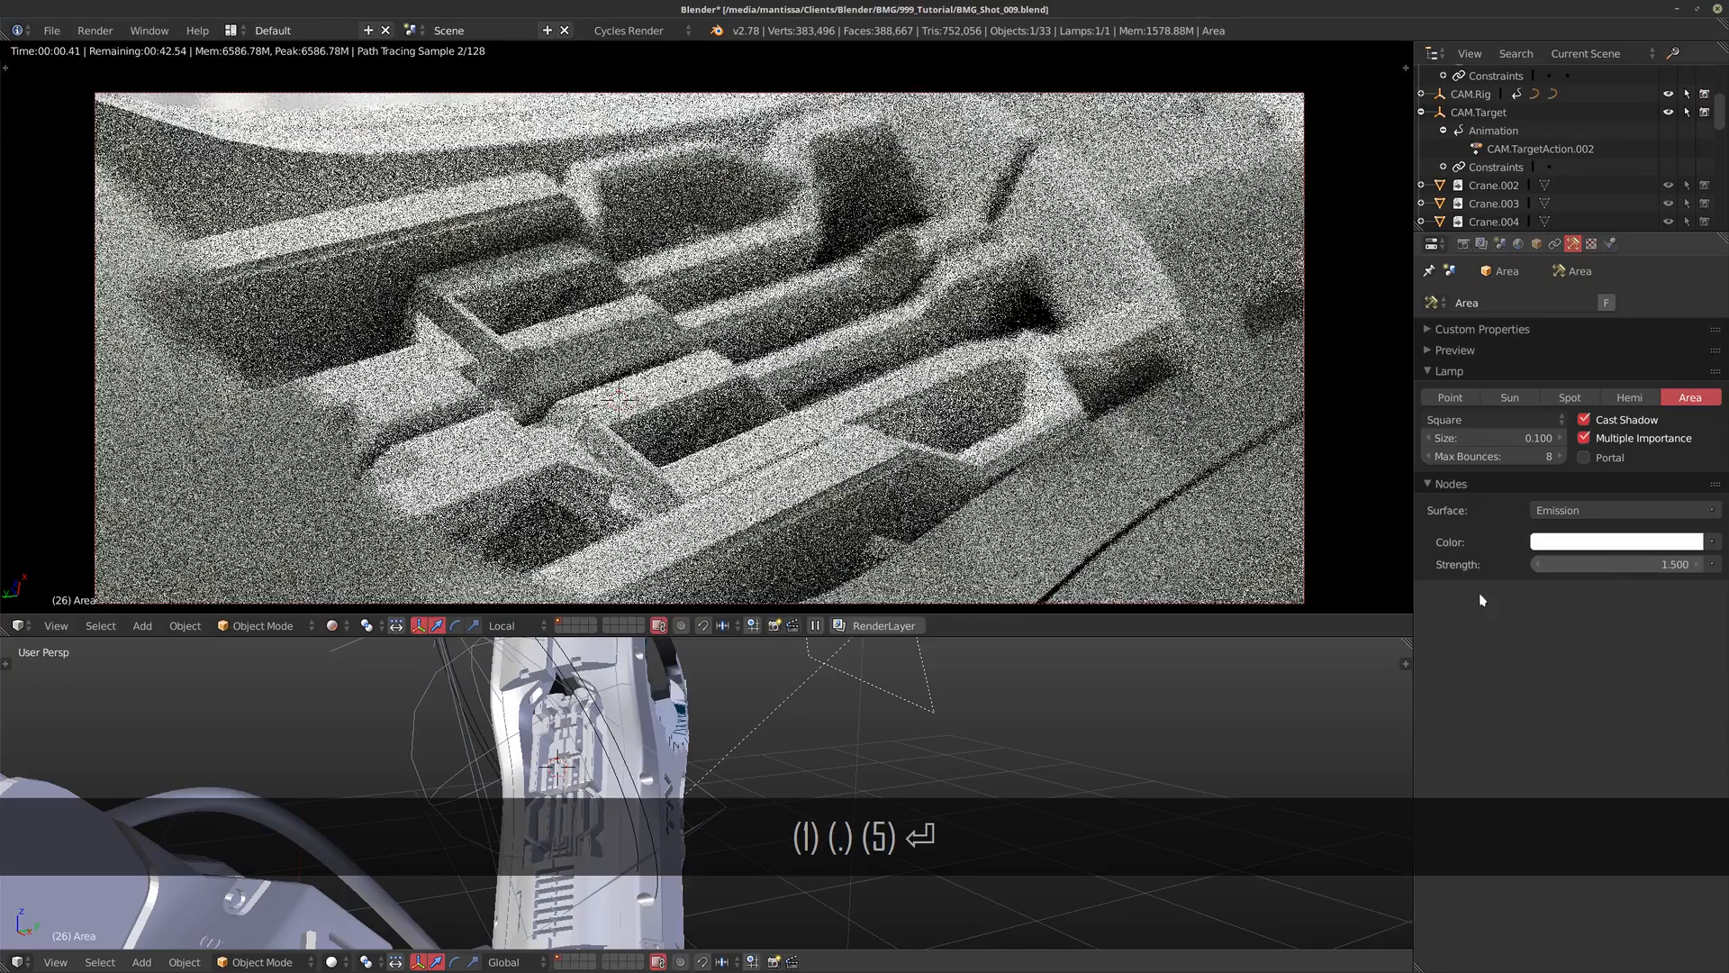
Step: Duplicate the Area lamp and place the copy on the opposite side of the model
{"action": "middle_click_drag", "start_coordinate": [676, 786], "coordinate": [793, 766]}
{"action": "key", "text": "shift+d"}
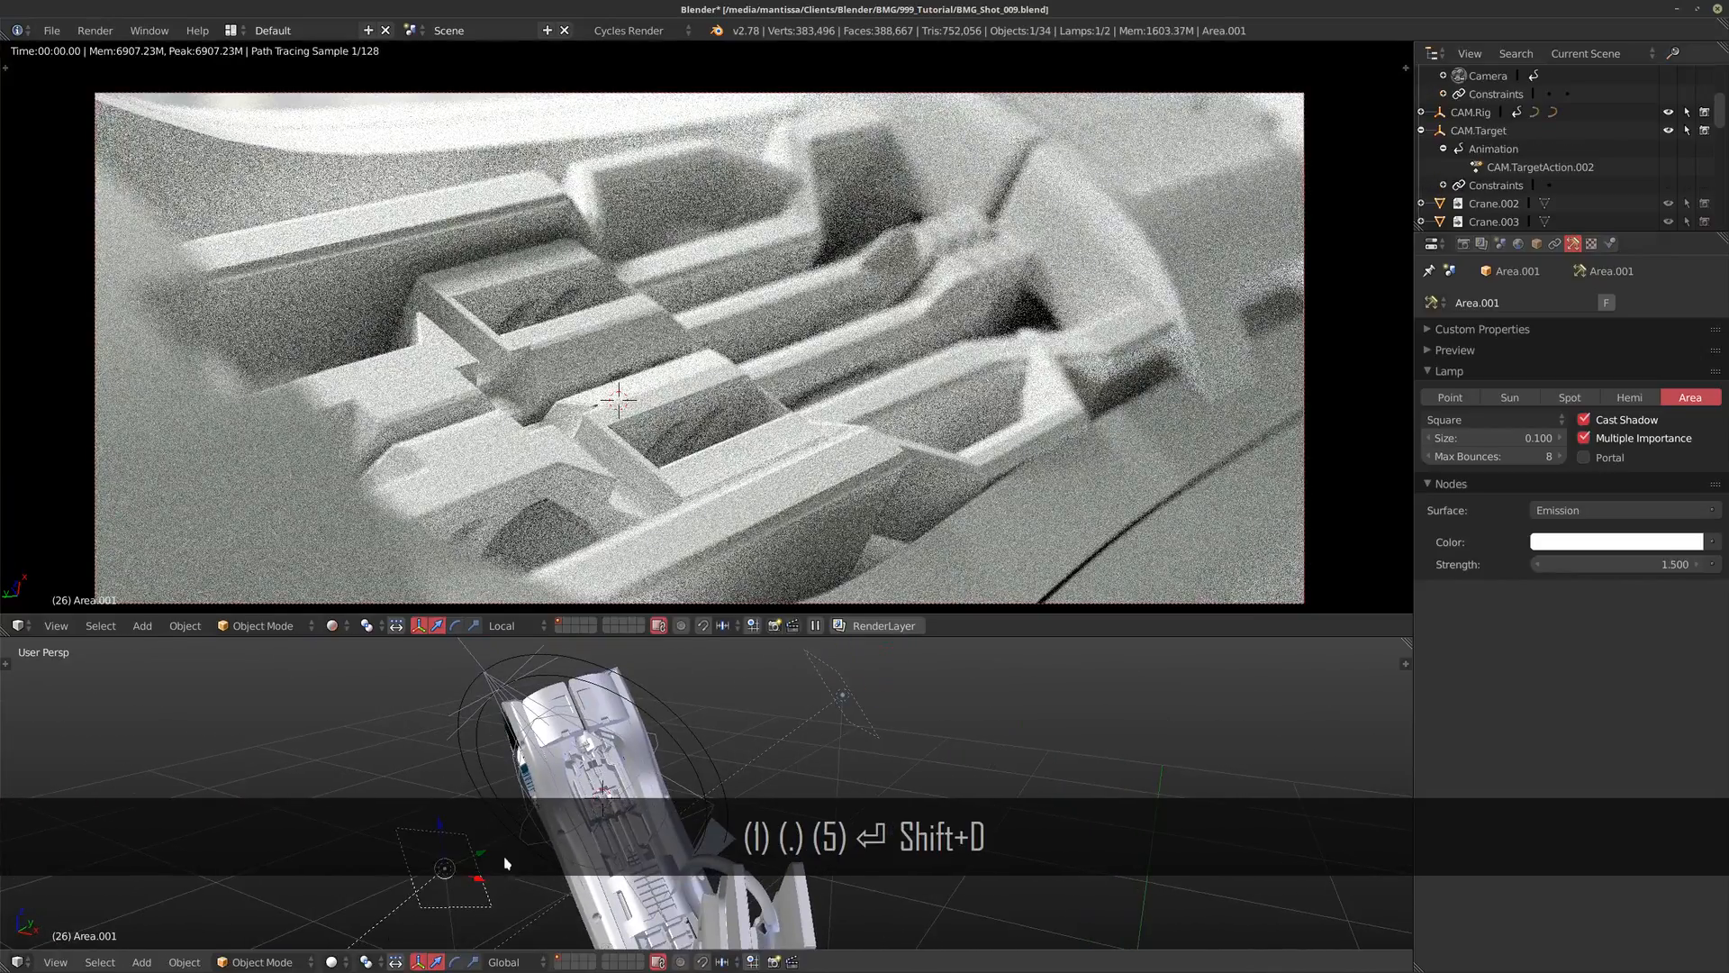
{"action": "left_click", "coordinate": [718, 833]}
{"action": "middle_click_drag", "start_coordinate": [718, 833], "coordinate": [753, 819]}
Step: Move and rotate the duplicated Area lamp so it shines at the detailed surface from the opposite side
{"action": "key", "text": "g"}
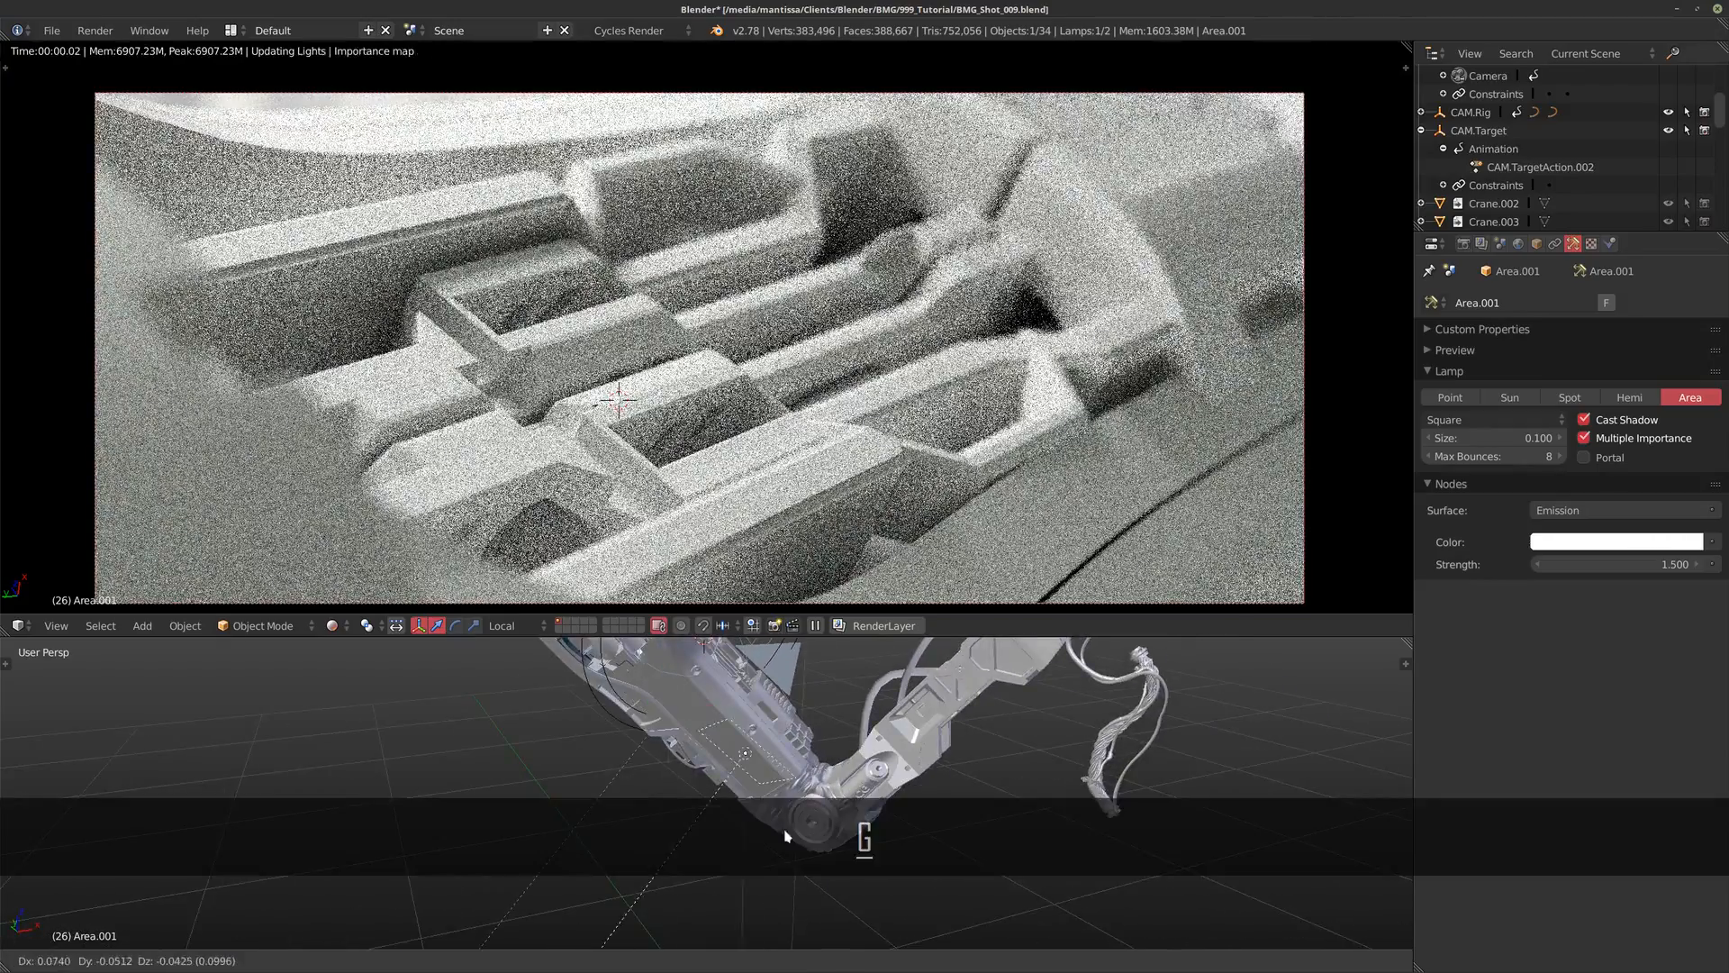
{"action": "key", "text": "r"}
{"action": "middle_click_drag", "start_coordinate": [749, 657], "coordinate": [847, 896]}
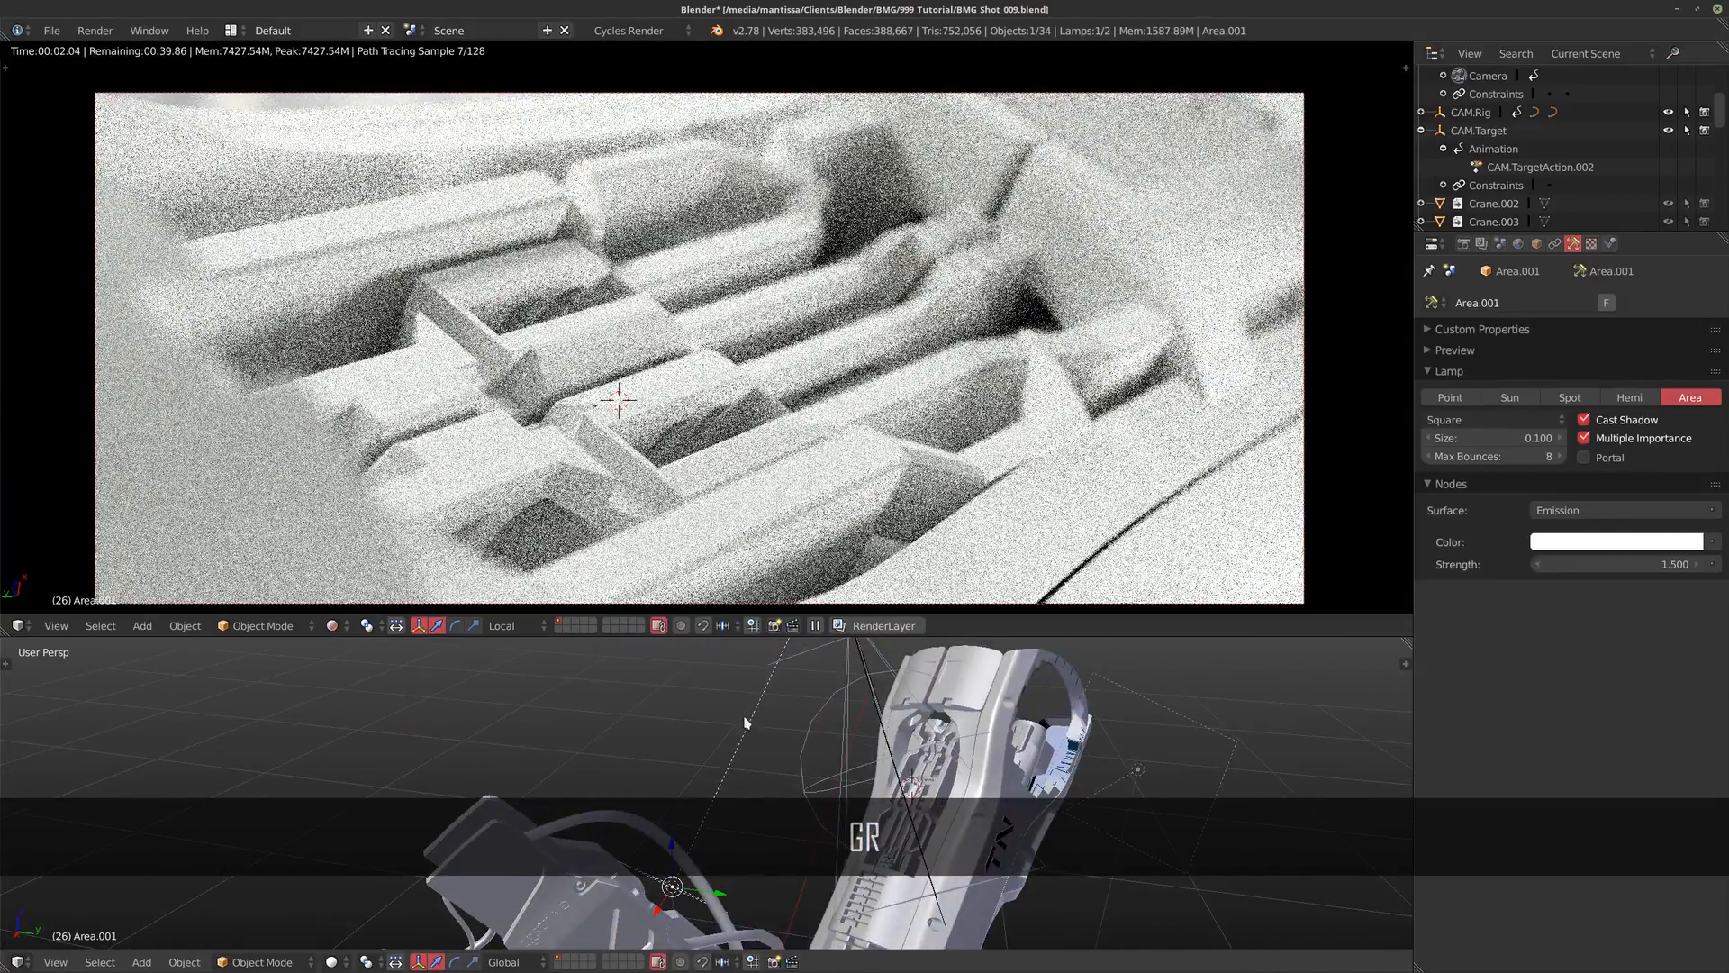
{"action": "key", "text": "r"}
{"action": "left_click", "coordinate": [851, 901]}
{"action": "middle_click_drag", "start_coordinate": [721, 895], "coordinate": [788, 793]}
{"action": "key", "text": "g"}
{"action": "left_click", "coordinate": [711, 878]}
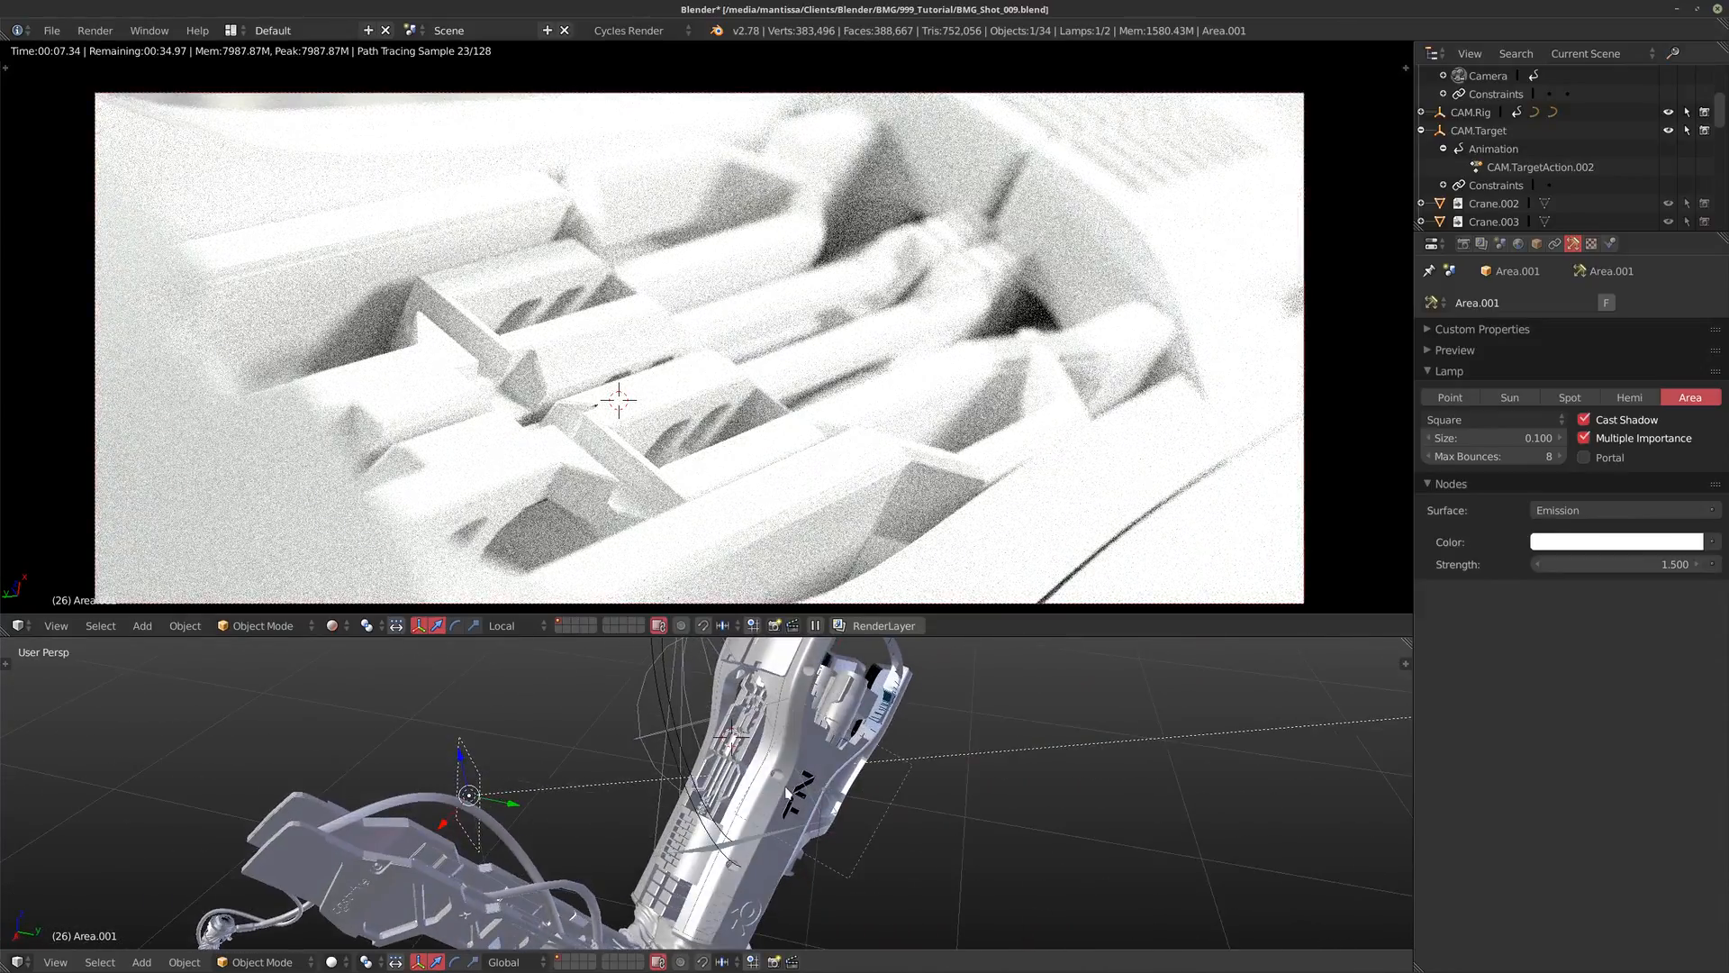
Step: Lower the duplicated lamp's emission strength, trying 0.25 and settling on 0.5
{"action": "mouse_move", "coordinate": [608, 701]}
{"action": "middle_mouse_down"}
{"action": "mouse_move", "coordinate": [657, 761]}
{"action": "mouse_move", "coordinate": [721, 756]}
{"action": "mouse_move", "coordinate": [593, 721]}
{"action": "mouse_move", "coordinate": [587, 744]}
{"action": "mouse_move", "coordinate": [617, 757]}
{"action": "mouse_move", "coordinate": [577, 743]}
{"action": "mouse_move", "coordinate": [622, 726]}
{"action": "middle_mouse_up"}
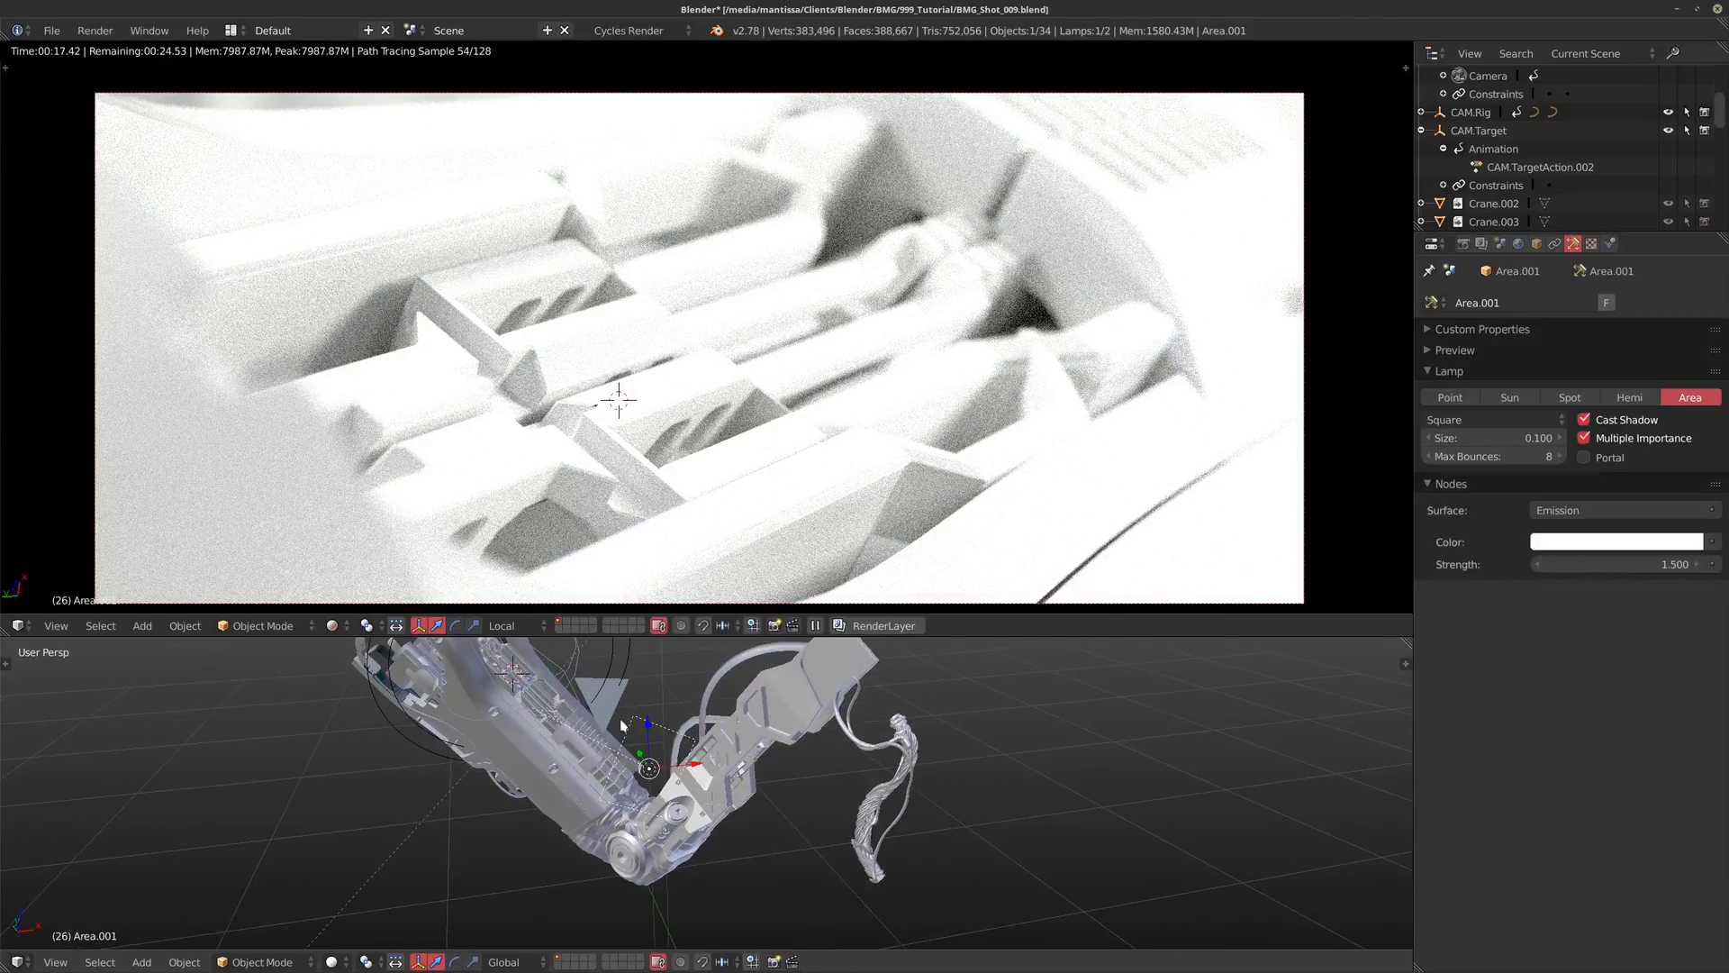
{"action": "left_click", "coordinate": [1612, 564]}
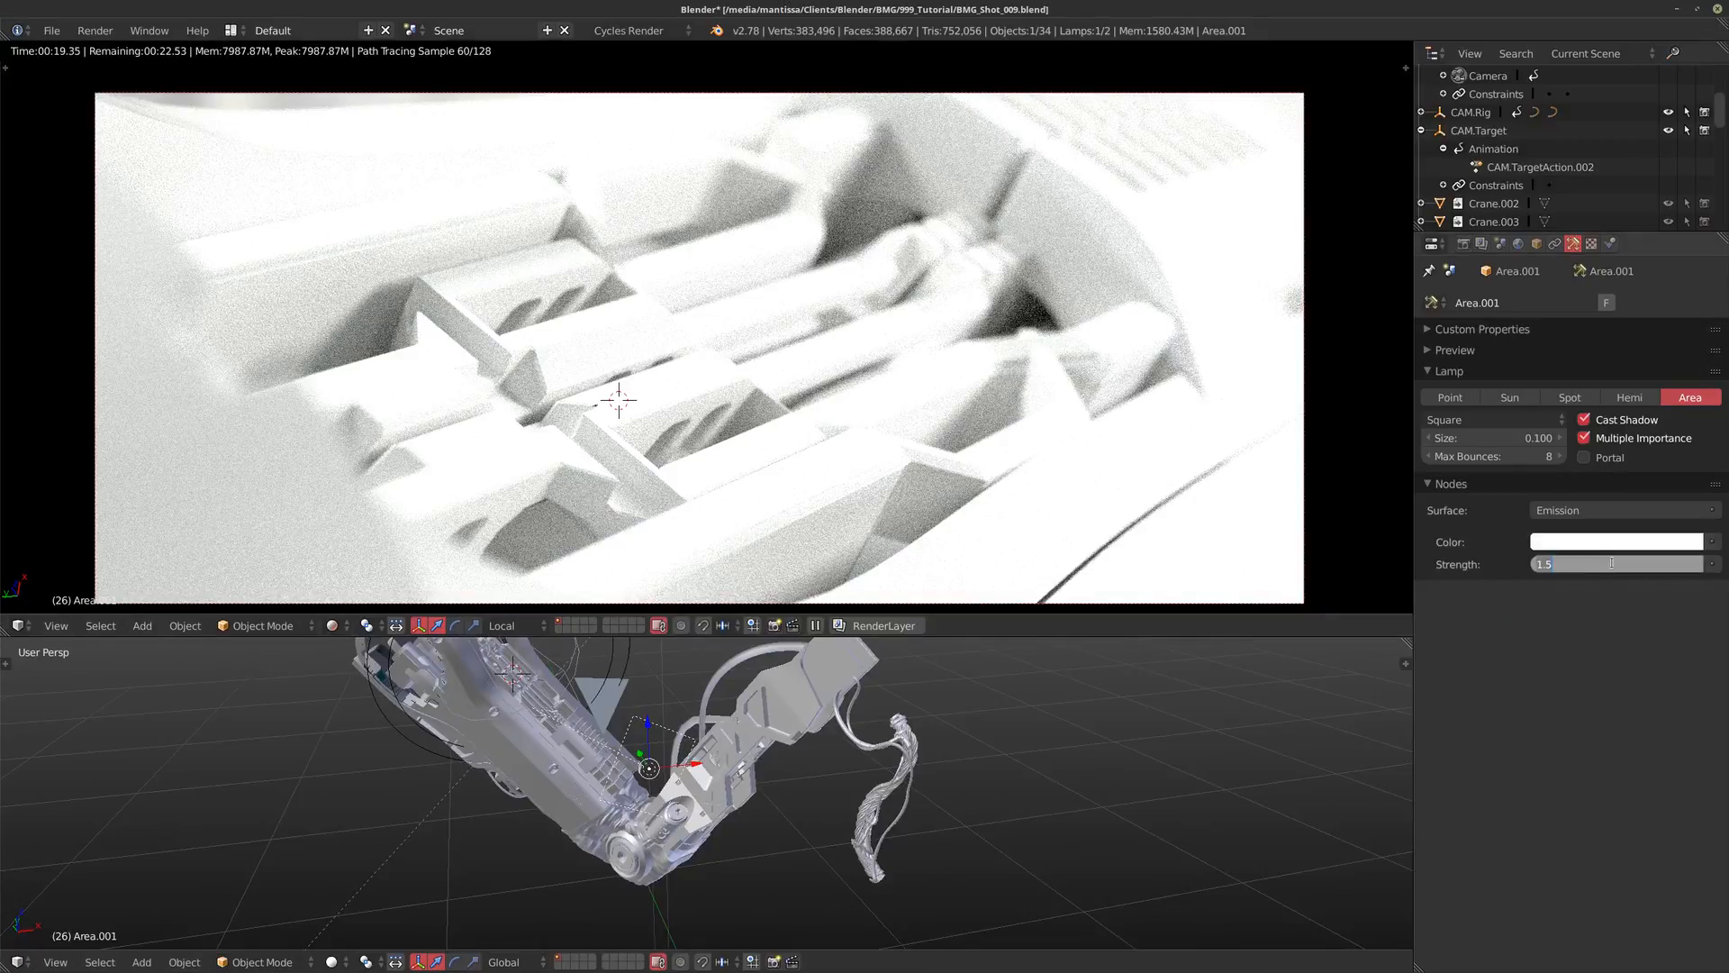
{"action": "type", "text": ".25"}
{"action": "key", "text": "Return"}
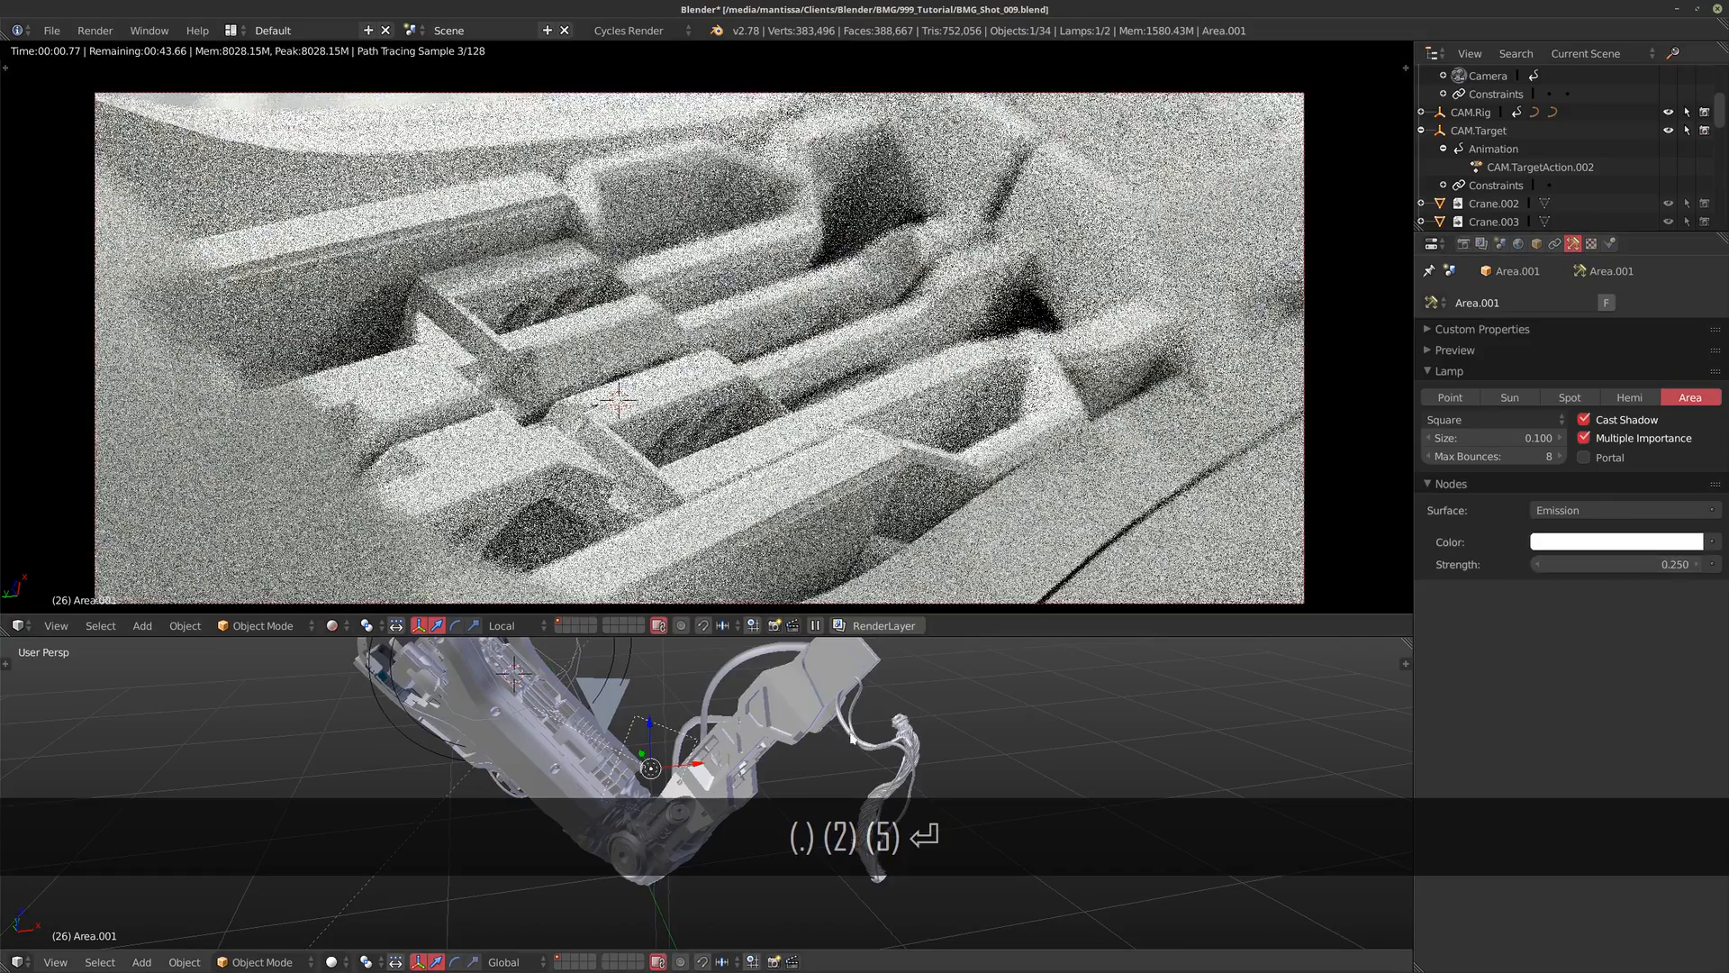
{"action": "left_click", "coordinate": [1561, 564]}
{"action": "type", "text": ".5"}
{"action": "key", "text": "Return"}
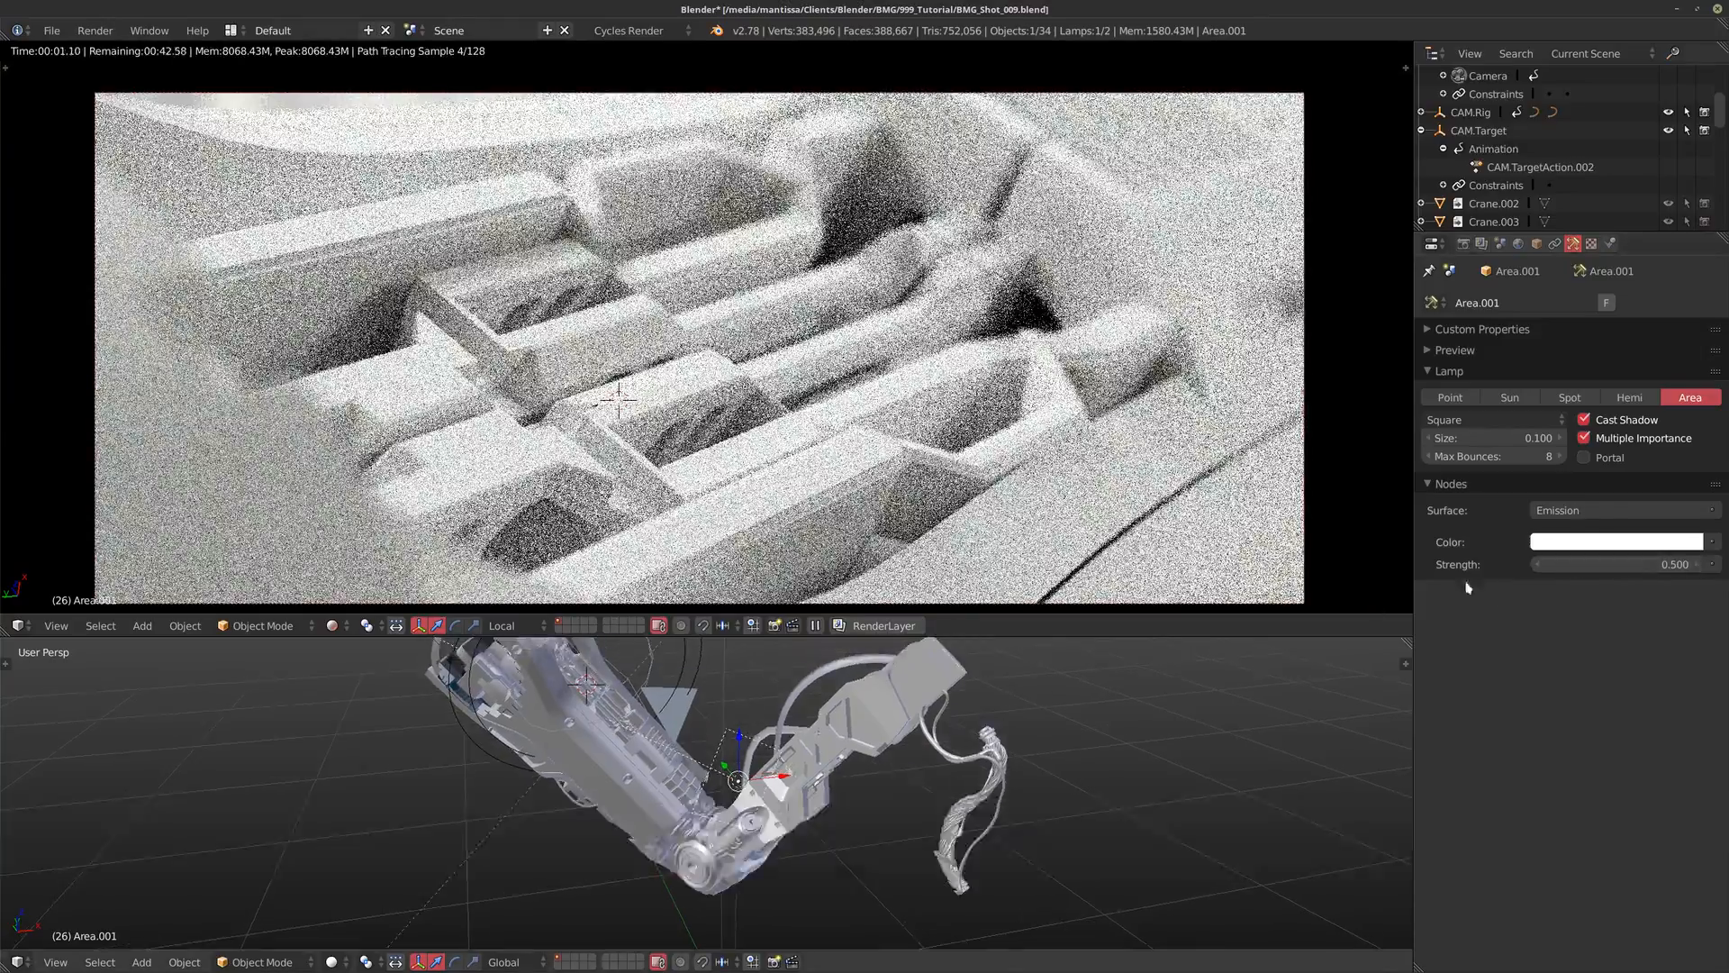
Step: Set the duplicated Area lamp's size to 0.01
{"action": "left_click", "coordinate": [1477, 441]}
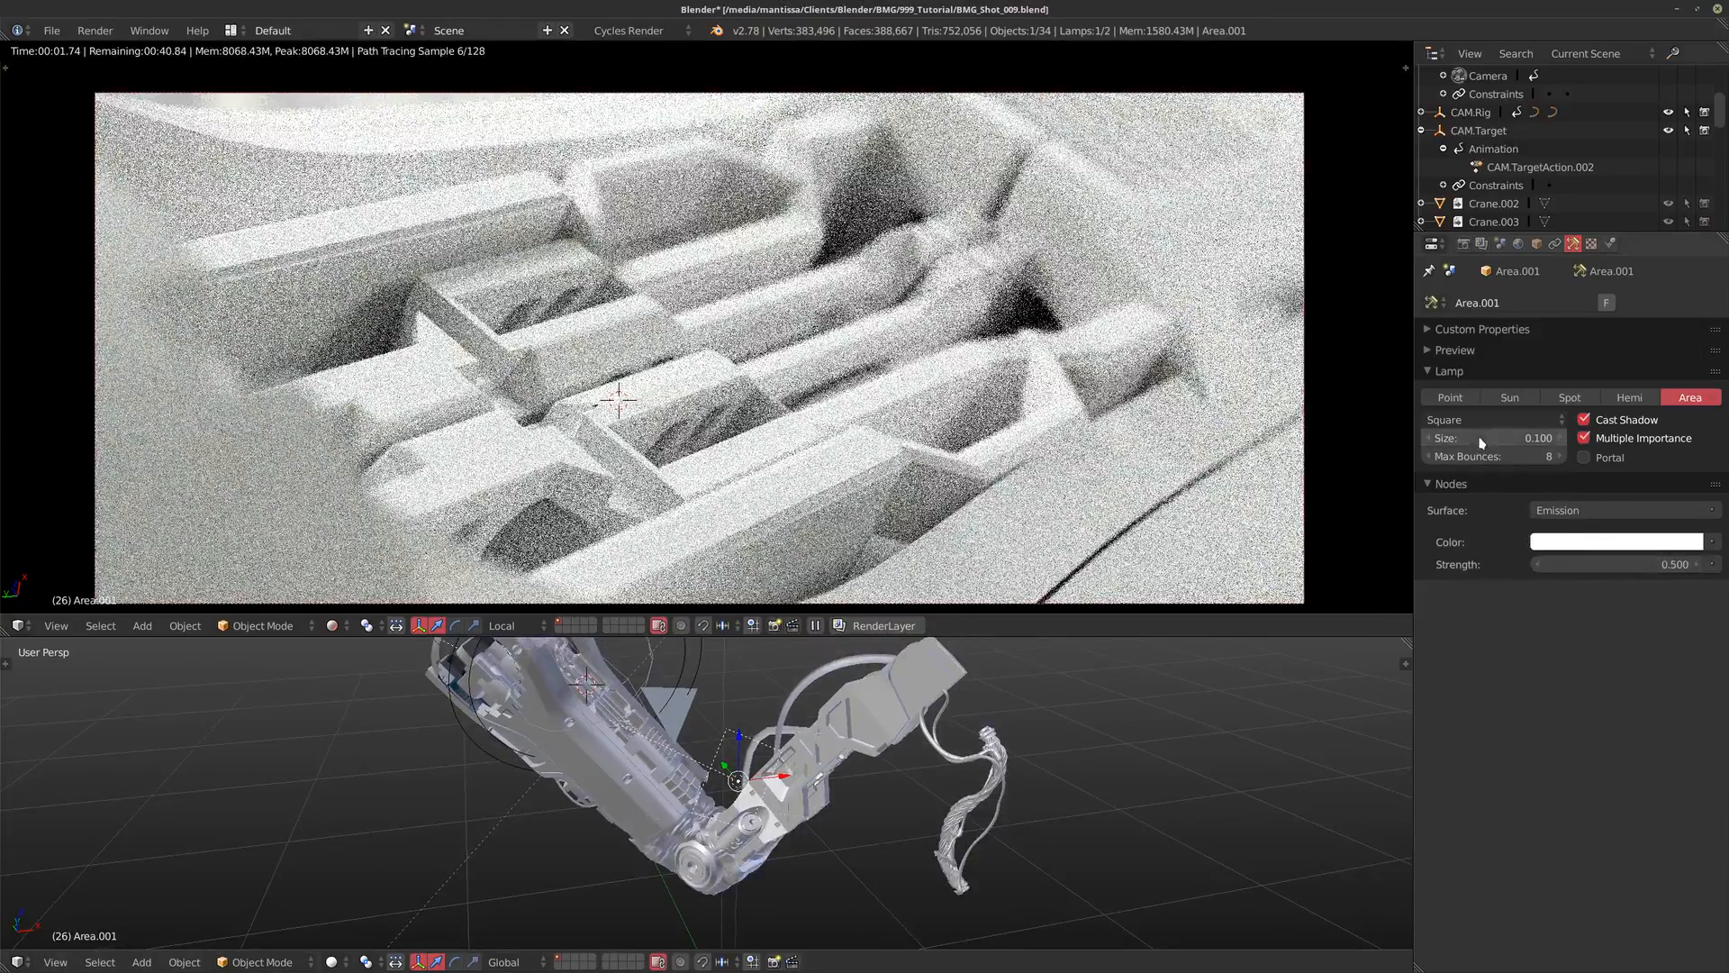
{"action": "type", "text": ".01"}
{"action": "key", "text": "Return"}
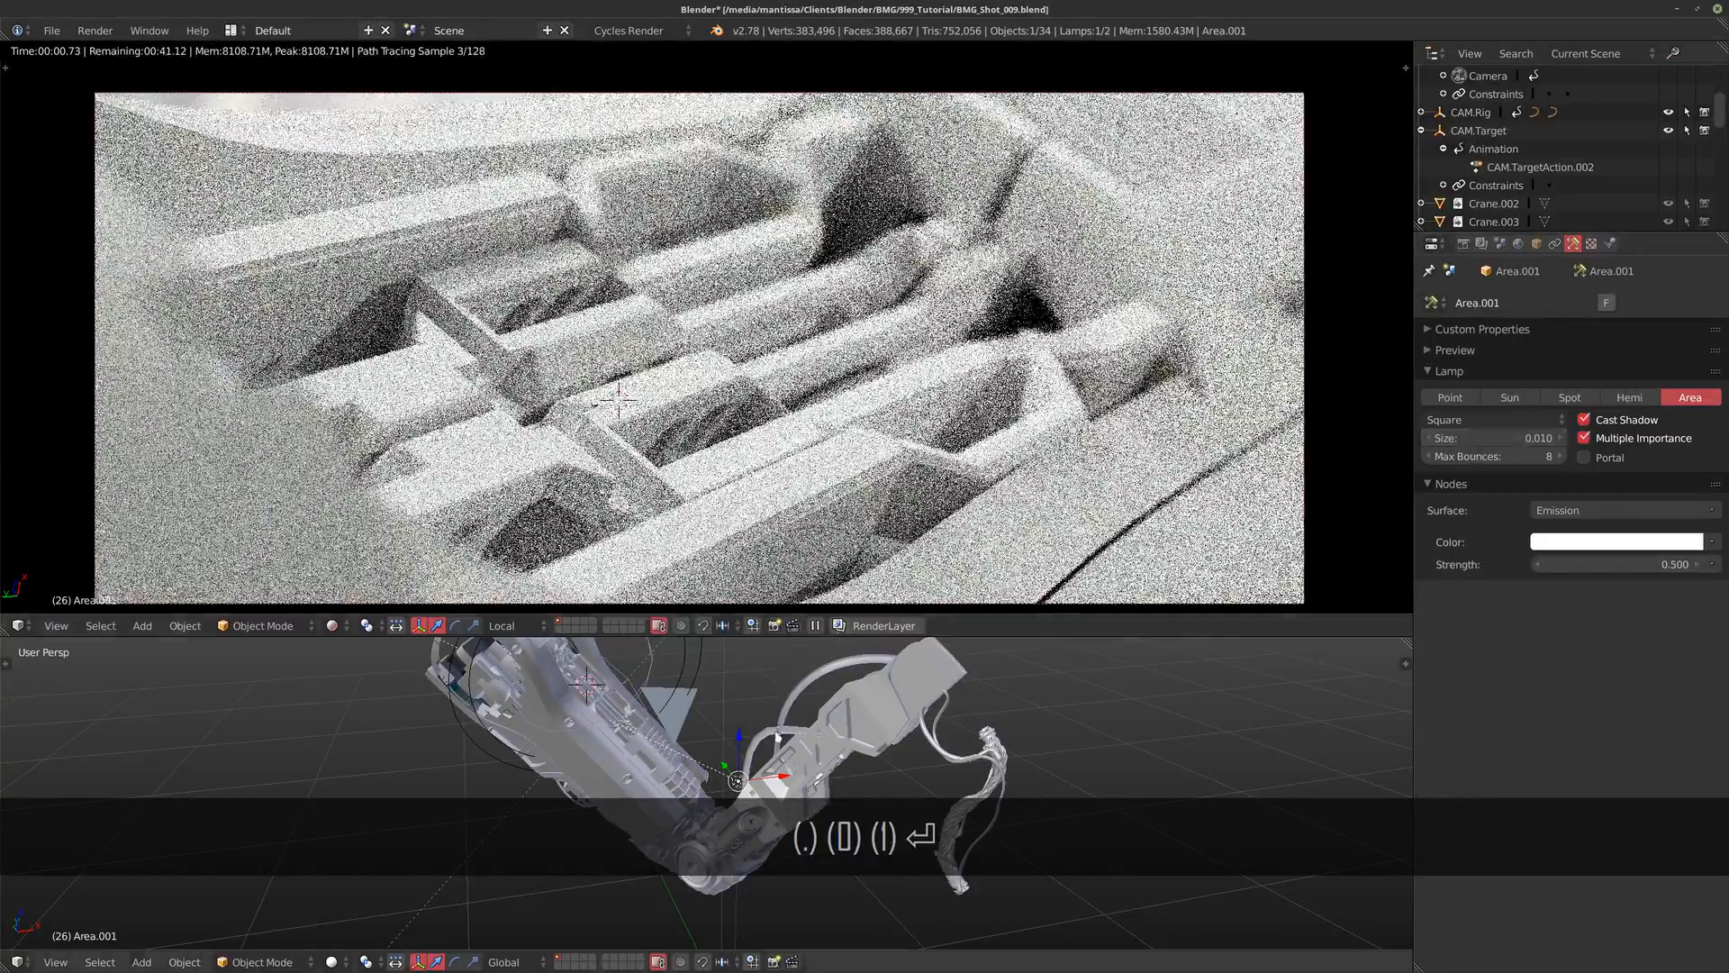
Step: Move the duplicated lamp upward and rotate it about -19 degrees to re-aim it at the detailed surface
{"action": "middle_click_drag", "start_coordinate": [778, 736], "coordinate": [846, 697]}
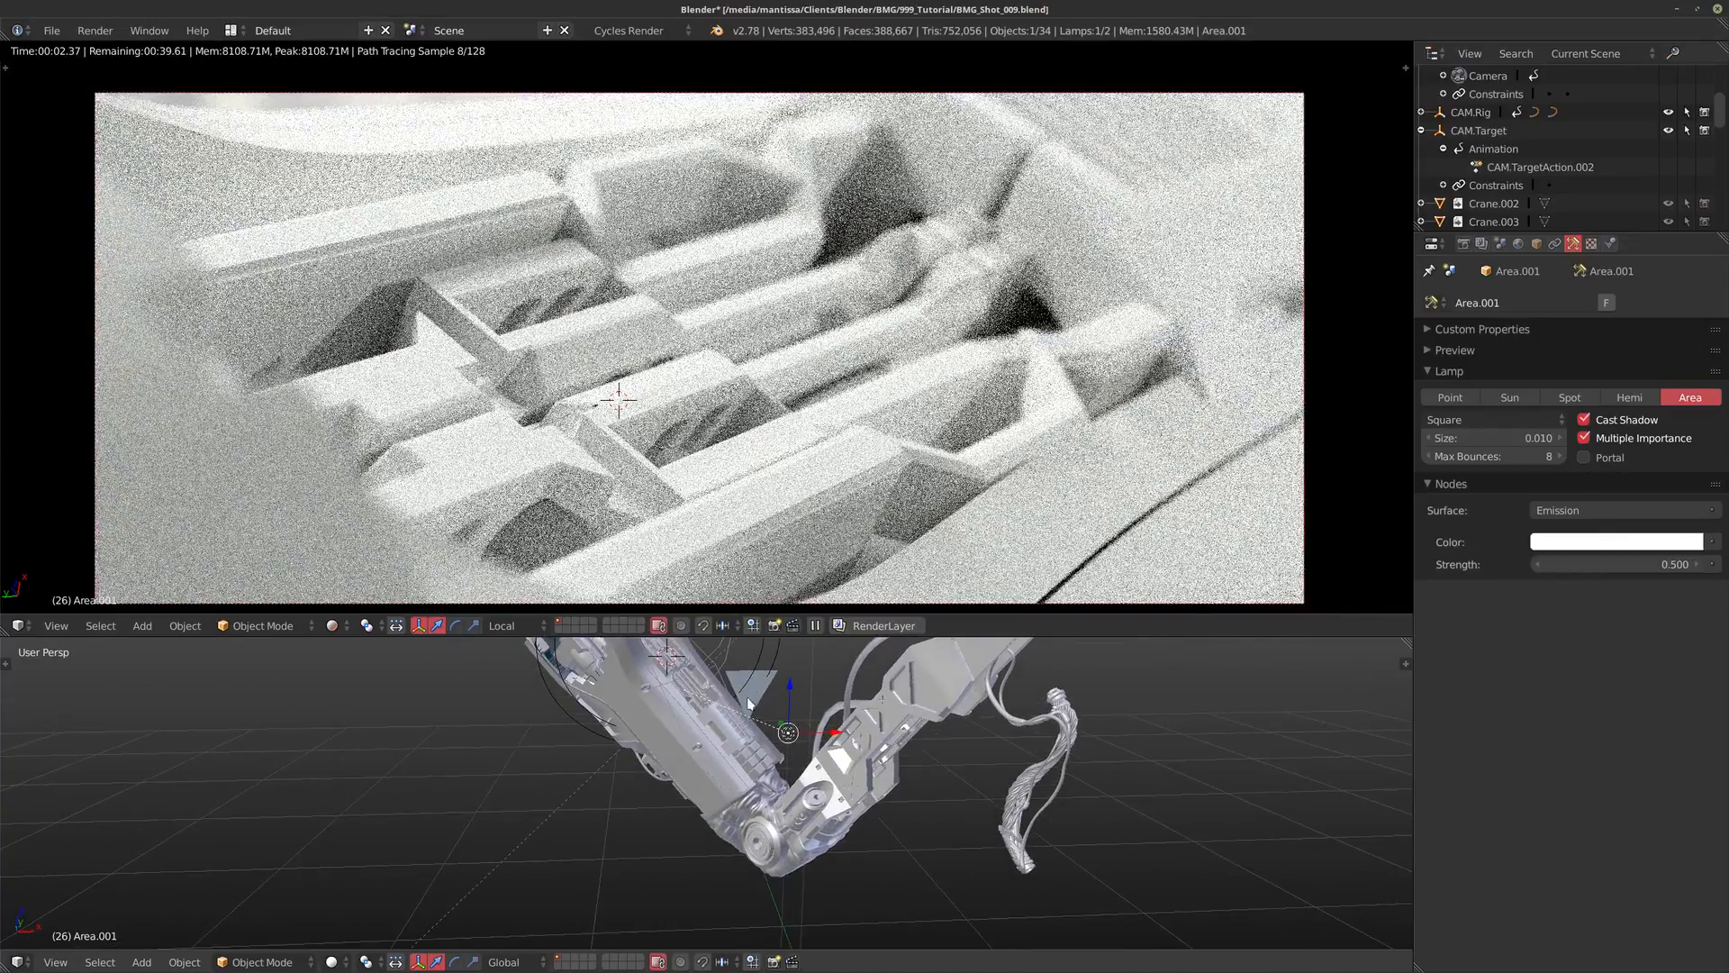
{"action": "middle_click_drag", "start_coordinate": [843, 784], "coordinate": [783, 801]}
{"action": "key", "text": "g"}
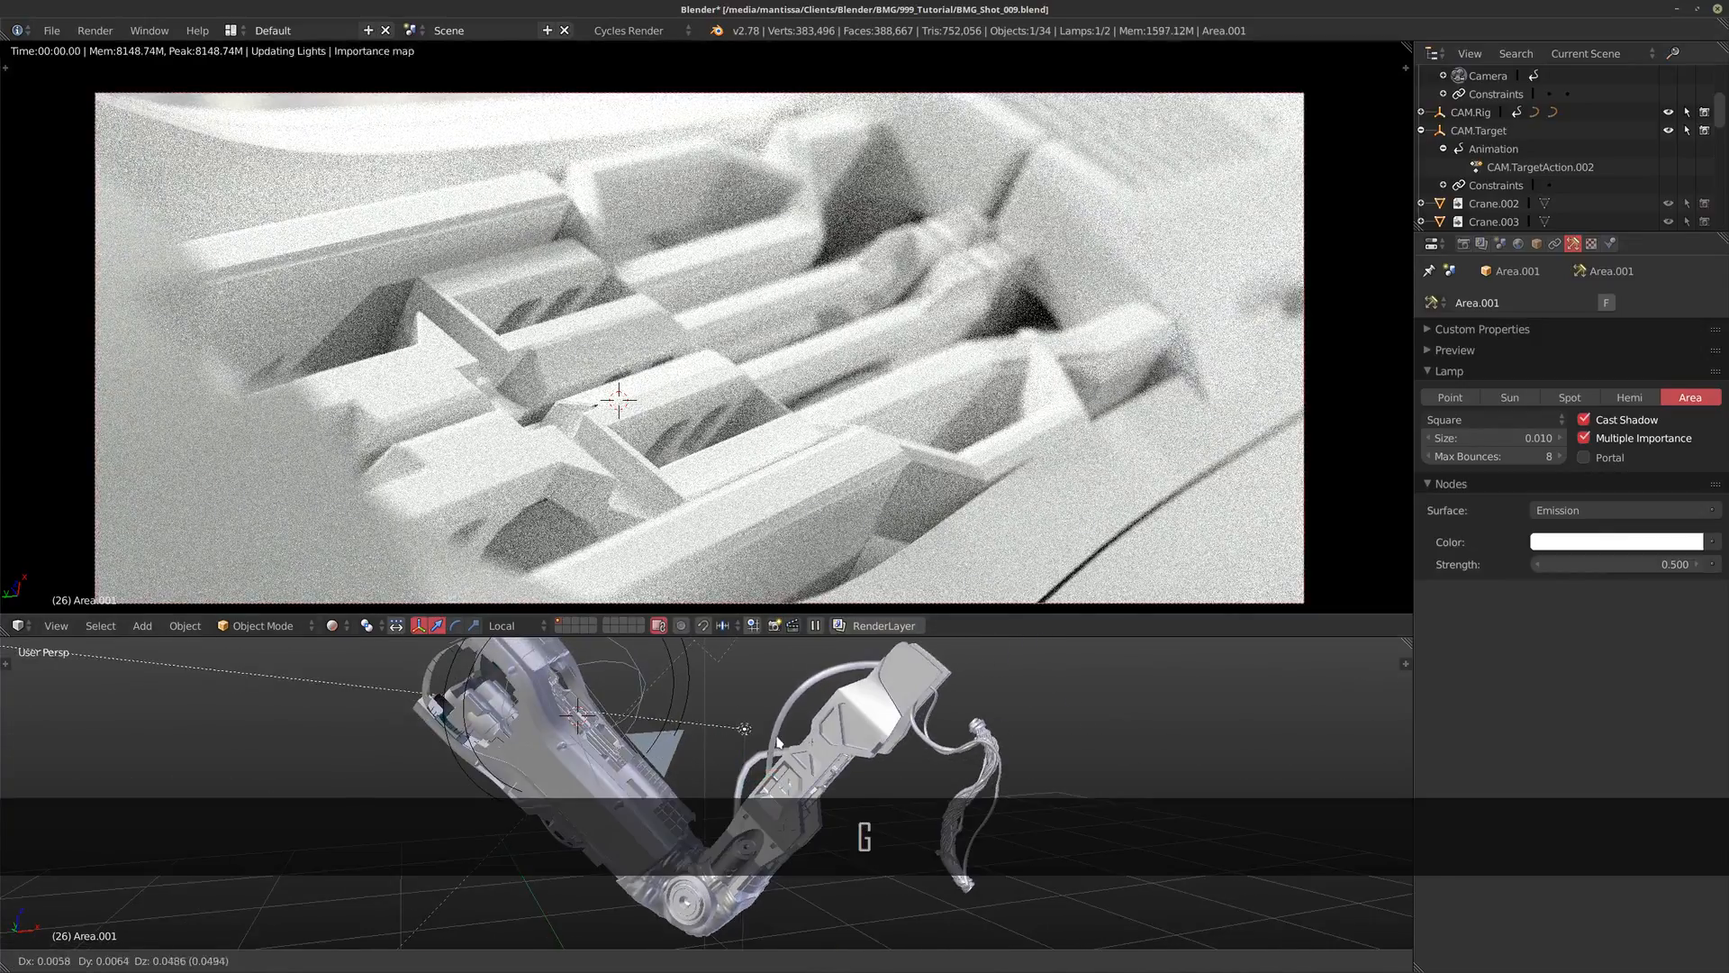
{"action": "key", "text": "r"}
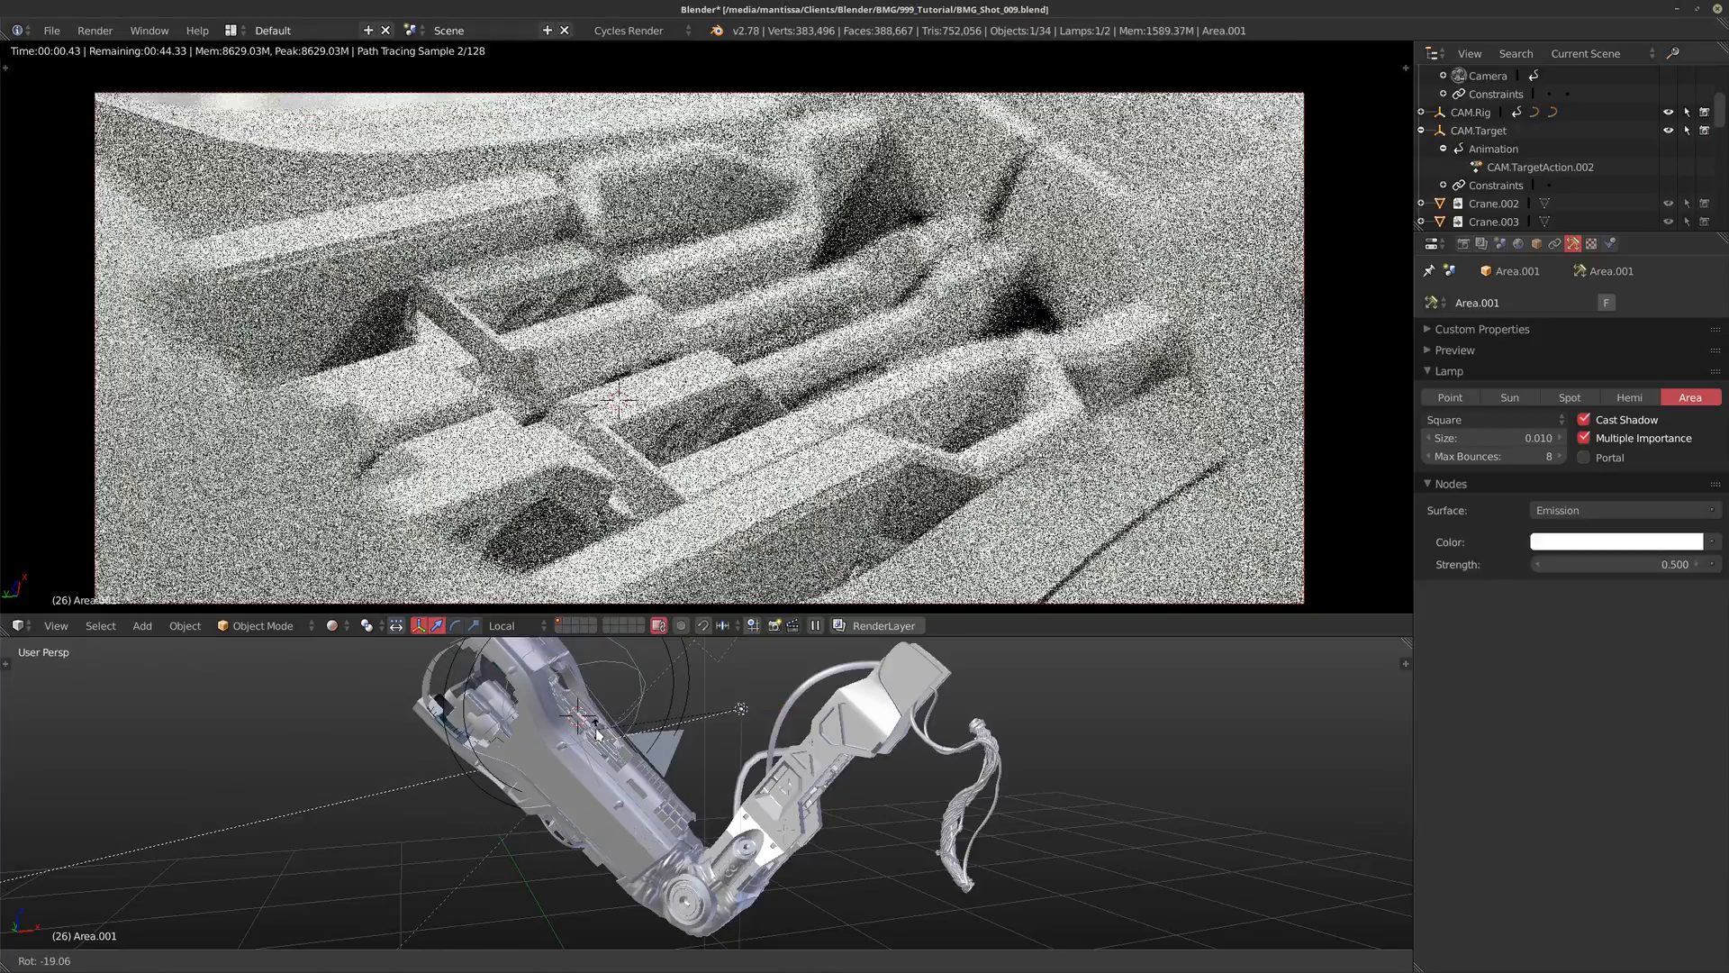
{"action": "left_click", "coordinate": [596, 731]}
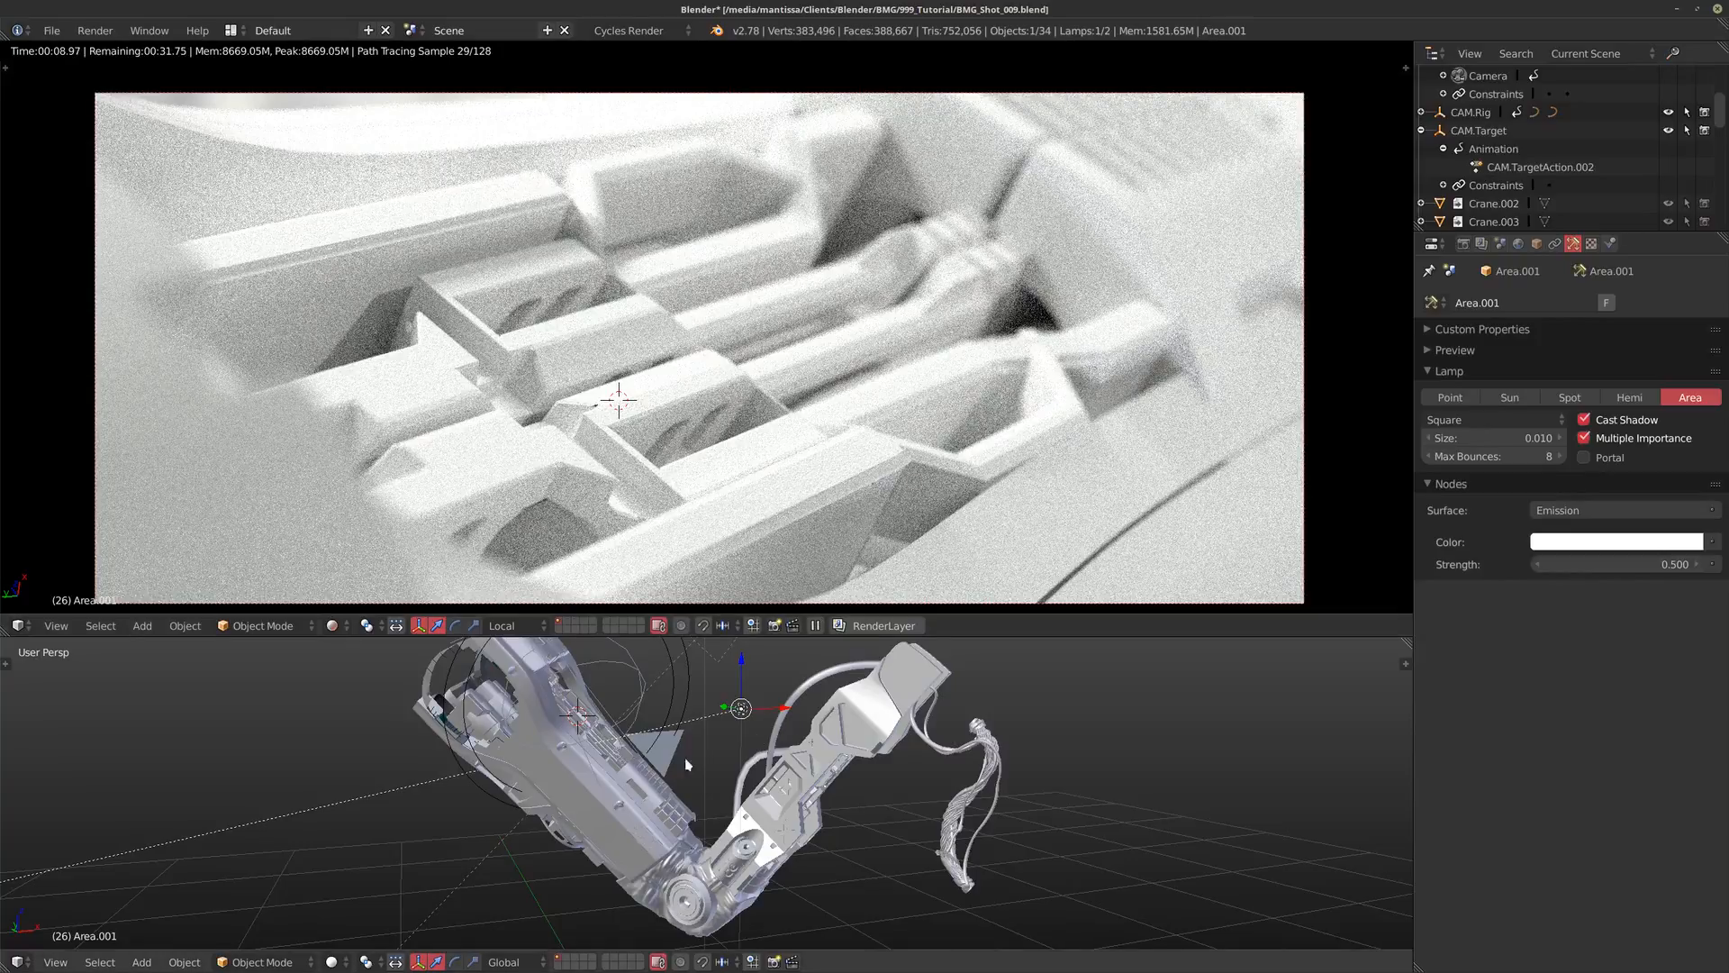
Step: Select the linked inner detail pieces Crane.036 and Crane.008 and make their objects, data and materials local
{"action": "middle_click_drag", "start_coordinate": [687, 765], "coordinate": [482, 710]}
{"action": "scroll", "coordinate": [718, 752], "scroll_direction": "up", "scroll_amount": 5}
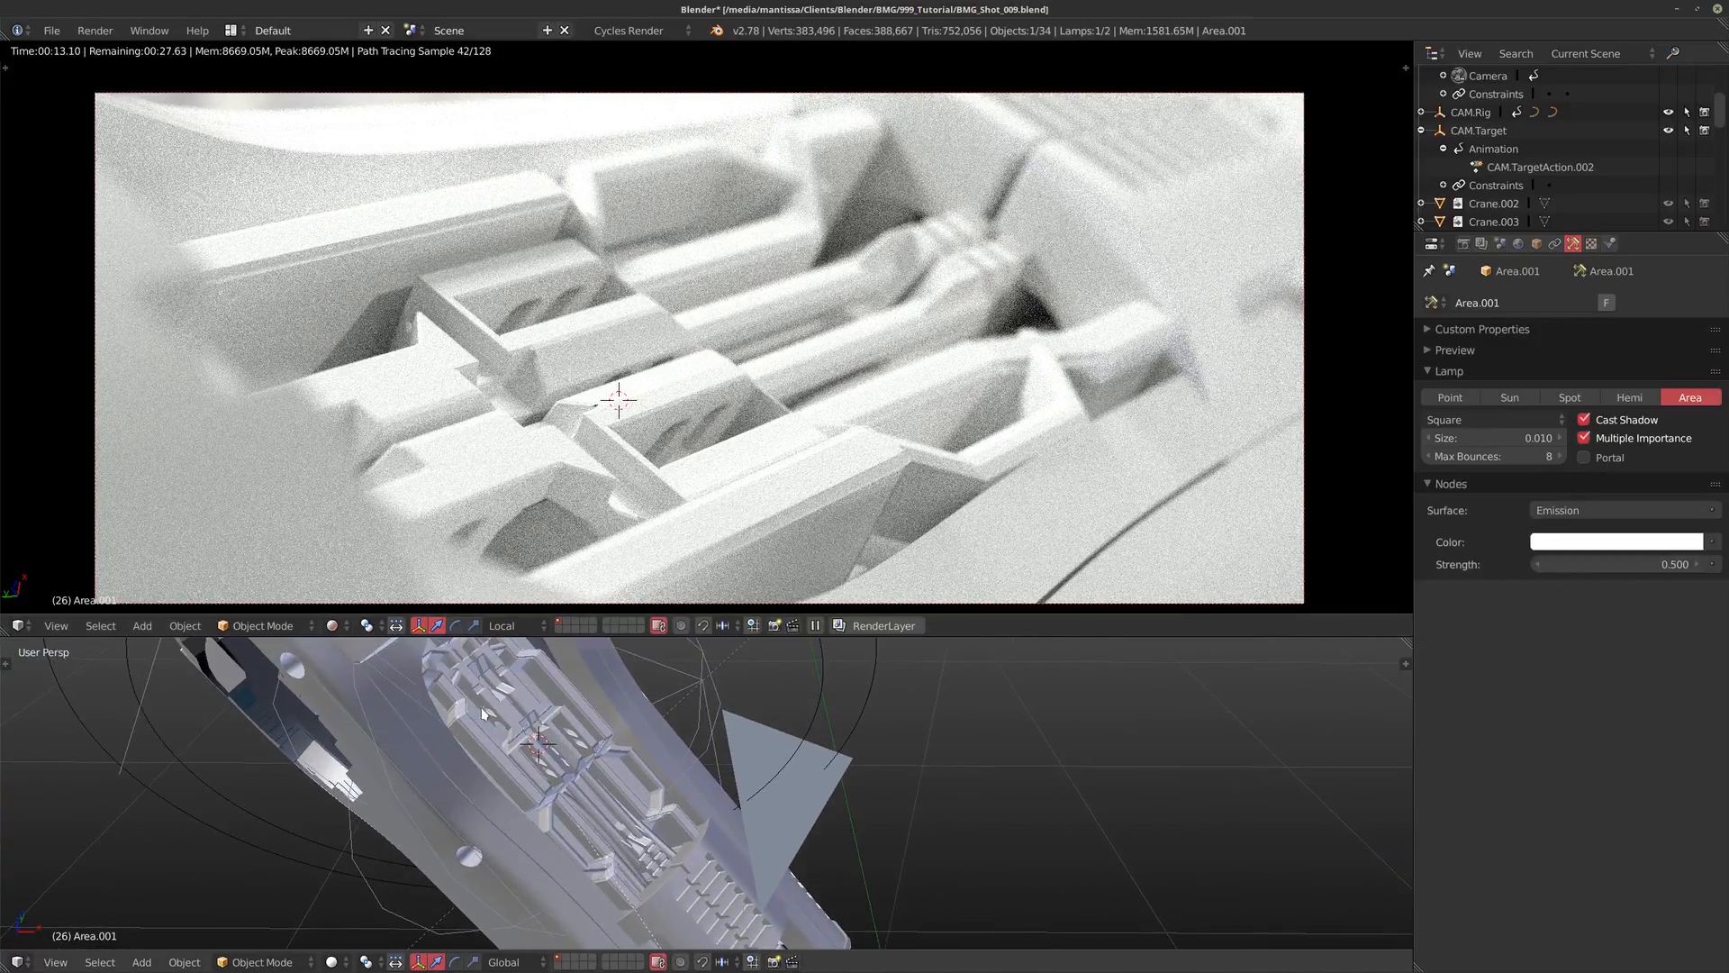
{"action": "scroll", "coordinate": [567, 755], "scroll_direction": "up", "scroll_amount": 4}
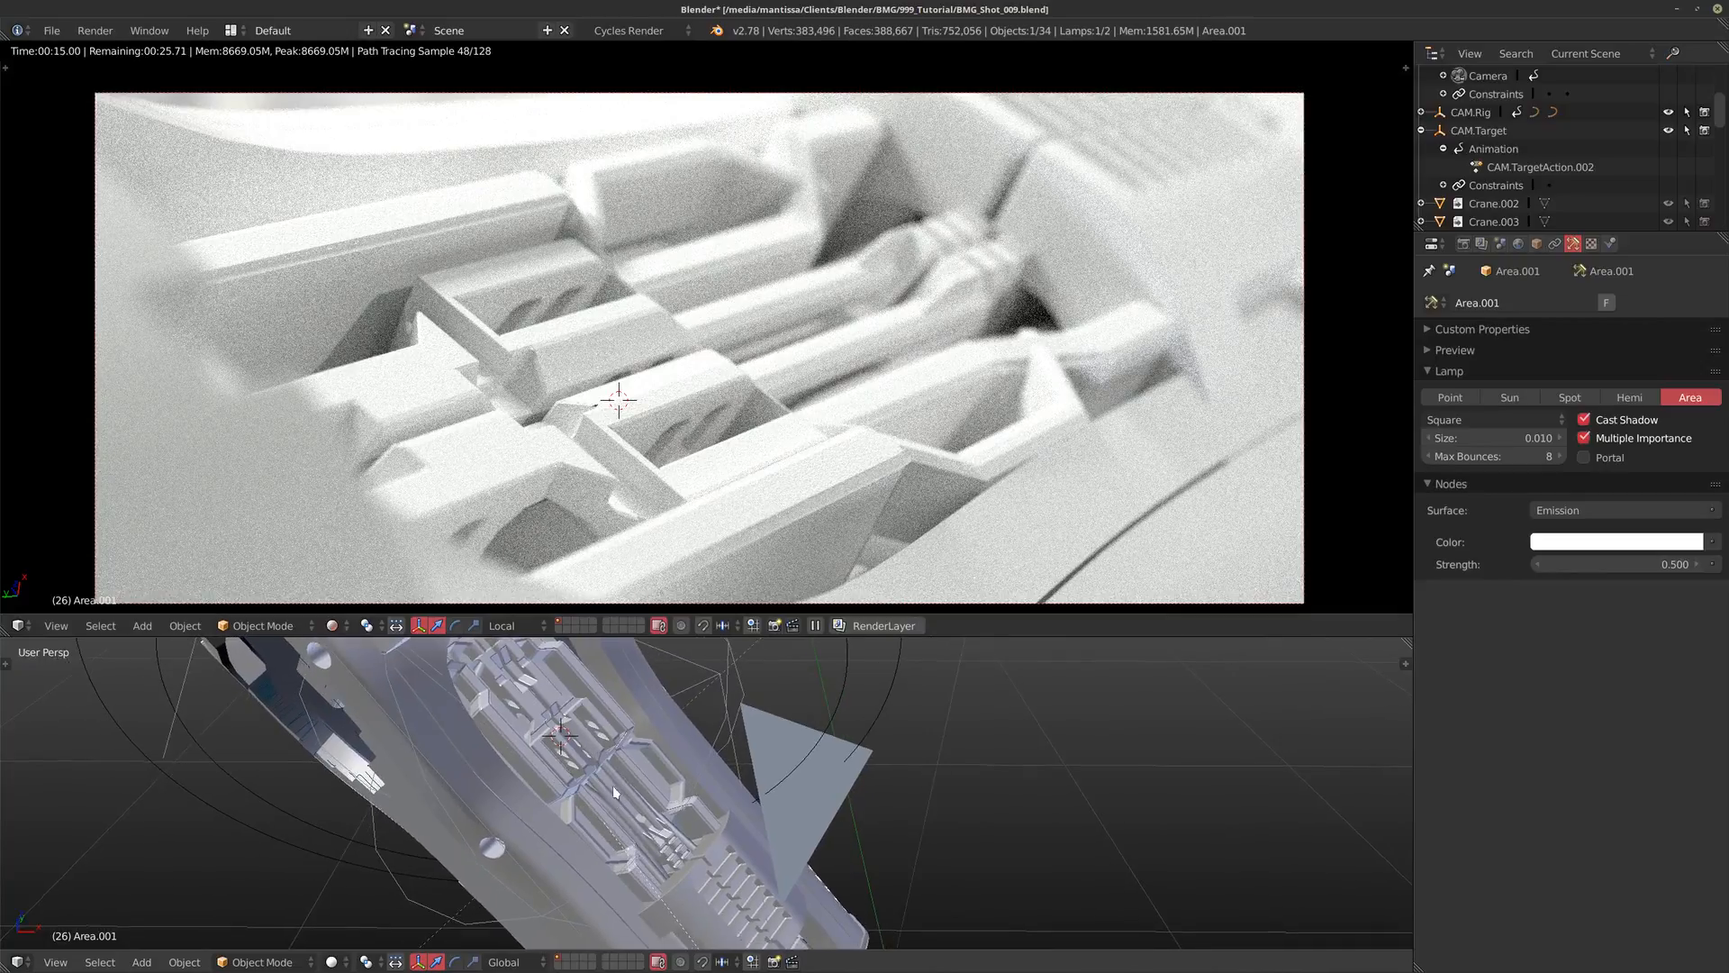
{"action": "right_click", "coordinate": [422, 760]}
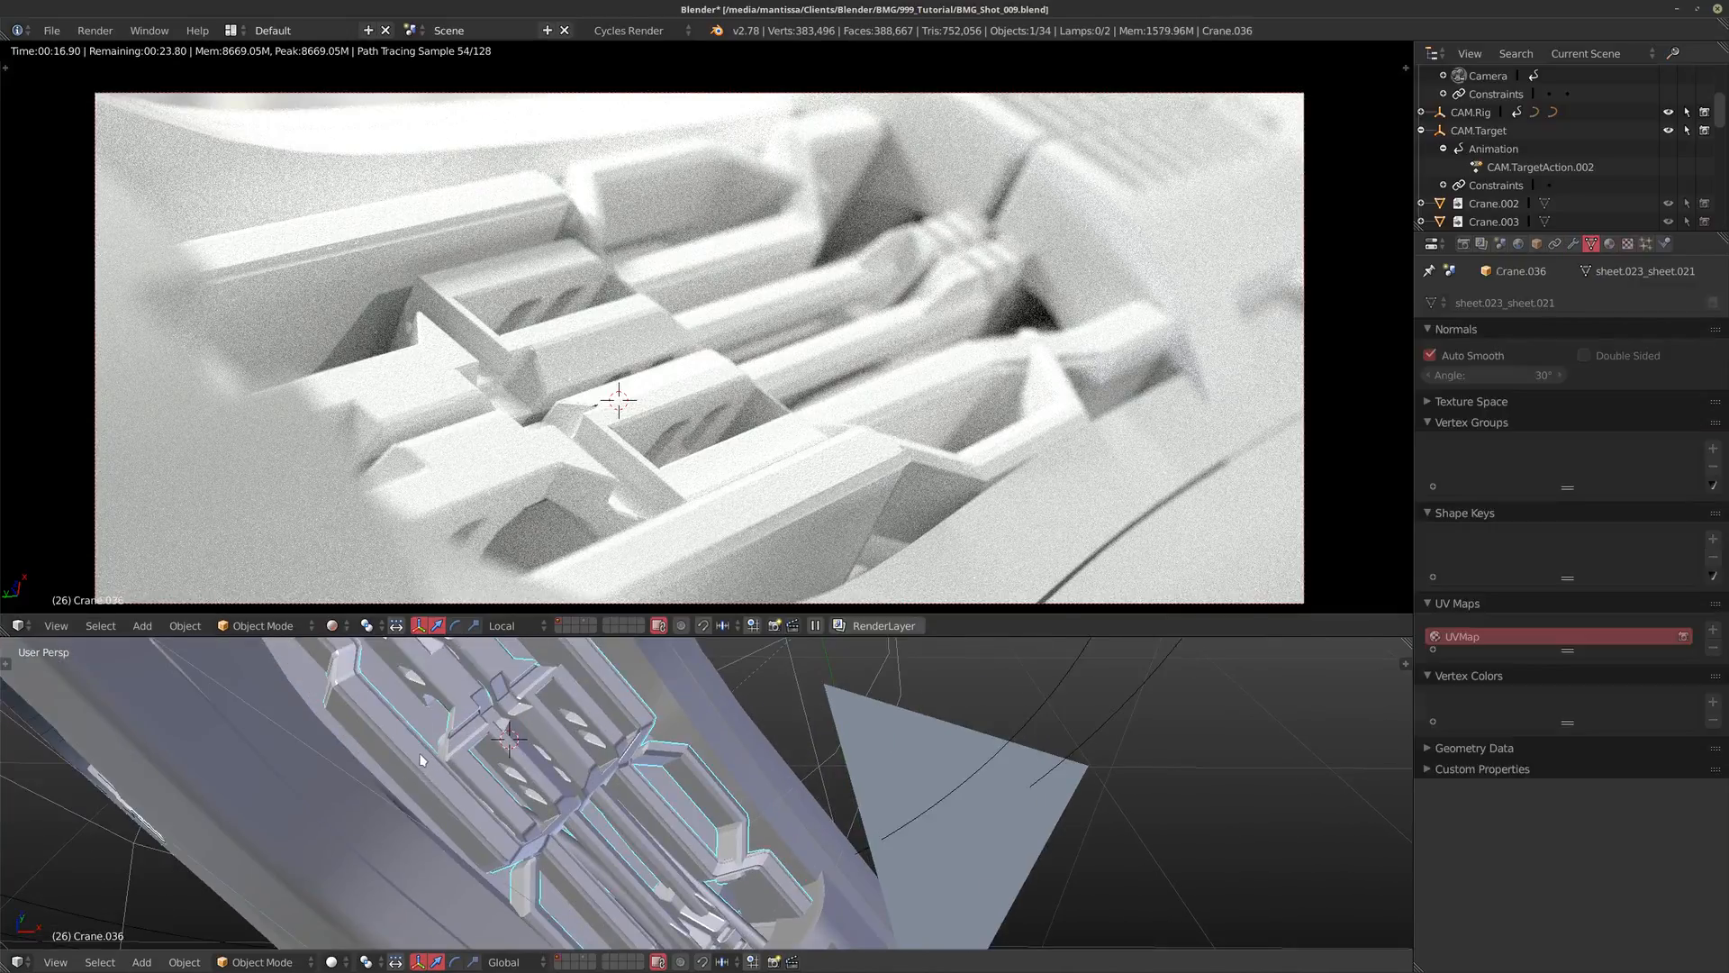
{"action": "middle_click_drag", "start_coordinate": [606, 784], "coordinate": [468, 773]}
{"action": "middle_click_drag", "start_coordinate": [587, 859], "coordinate": [569, 818]}
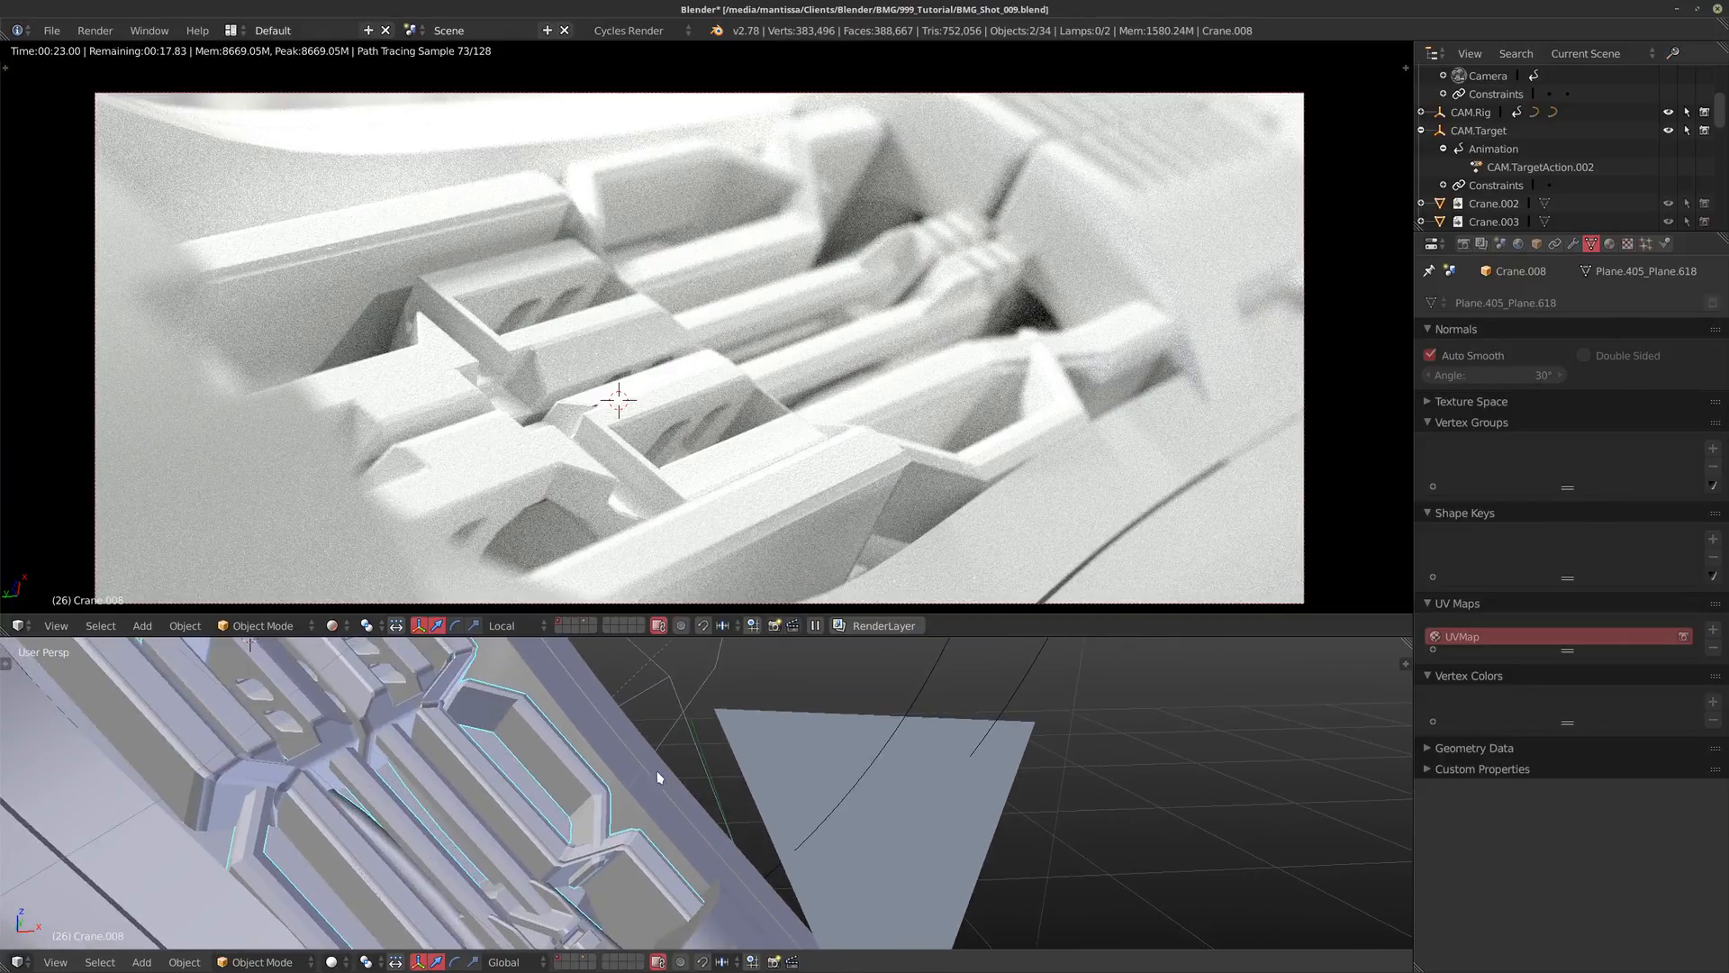
{"action": "key", "text": "l"}
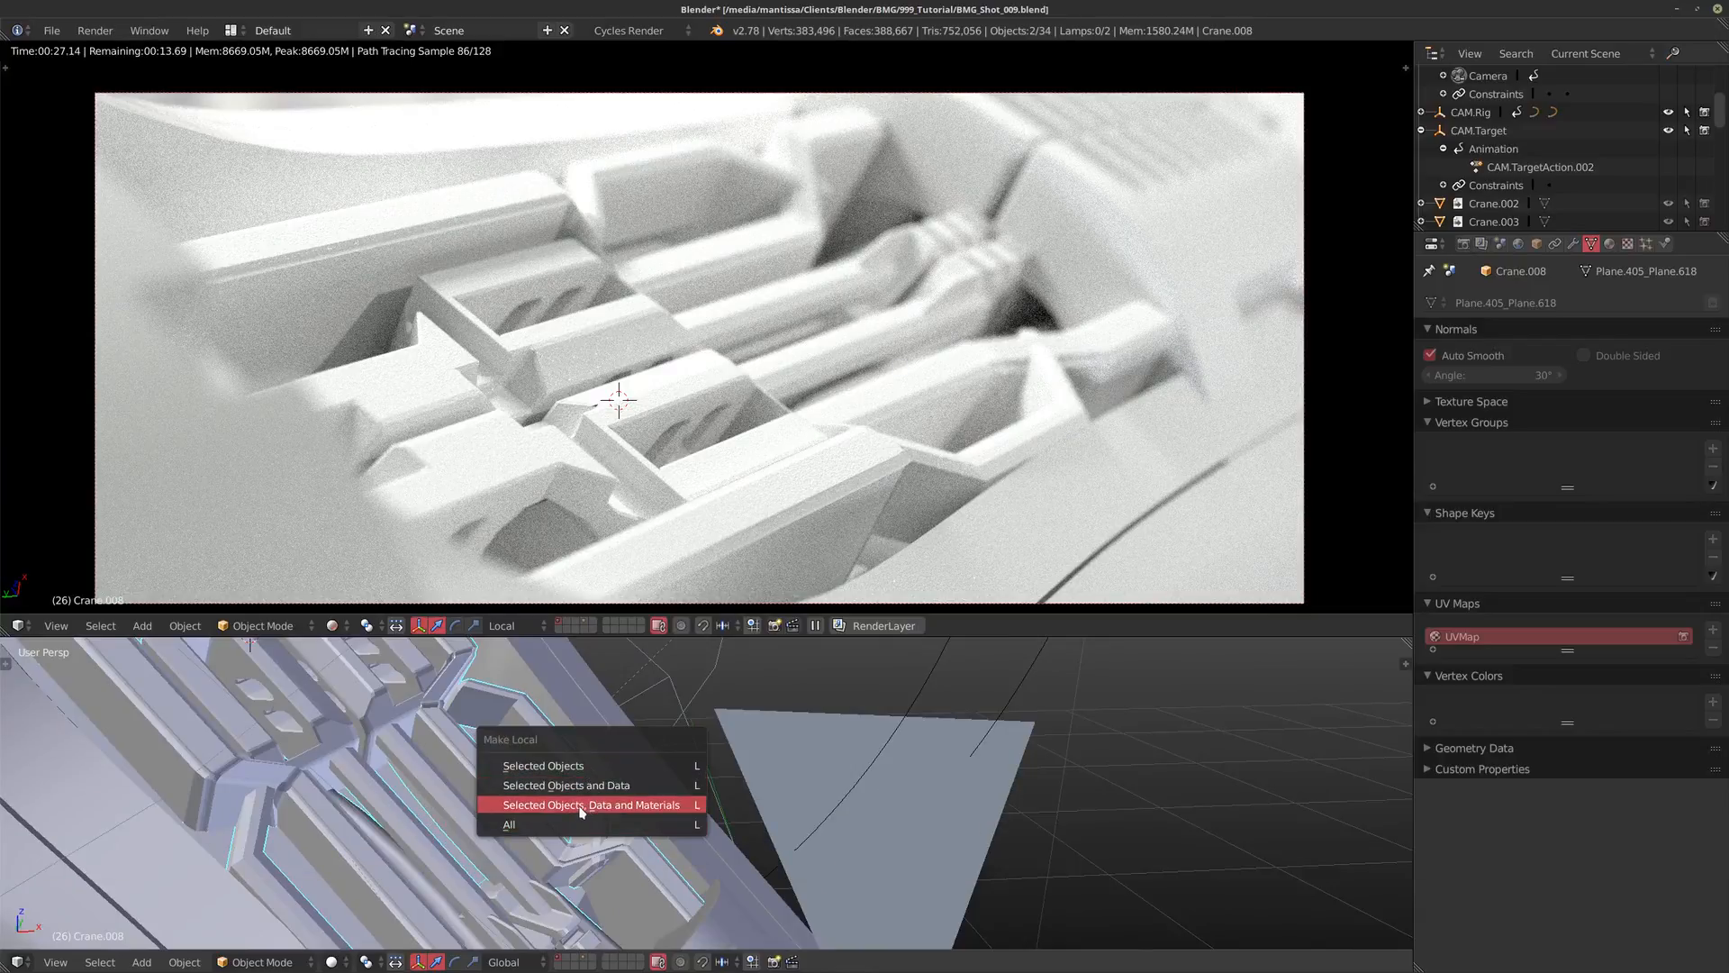
{"action": "left_click", "coordinate": [612, 804]}
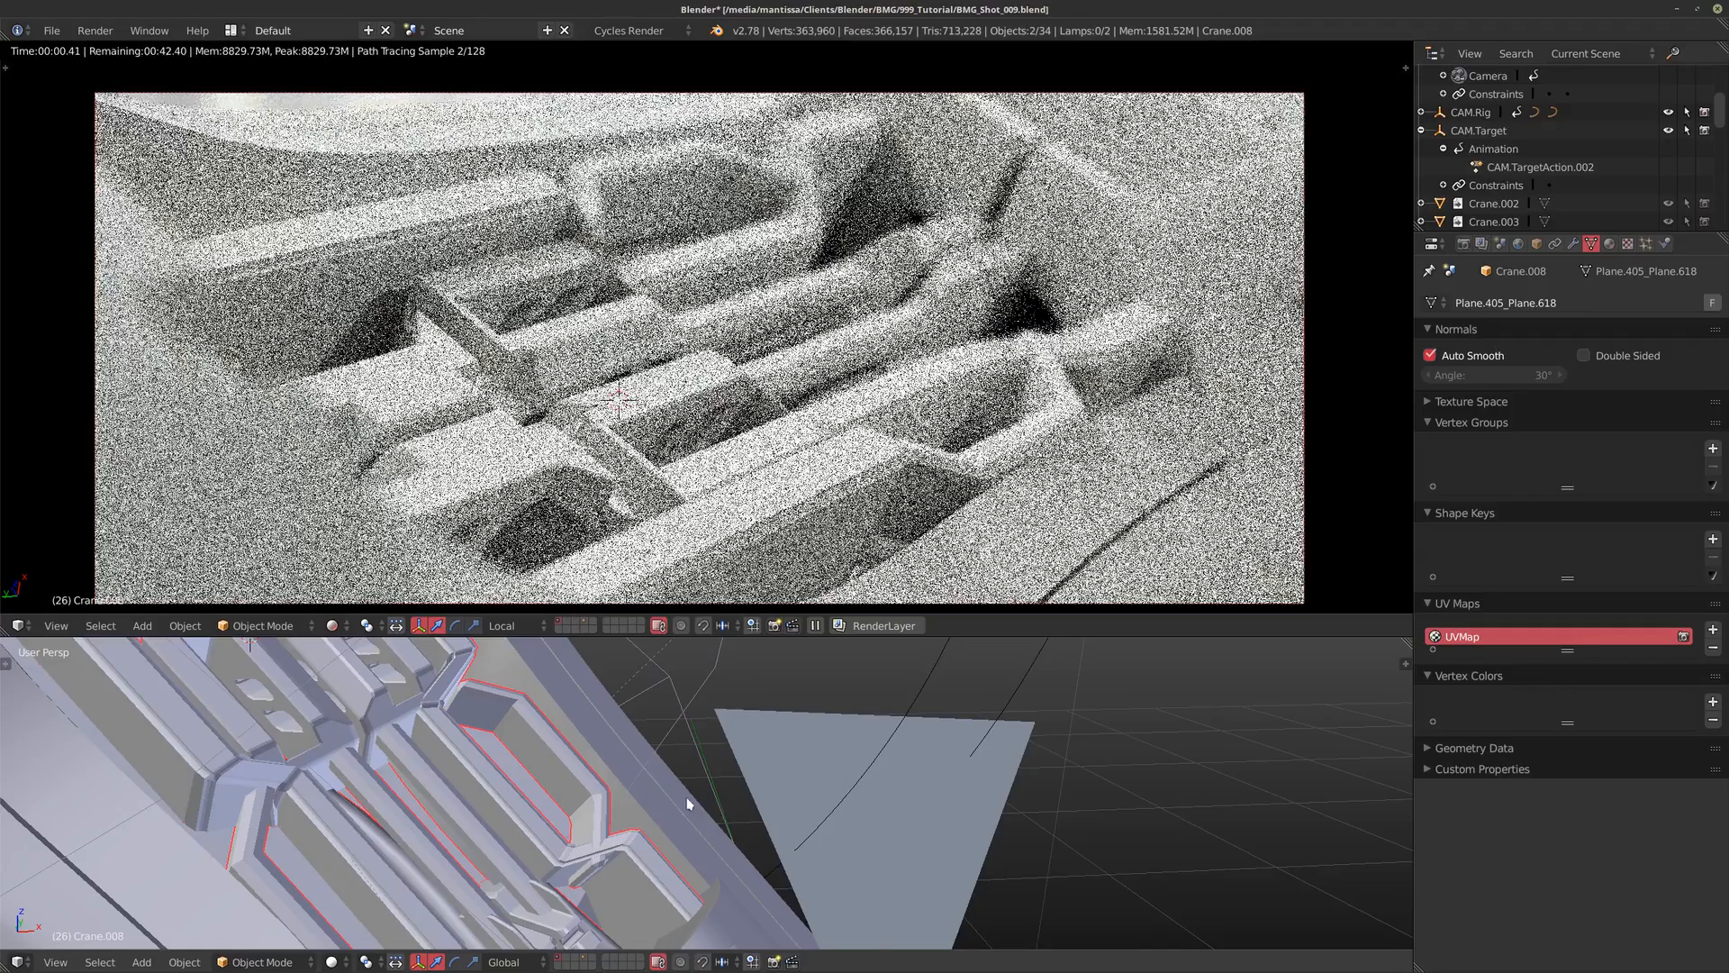
Step: Look through the camera and replace Crane.008's White_Rough material with a new Diffuse BSDF material
{"action": "scroll", "coordinate": [733, 819], "scroll_direction": "up", "scroll_amount": 3}
{"action": "key", "text": "KP_0"}
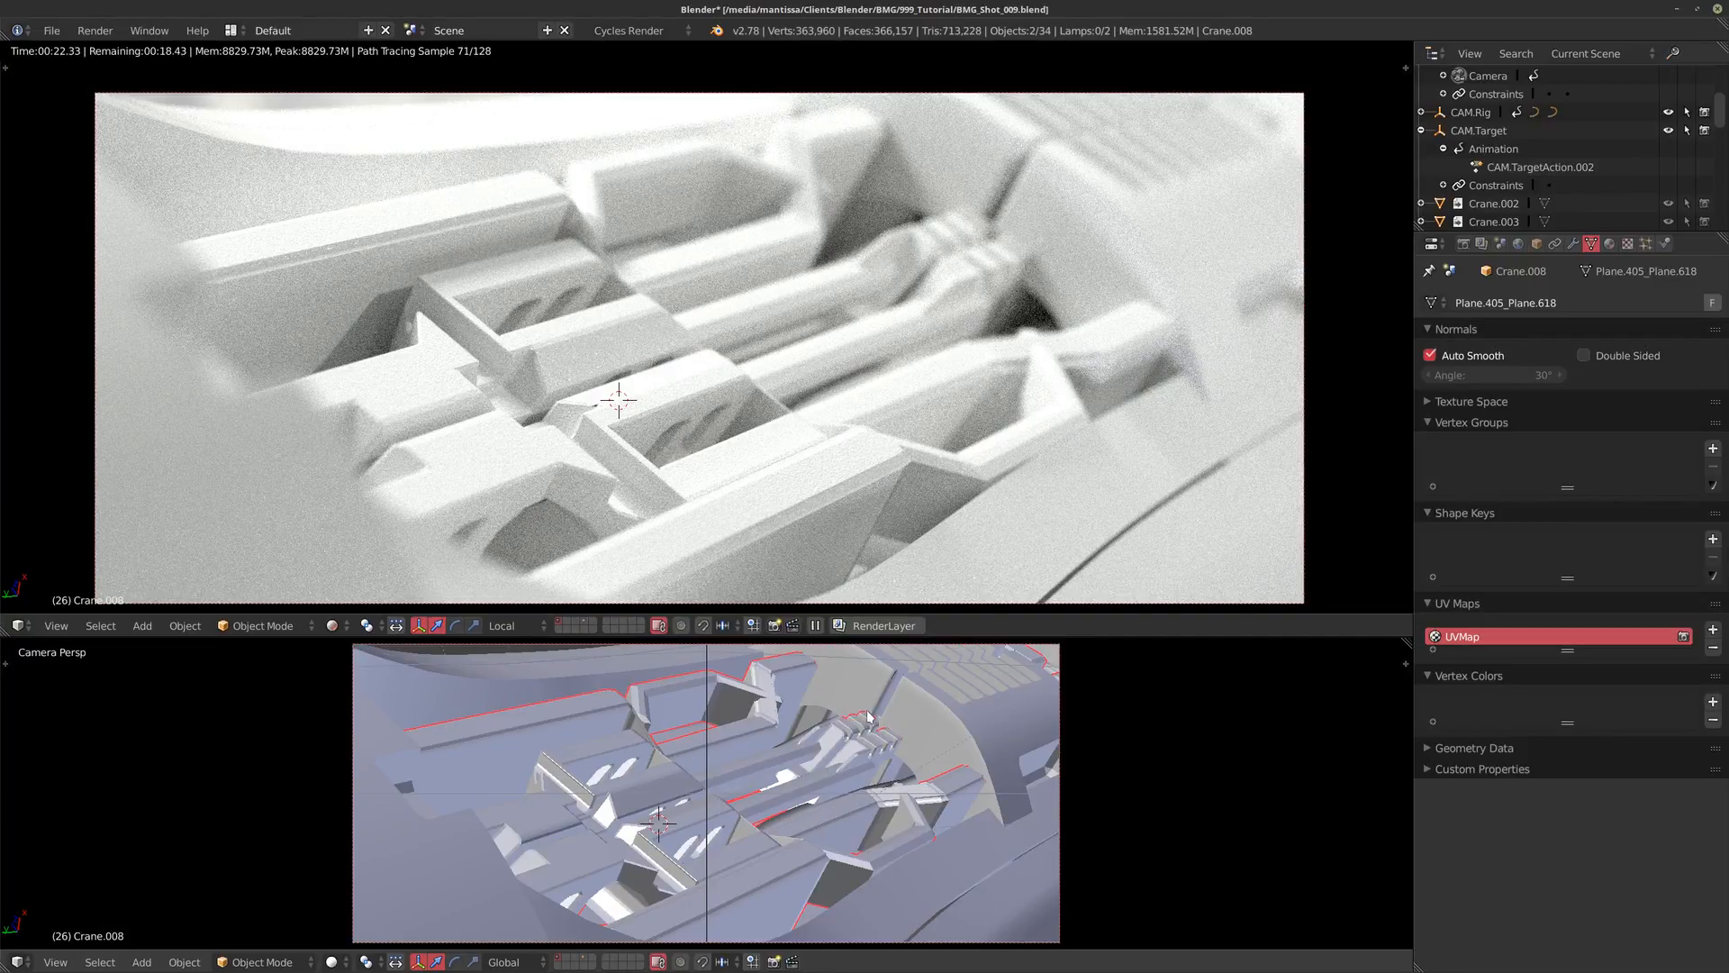
{"action": "left_click", "coordinate": [1609, 245]}
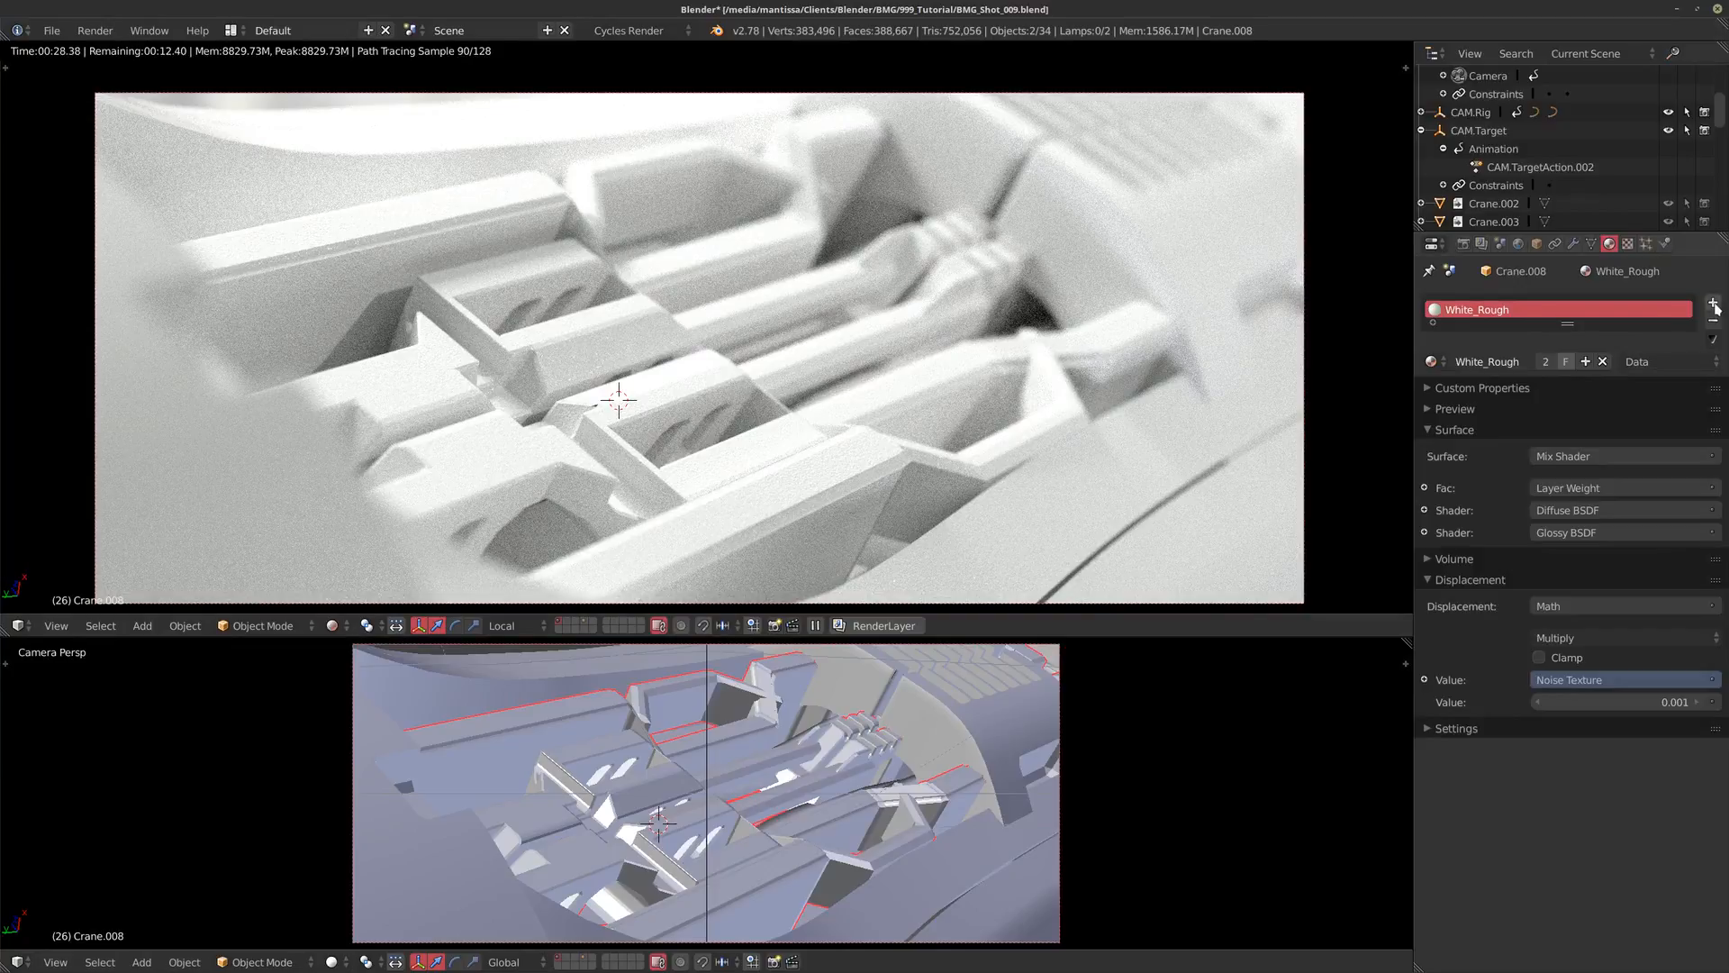
{"action": "left_click", "coordinate": [1603, 362]}
{"action": "left_click", "coordinate": [1600, 361]}
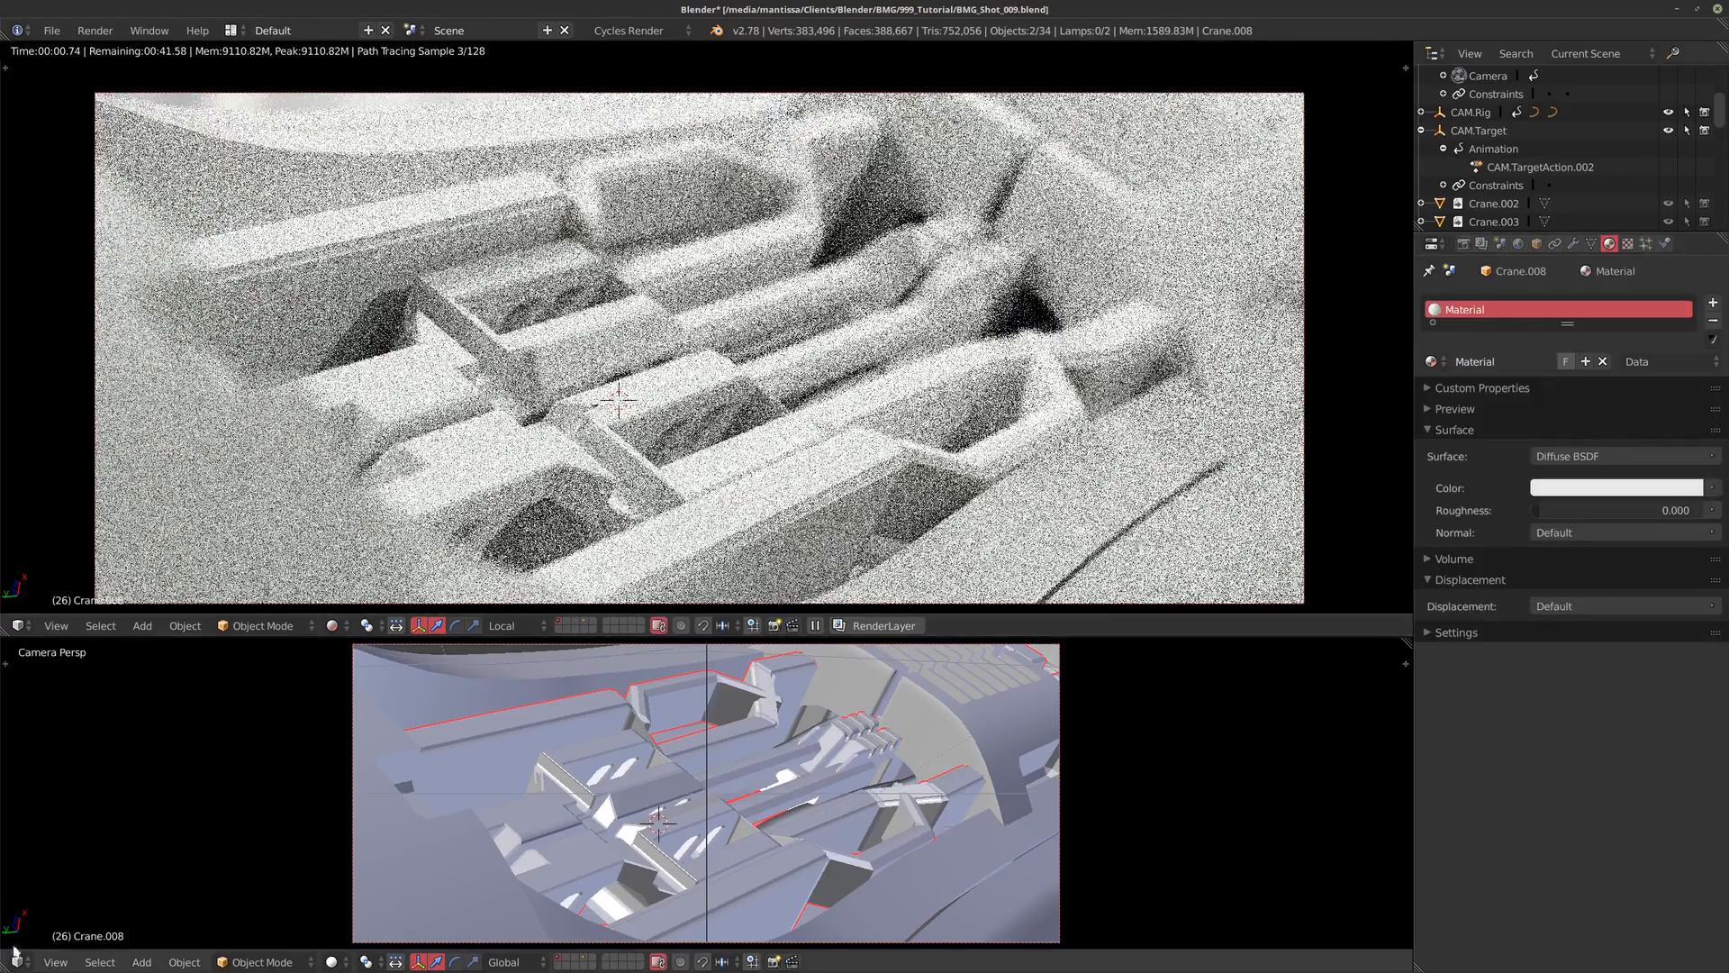
Step: Turn the lower 3D view into a Node Editor showing the selected object's material nodes
{"action": "left_click", "coordinate": [16, 958]}
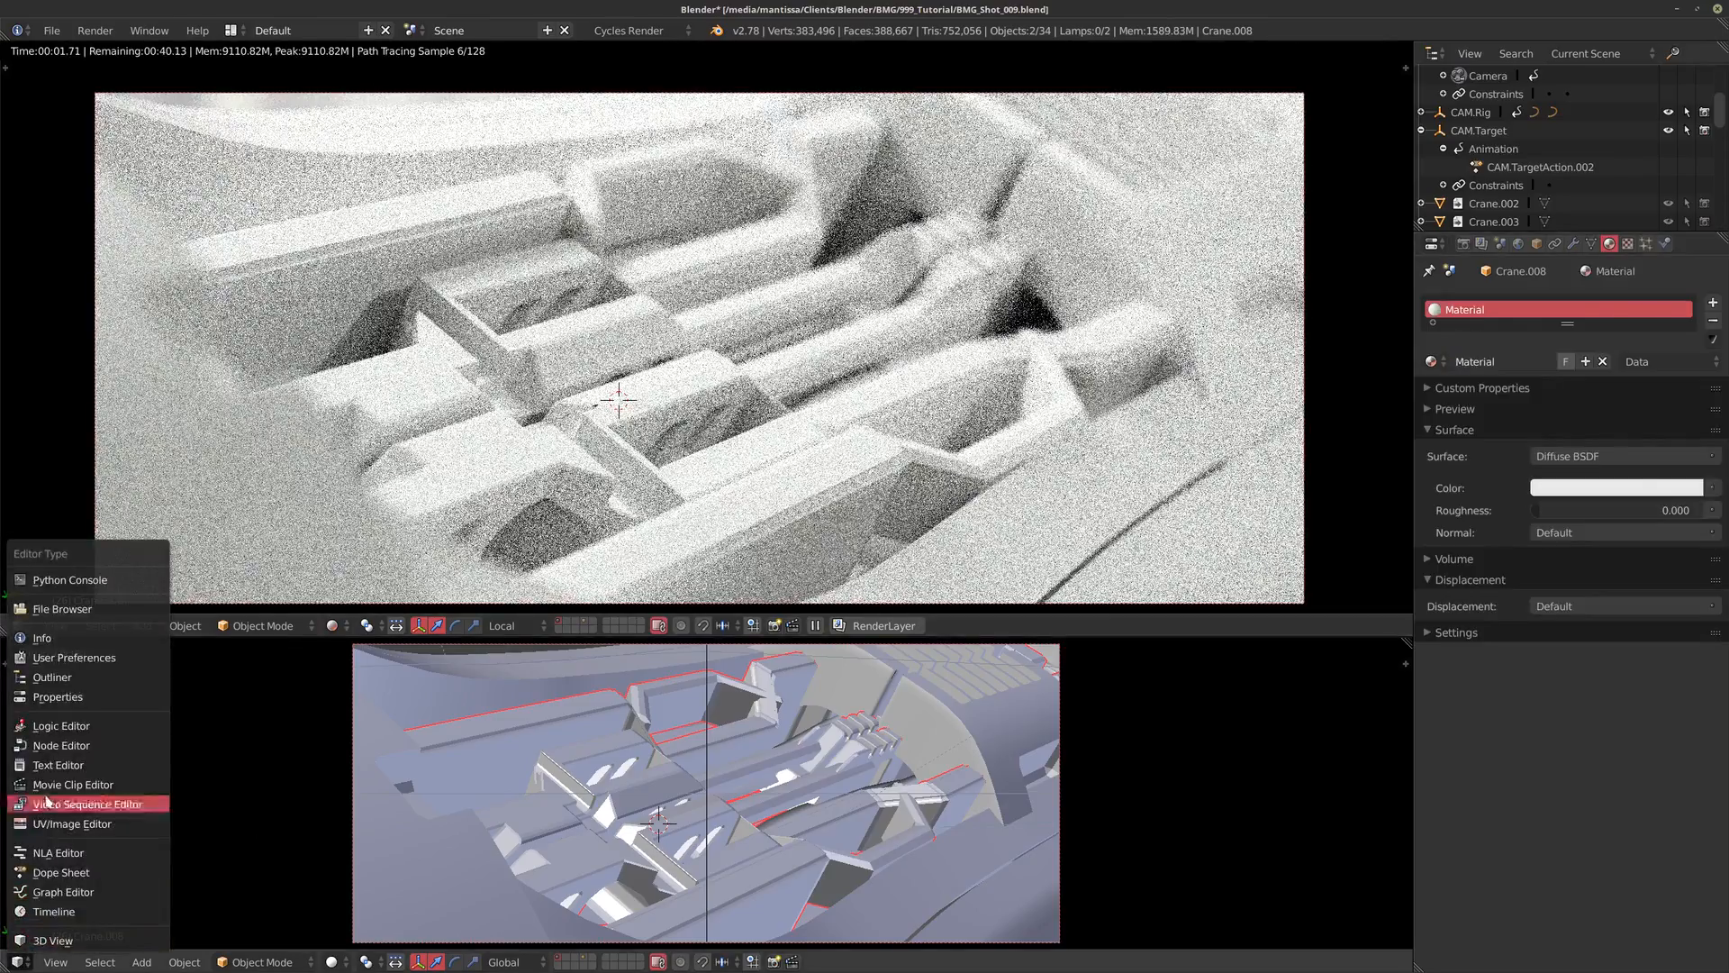
{"action": "left_click", "coordinate": [60, 726]}
{"action": "left_click", "coordinate": [18, 960]}
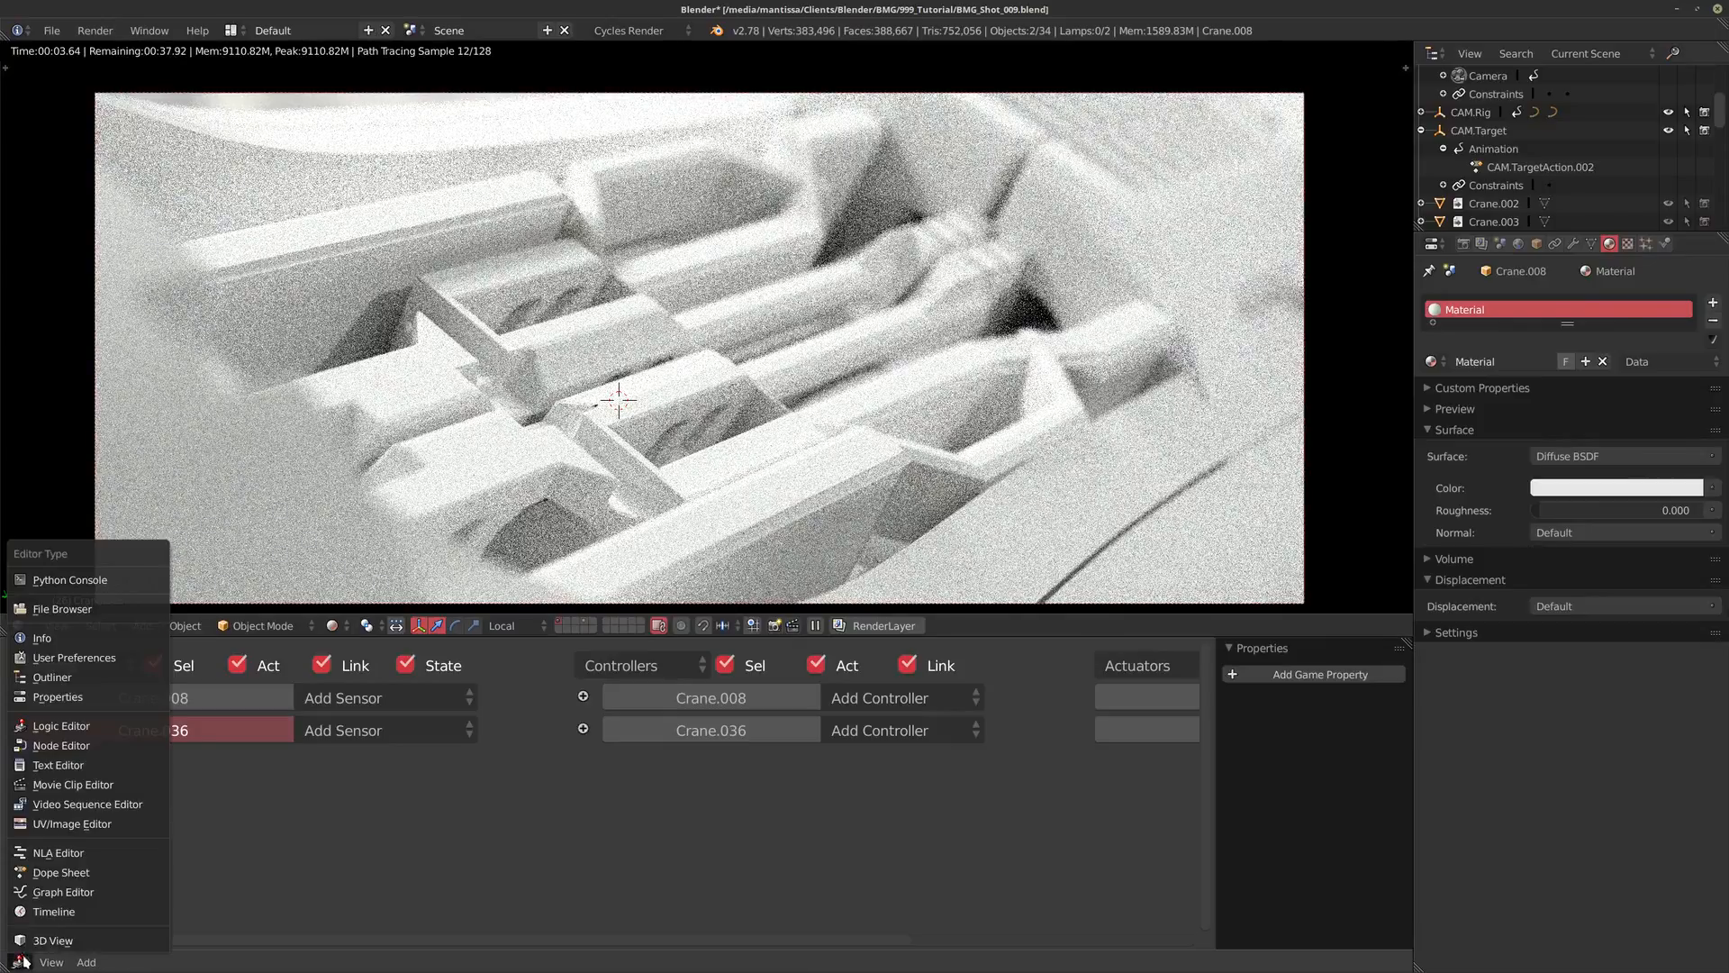
{"action": "left_click", "coordinate": [74, 745]}
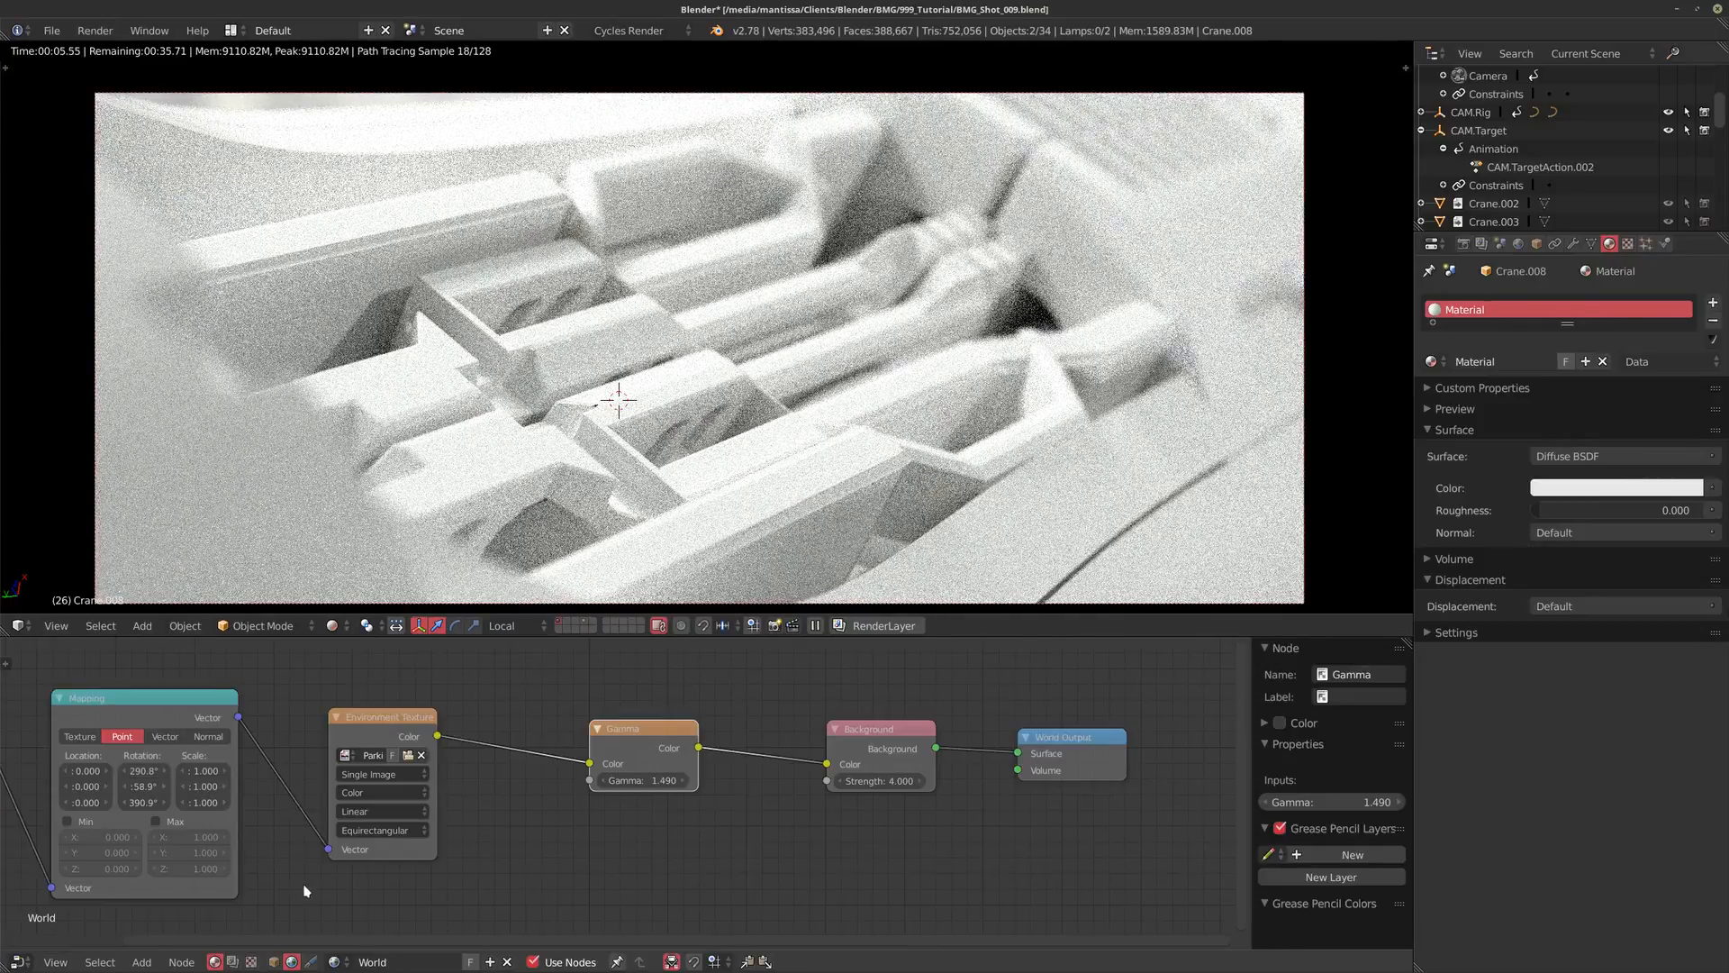
{"action": "scroll", "coordinate": [630, 782], "scroll_direction": "down", "scroll_amount": 4}
{"action": "left_click", "coordinate": [273, 961]}
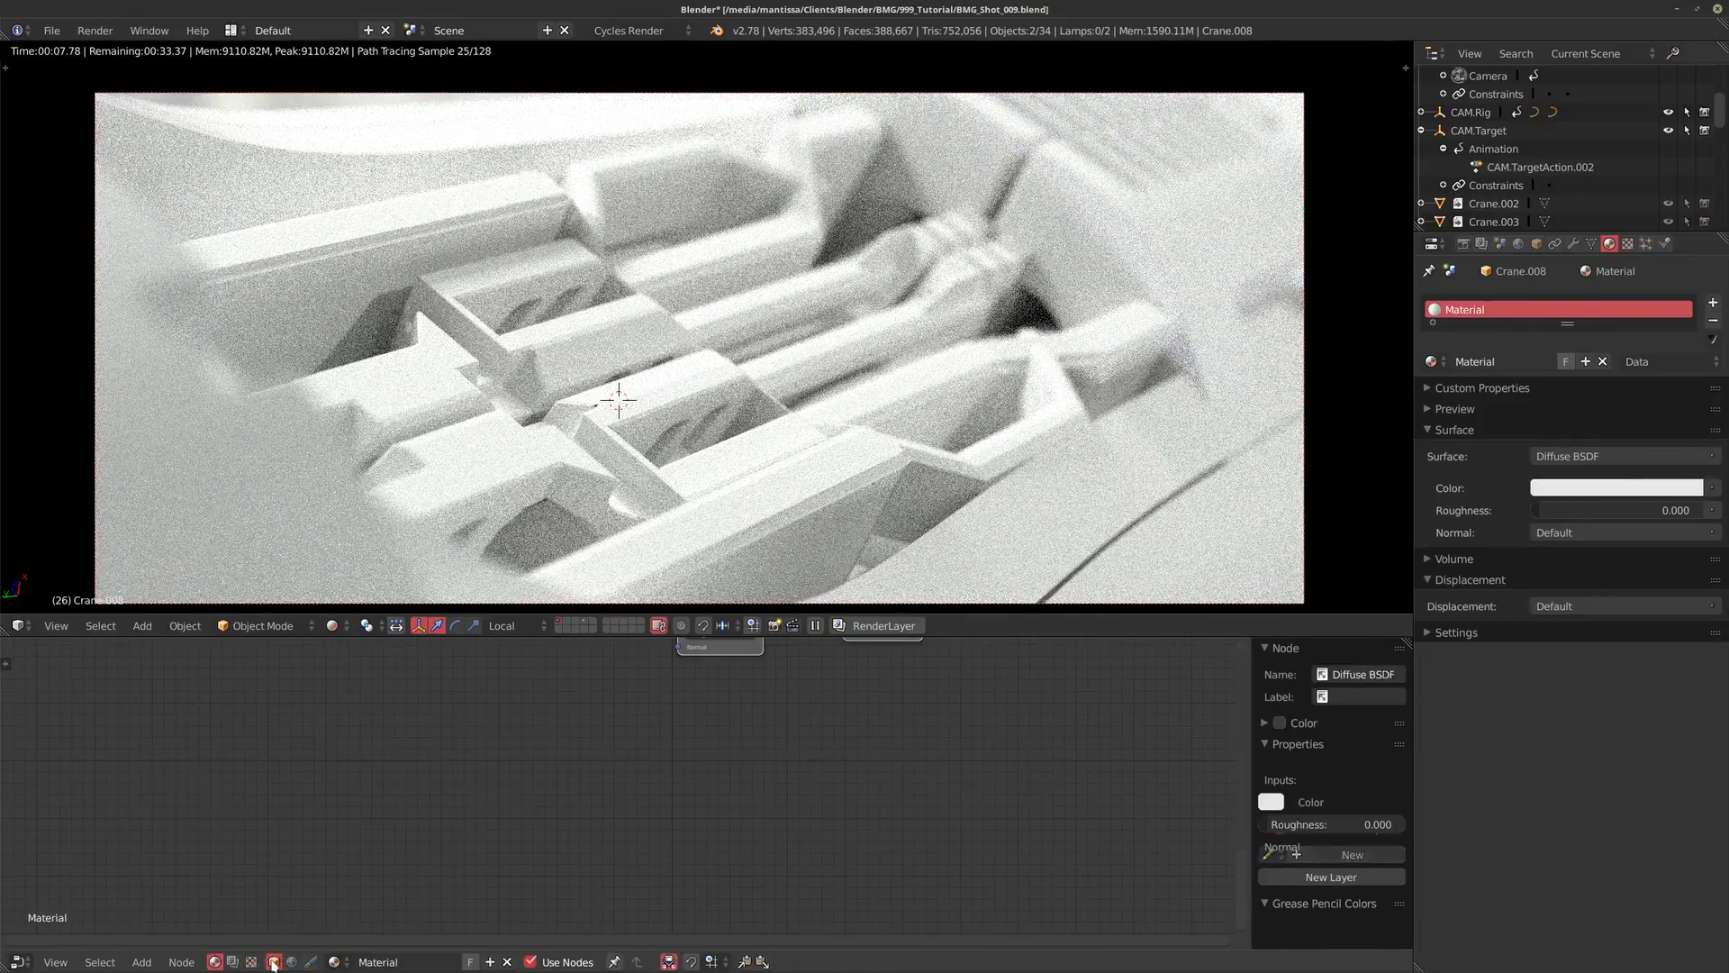
Step: Set the Diffuse BSDF color of the inner detail pieces' material to a bright orange-red
{"action": "key", "text": "Home"}
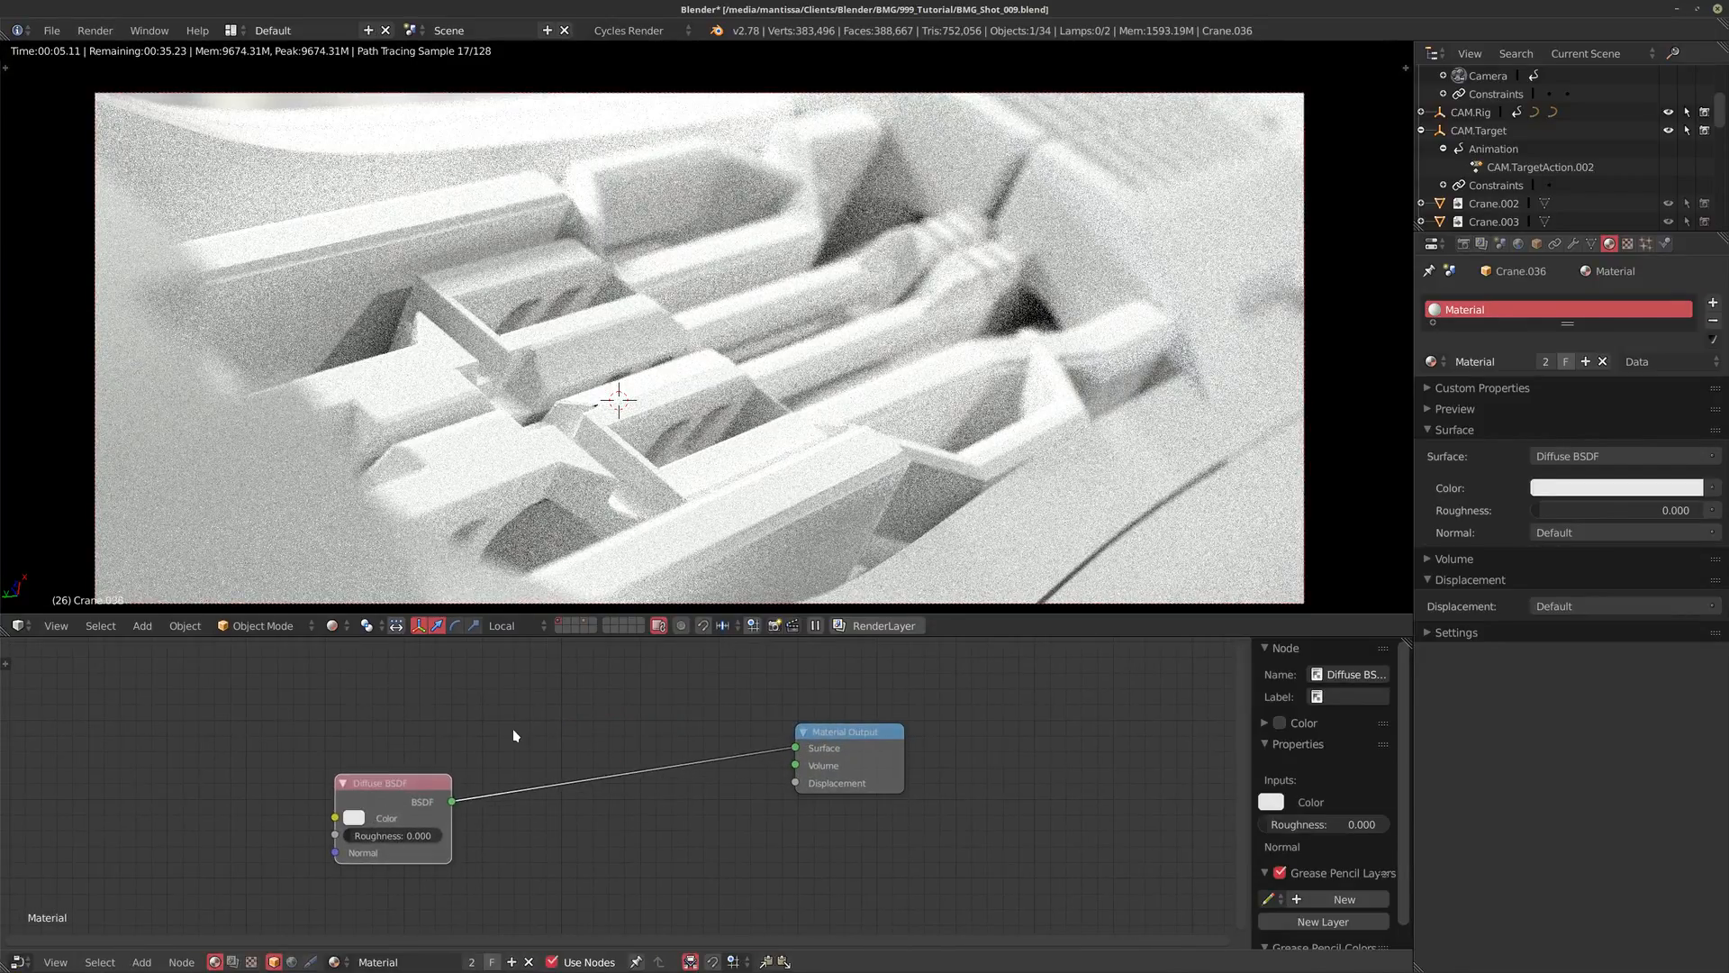
{"action": "left_click", "coordinate": [357, 821]}
{"action": "left_click", "coordinate": [408, 692]}
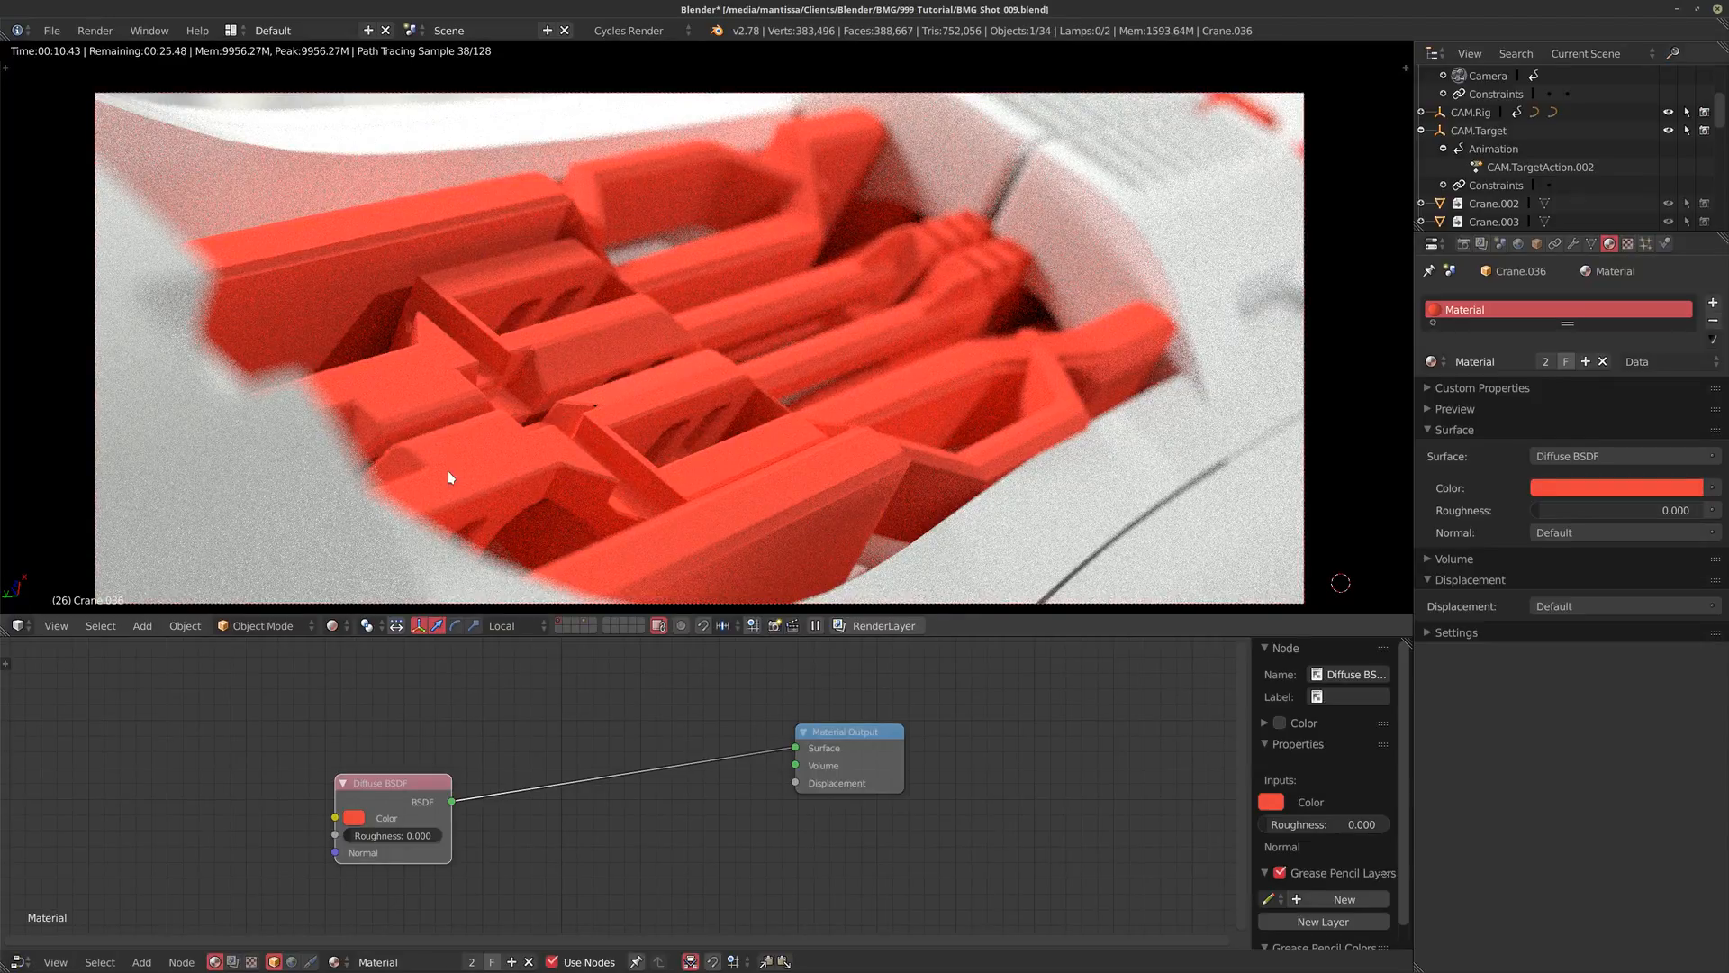
Step: Switch to the file manager, browse to the BMG project's 01_Previz folder and open anim_test.mp4
{"action": "left_click", "coordinate": [685, 962]}
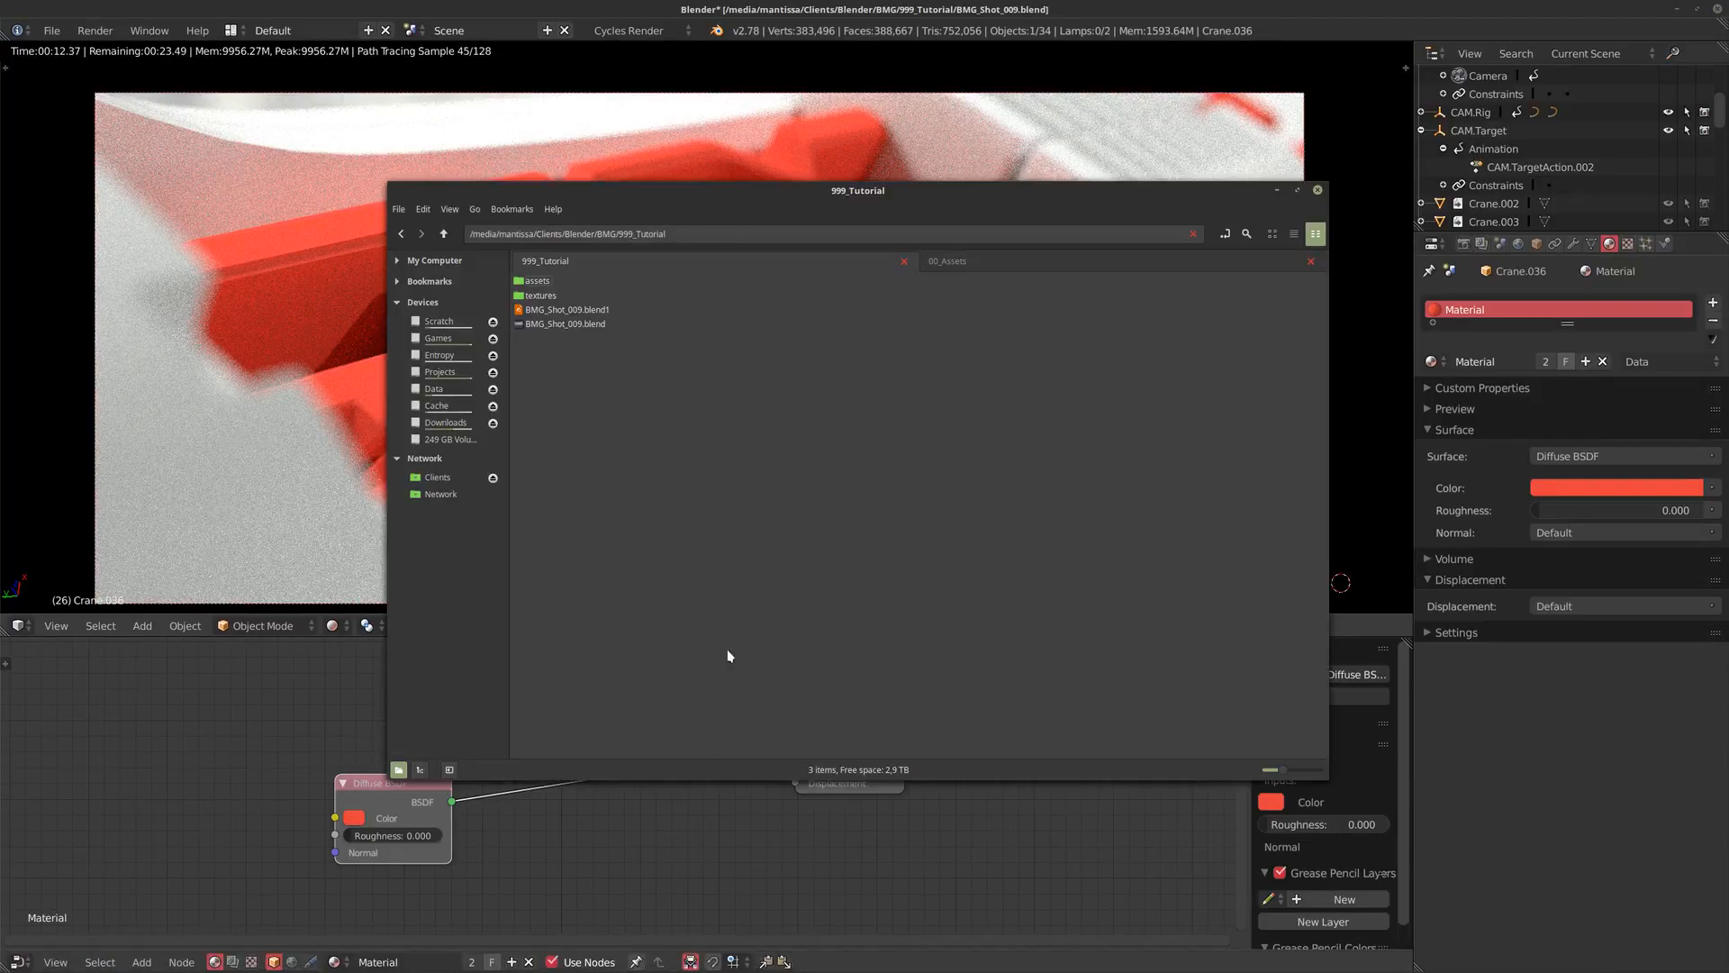
{"action": "left_click", "coordinate": [955, 261]}
{"action": "left_click", "coordinate": [443, 233]}
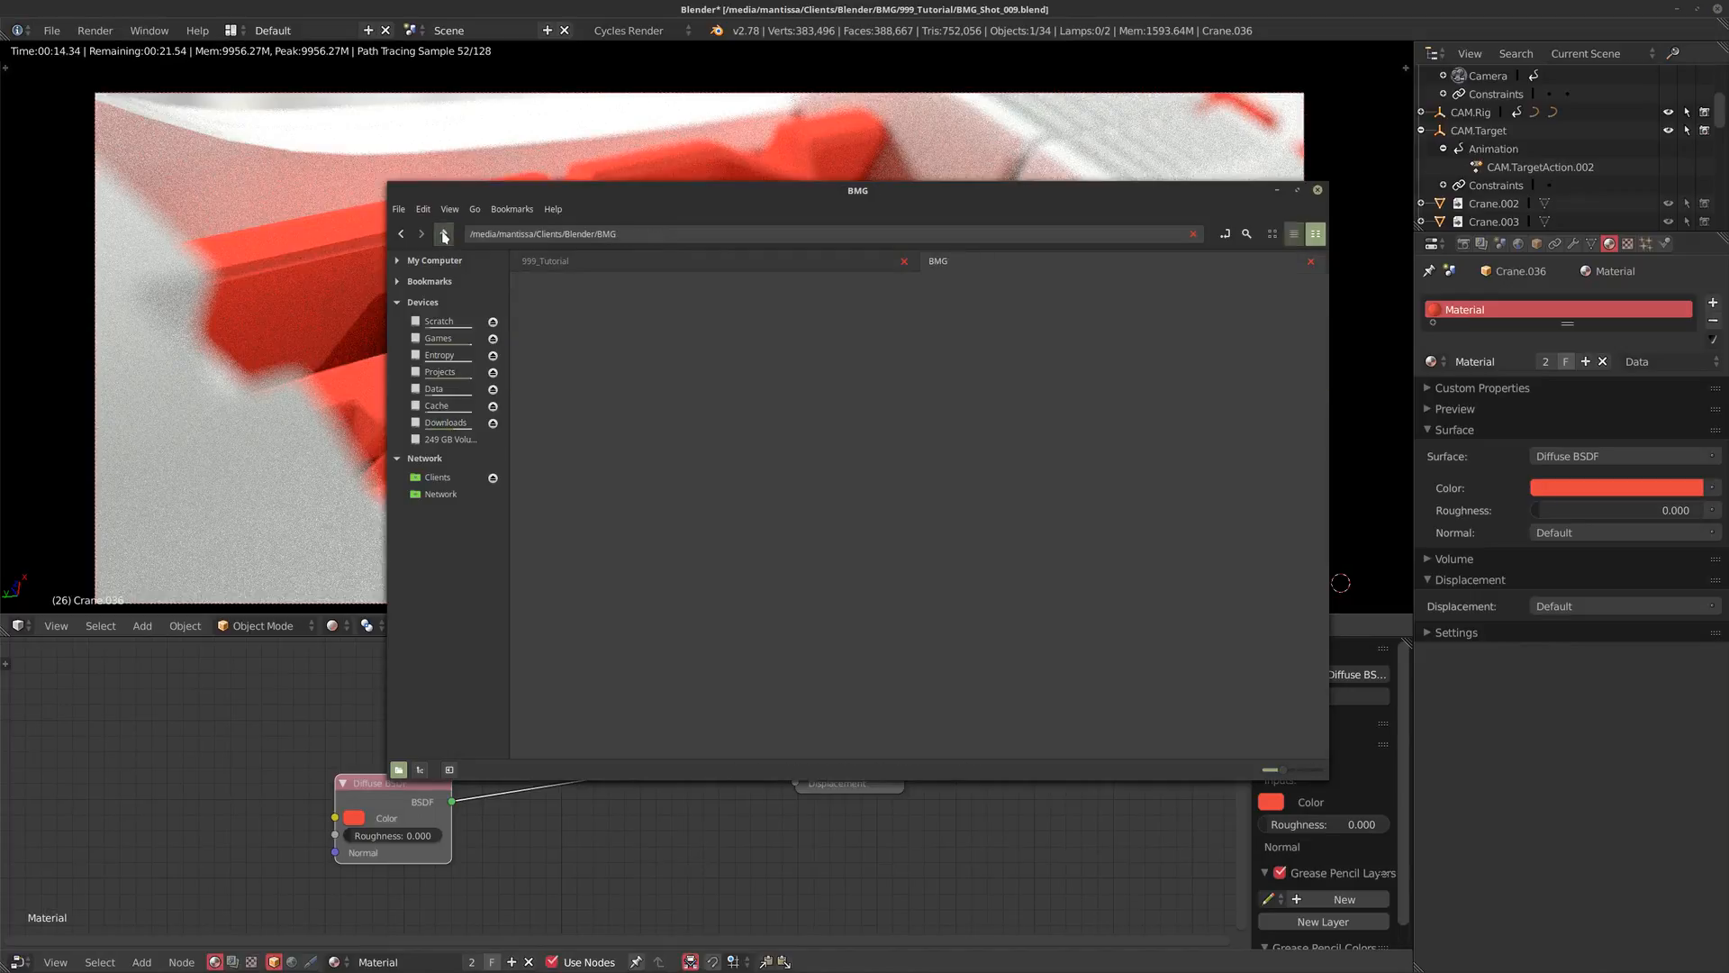
{"action": "double_click", "coordinate": [551, 299]}
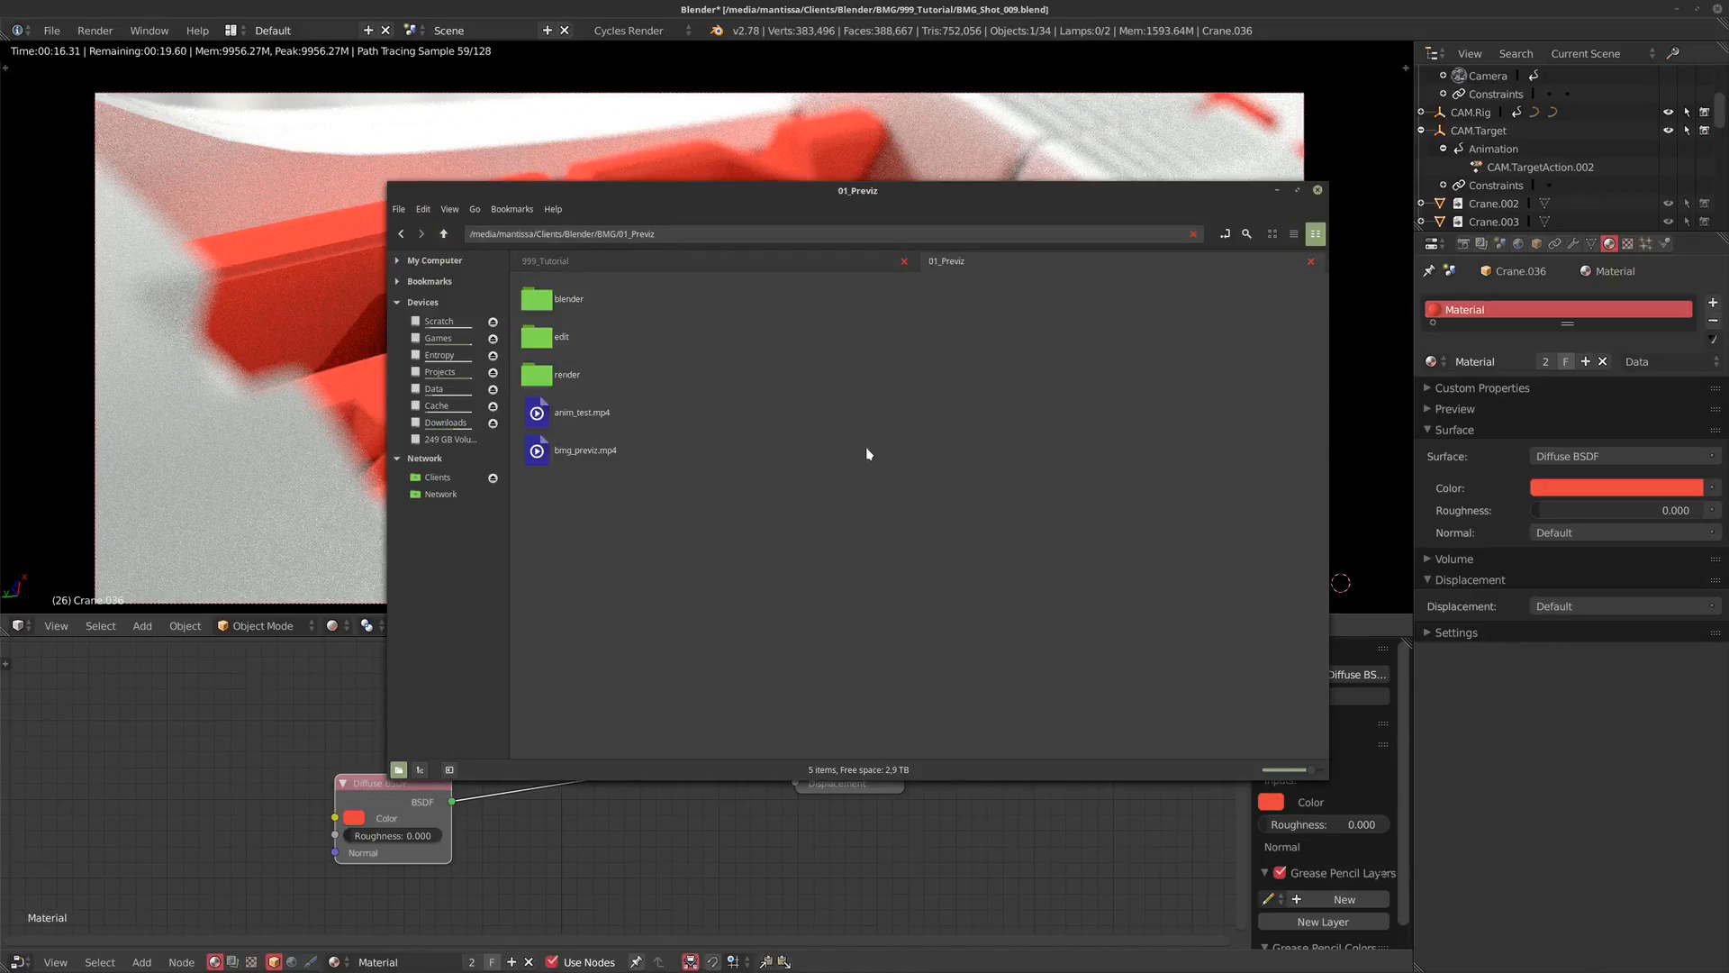
{"action": "double_click", "coordinate": [570, 413]}
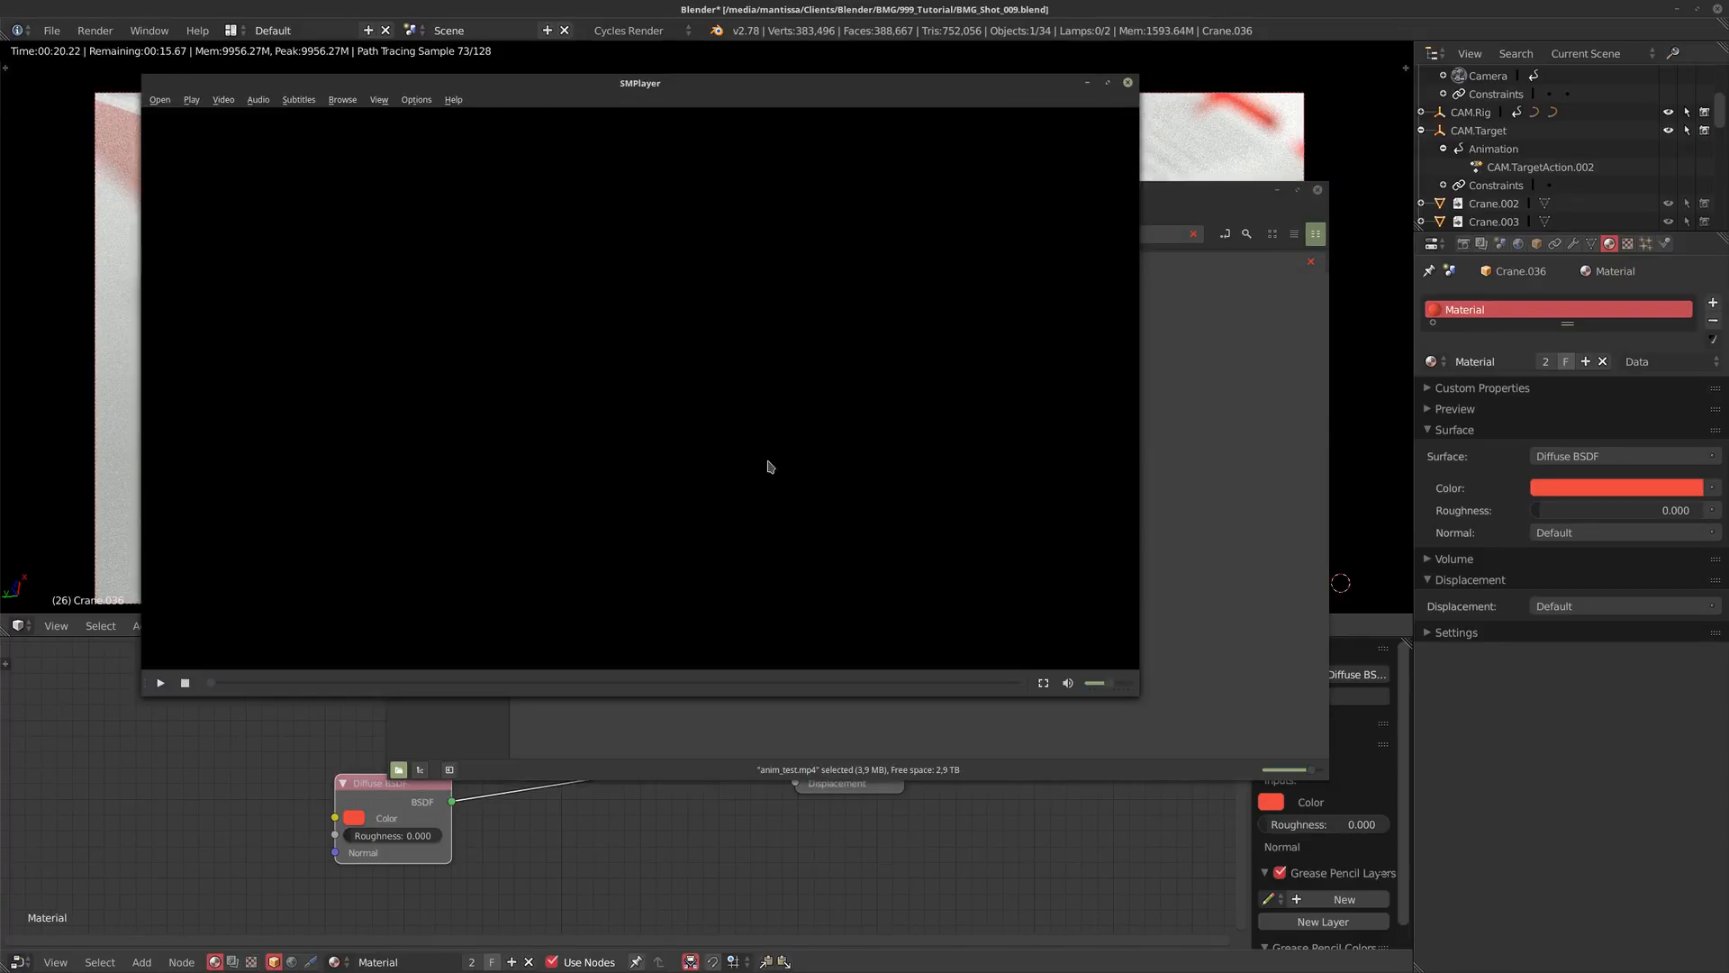